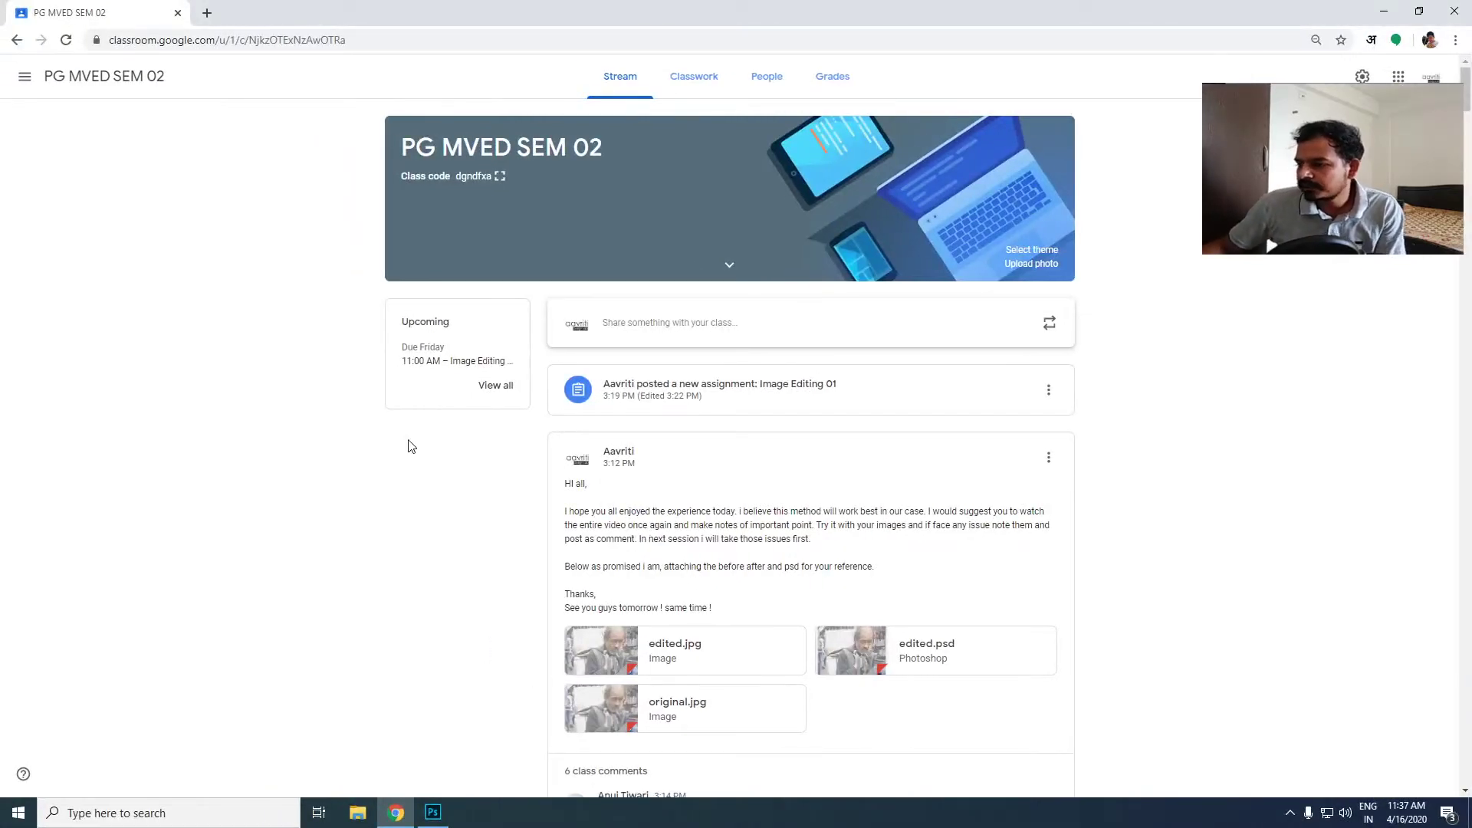
- Open the Image Editing 01 assignment's student work from the class stream and display the first turned-in submission
scroll(499, 568, "down", 3)
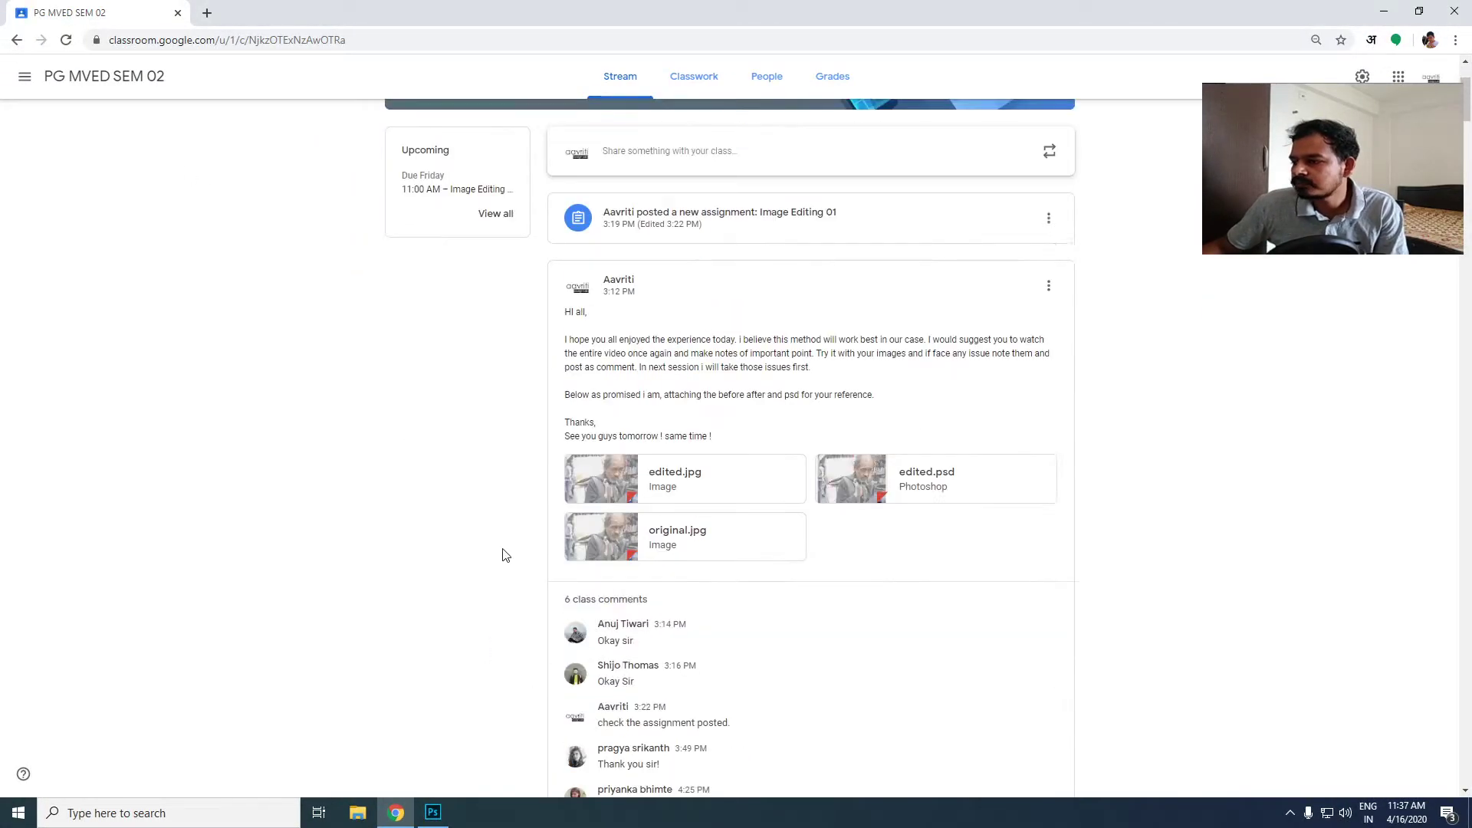
scroll(491, 544, "up", 3)
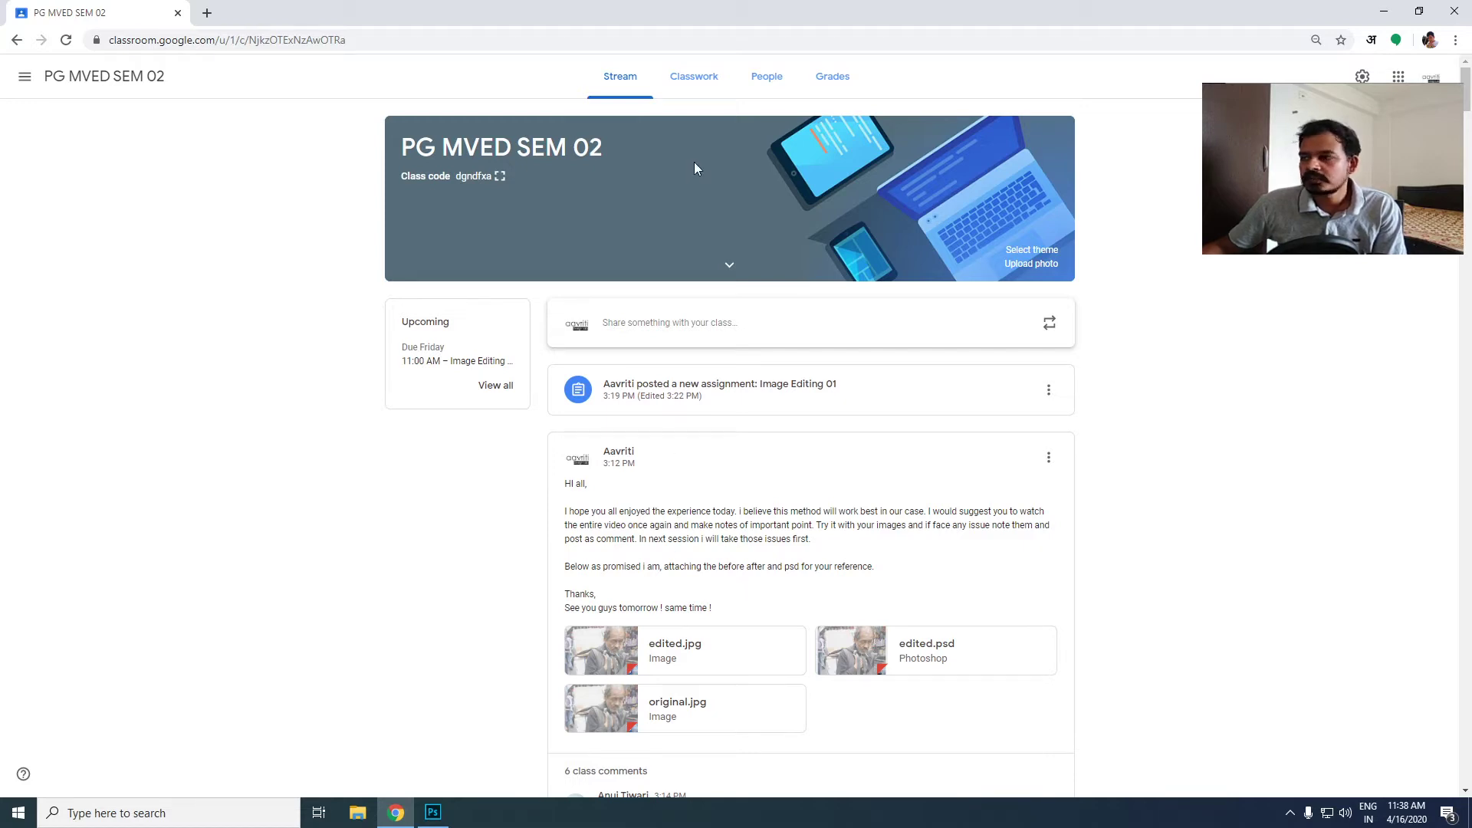
scroll(541, 460, "down", 5)
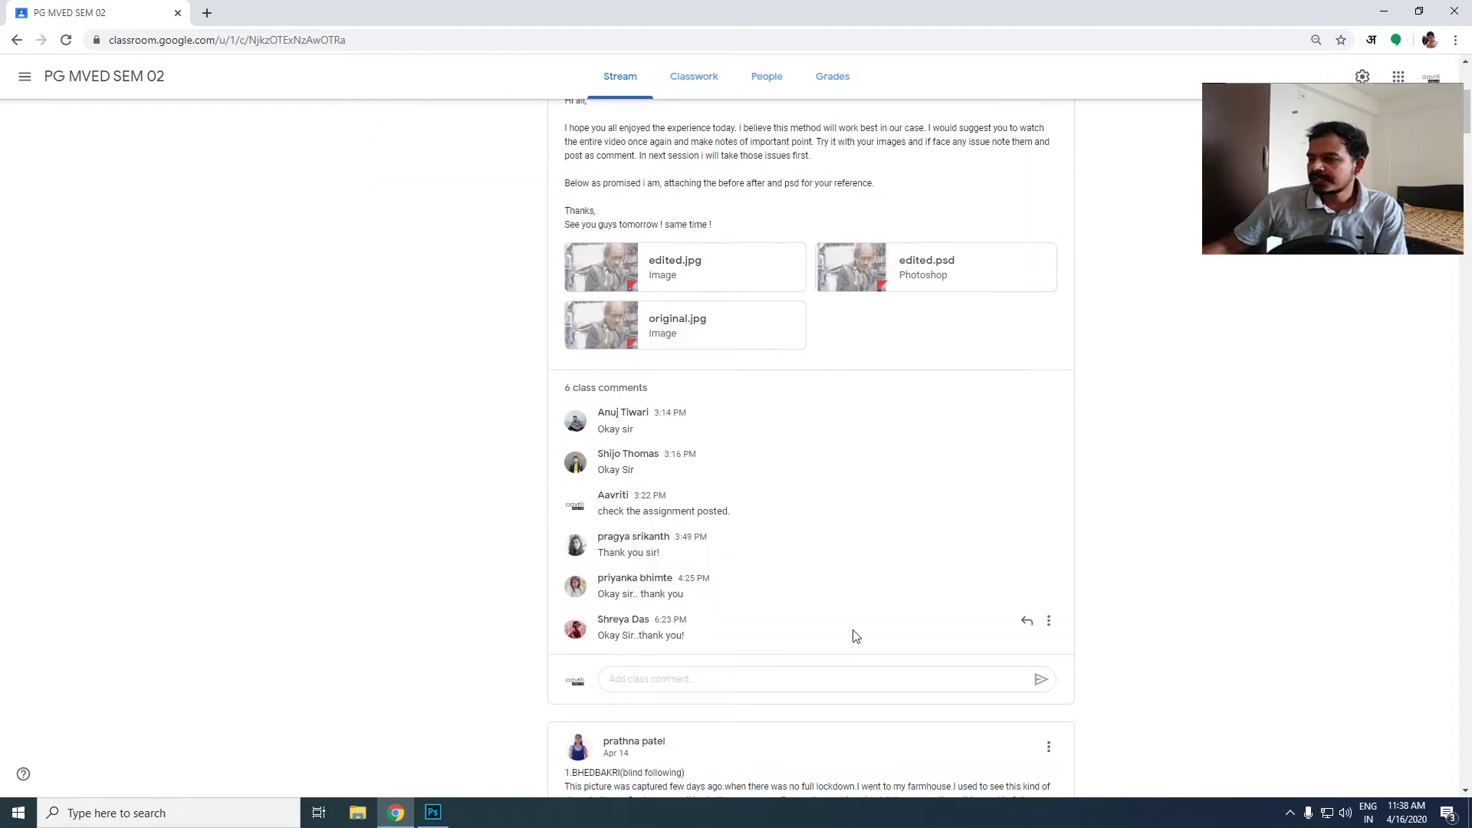
scroll(859, 637, "up", 3)
scroll(860, 641, "up", 2)
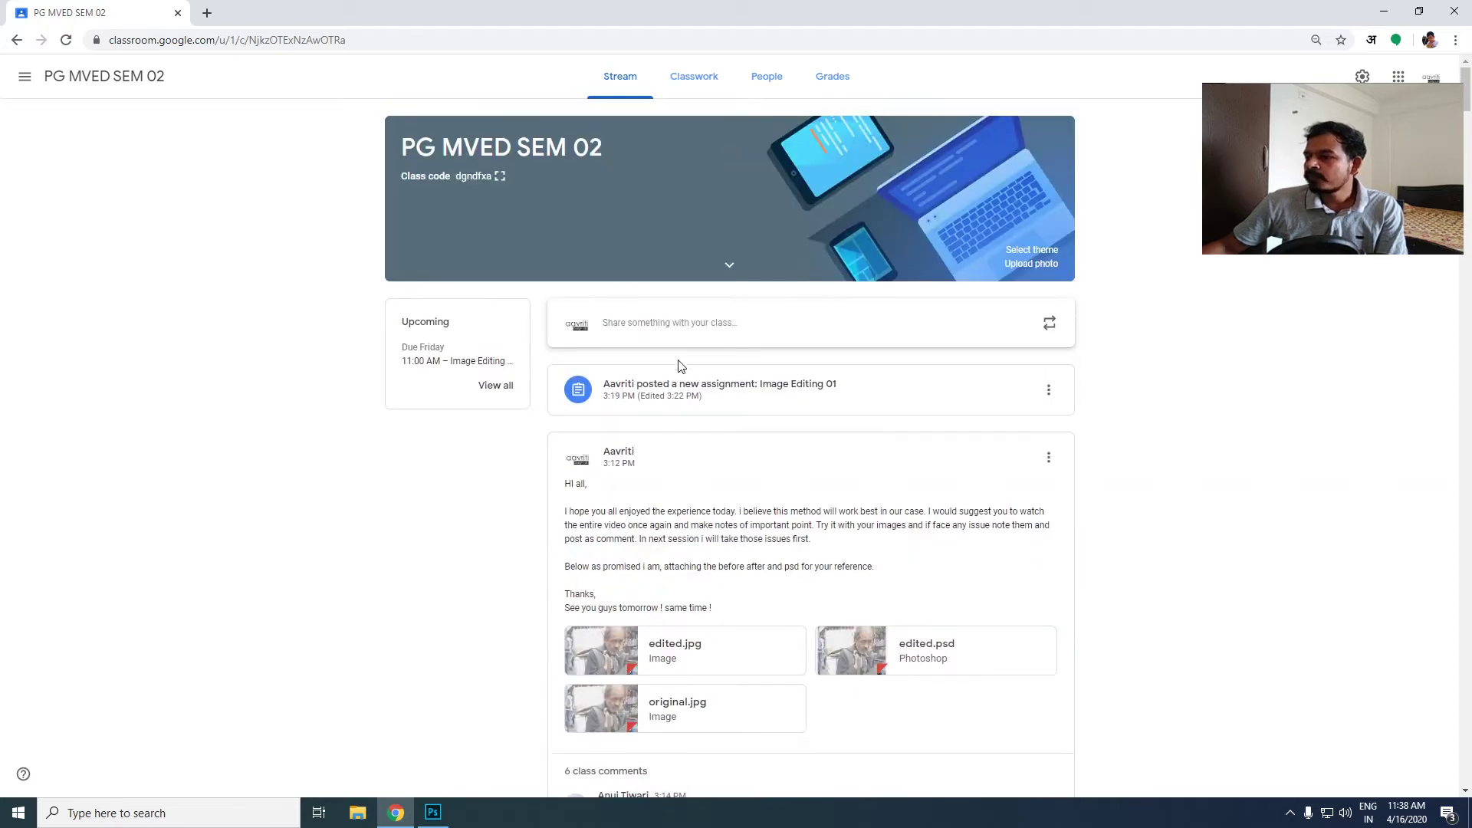
left_click(860, 407)
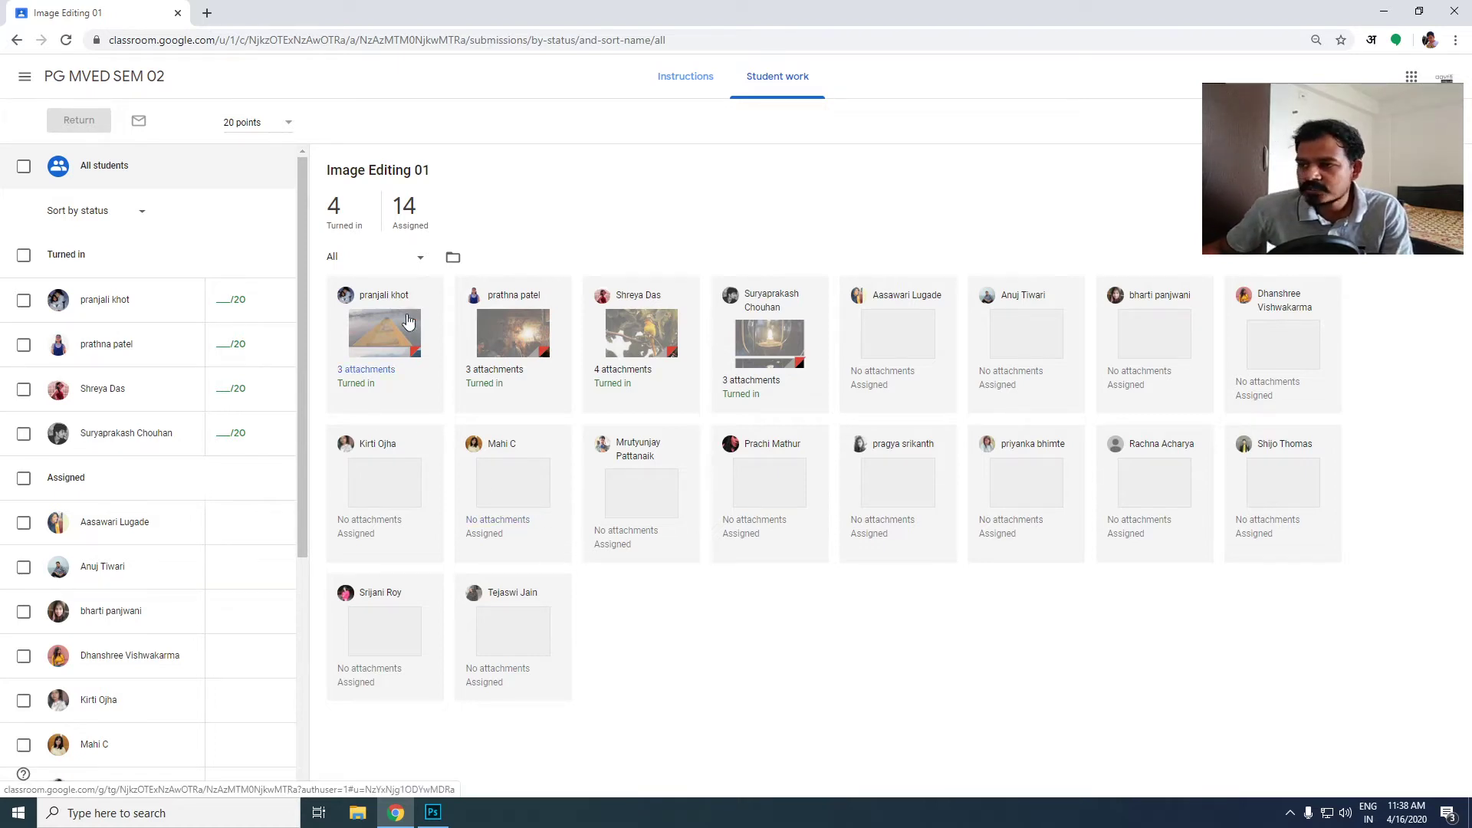
left_click(384, 335)
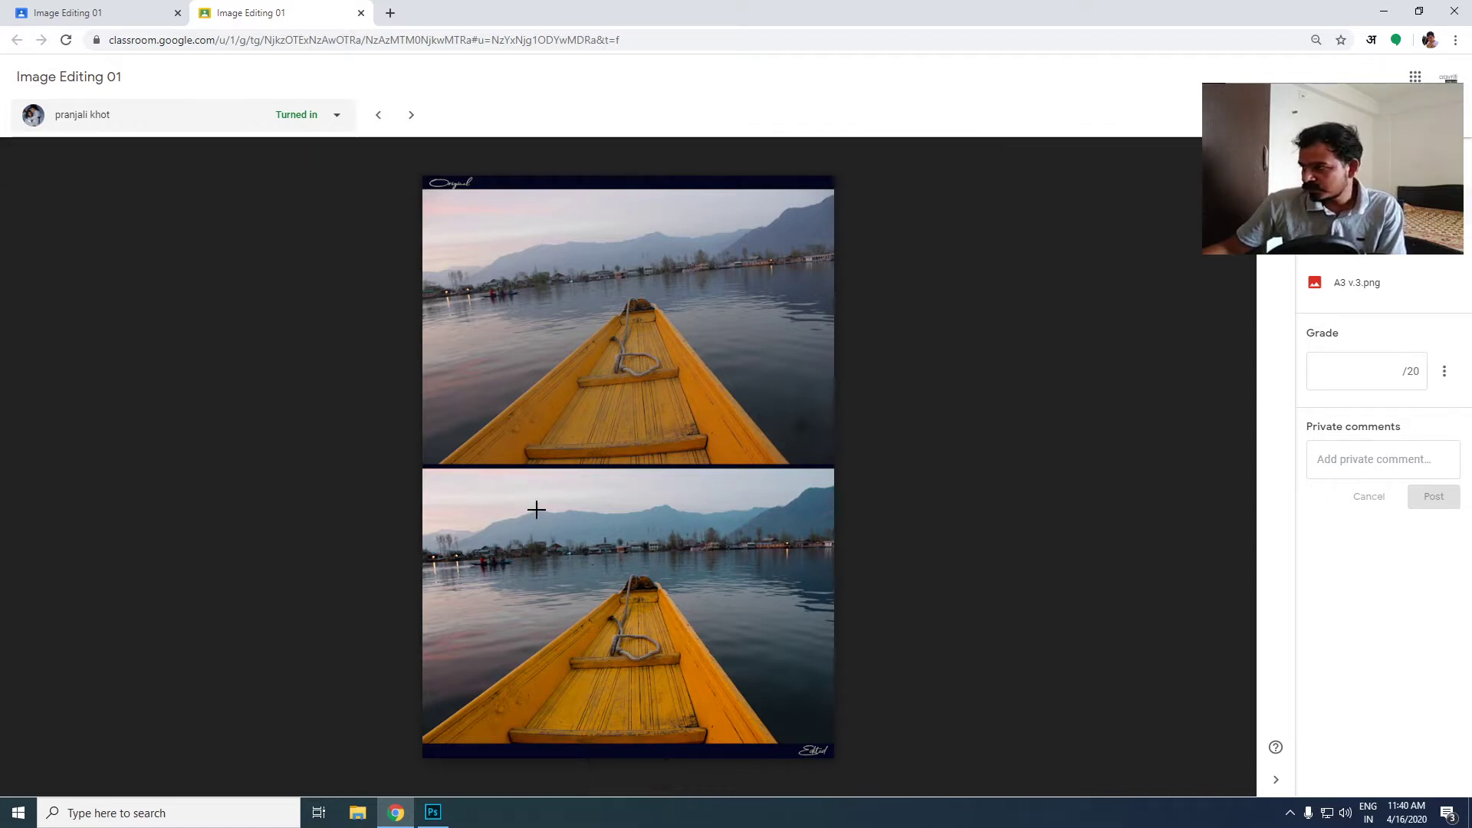
- Post the private comment "Good Work !" on the submission of the boat photo
left_click(1337, 460)
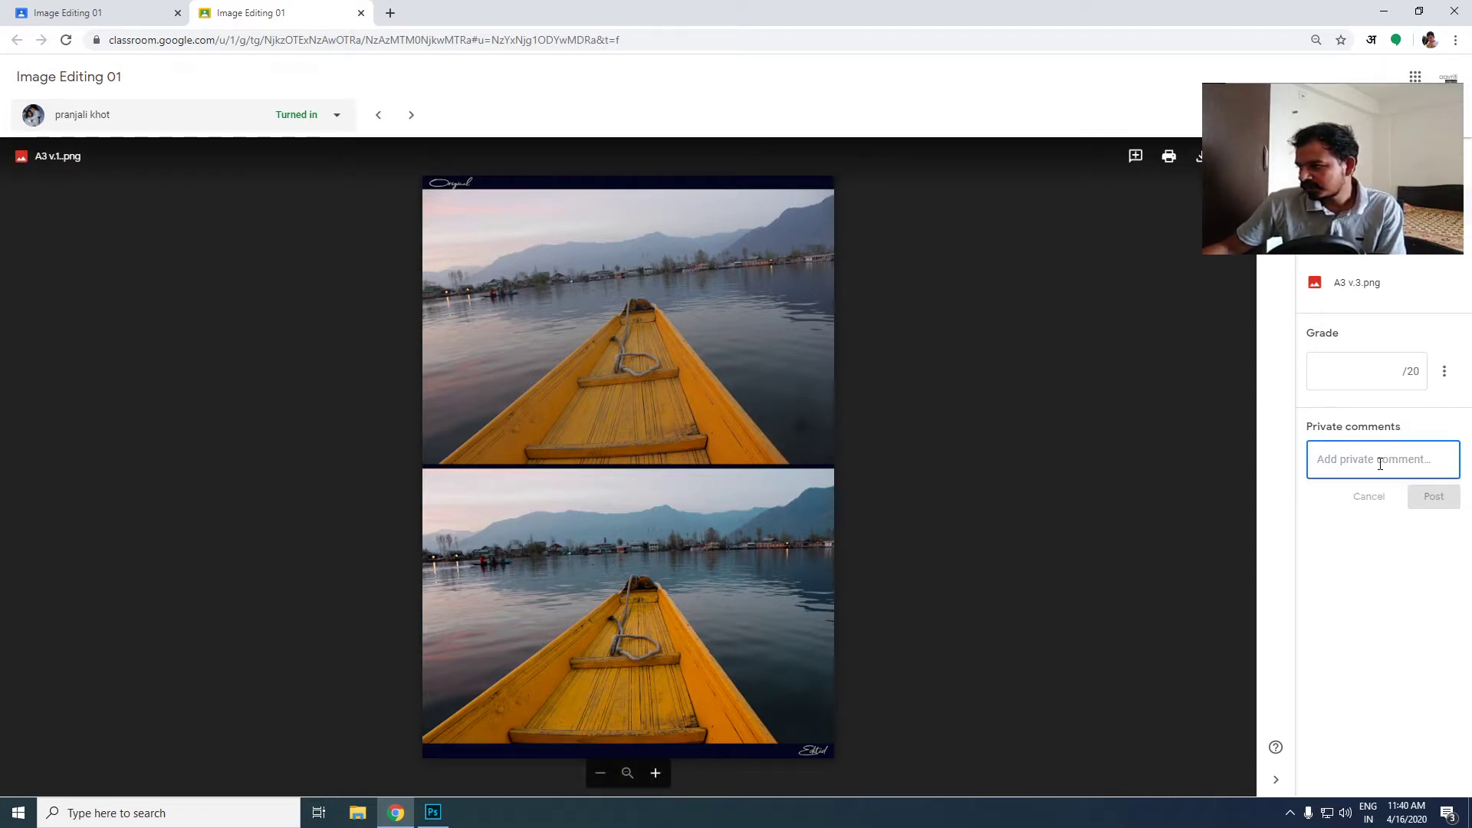
type("G")
key("BackSpace")
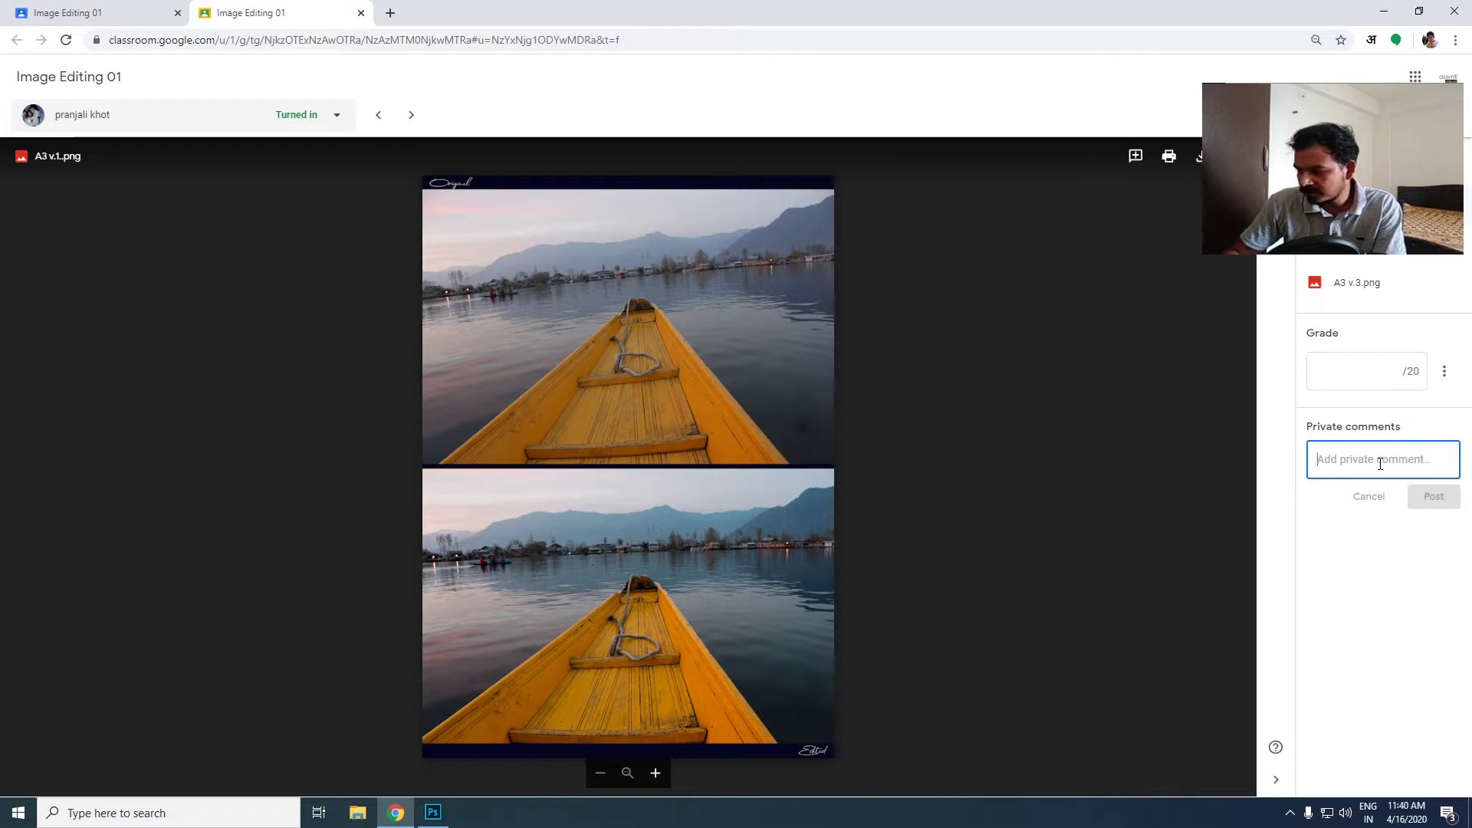
type("Good")
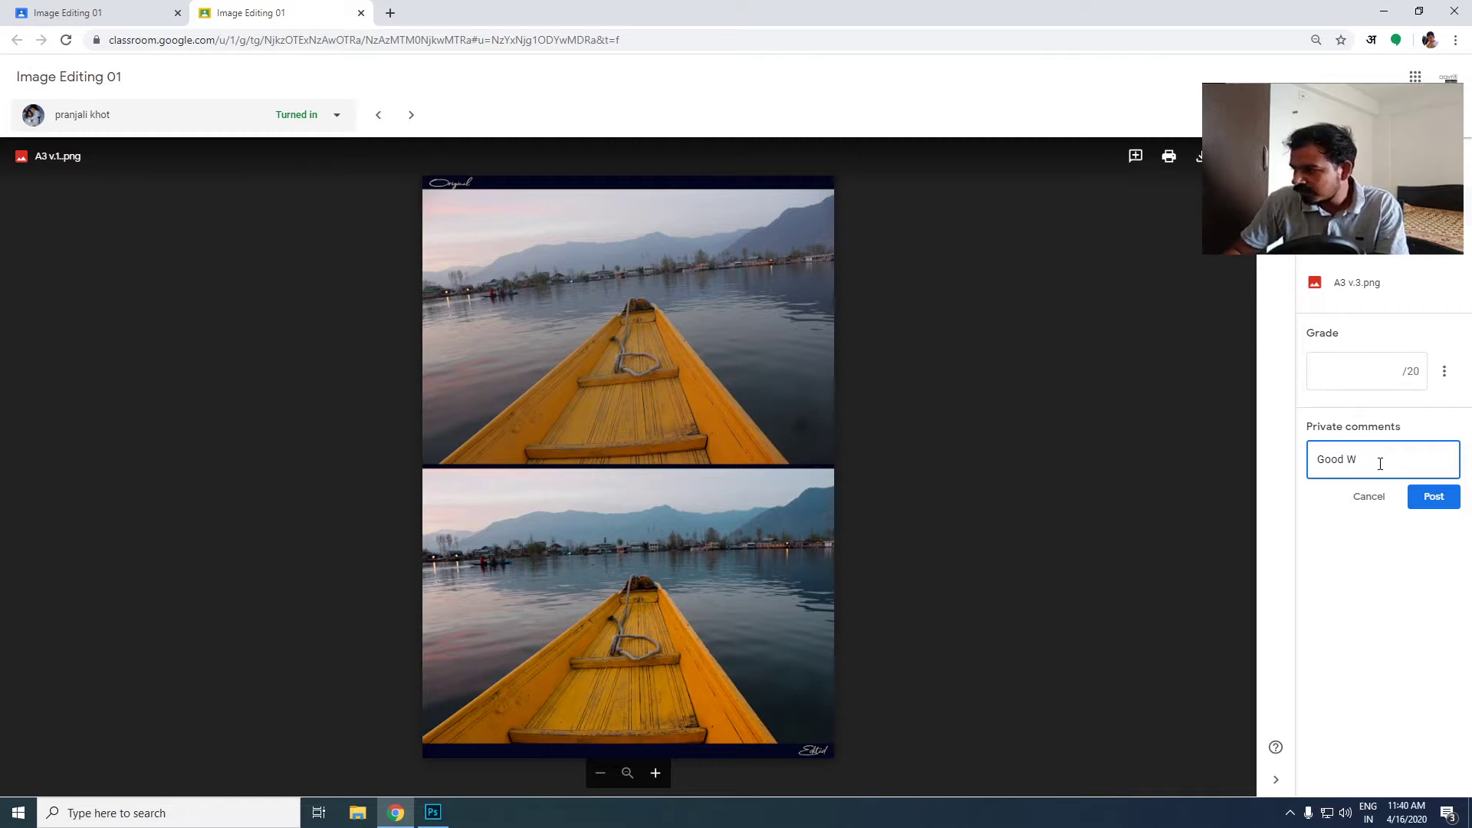
type(" Work ")
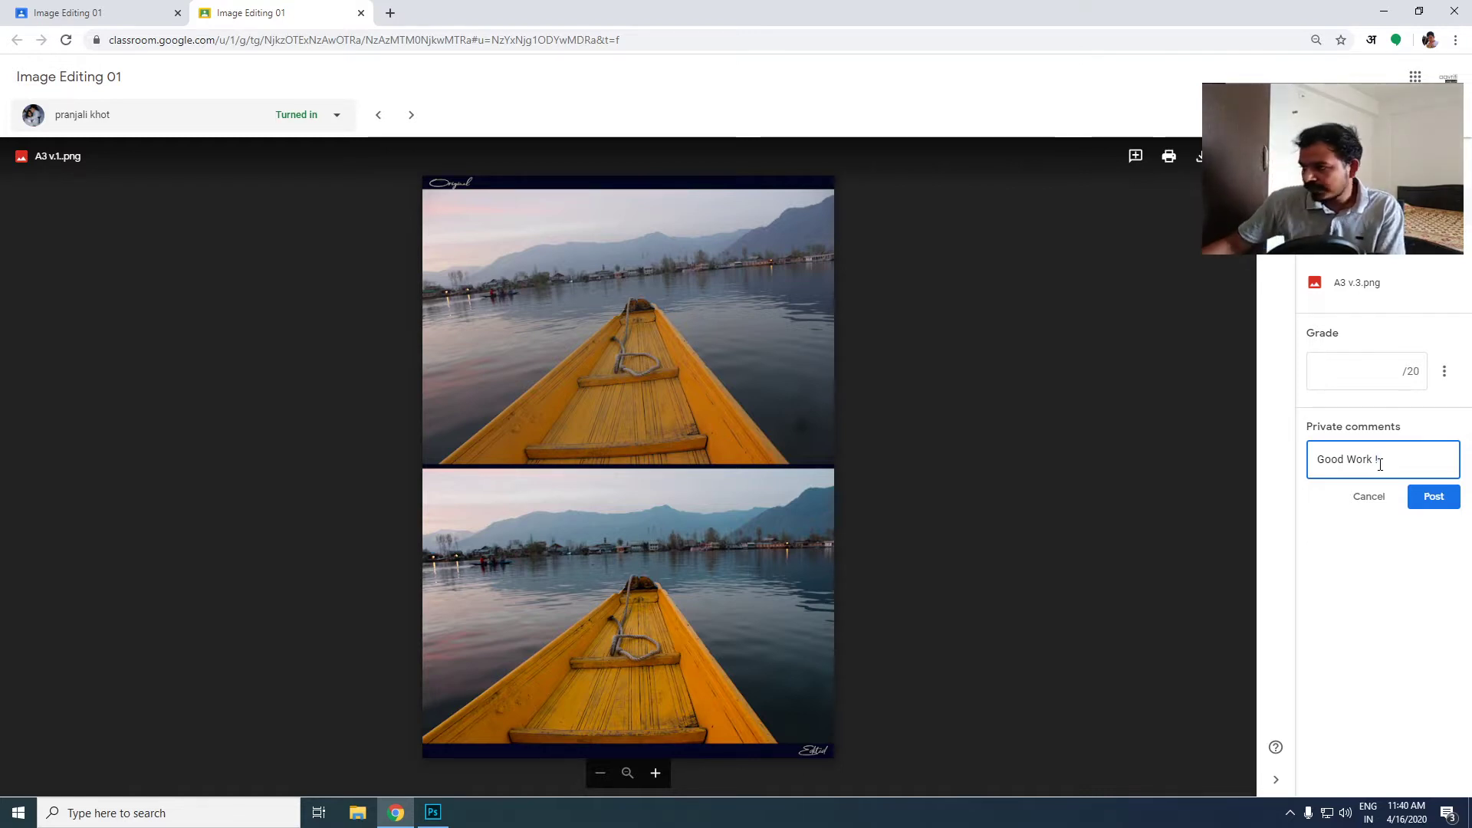
type("!")
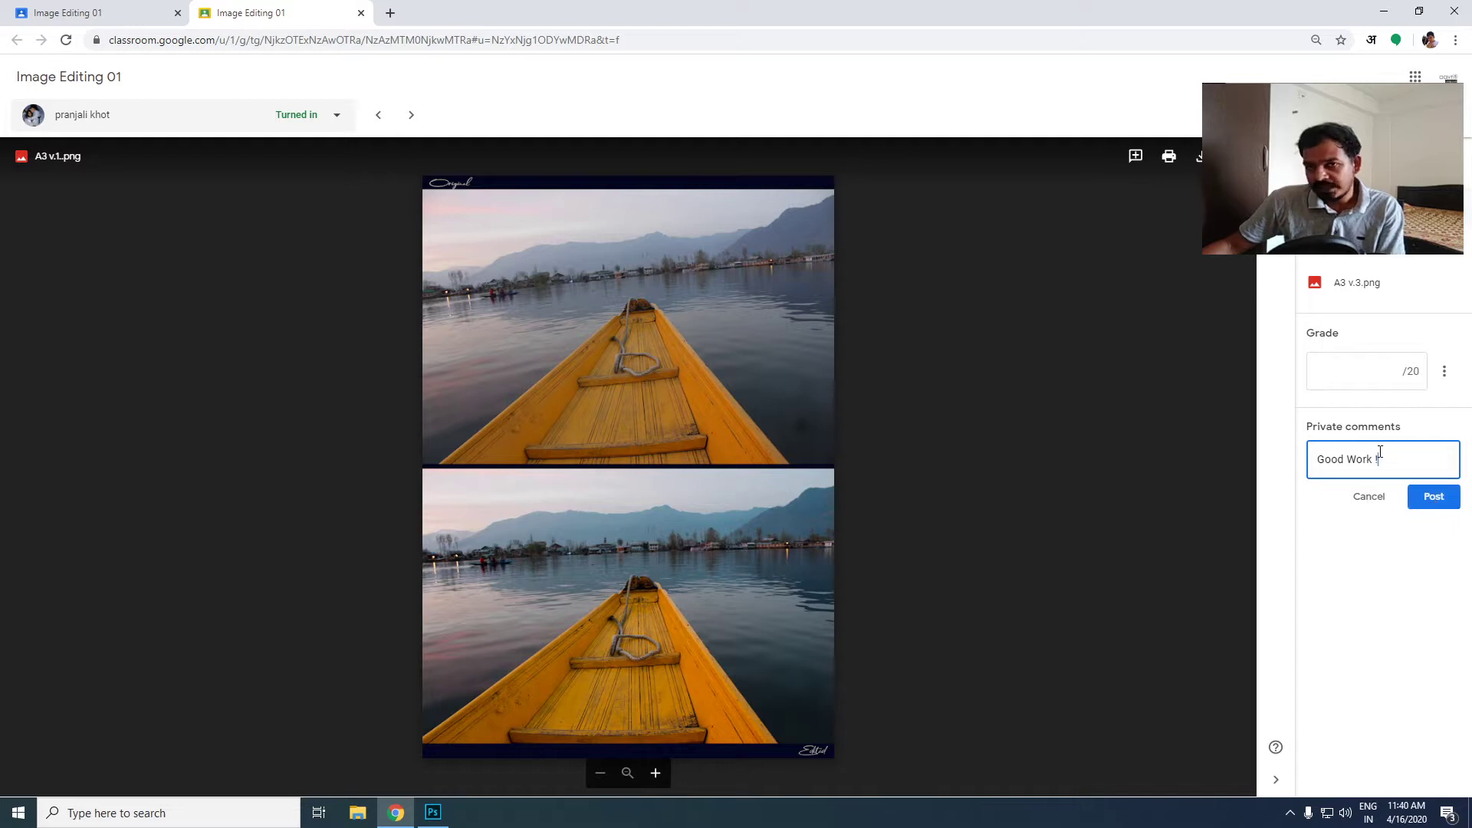
left_click(1432, 498)
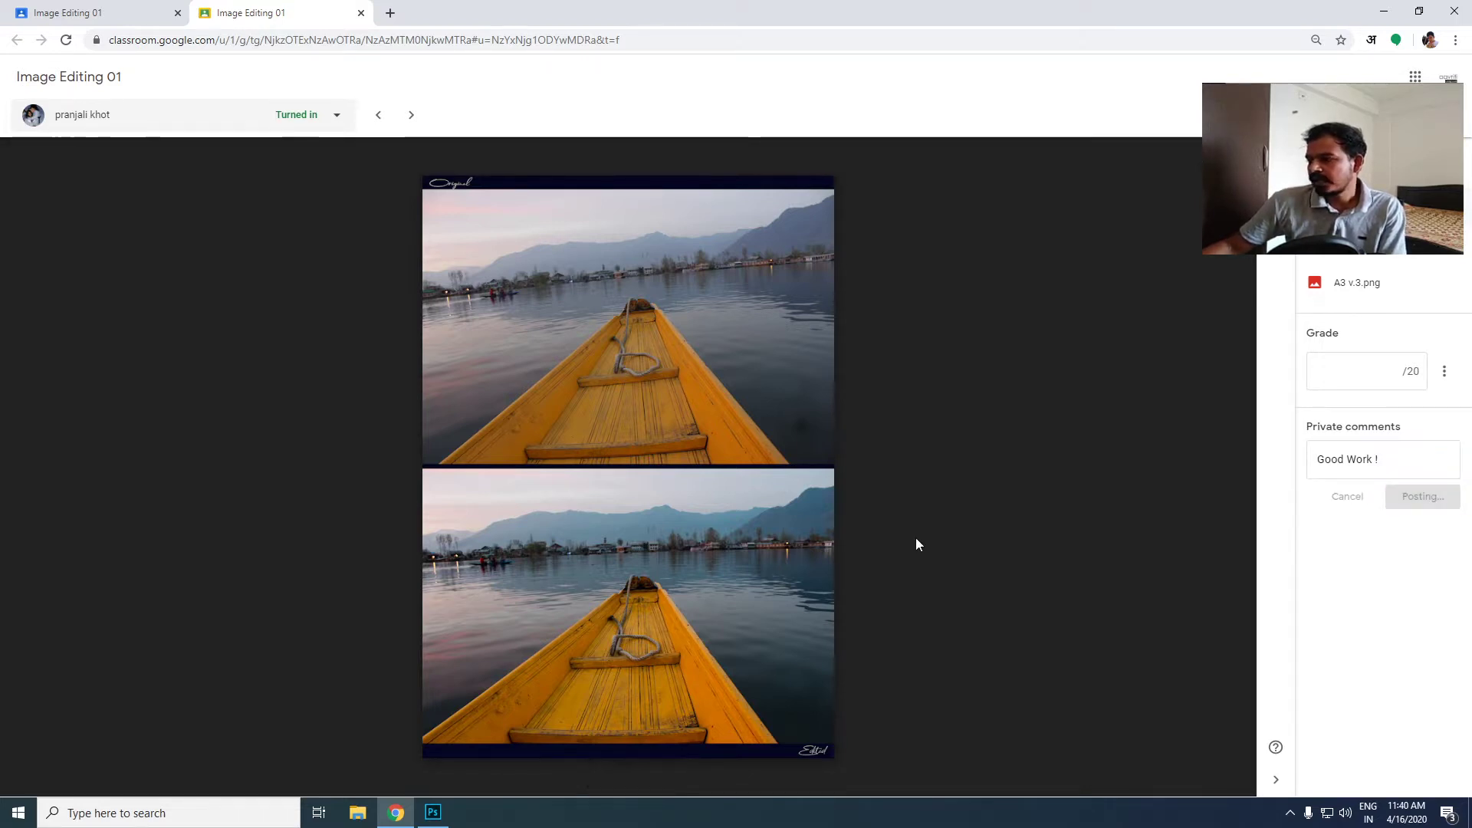
- Open A3 v.2.png and enlarge it to examine the original bells-and-sun photo up close
left_click(1363, 259)
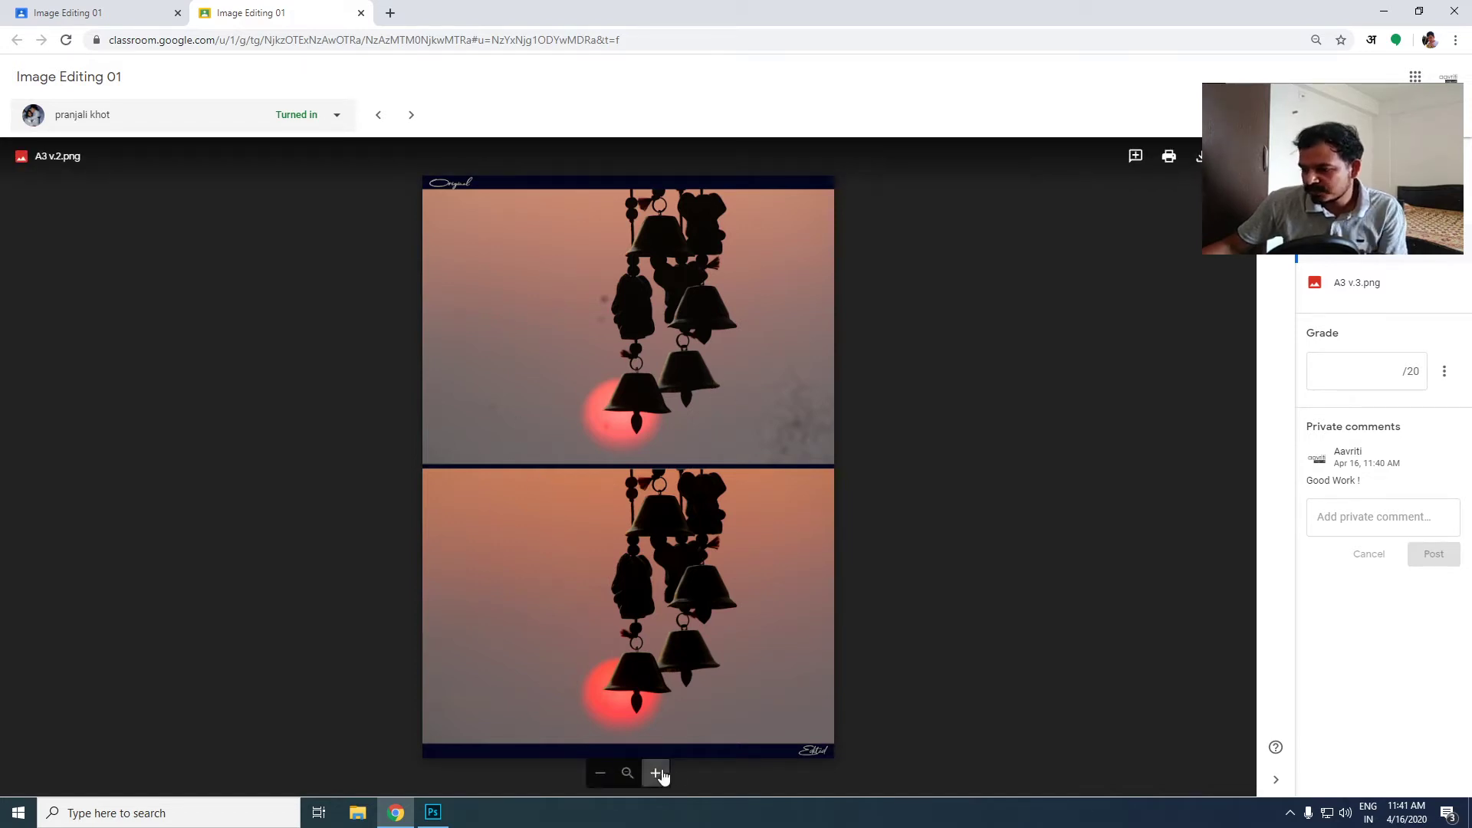
left_click(660, 774)
left_click(660, 775)
left_click(661, 775)
left_click(661, 775)
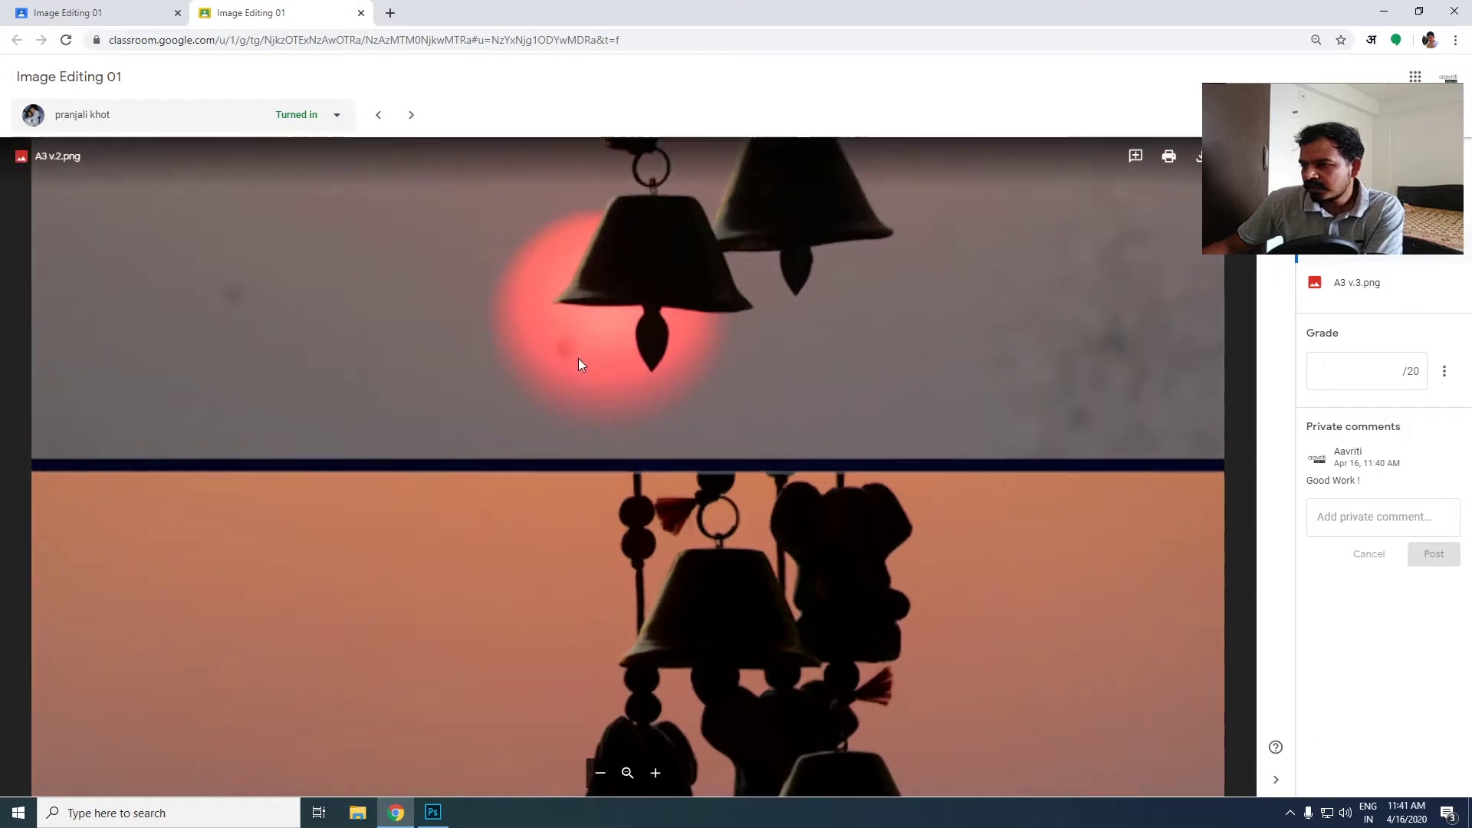
scroll(605, 289, "up", 5)
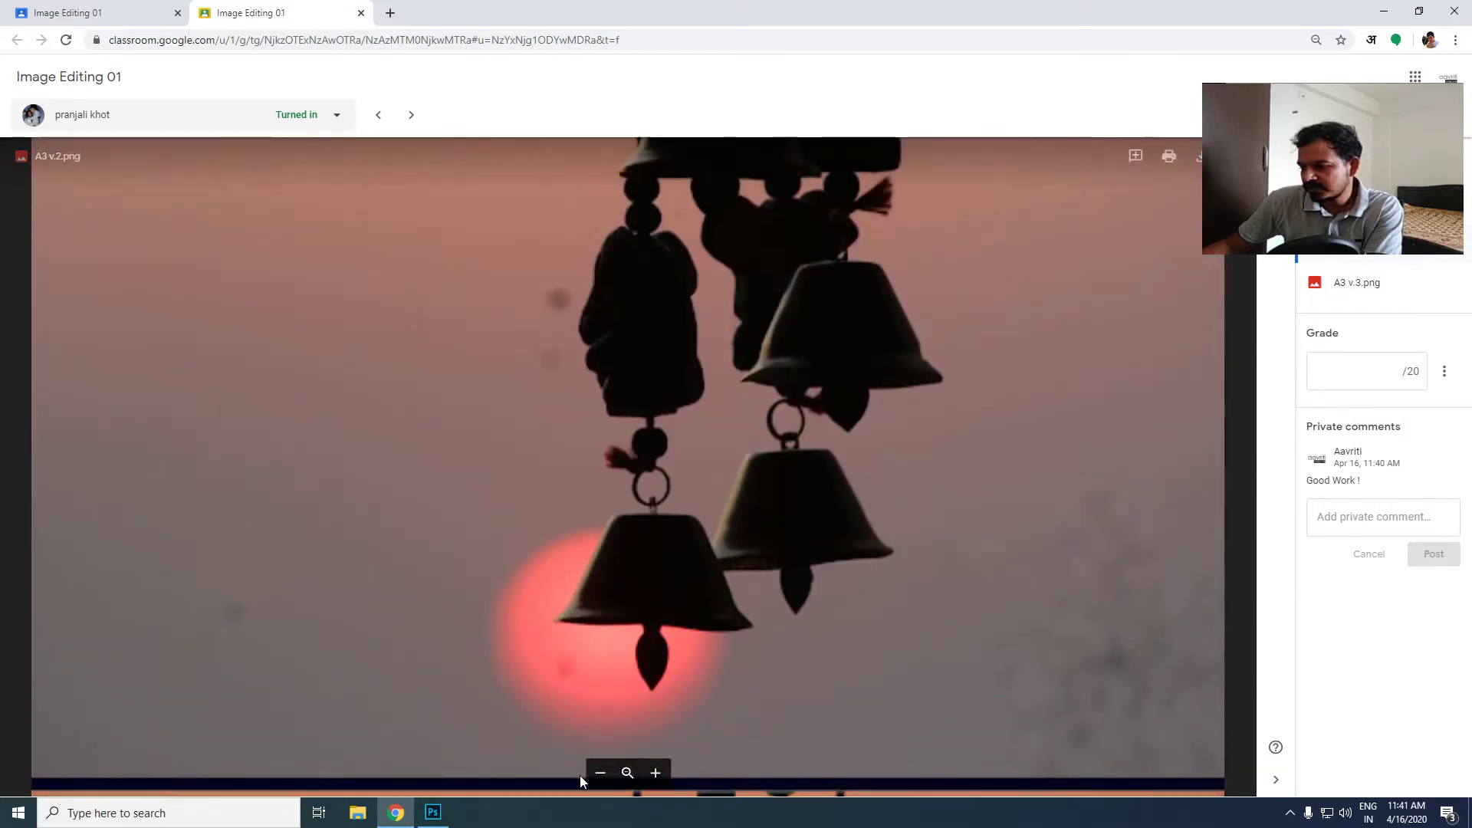
left_click(601, 773)
left_click(600, 773)
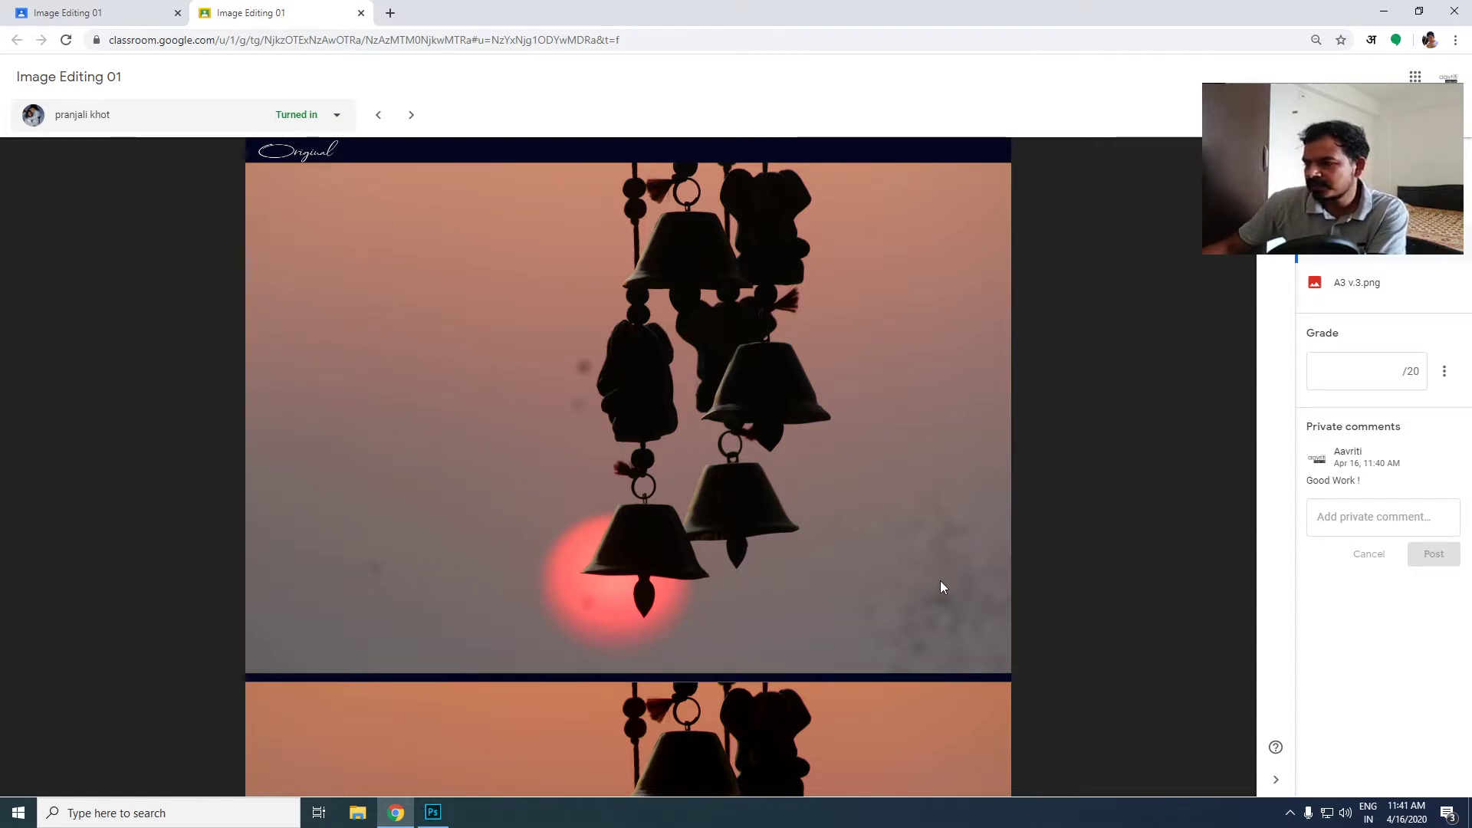
- Compare the original bells photo with the edited version below it, checking the spots around the sun and sky
mouse_move(664, 329)
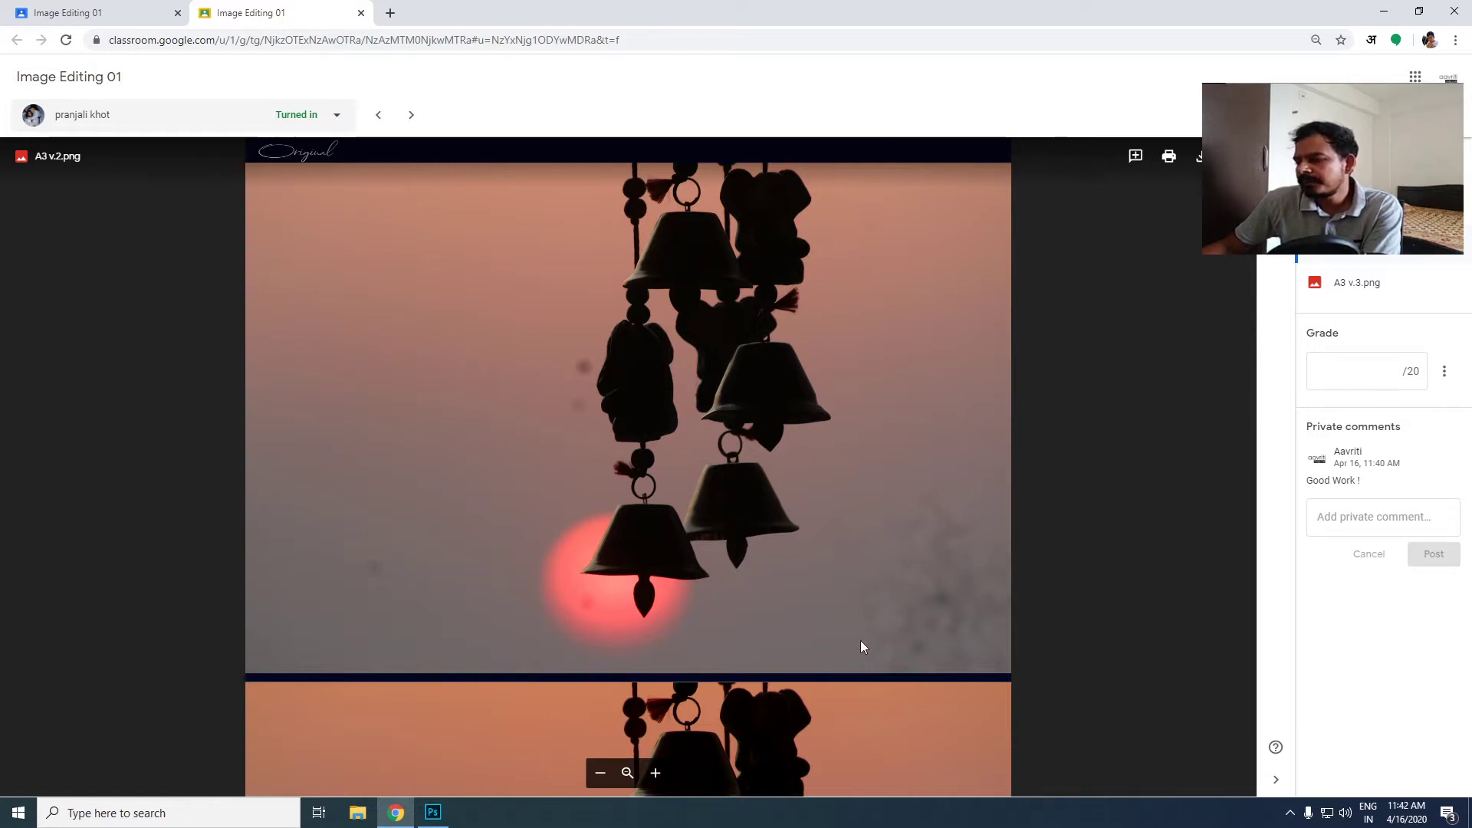
mouse_move(860, 641)
left_mouse_down()
mouse_move(849, 501)
mouse_move(845, 659)
left_mouse_up()
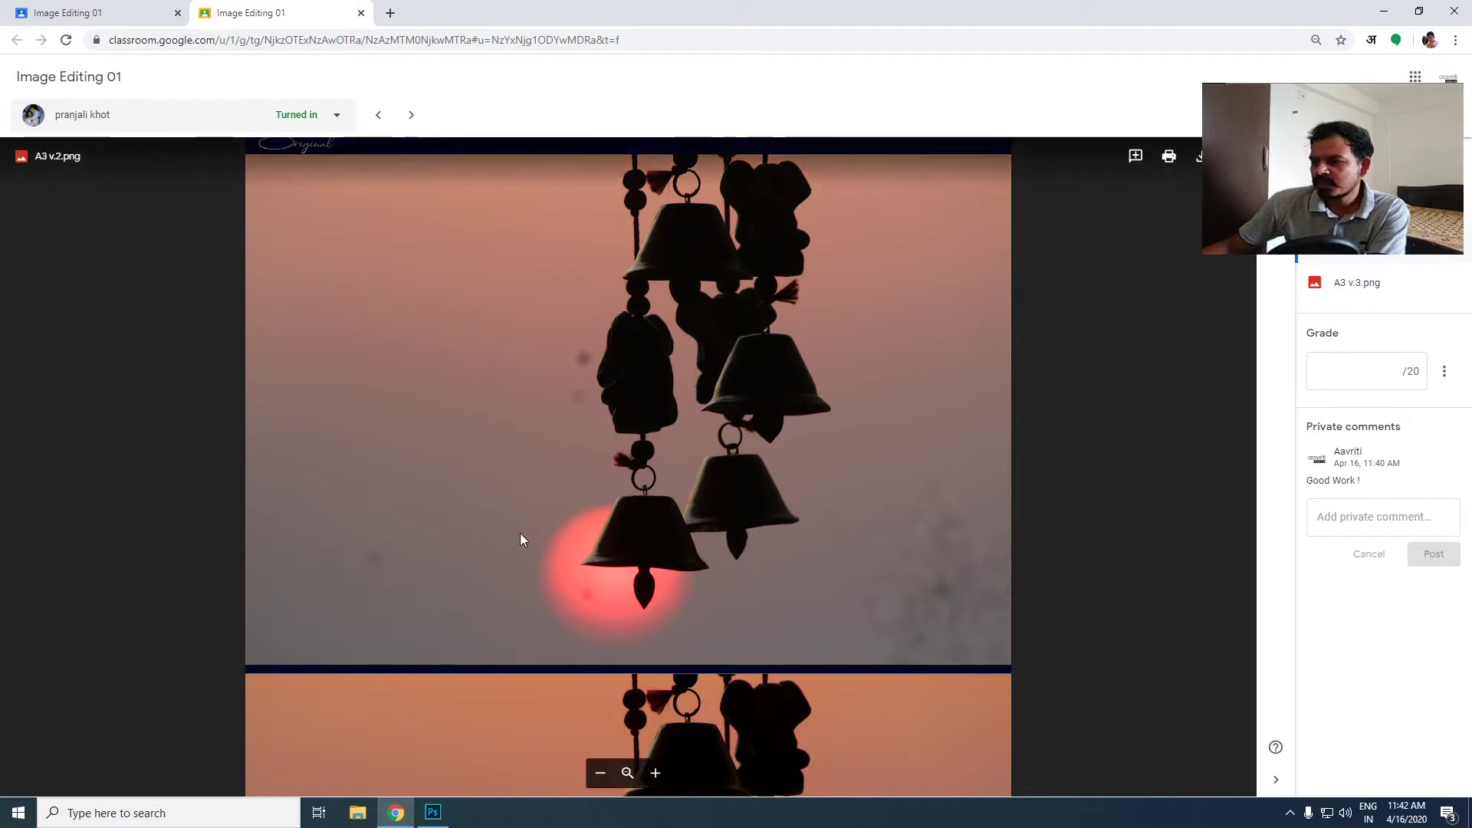
left_click_drag(520, 539, 510, 457)
scroll(519, 463, "up", 1)
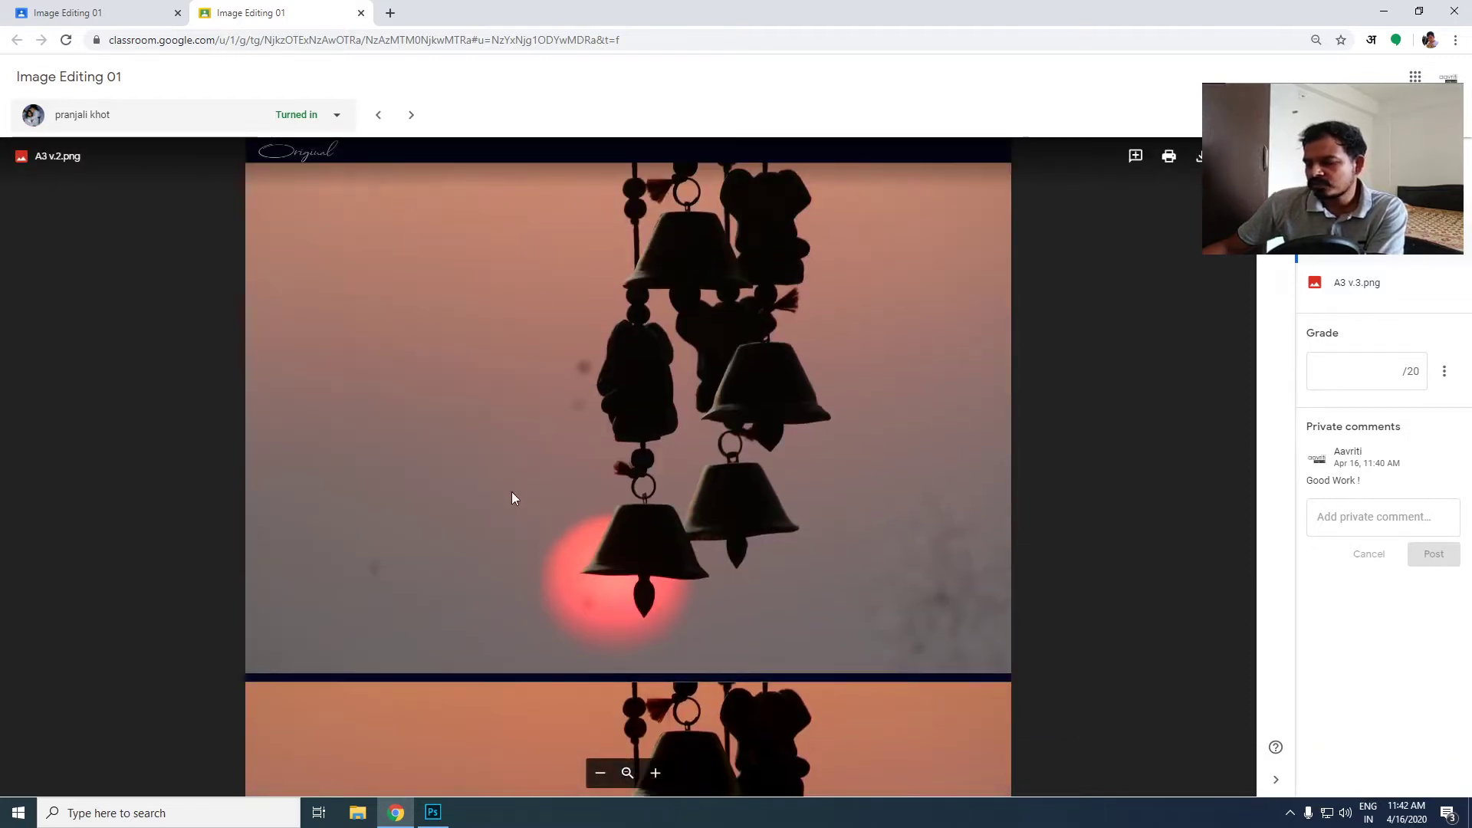
scroll(512, 492, "down", 5)
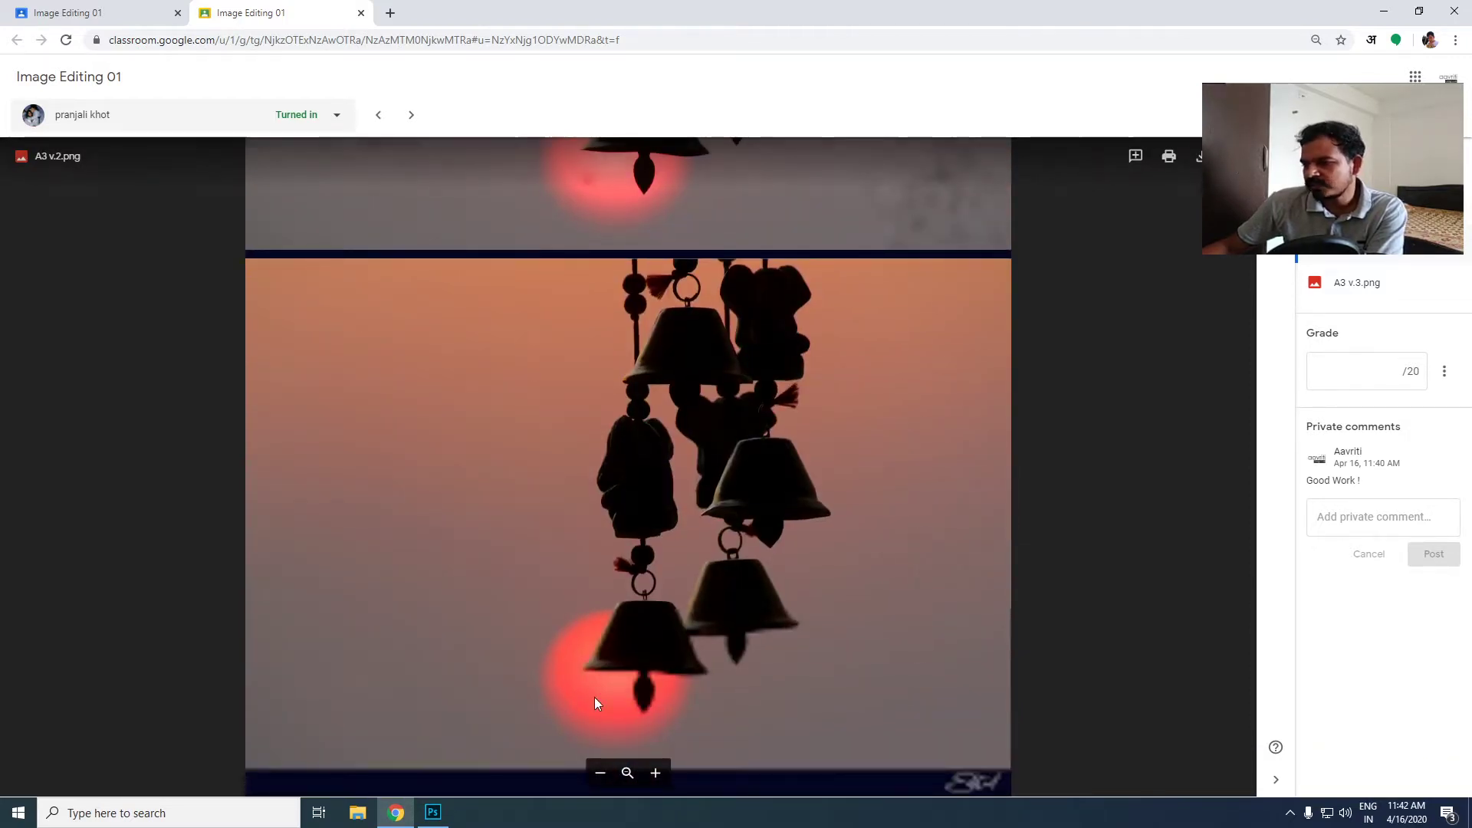
scroll(505, 491, "down", 2)
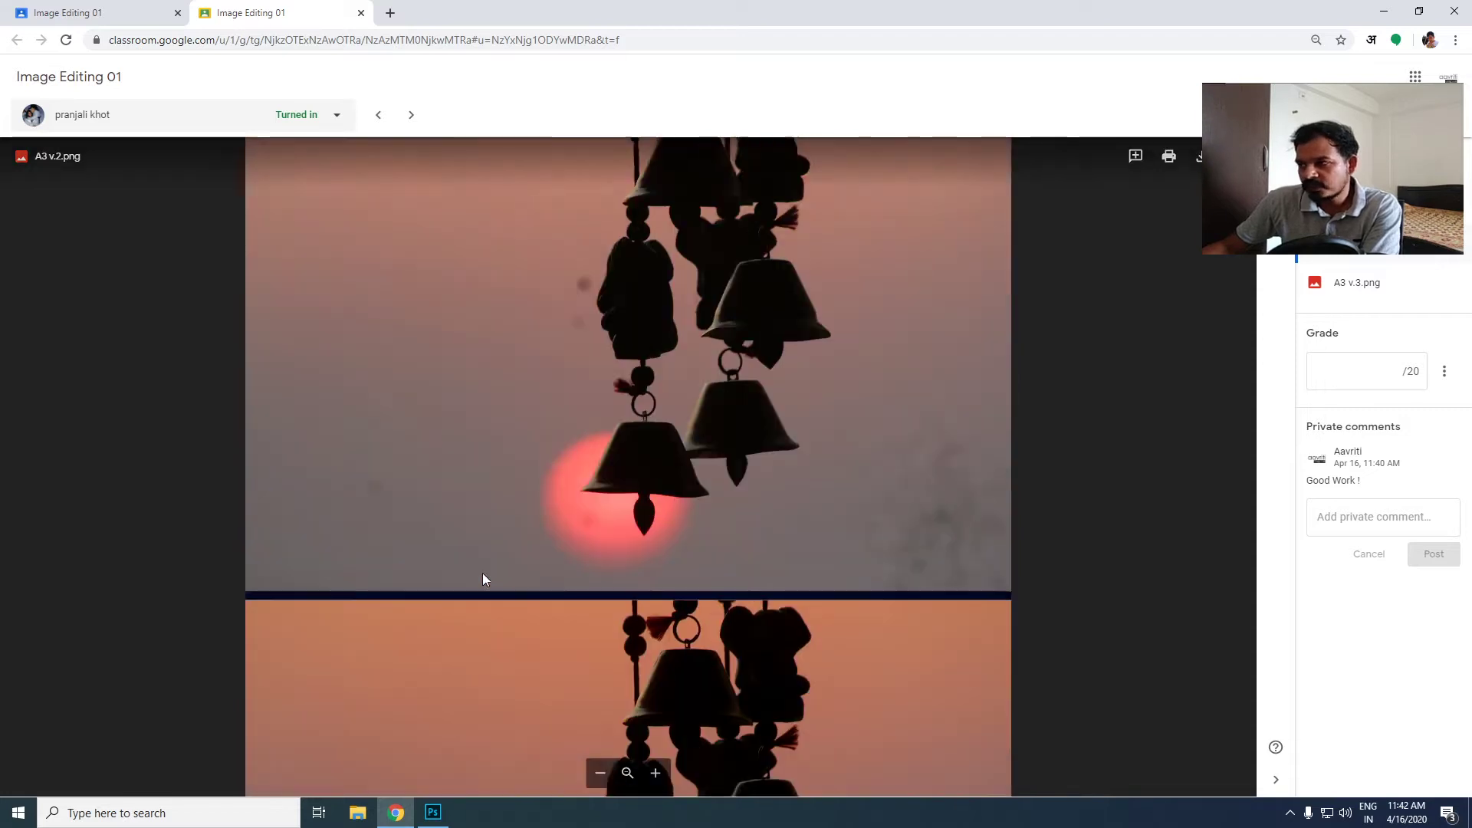
scroll(475, 444, "up", 1)
scroll(441, 275, "down", 4)
scroll(416, 239, "down", 2)
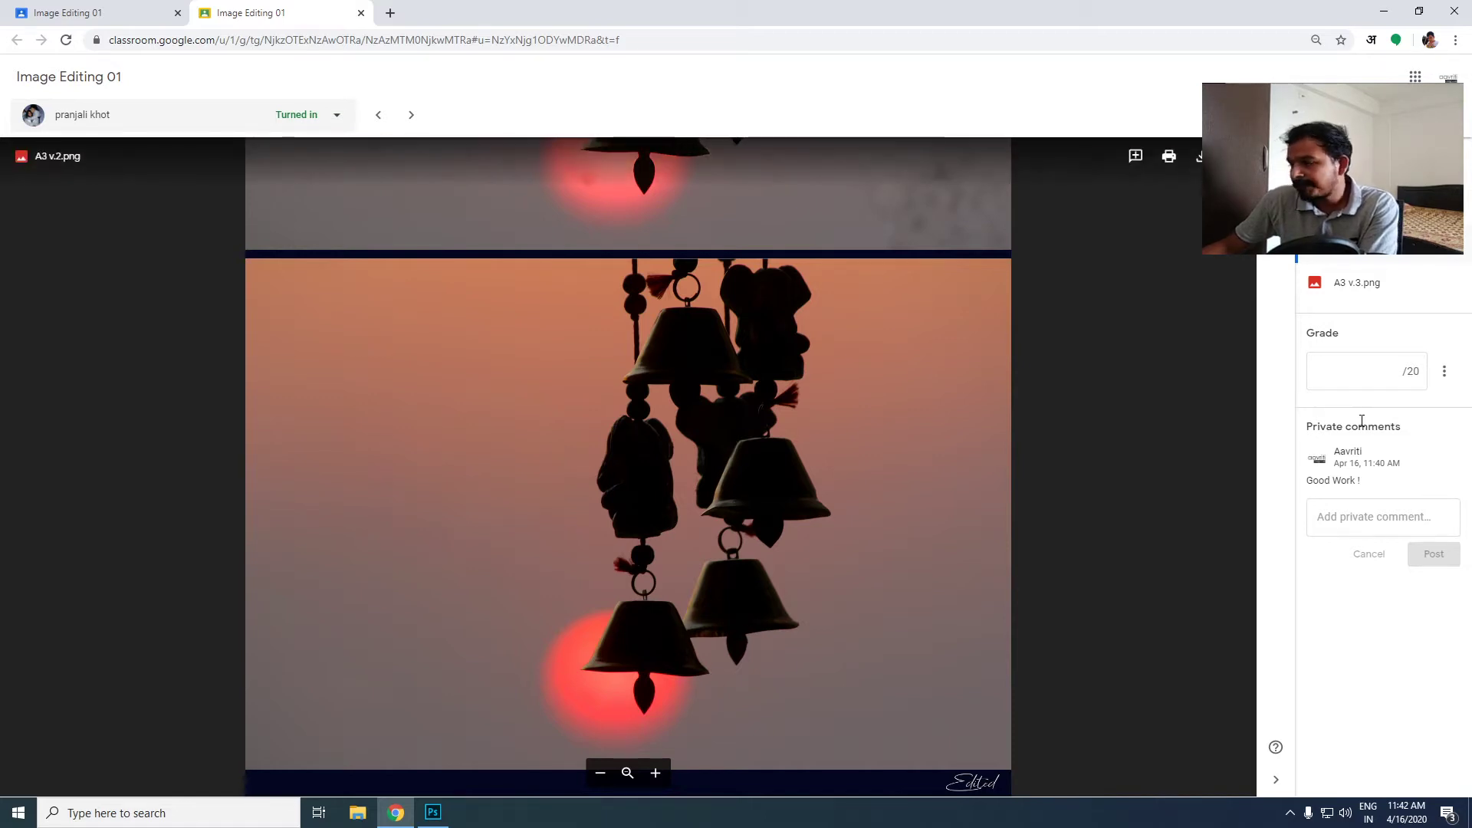
- View A3 v.3.png and switch to the first turned-in submission in the student list sorted by last name
left_click(1370, 296)
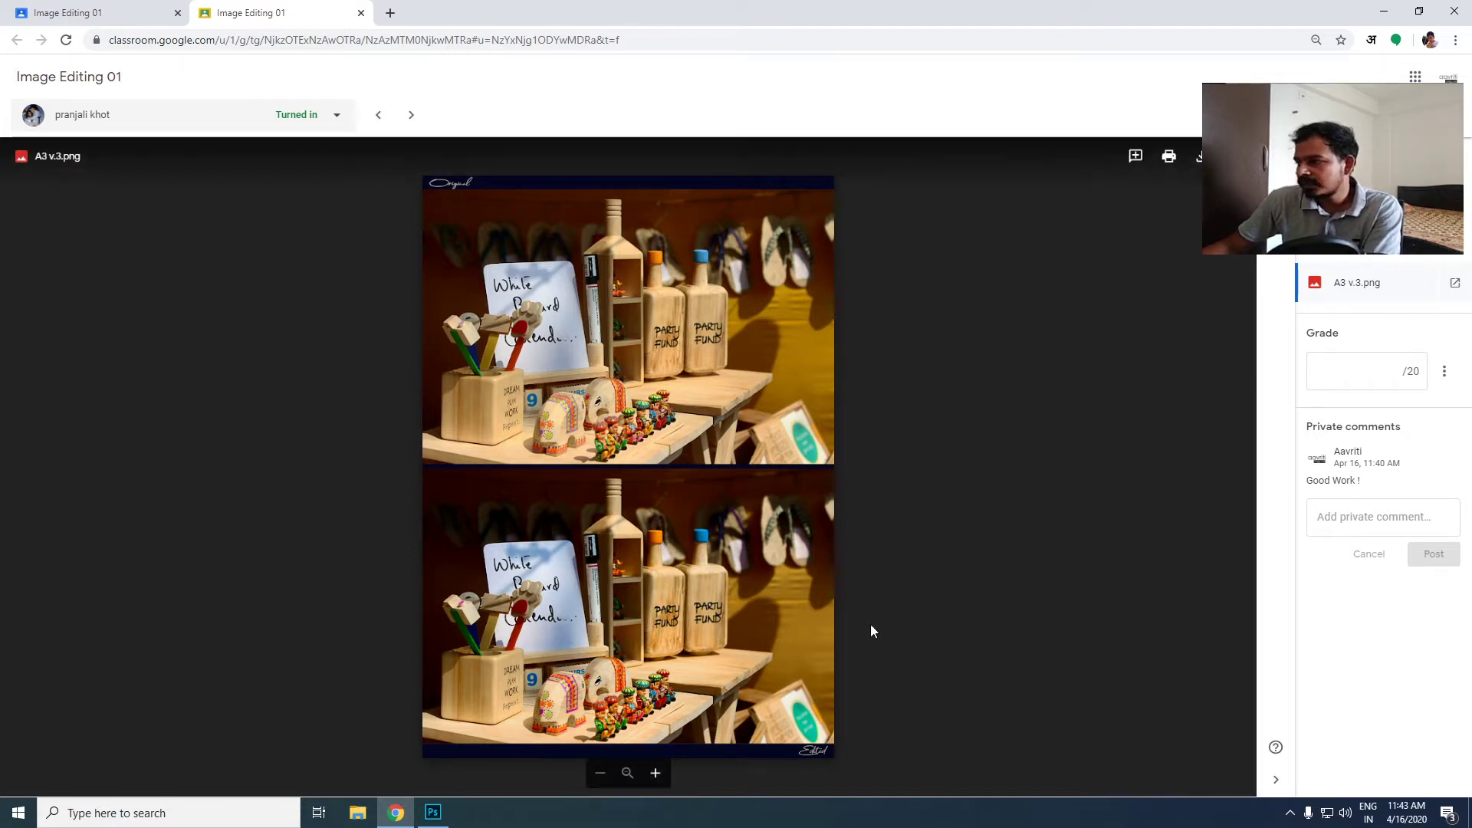
left_click(1379, 371)
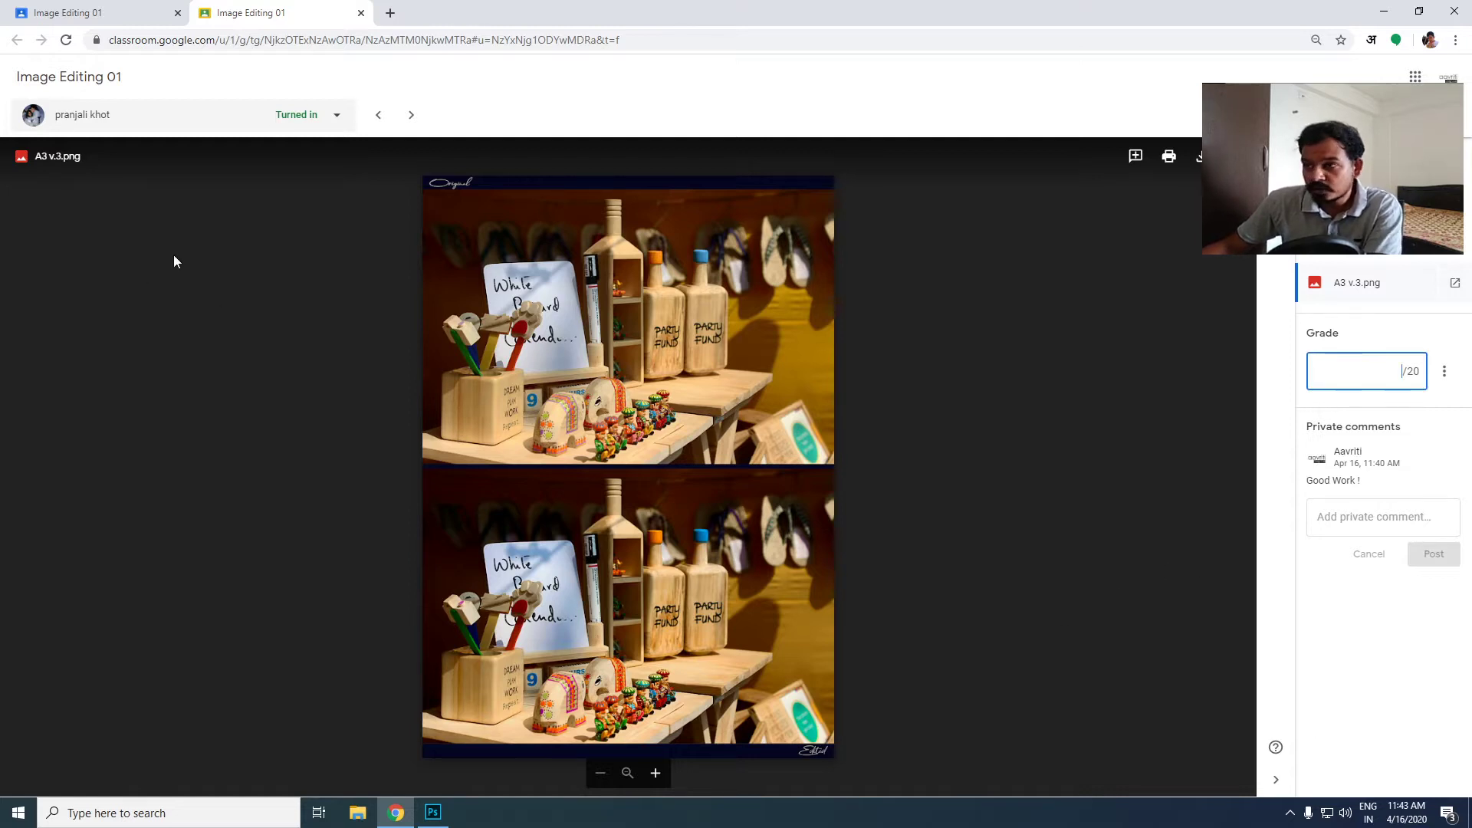
left_click(288, 115)
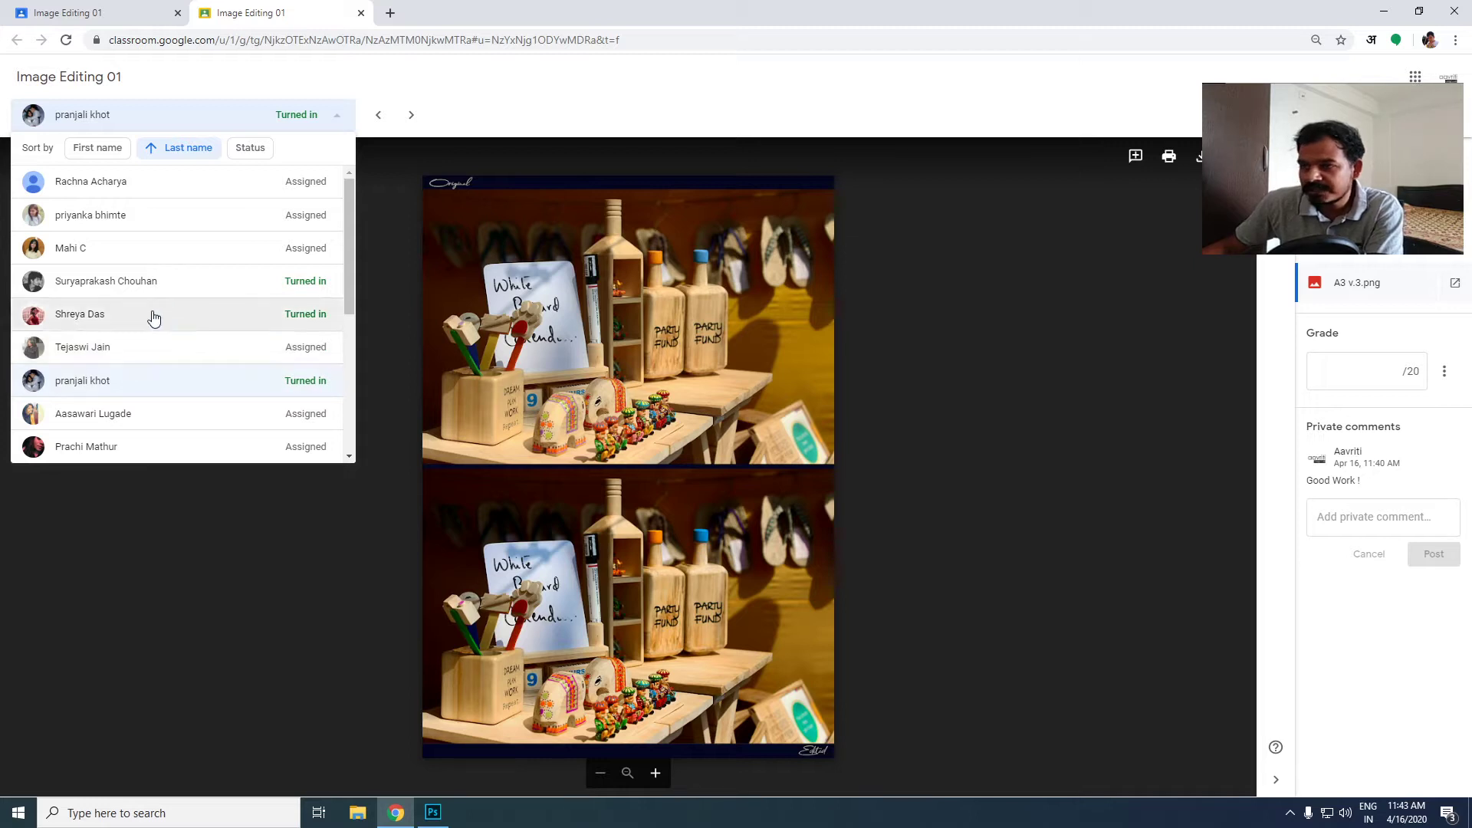
left_click(121, 281)
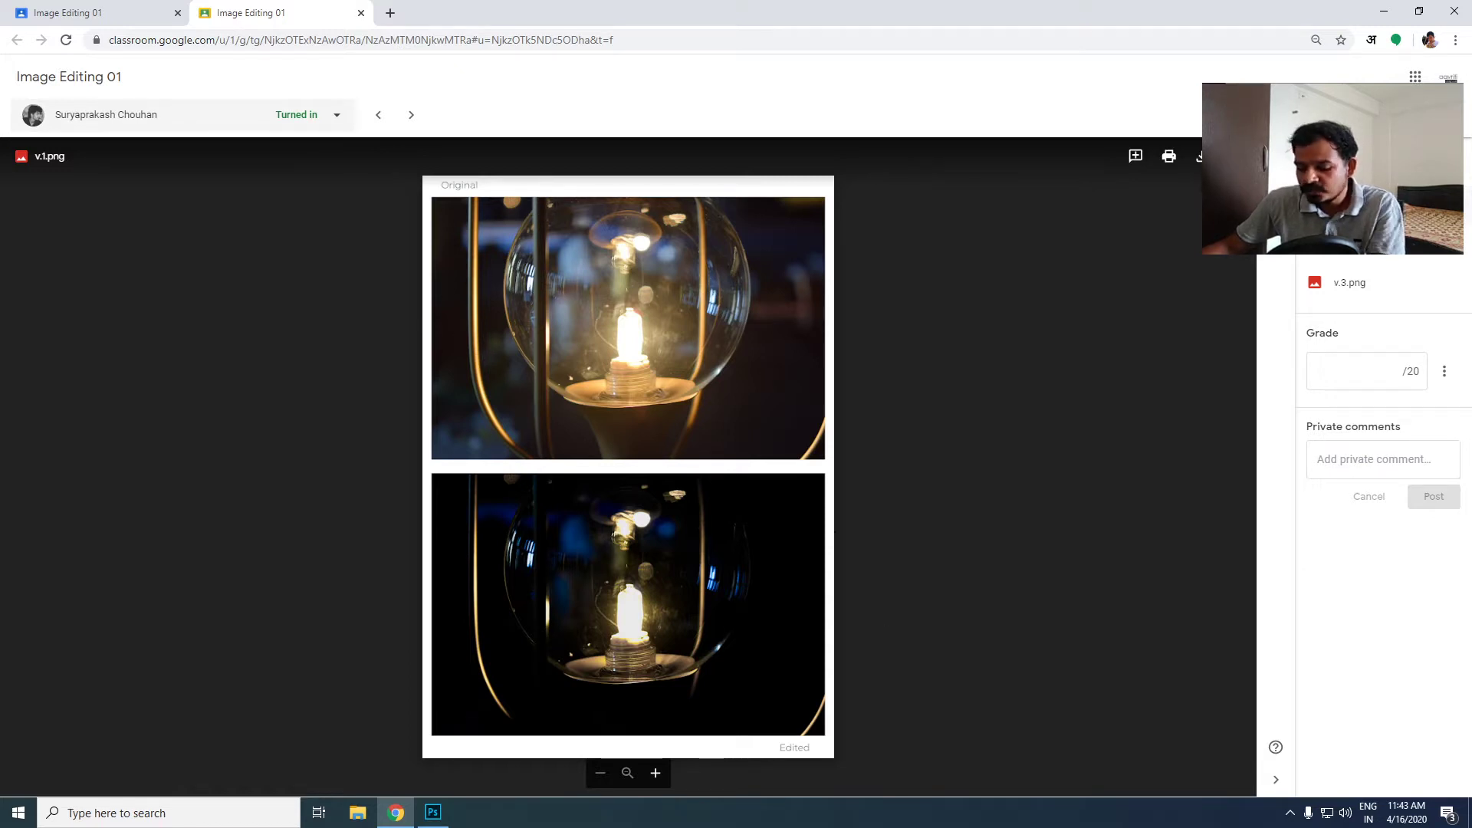
- Examine the original and edited light bulb photos in v.1.png at larger magnification, comparing the shadows and glass details
scroll(666, 277, "up", 2, "ctrl")
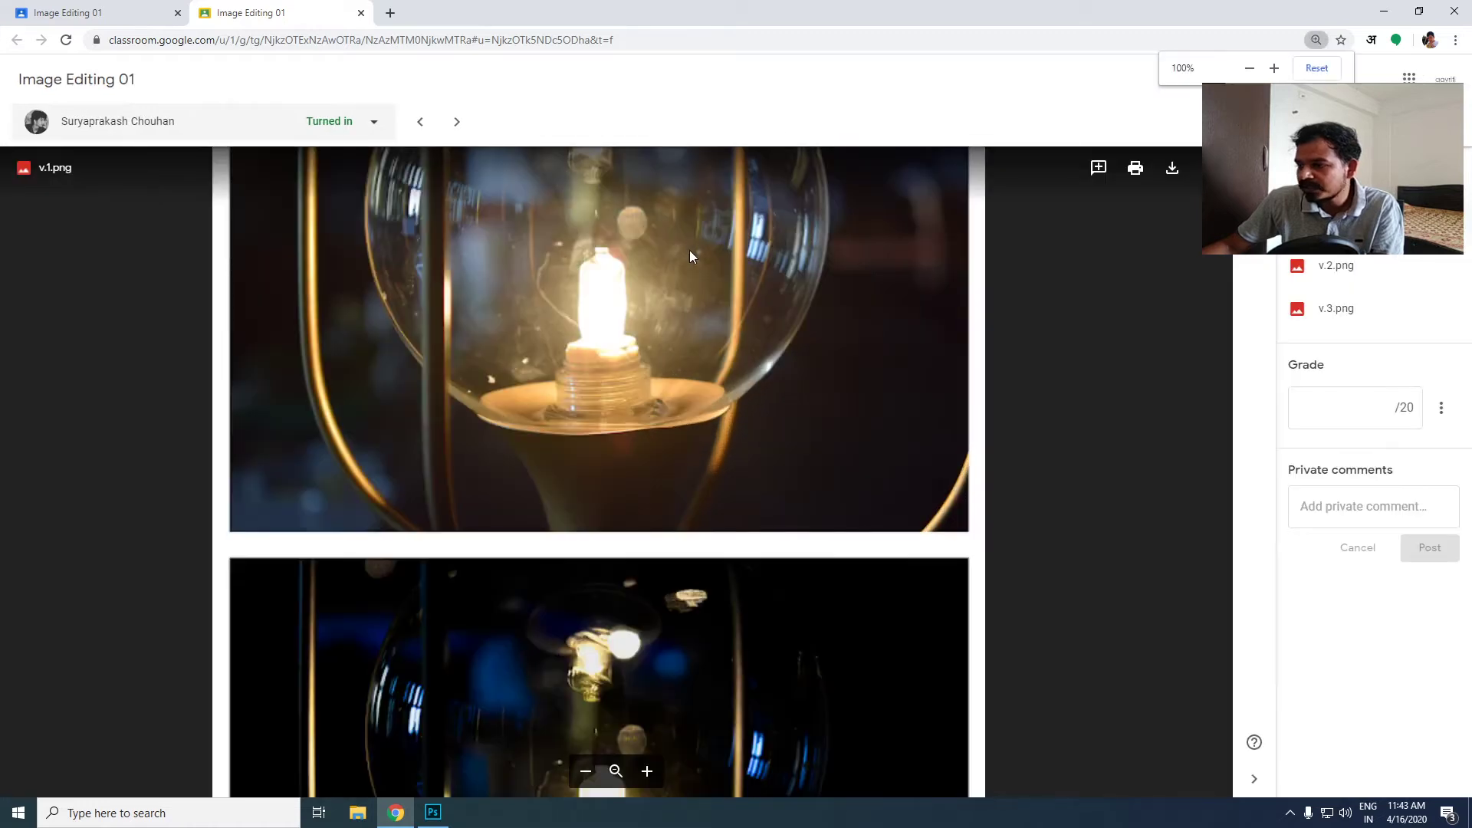
scroll(613, 358, "up", 2, "ctrl")
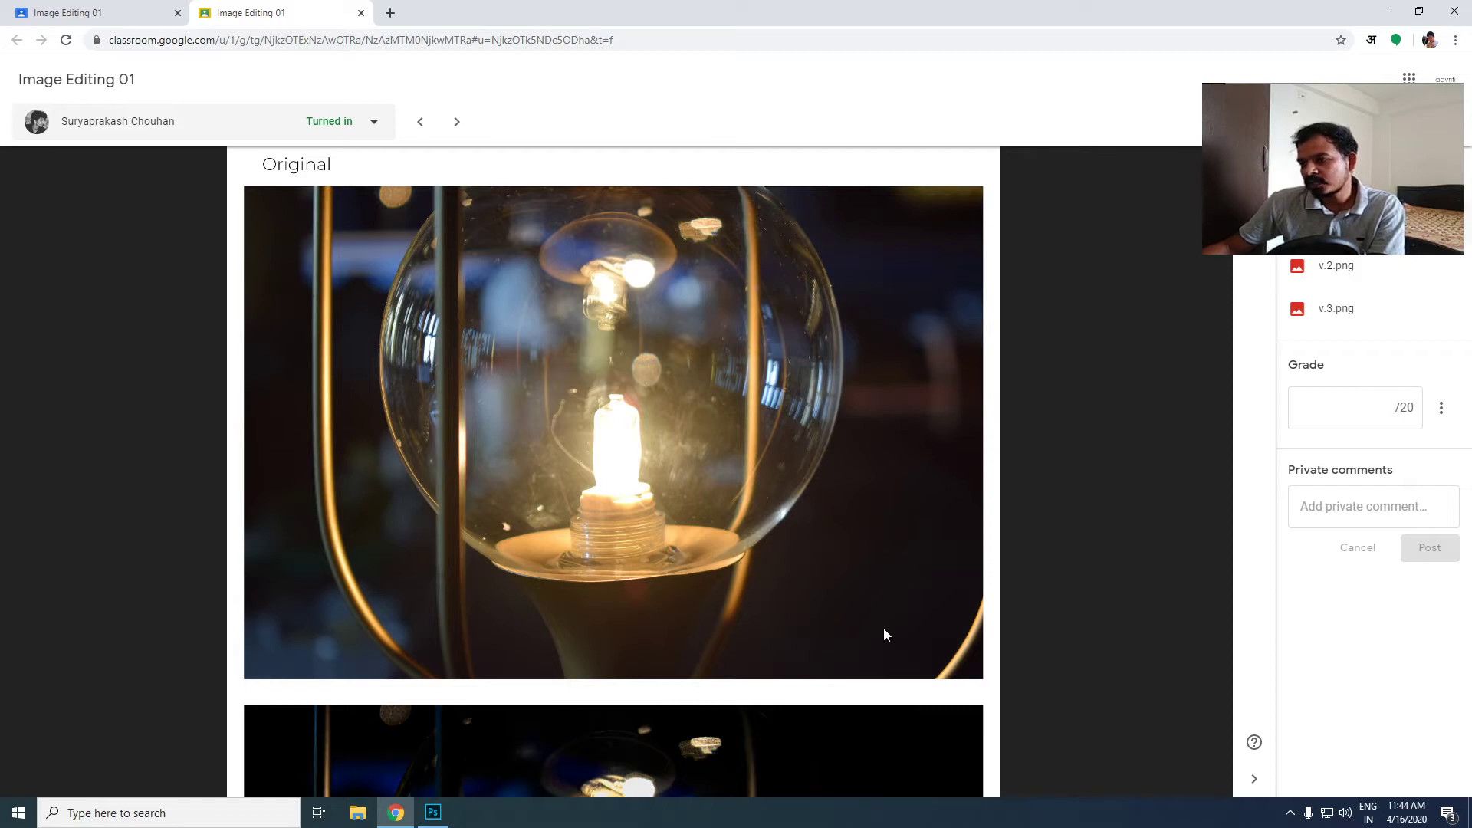
left_click_drag(818, 693, 821, 276)
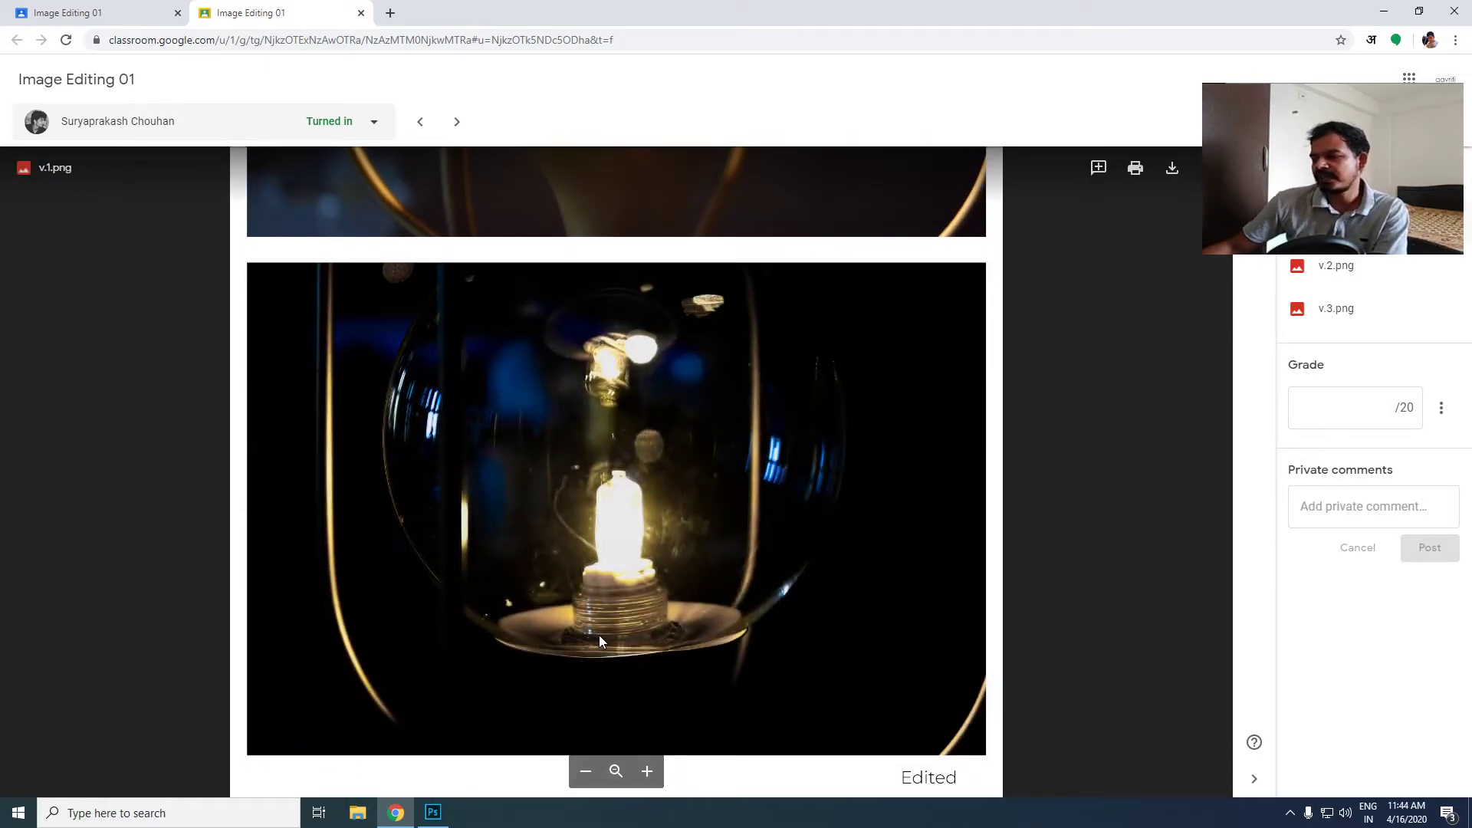
left_click_drag(729, 434, 536, 438)
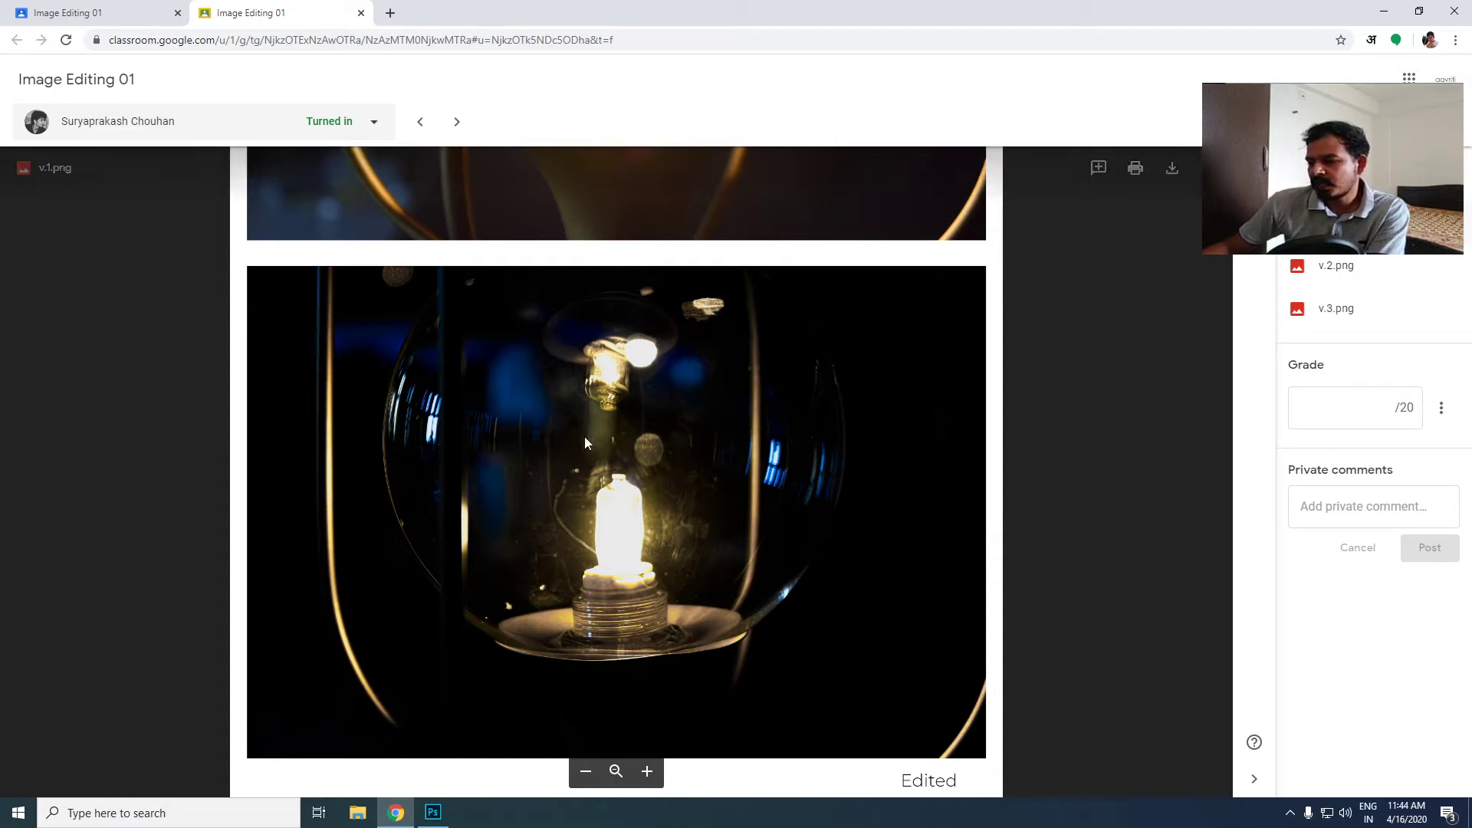
scroll(512, 560, "up", 2)
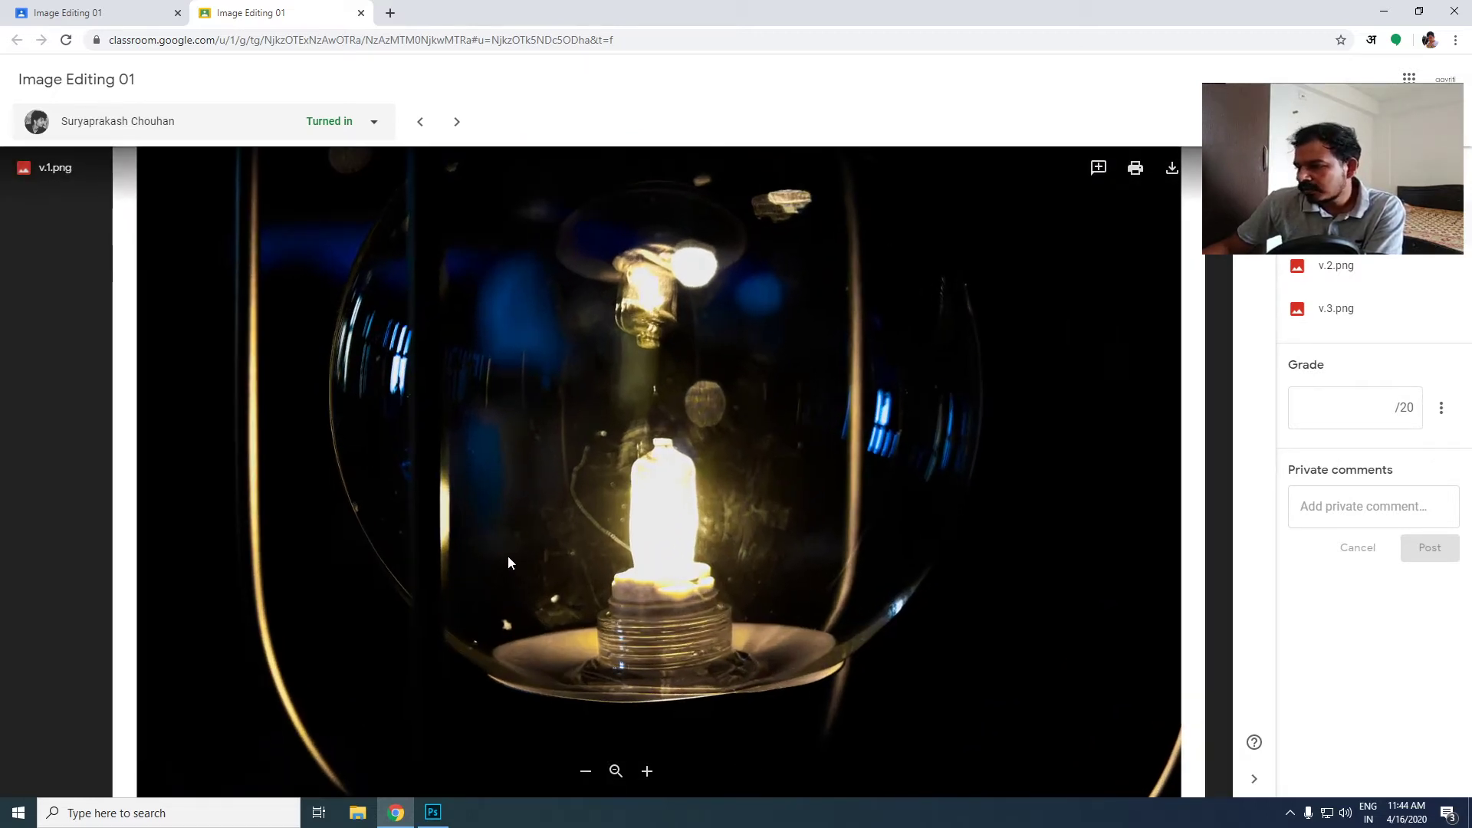
scroll(508, 555, "down", 3)
left_click_drag(591, 601, 611, 512)
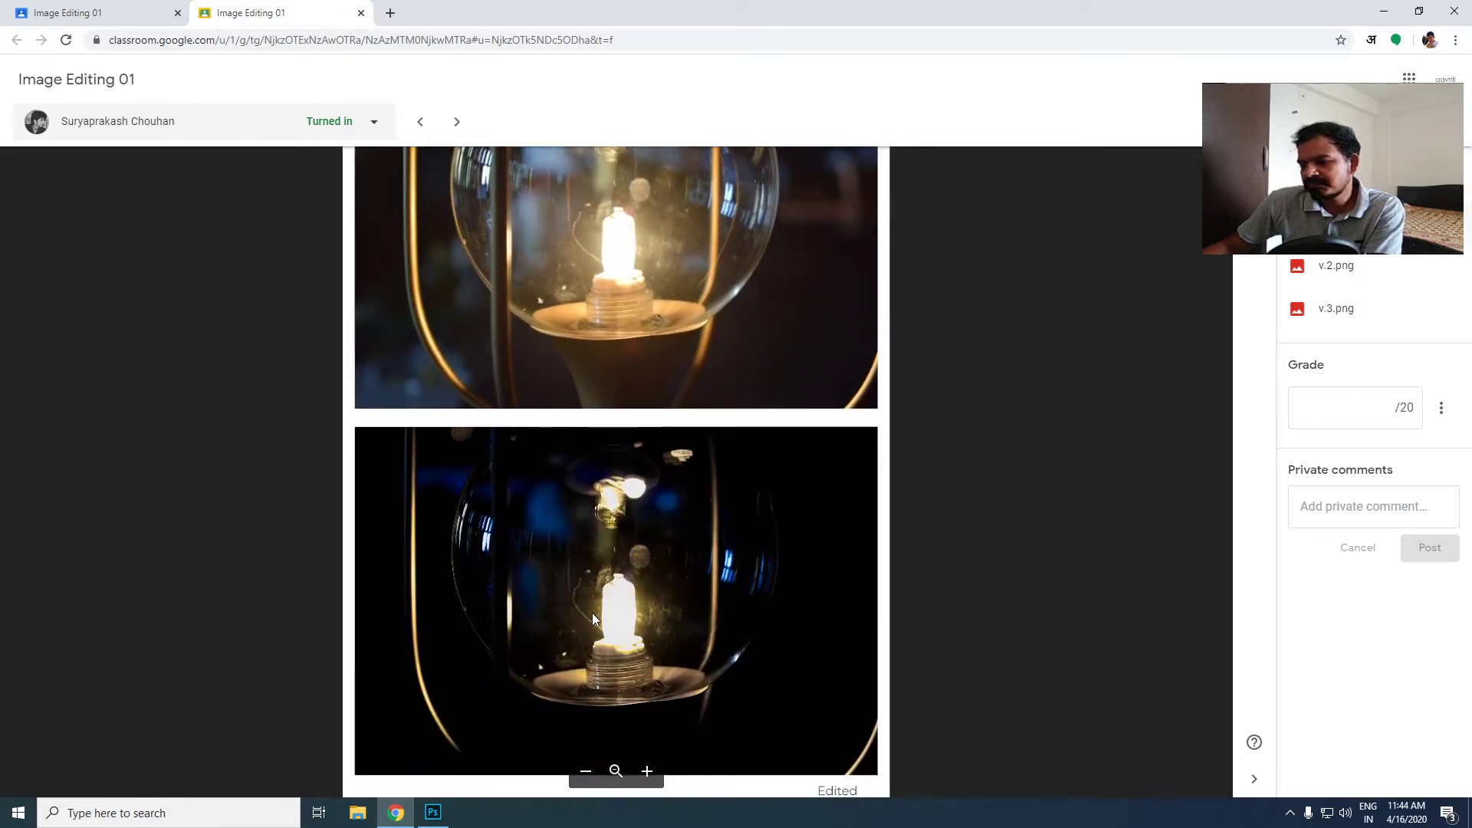
scroll(591, 611, "up", 1)
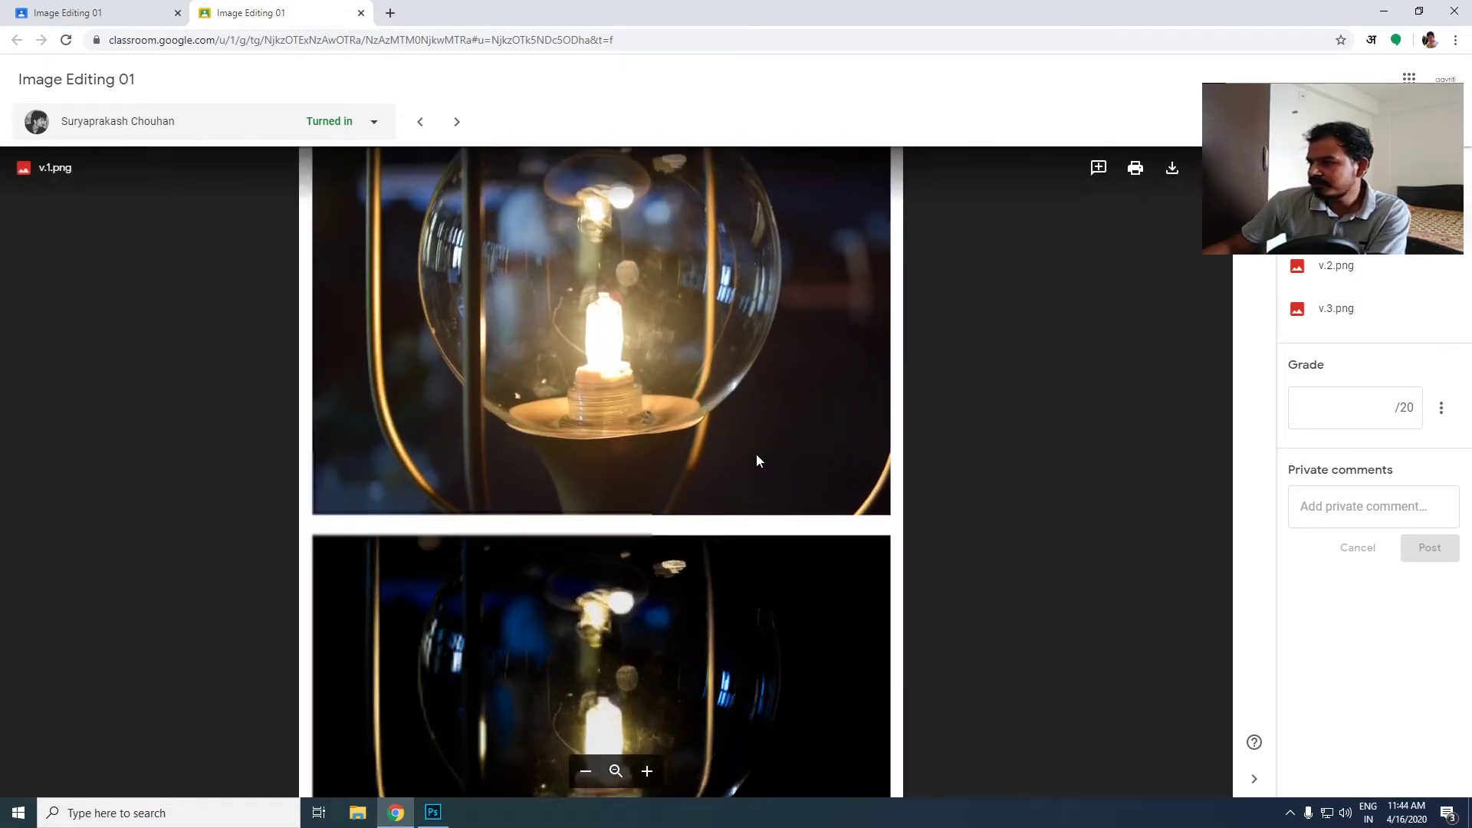
- View the before-and-after comparisons in v.2.png and v.3.png of the same submission
left_click(1314, 276)
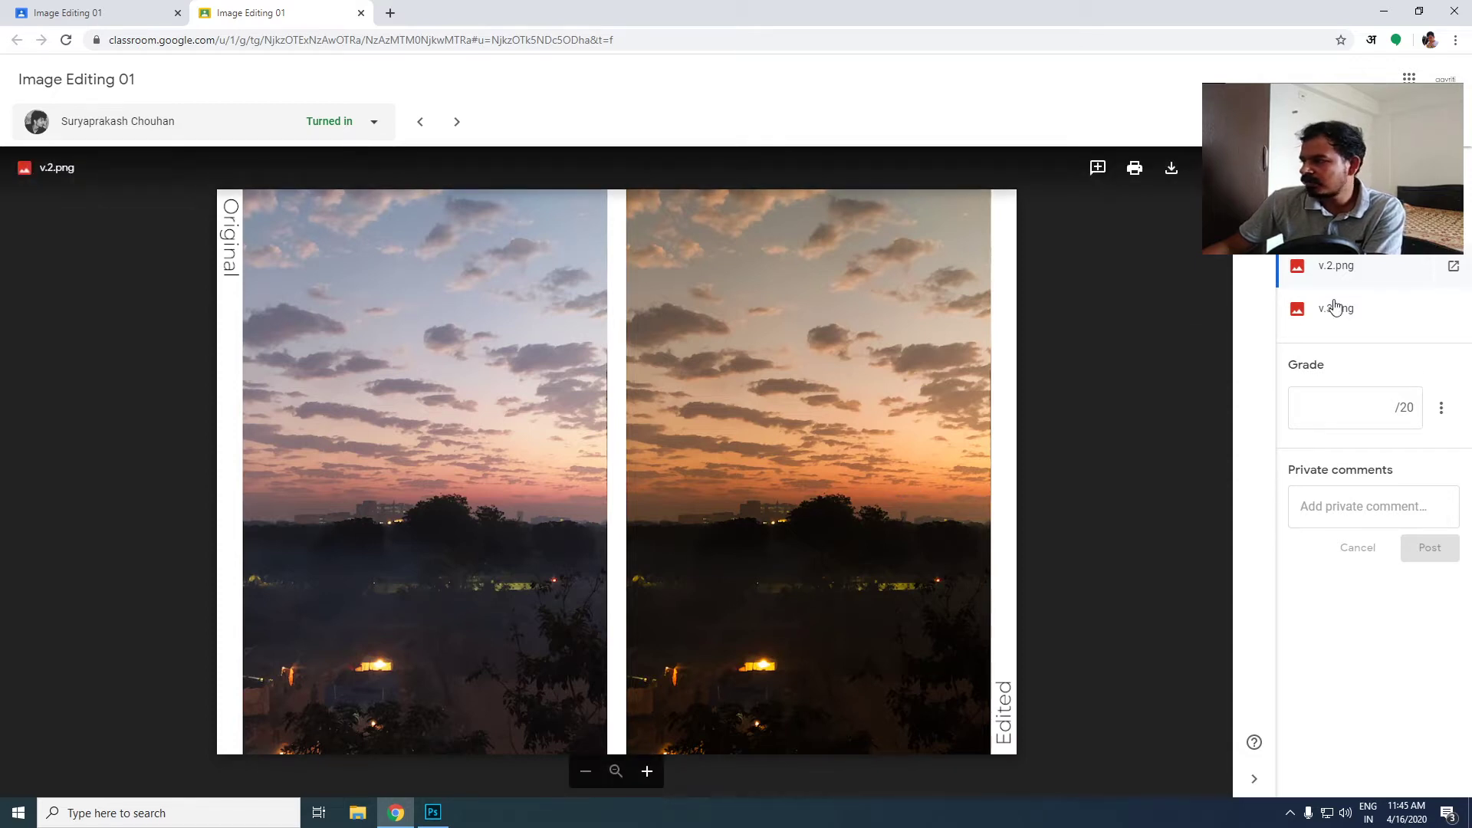
left_click(1345, 320)
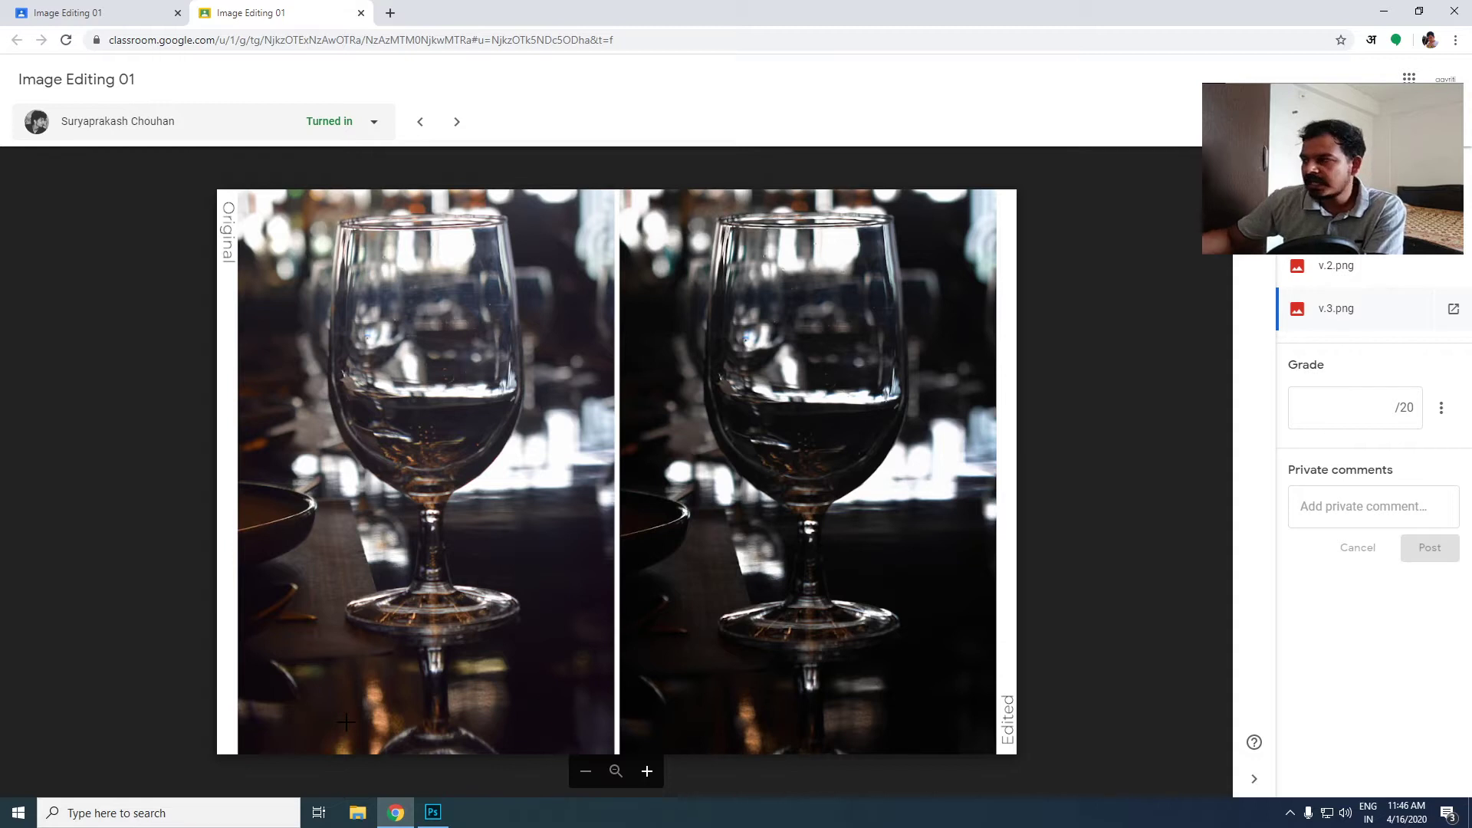
- Recheck the comparisons in v.2.png and v.3.png, and open the next turned-in submission in the student list
left_click(1331, 277)
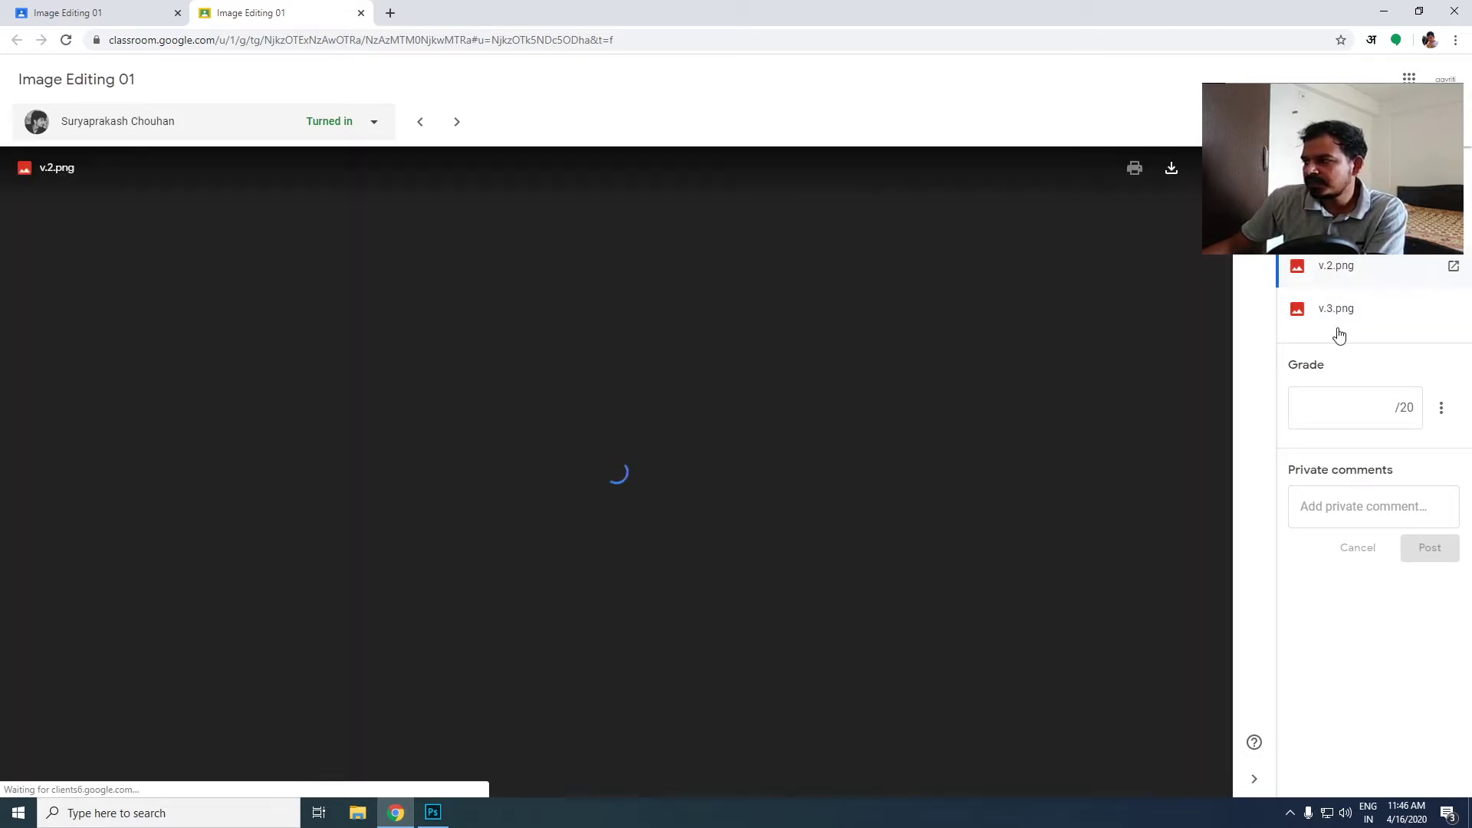
left_click(1340, 316)
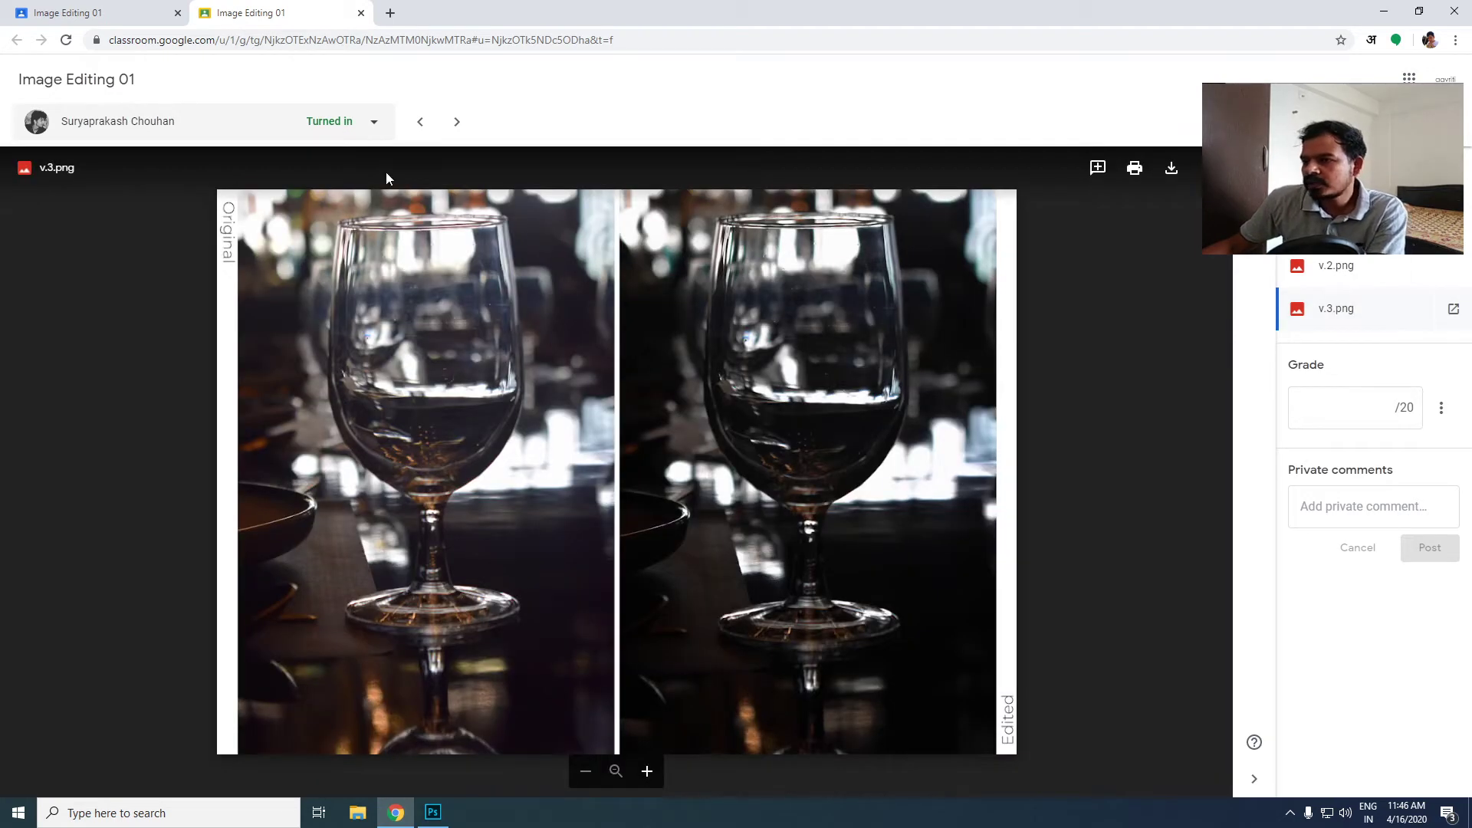
left_click(375, 126)
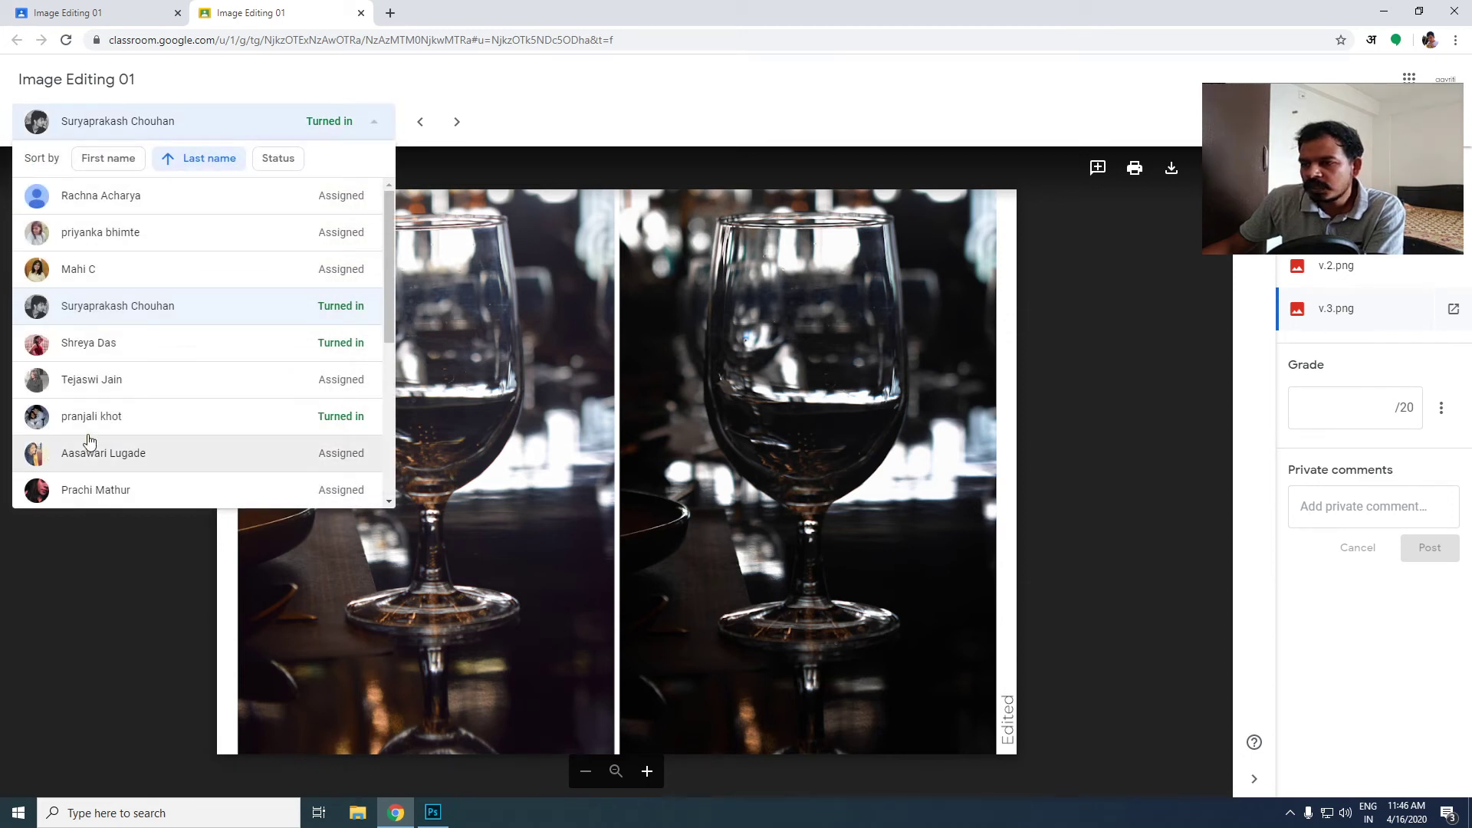
left_click(170, 346)
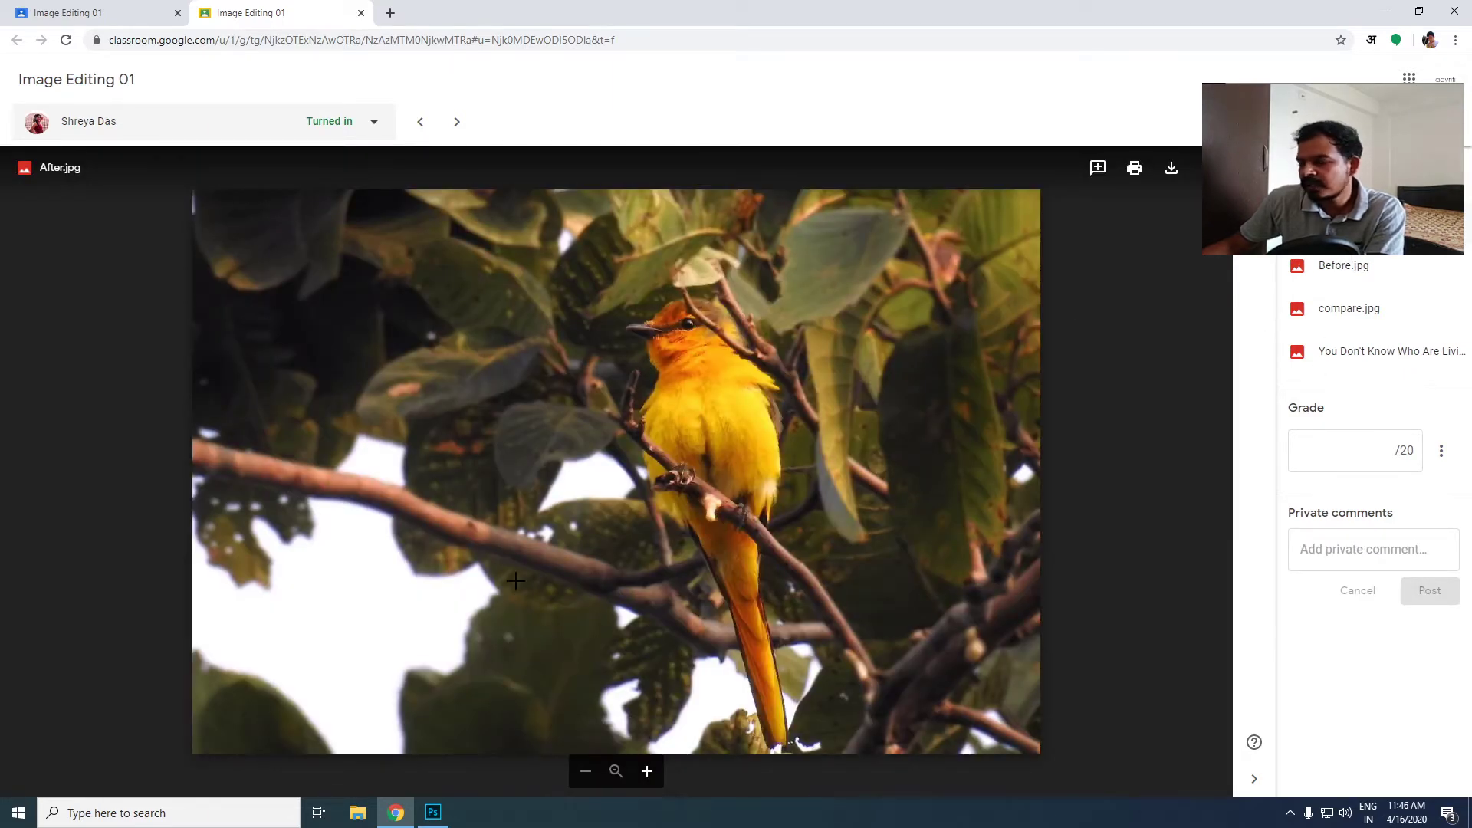
- Compare the bird photo in Before.jpg, After.jpg and compare.jpg, view the edited PSD, and close the submission
left_click(1340, 268)
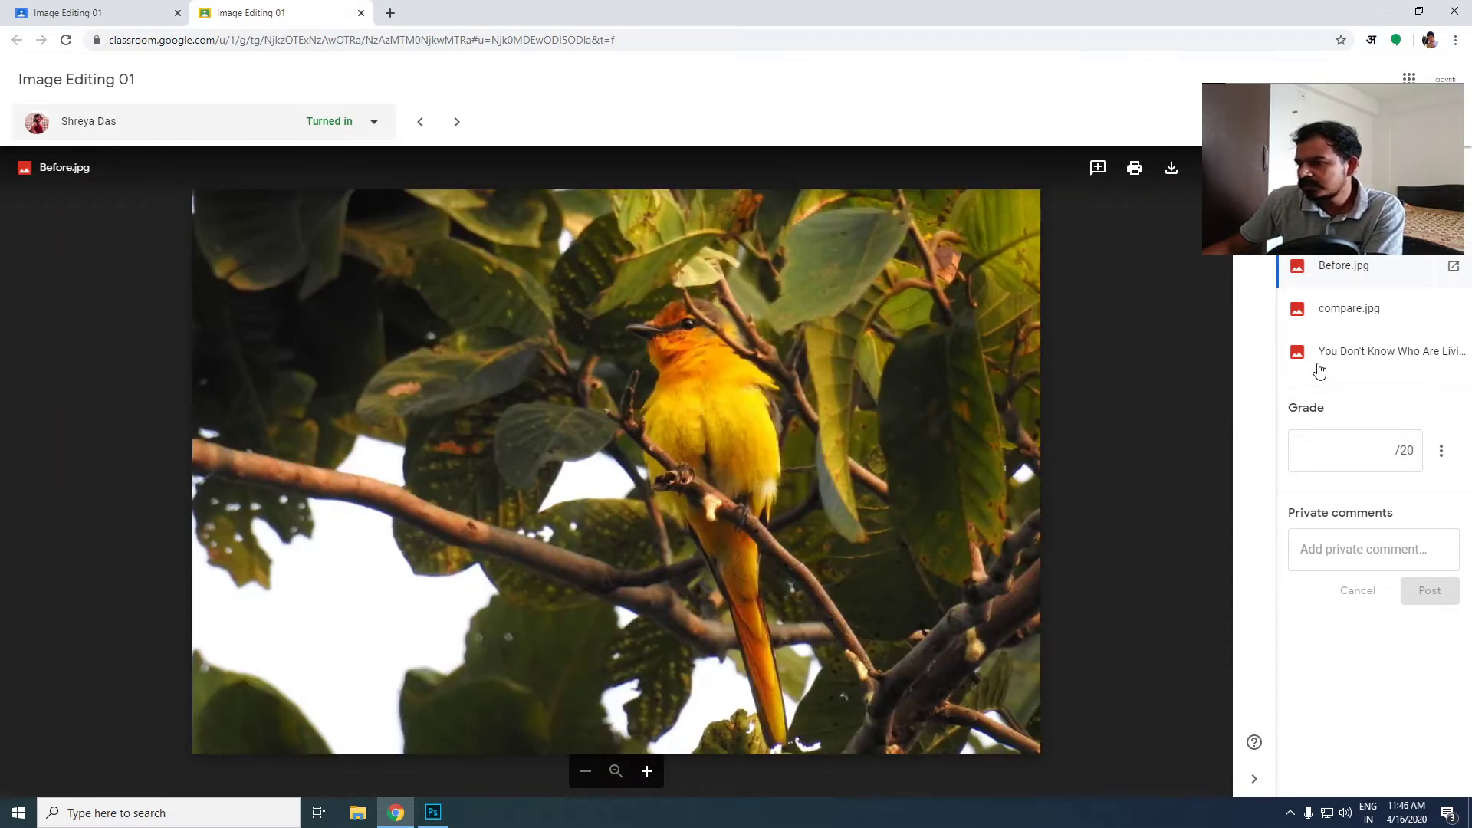
left_click(1349, 354)
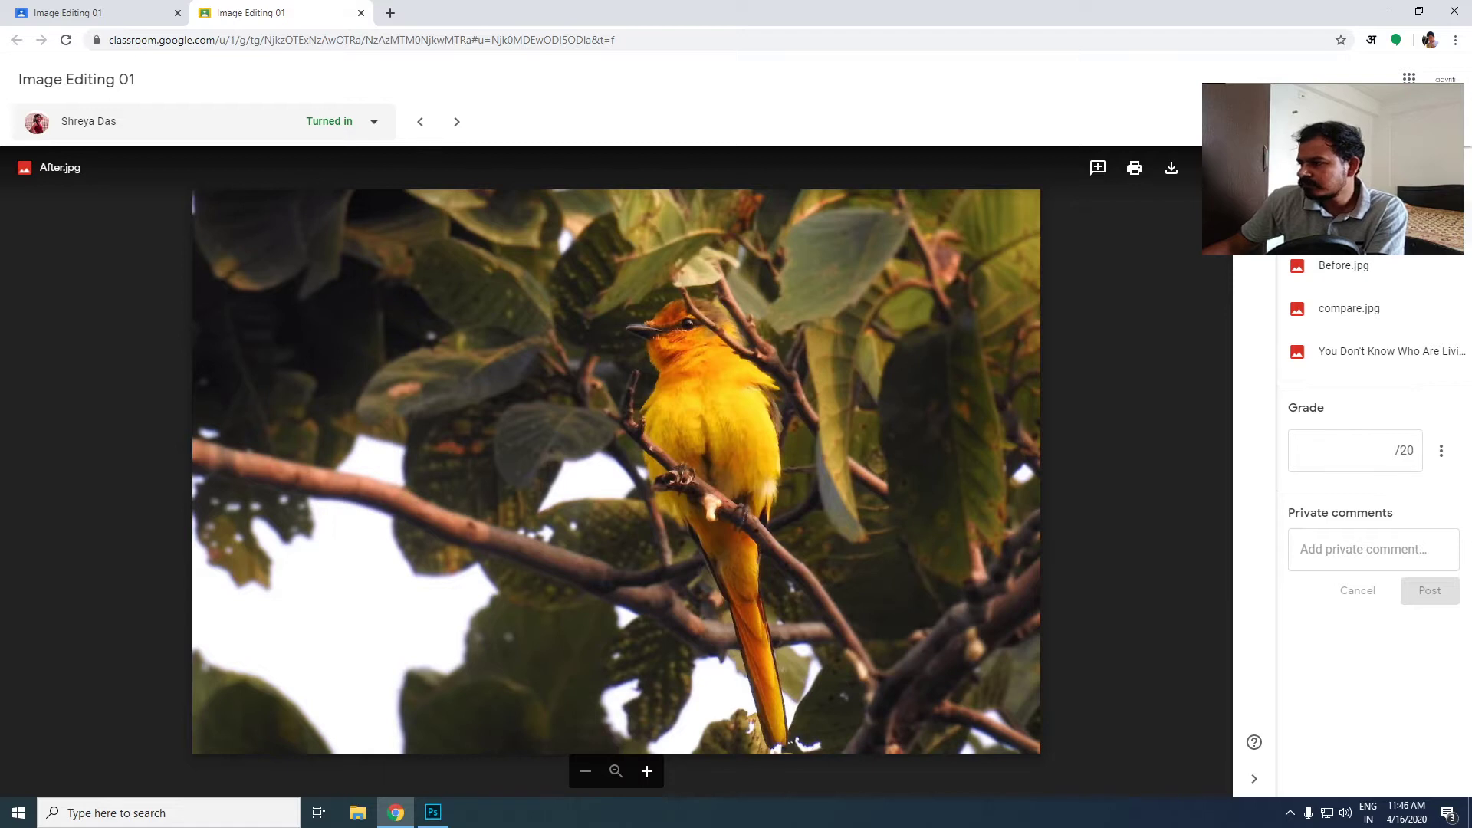
left_click(1327, 317)
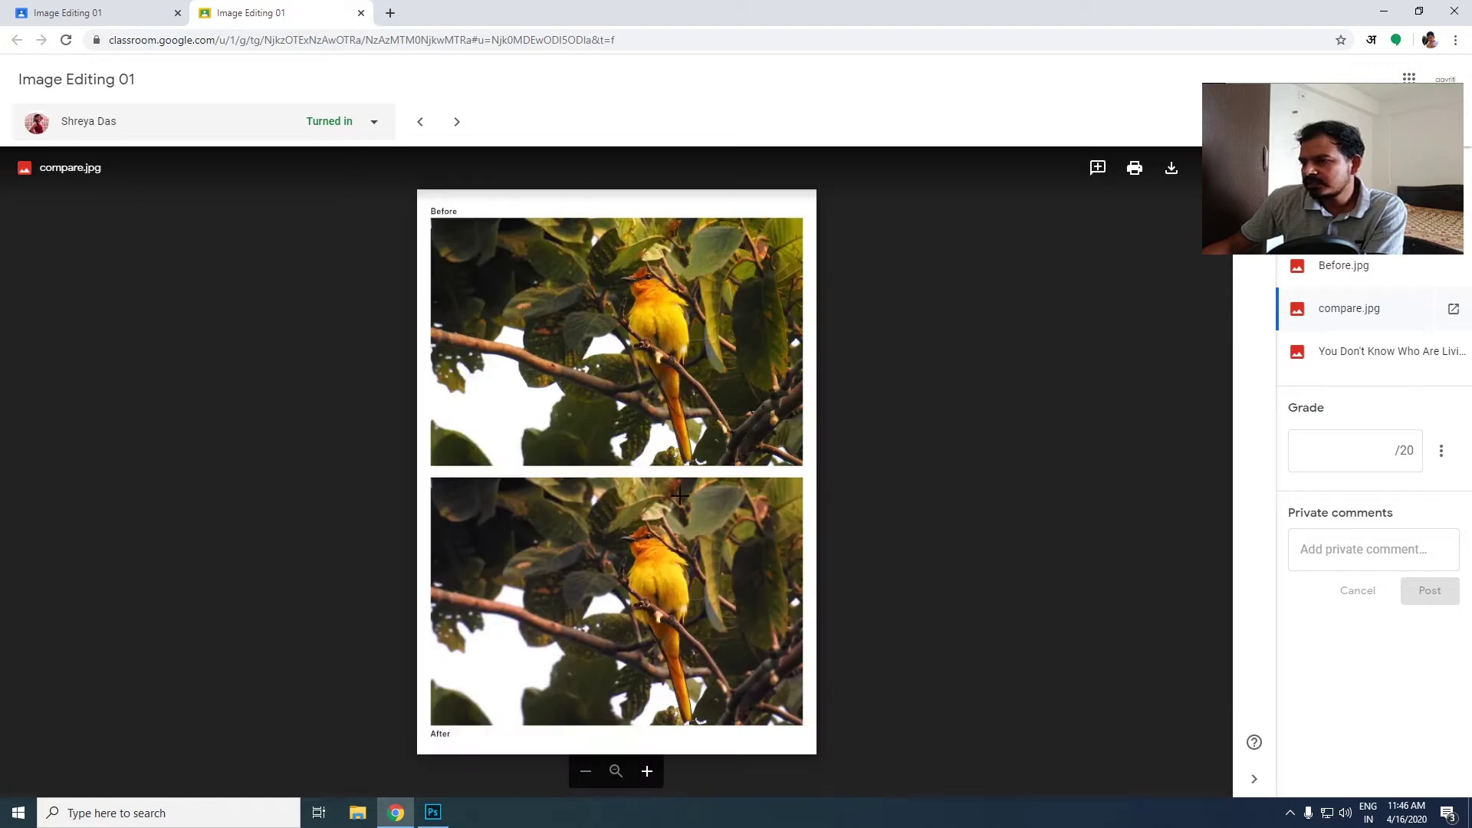
left_click(1389, 359)
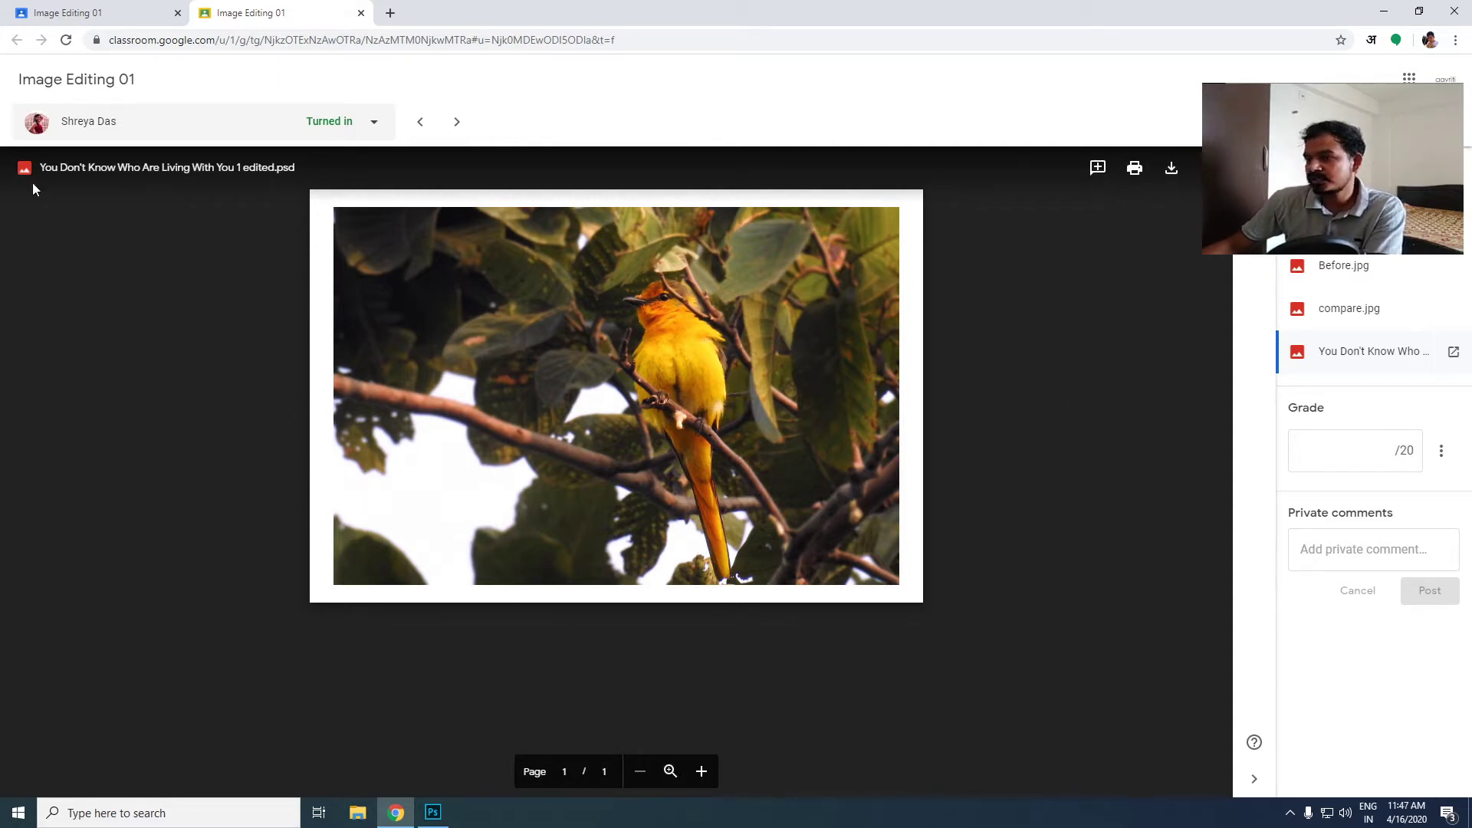
left_click(361, 13)
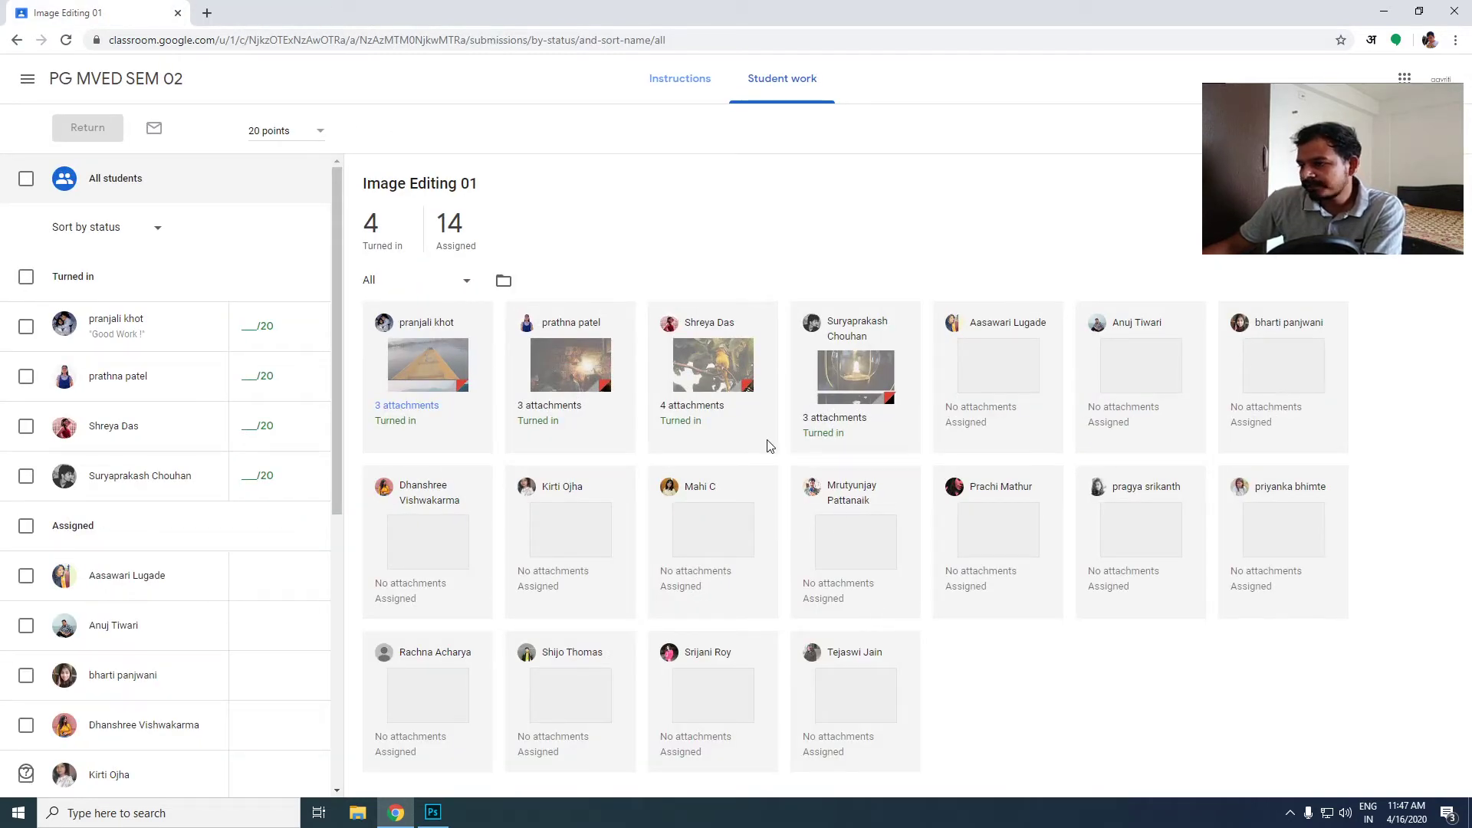
- Open the second turned-in submission, compare originalone.png with editedimage.jpg, try to preview beforeafter.psb, and close the submission
left_click(557, 377)
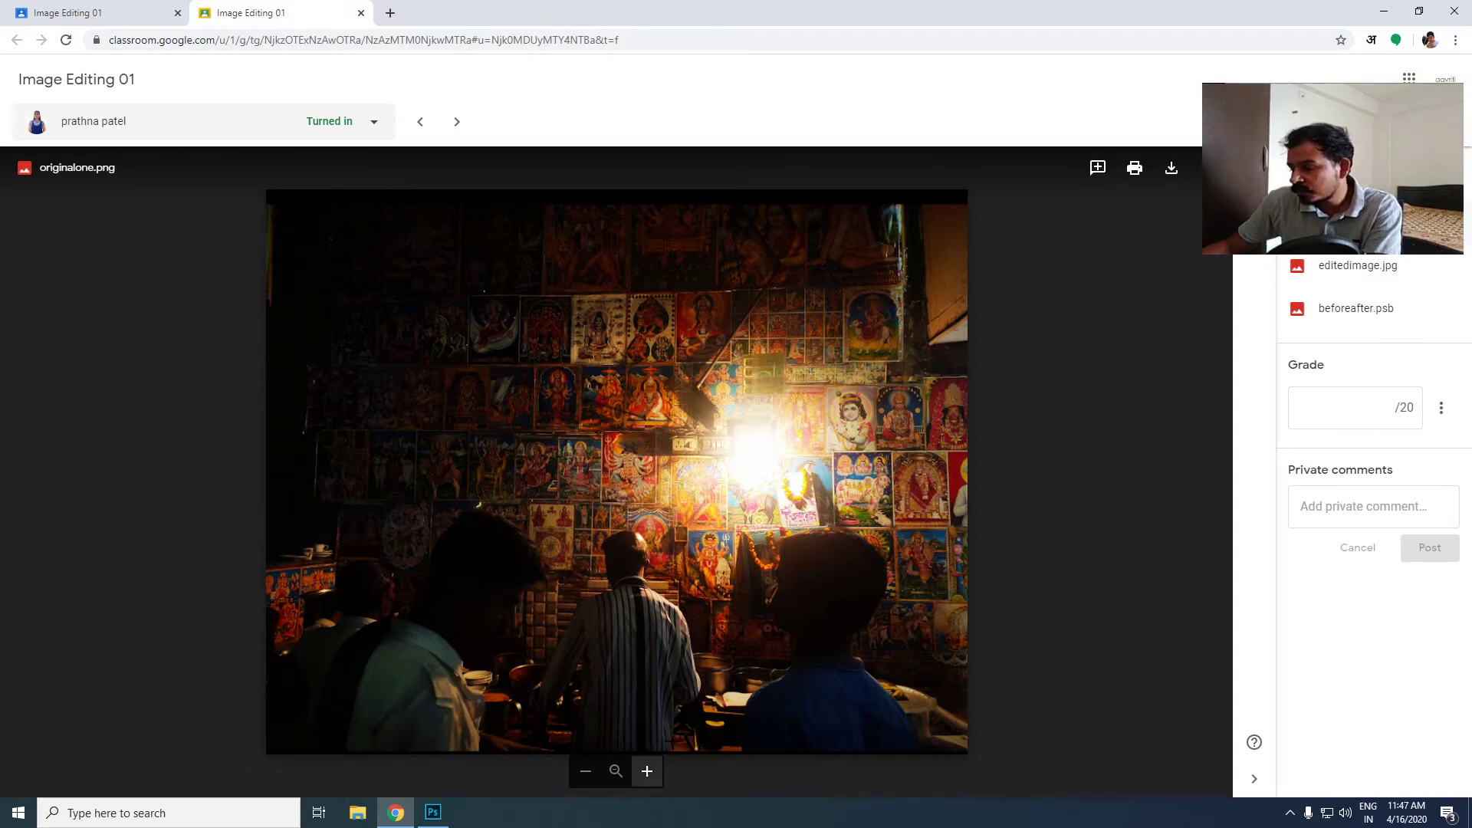
left_click(1379, 283)
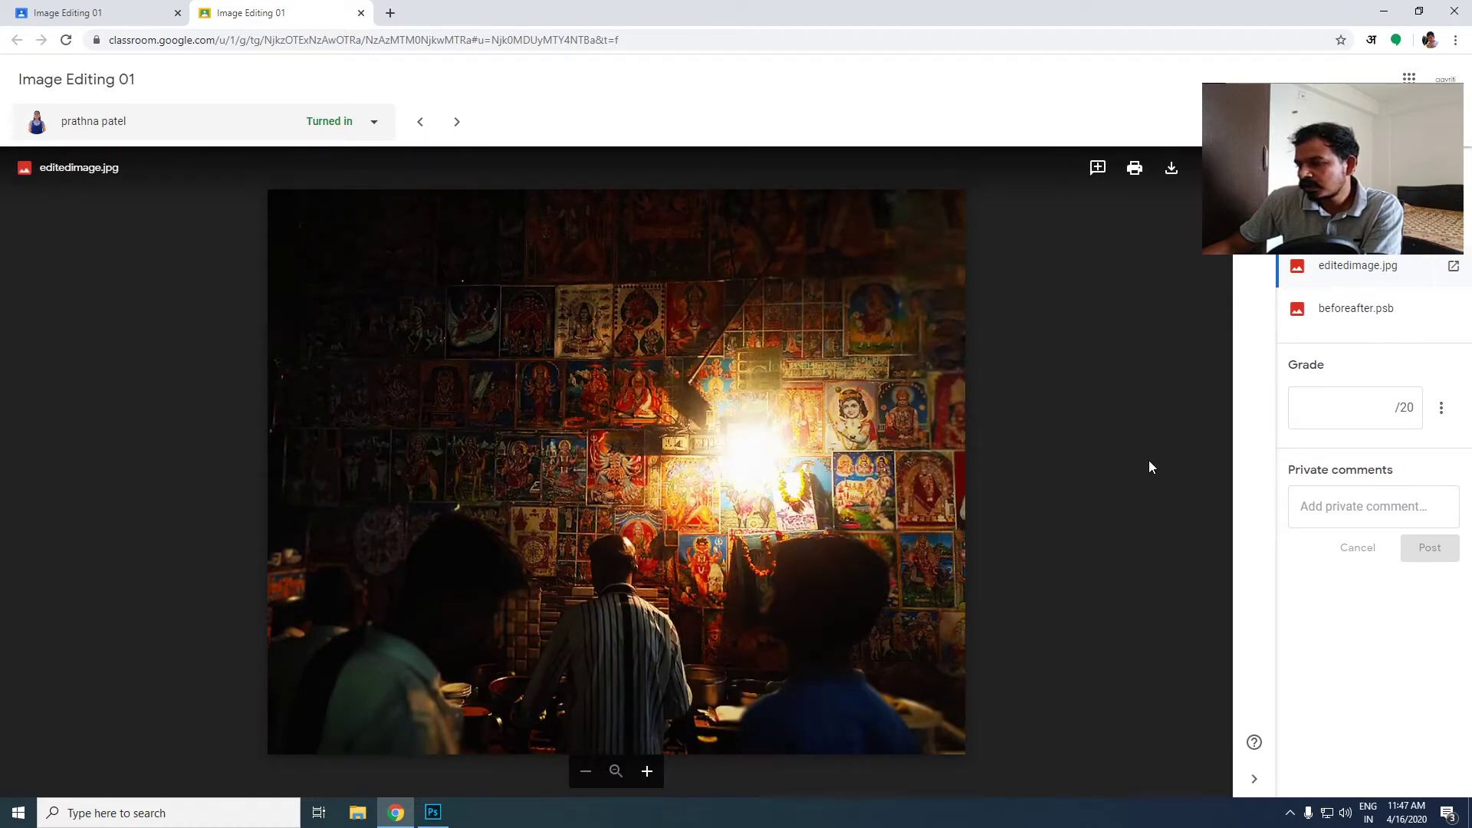
left_click(1350, 281)
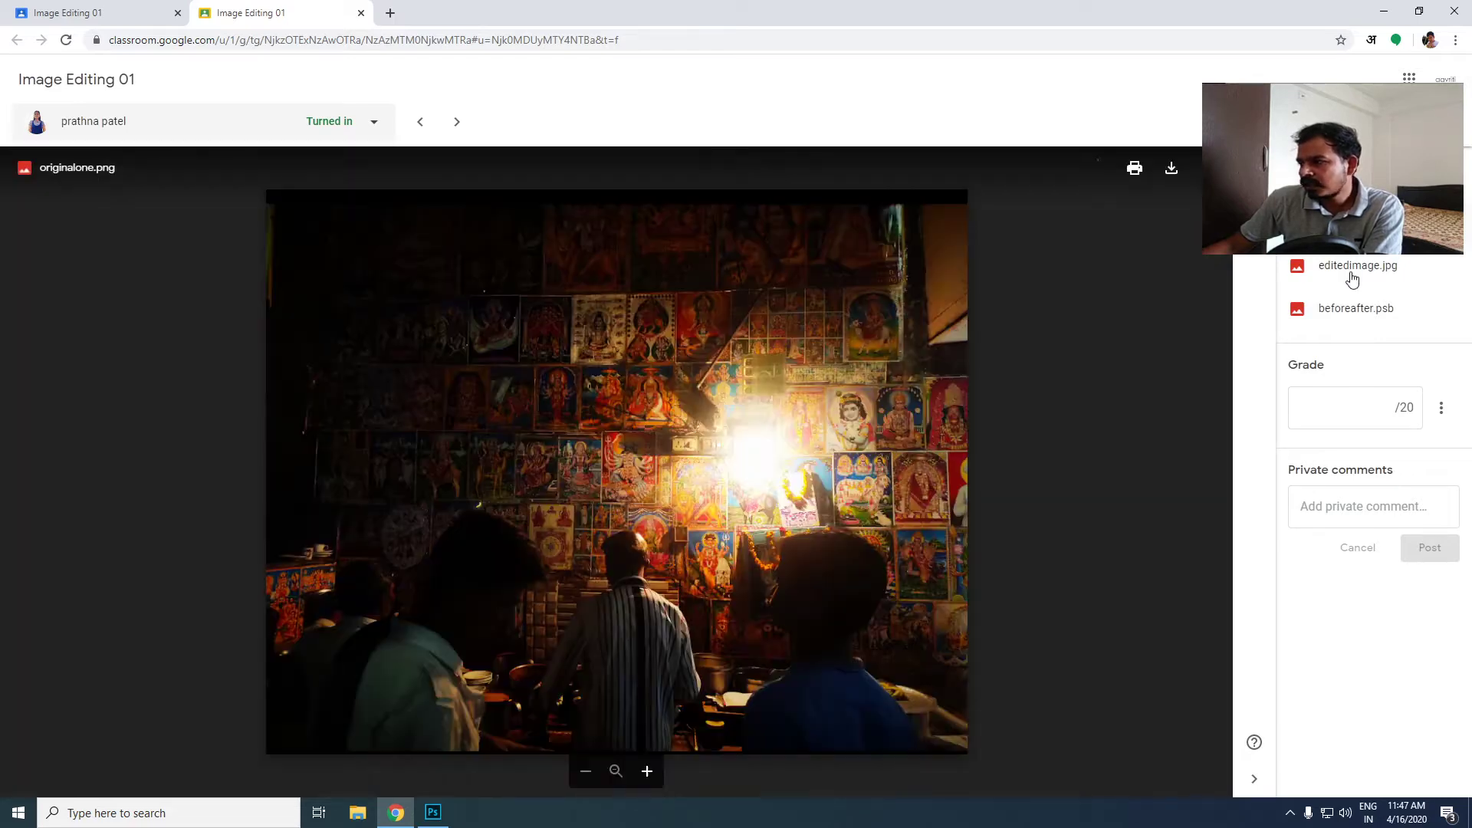
left_click(1340, 314)
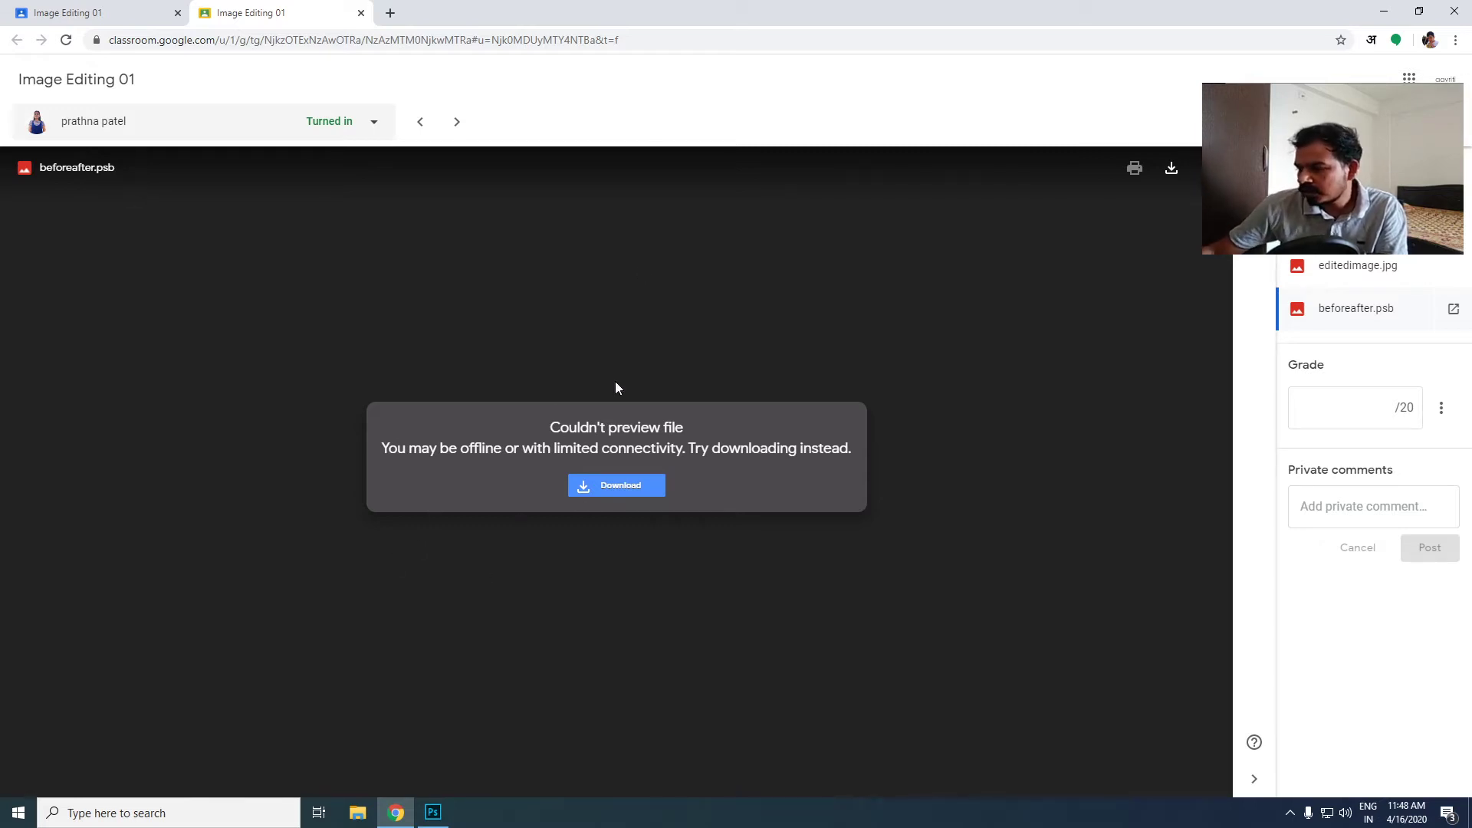
left_click(1366, 275)
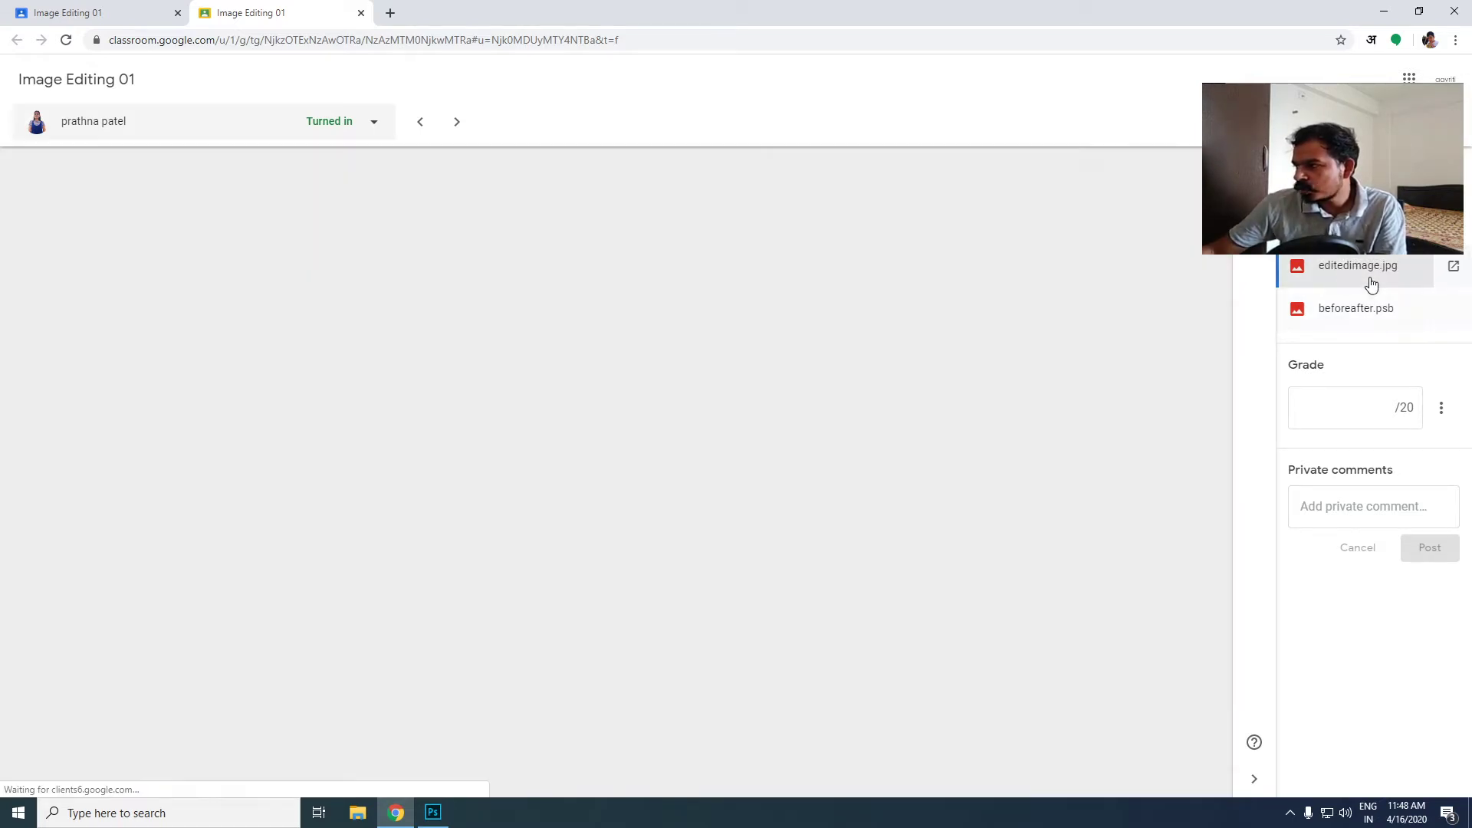
left_click(361, 13)
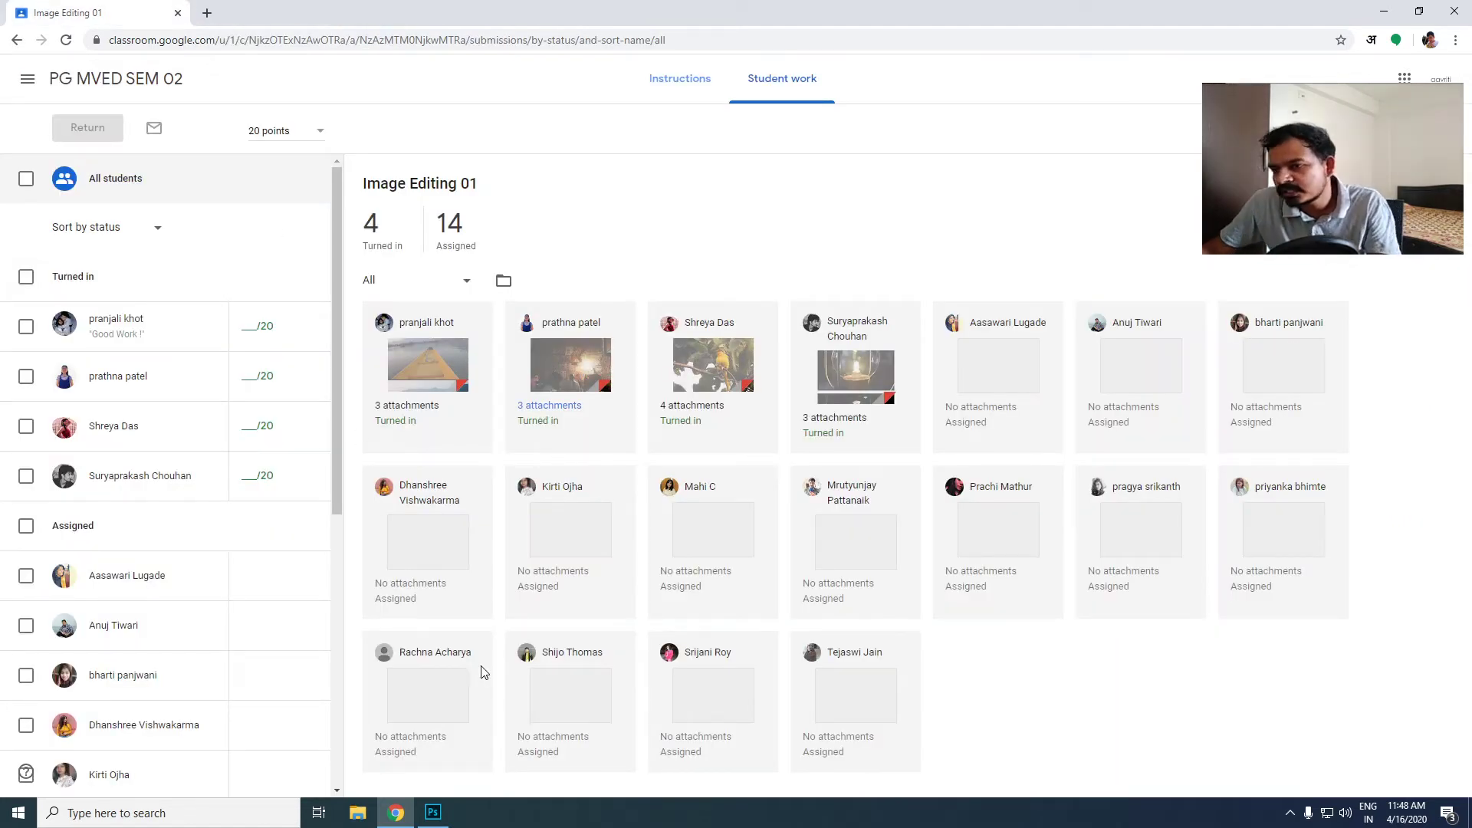
- Look through the full student list for missing Image Editing 01 submissions, and go to the livestream's chat message field
scroll(197, 526, "down", 5)
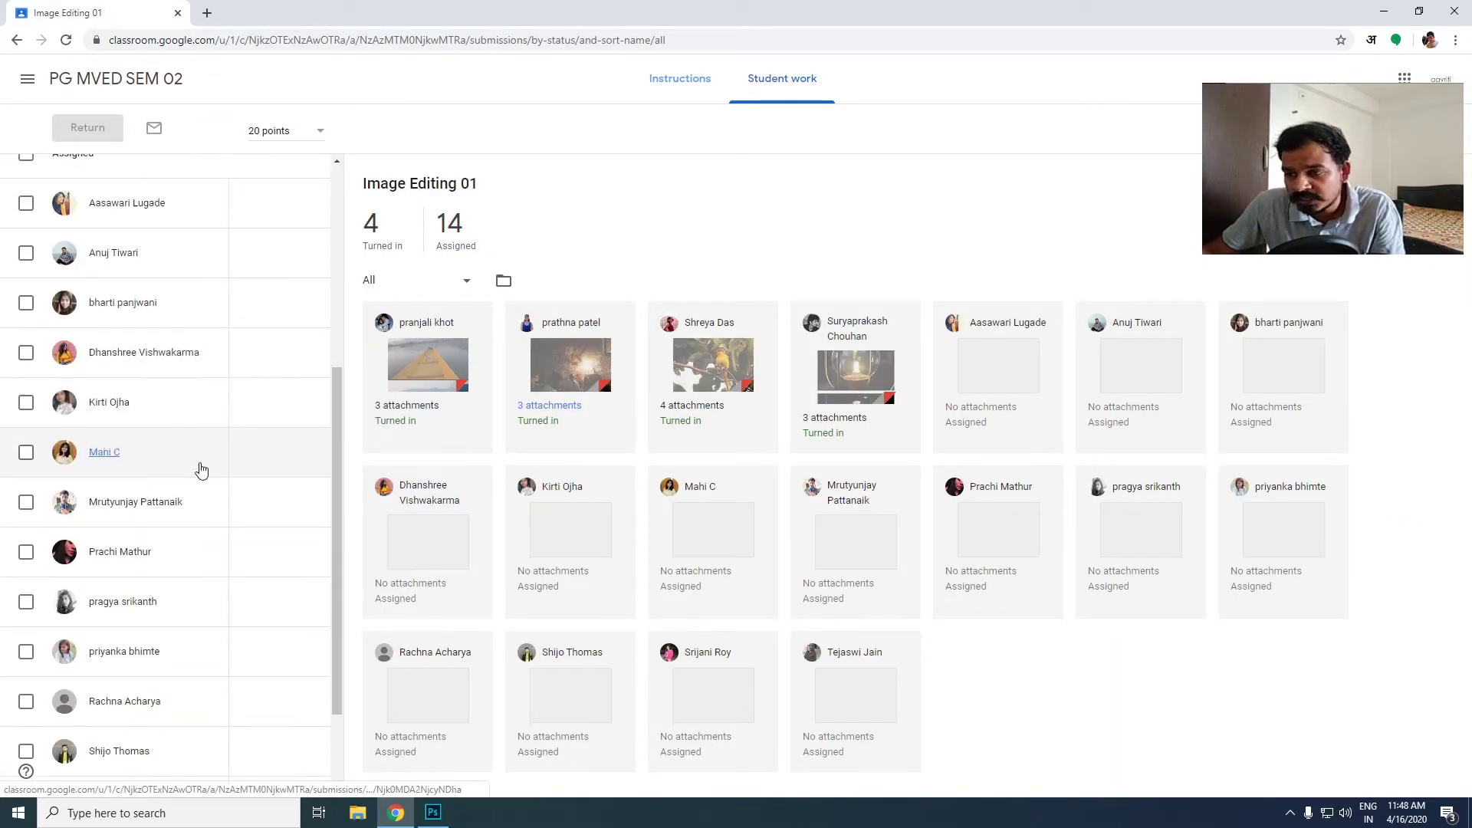
scroll(187, 431, "down", 2)
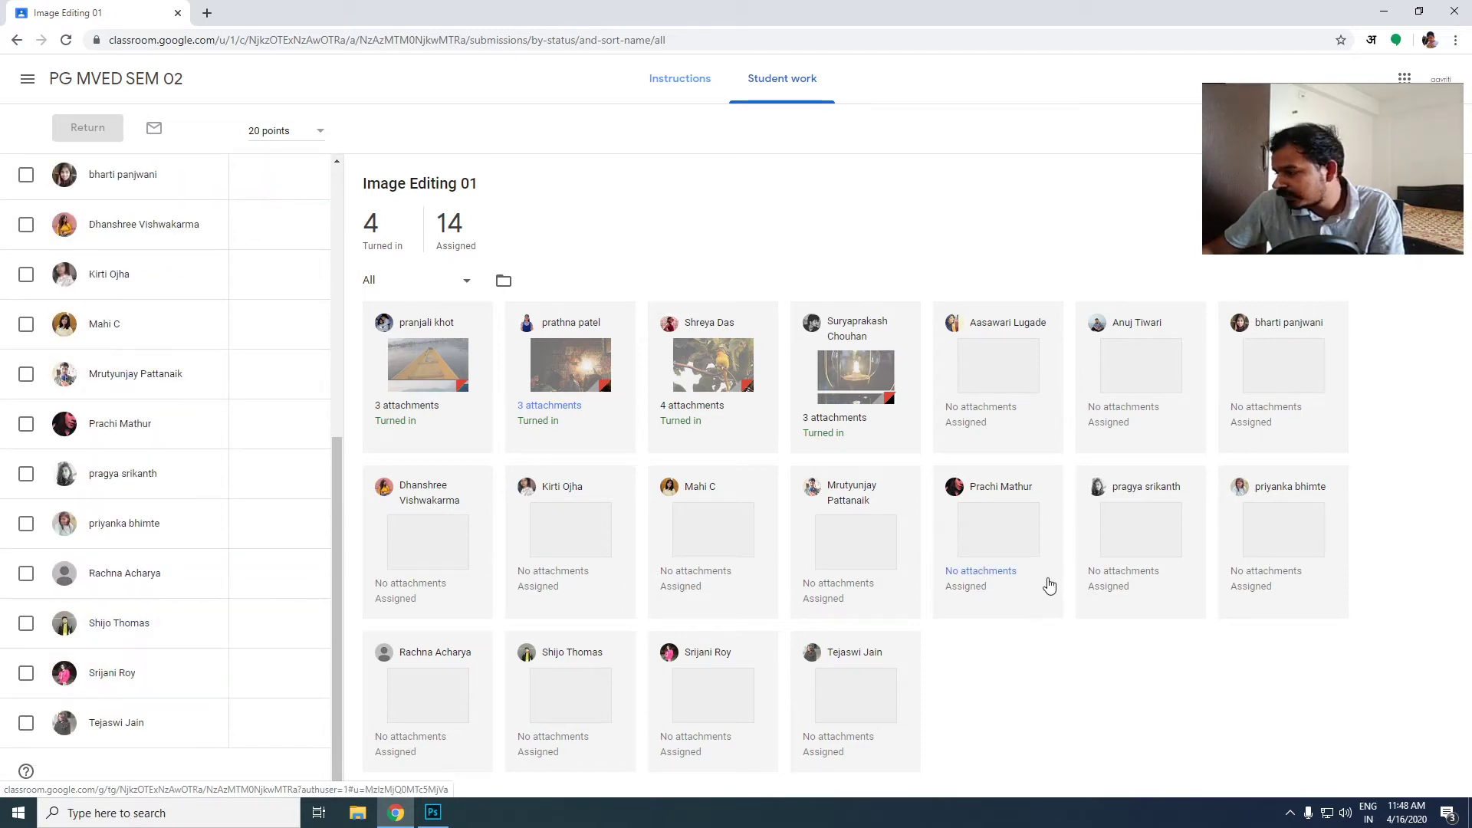
scroll(223, 436, "up", 7)
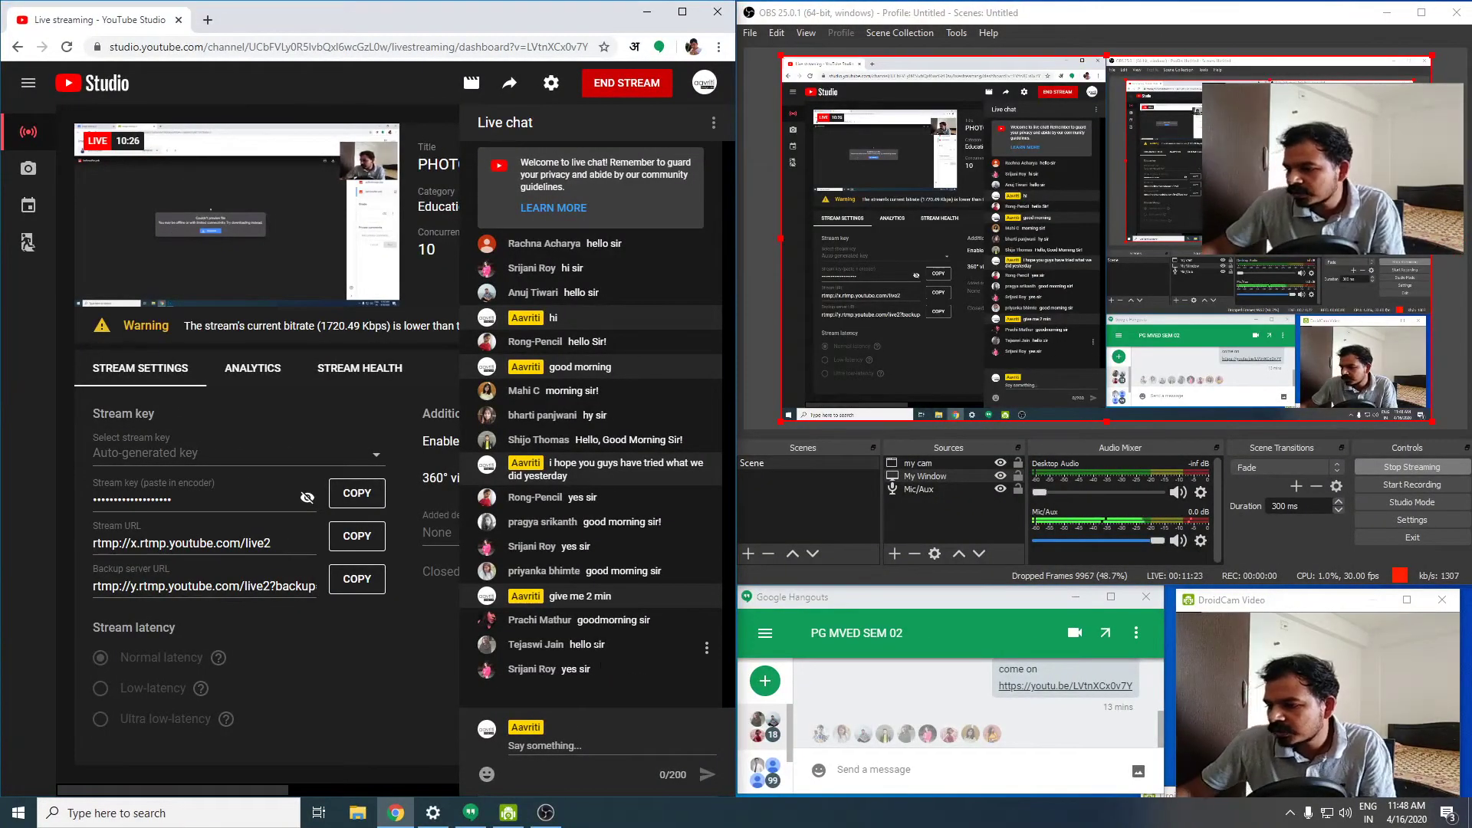
left_click(578, 736)
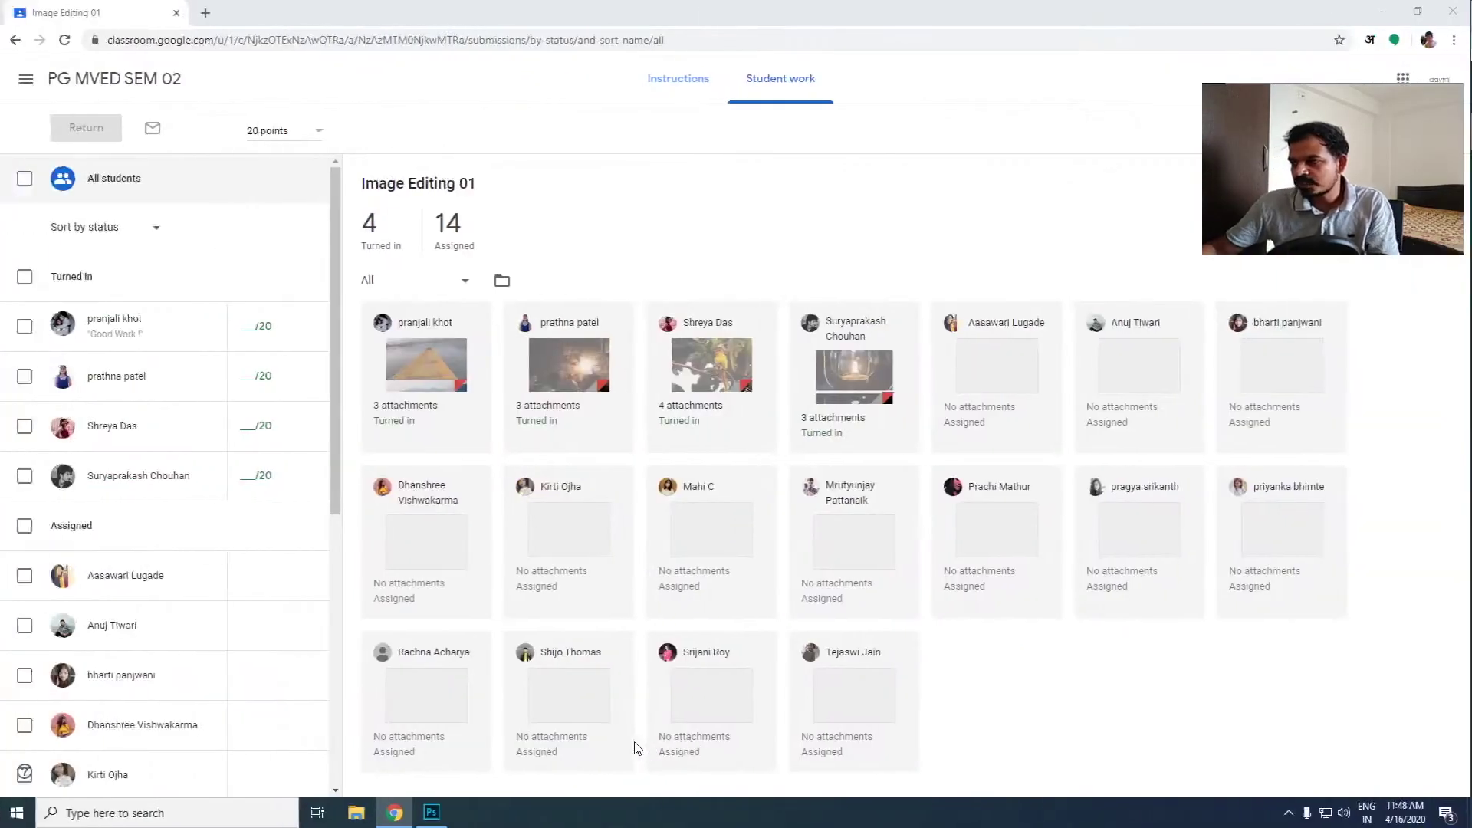
- Switch to Photoshop and create a new A4 print document, 210 x 297 mm at 300 pixels/inch in RGB with a white background
left_click(433, 813)
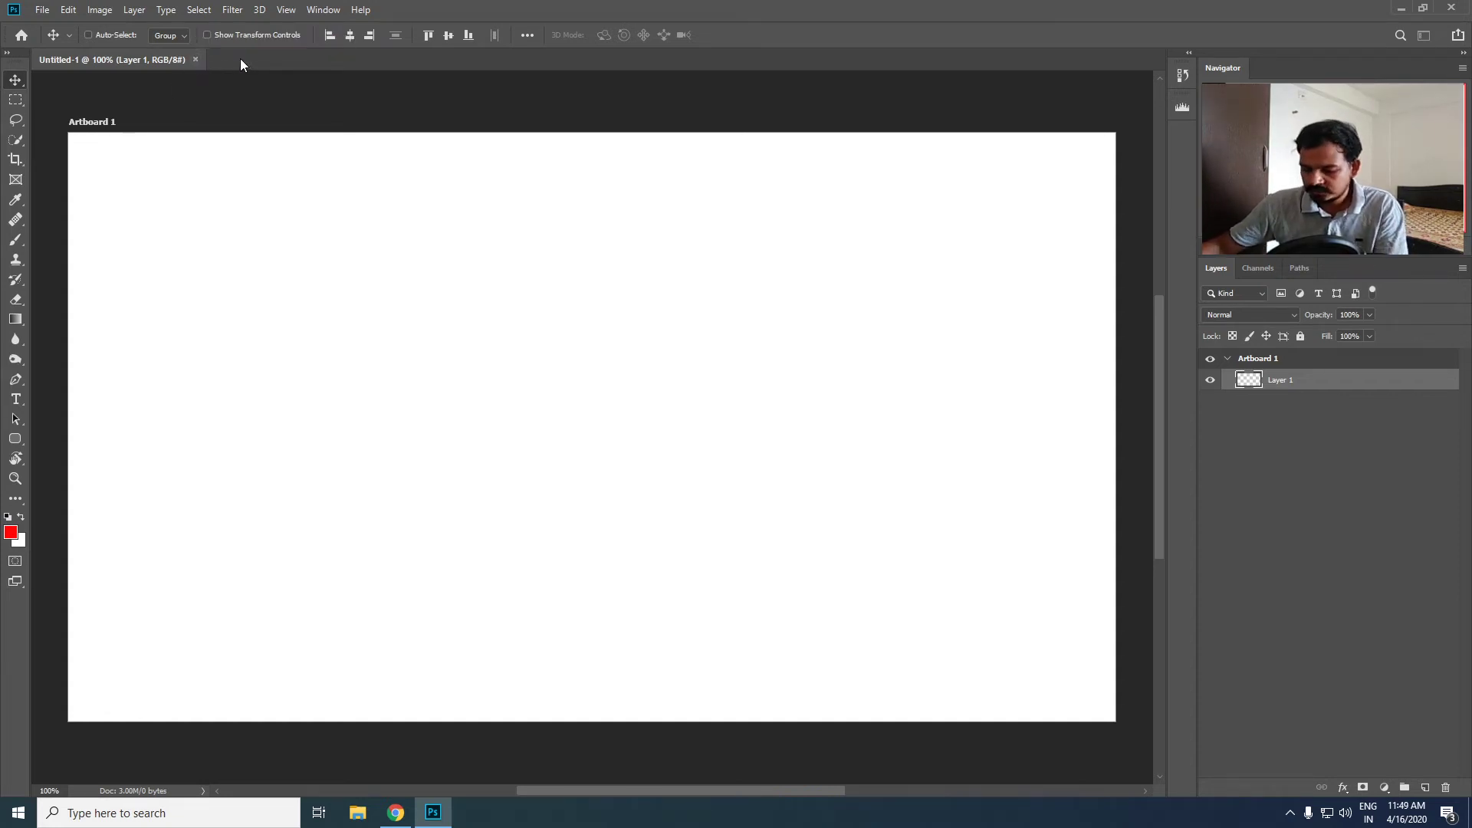
key("ctrl+n")
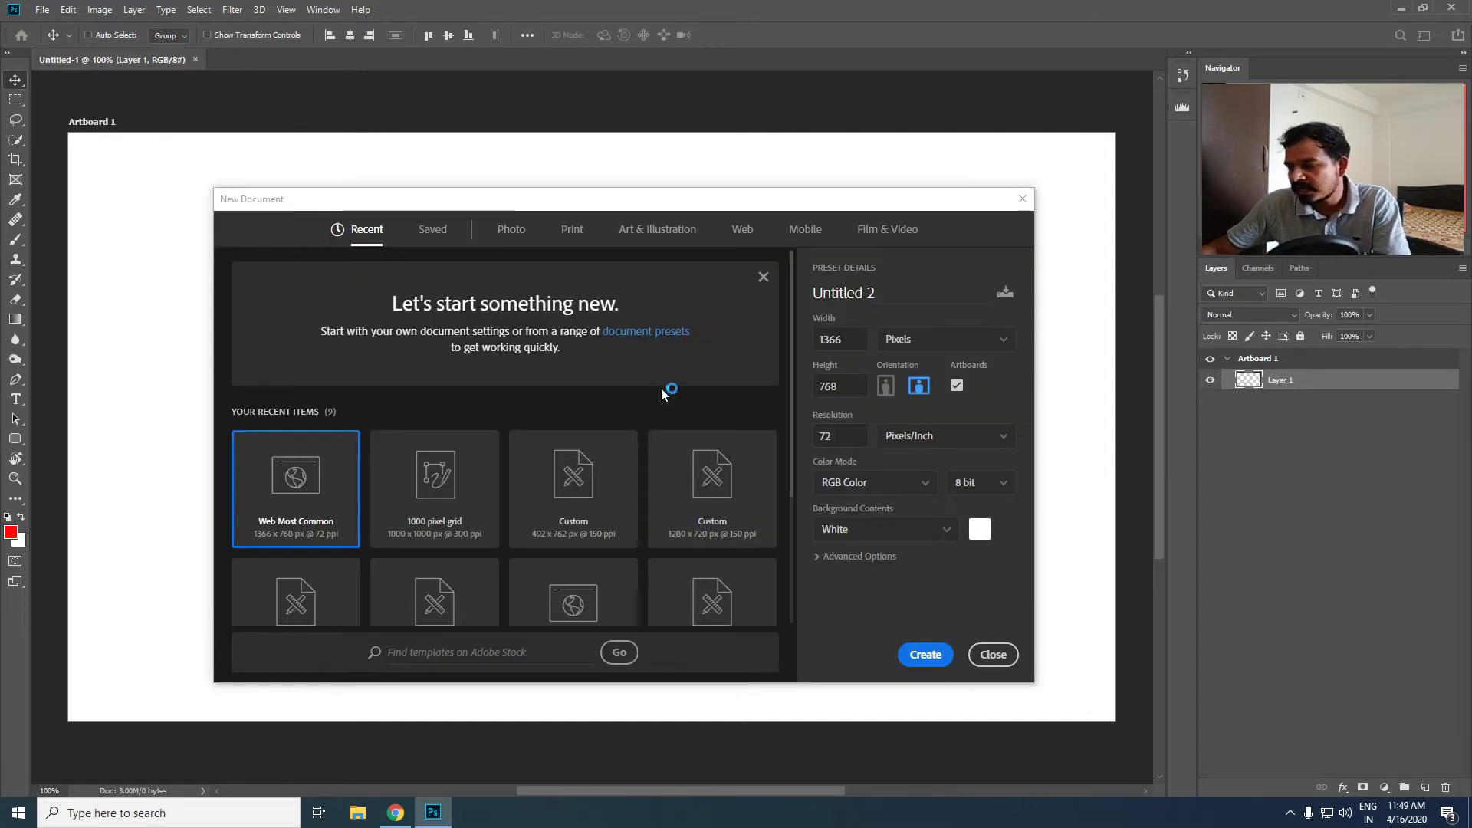
left_click(572, 236)
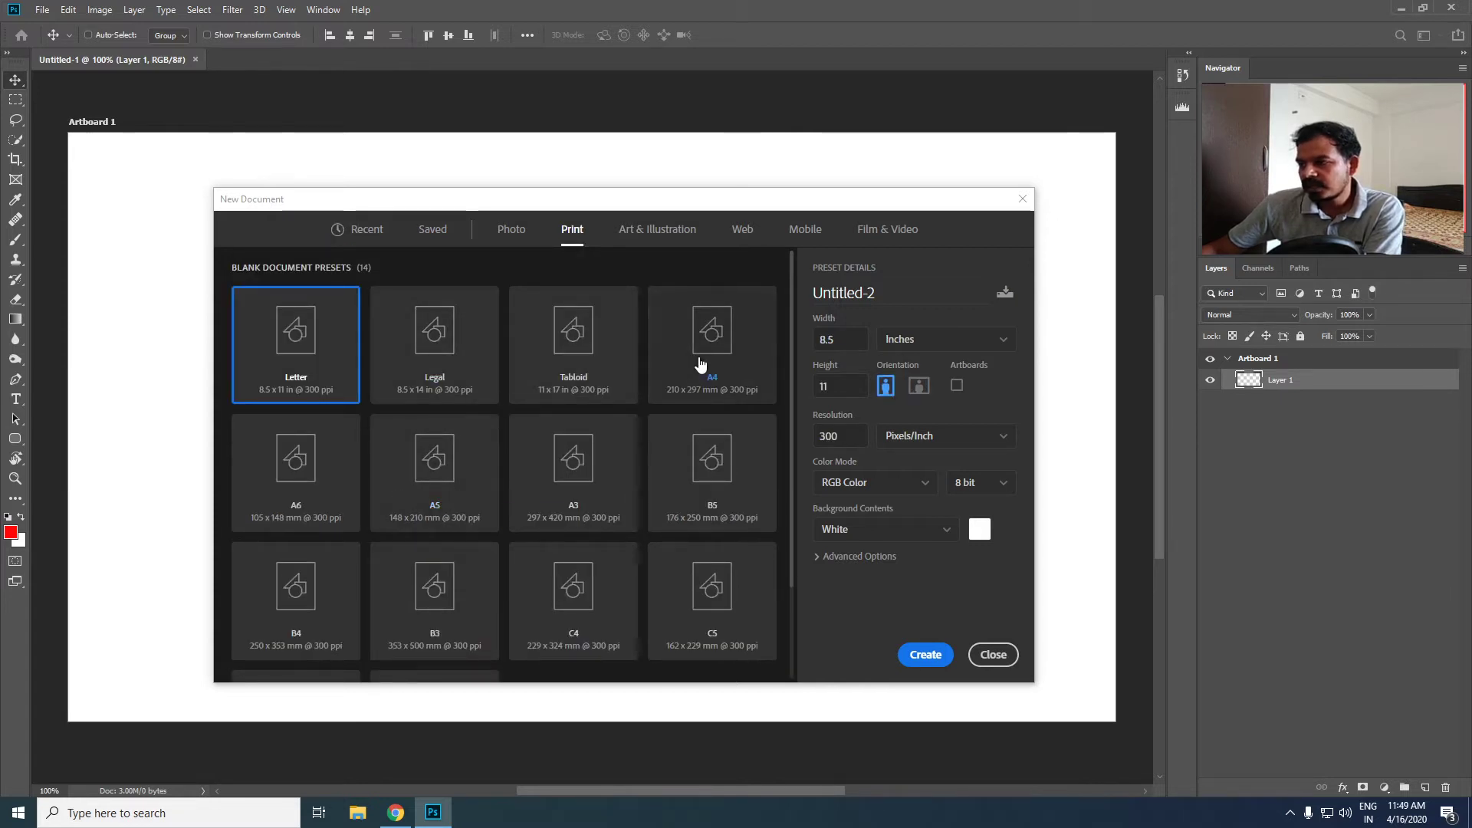
left_click(698, 325)
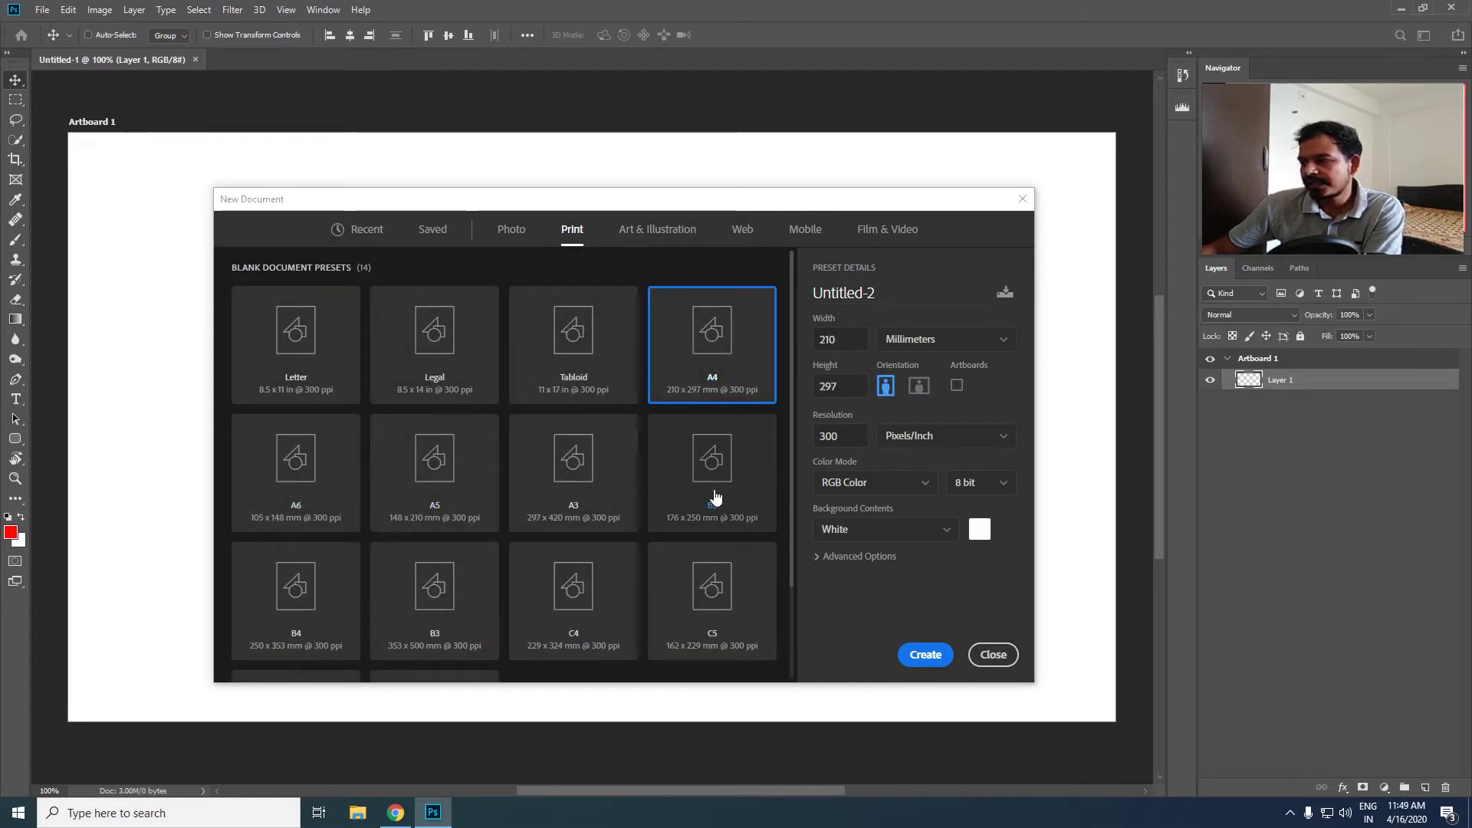
left_click(926, 656)
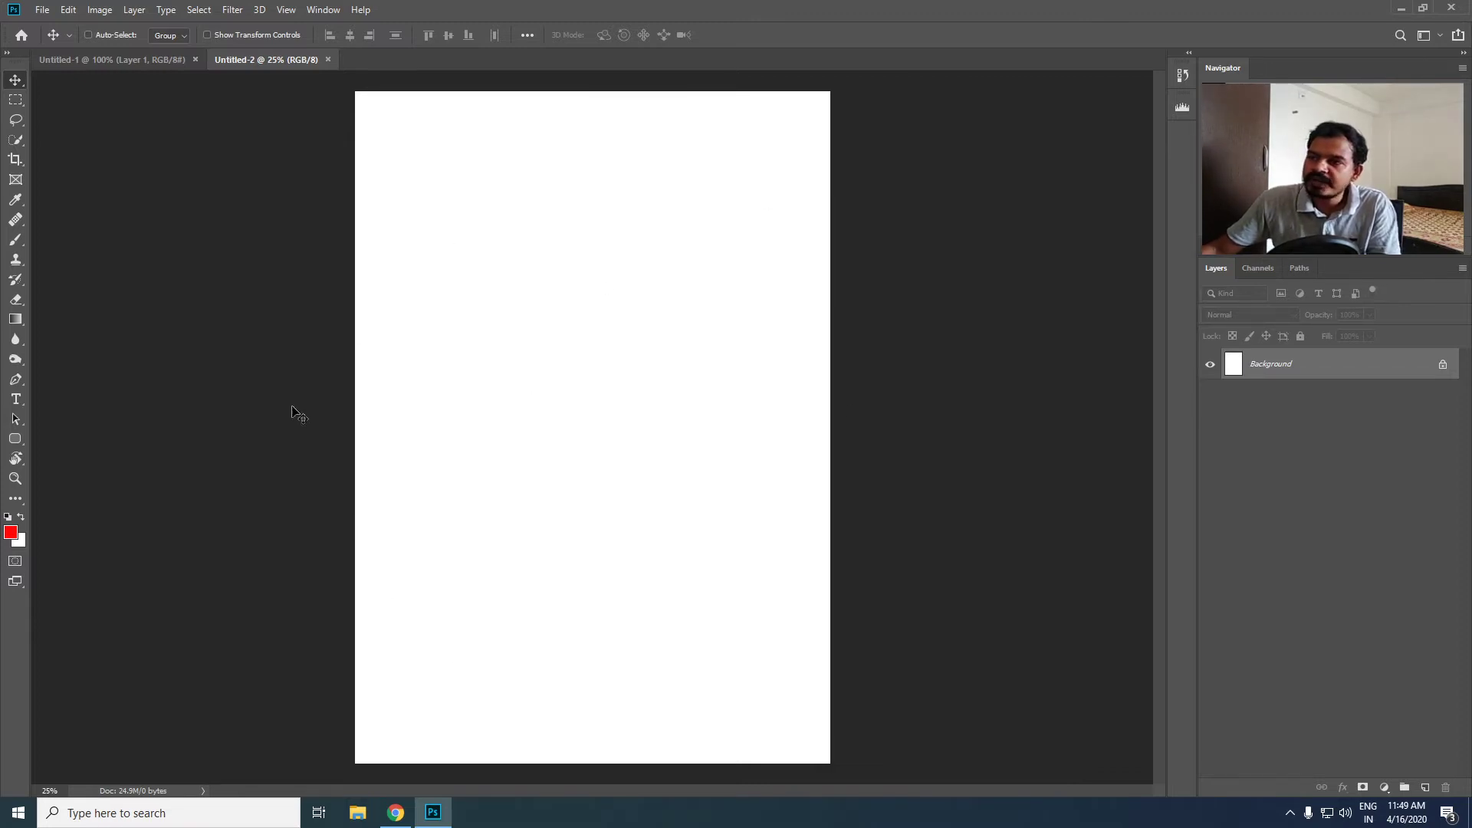
- Rotate the blank A4 canvas 90° clockwise into landscape orientation
left_click(68, 11)
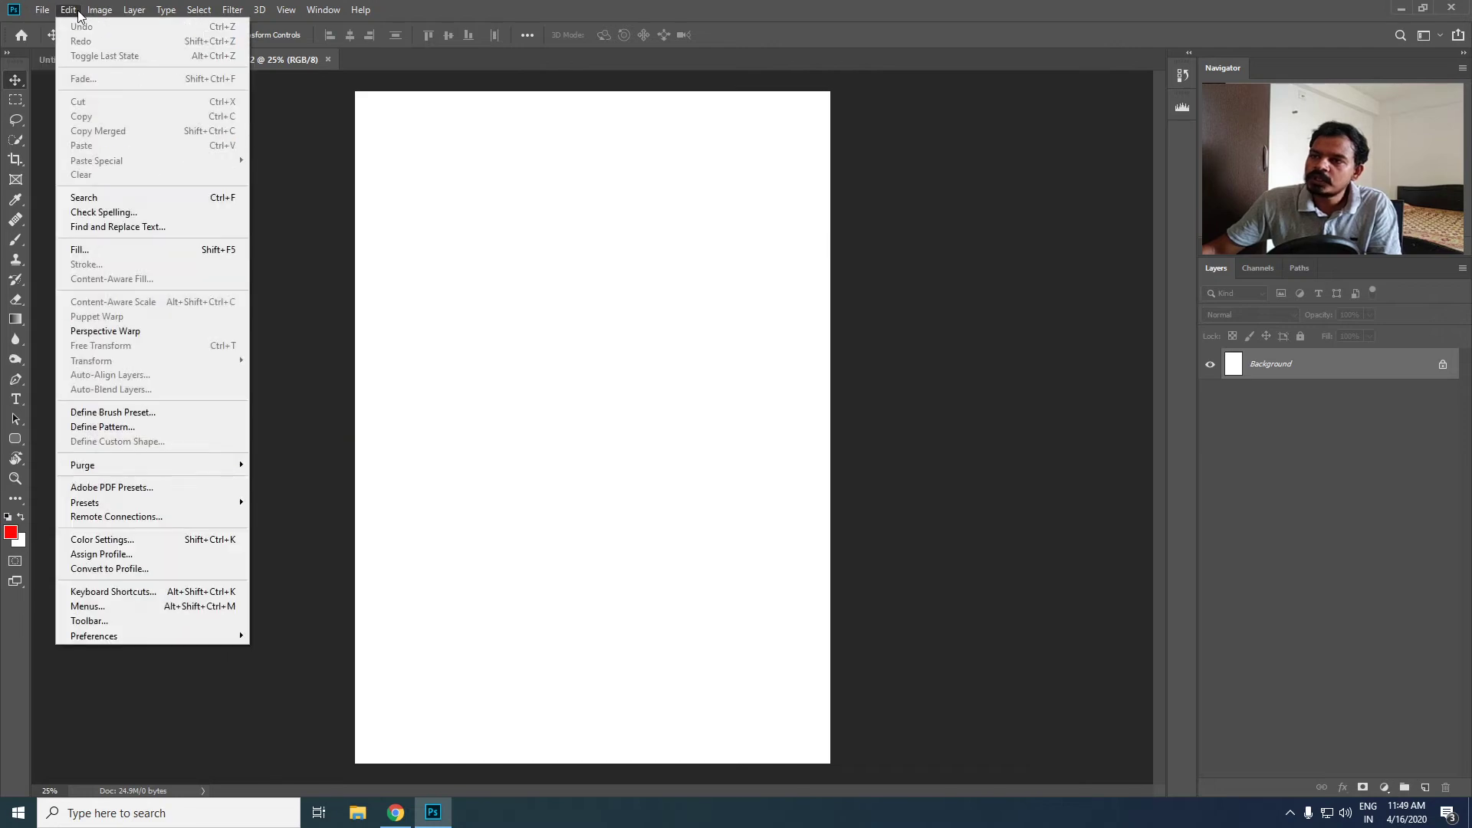
mouse_move(99, 10)
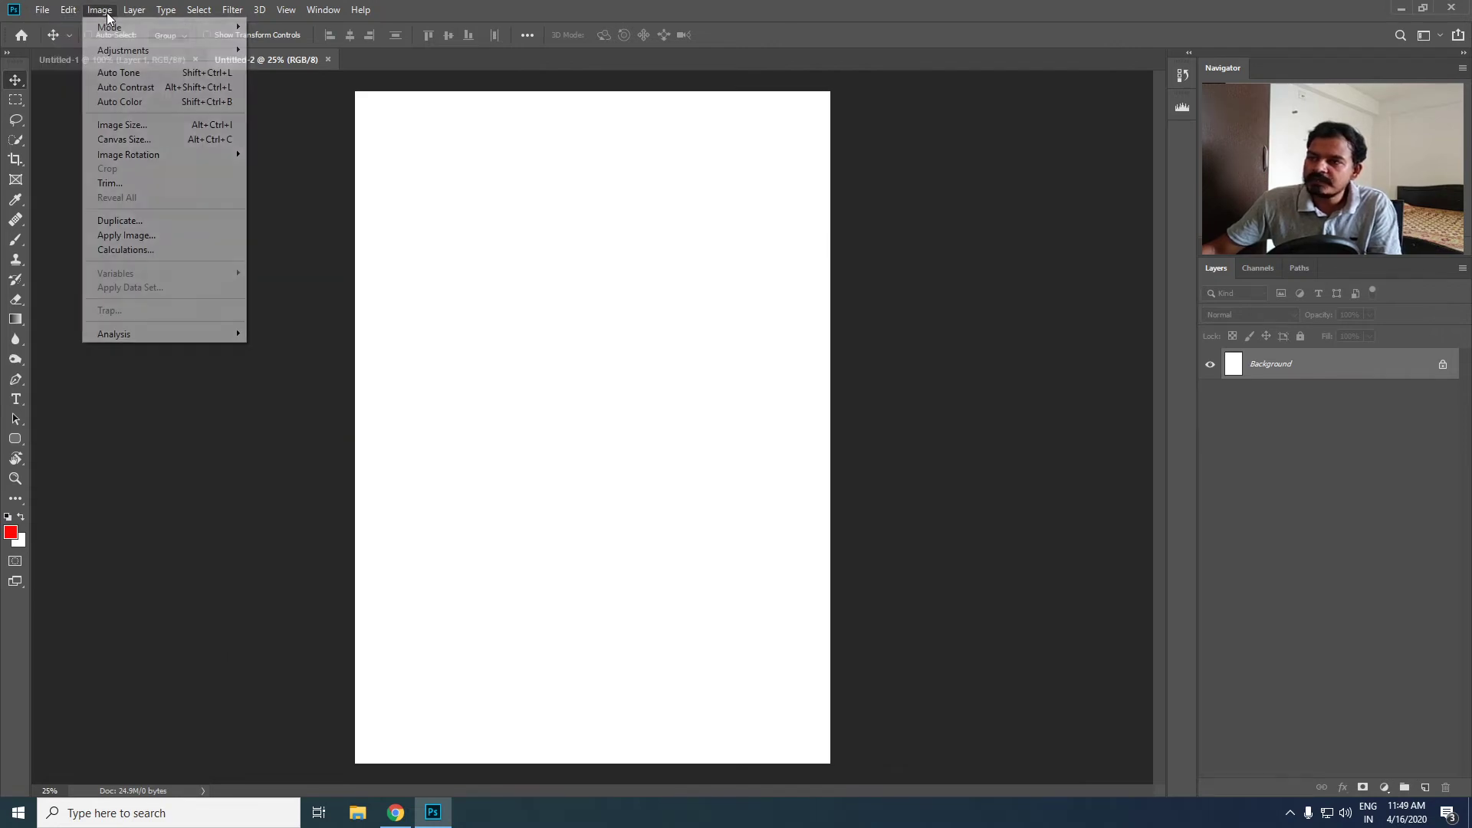
mouse_move(151, 161)
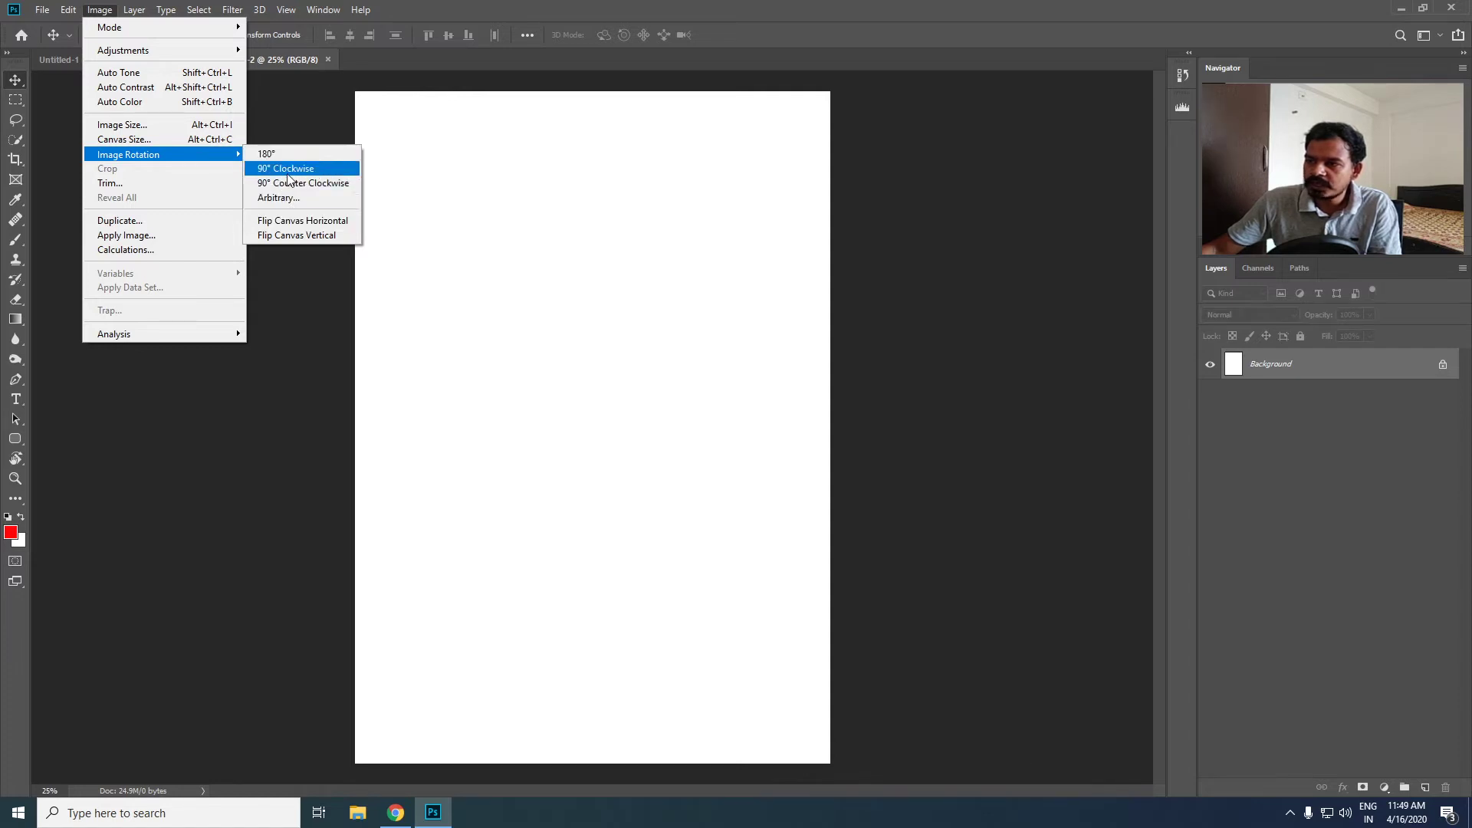
left_click(302, 169)
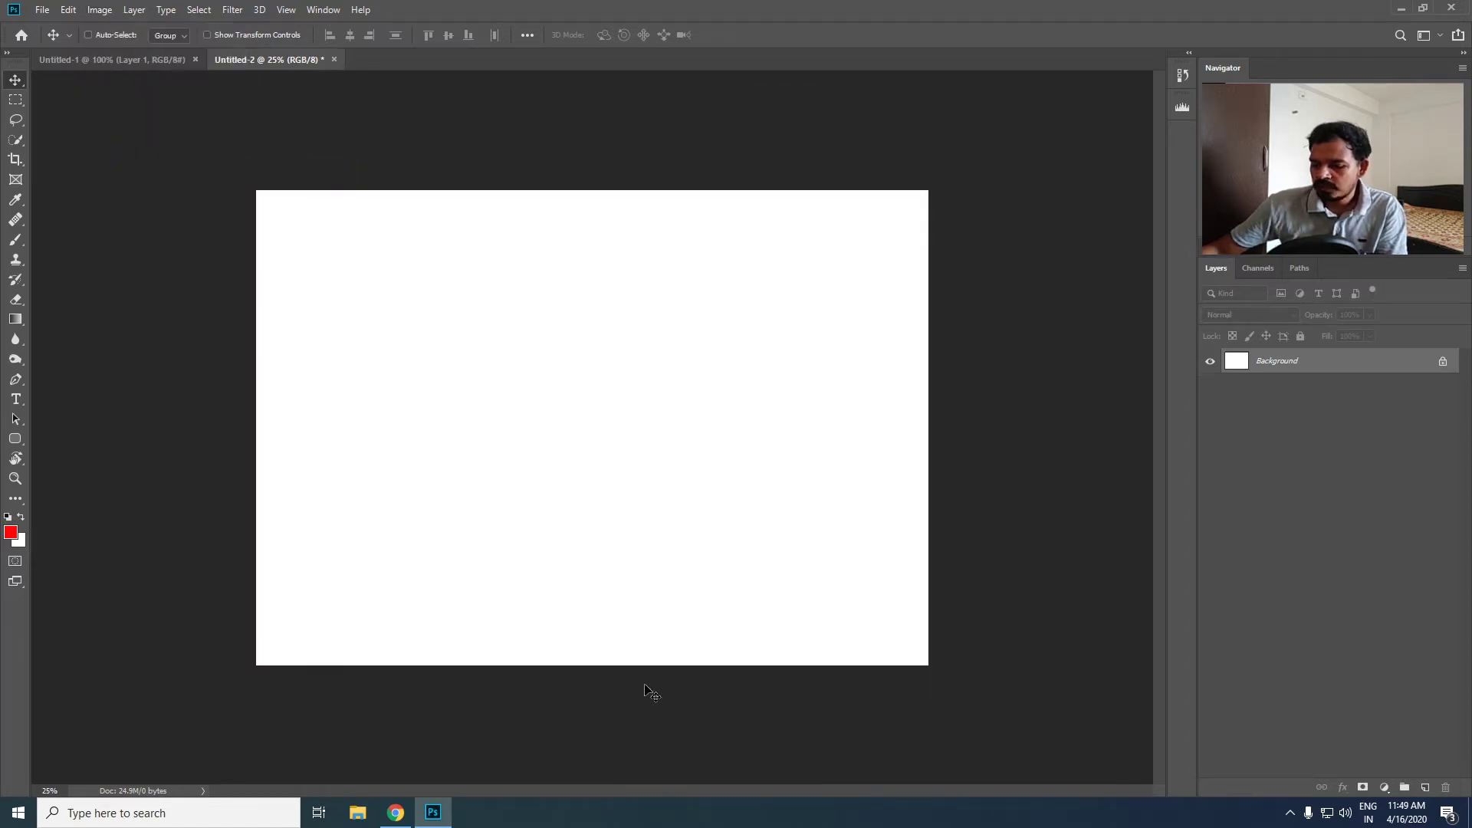
scroll(660, 463, "up", 2)
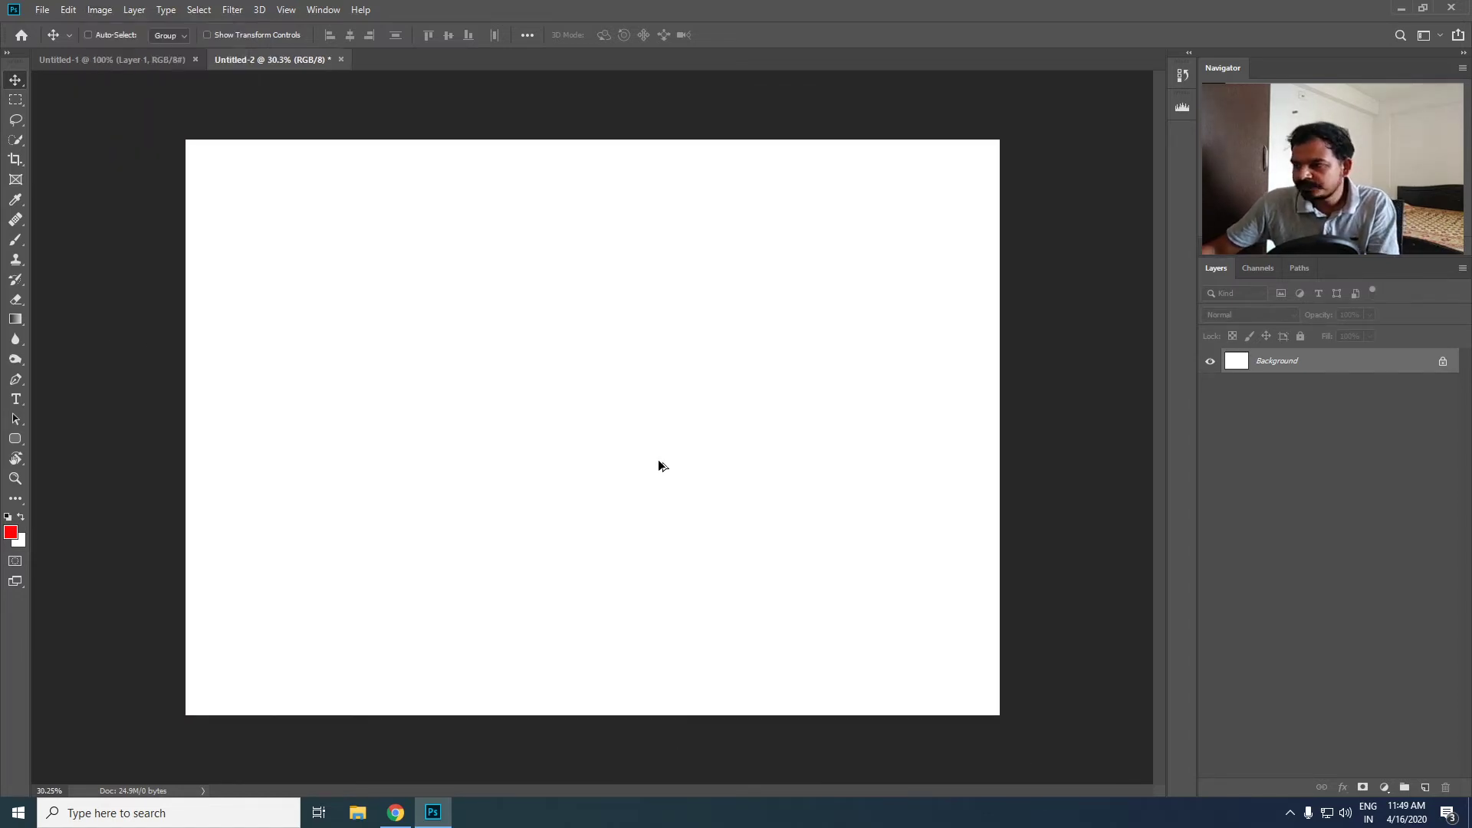
key("super")
left_click(357, 816)
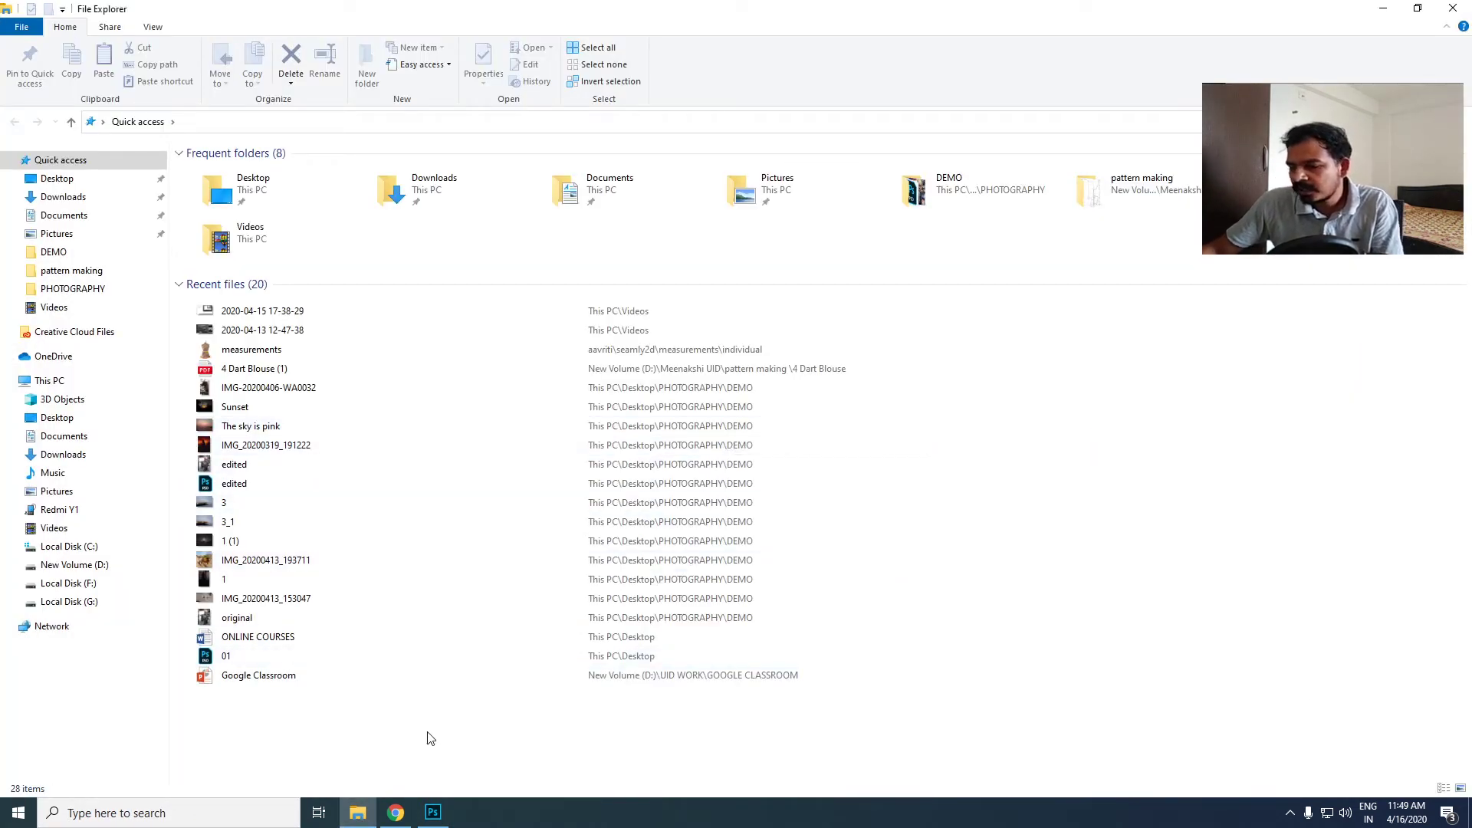
left_click(438, 813)
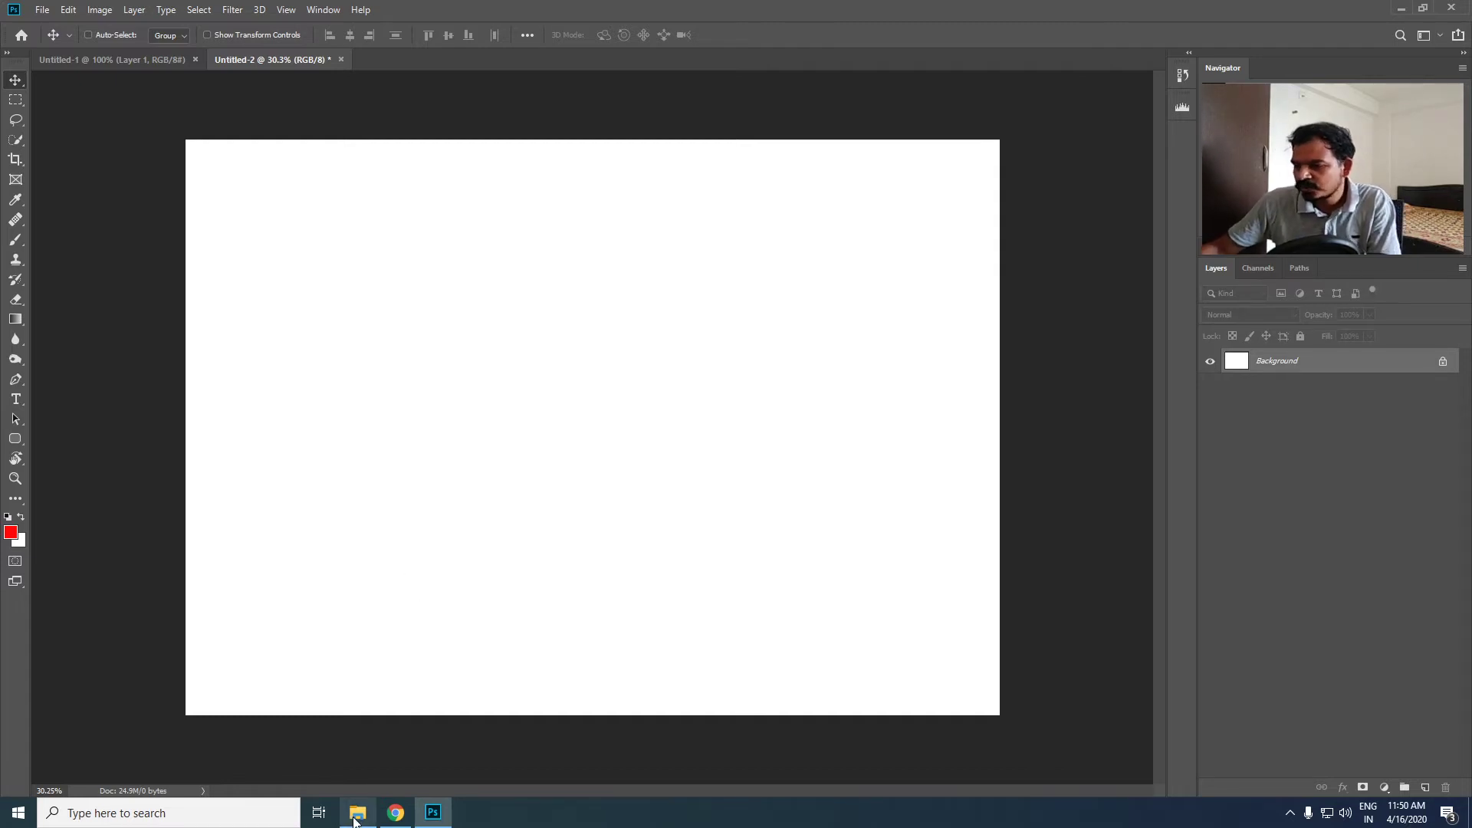
- Show the desktop and open the DEMO folder inside the PHOTOGRAPHY folder to look through its photos
key("super+d")
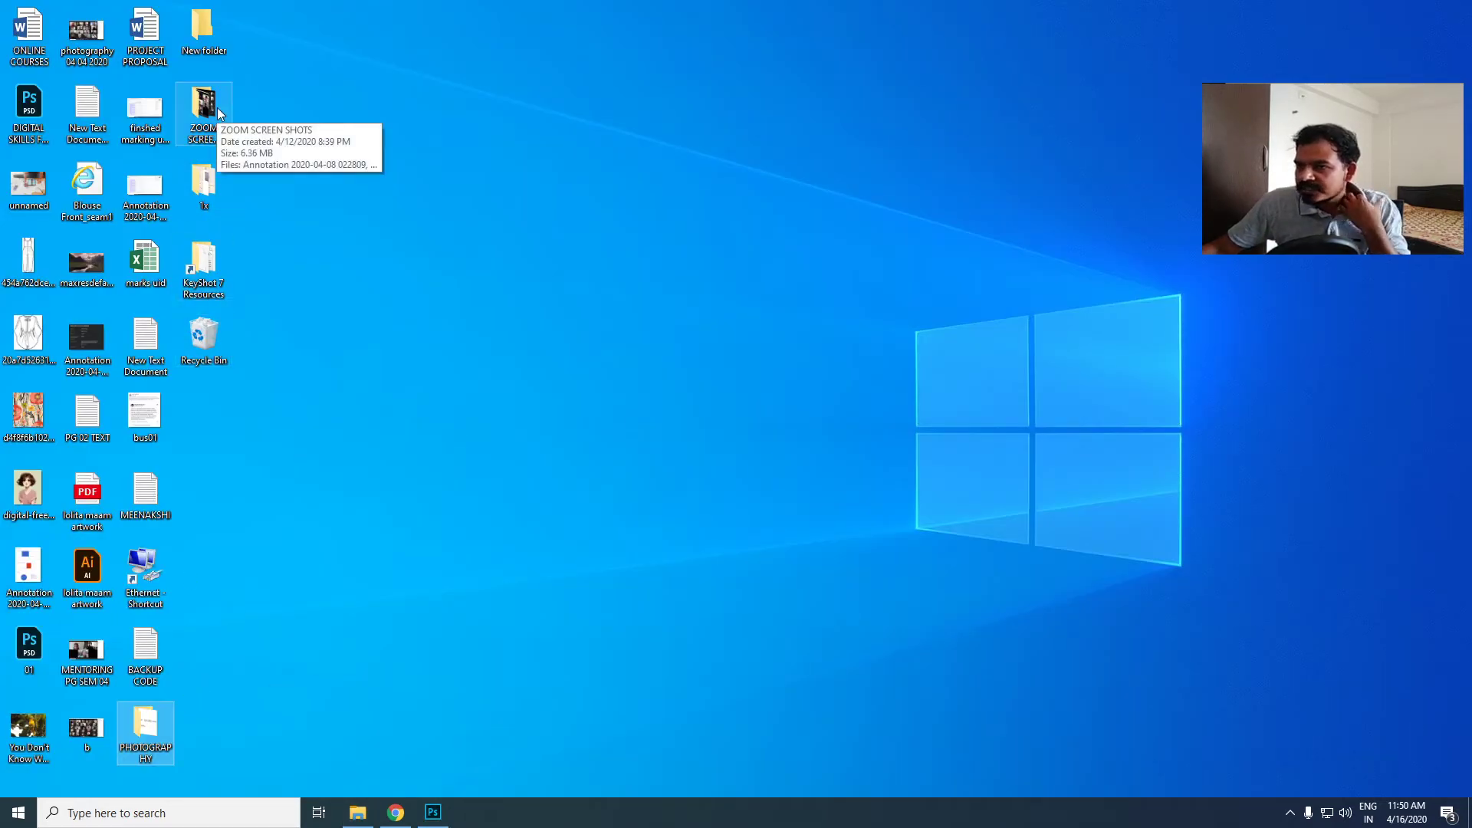
double_click(145, 730)
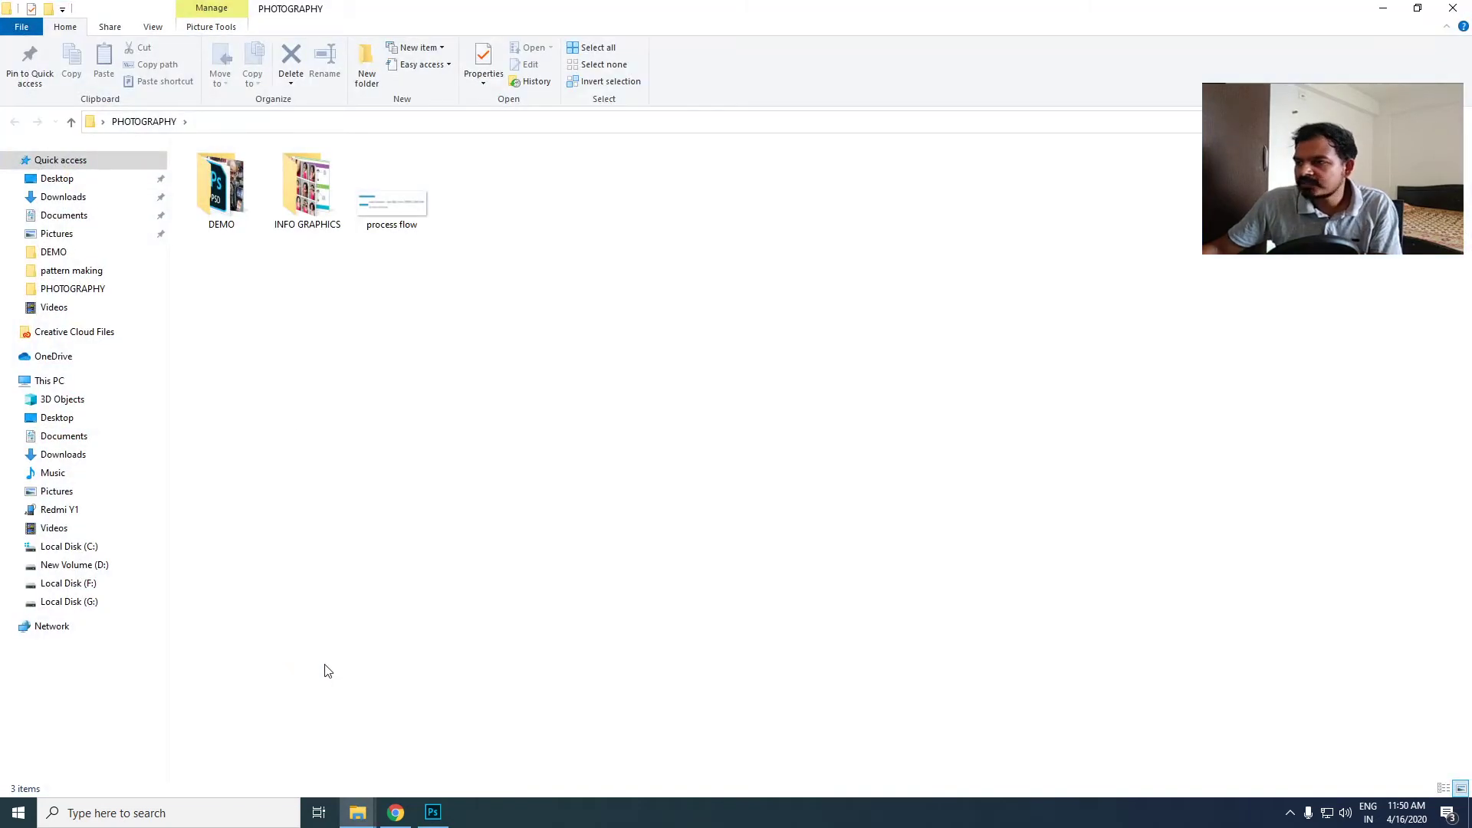
double_click(249, 182)
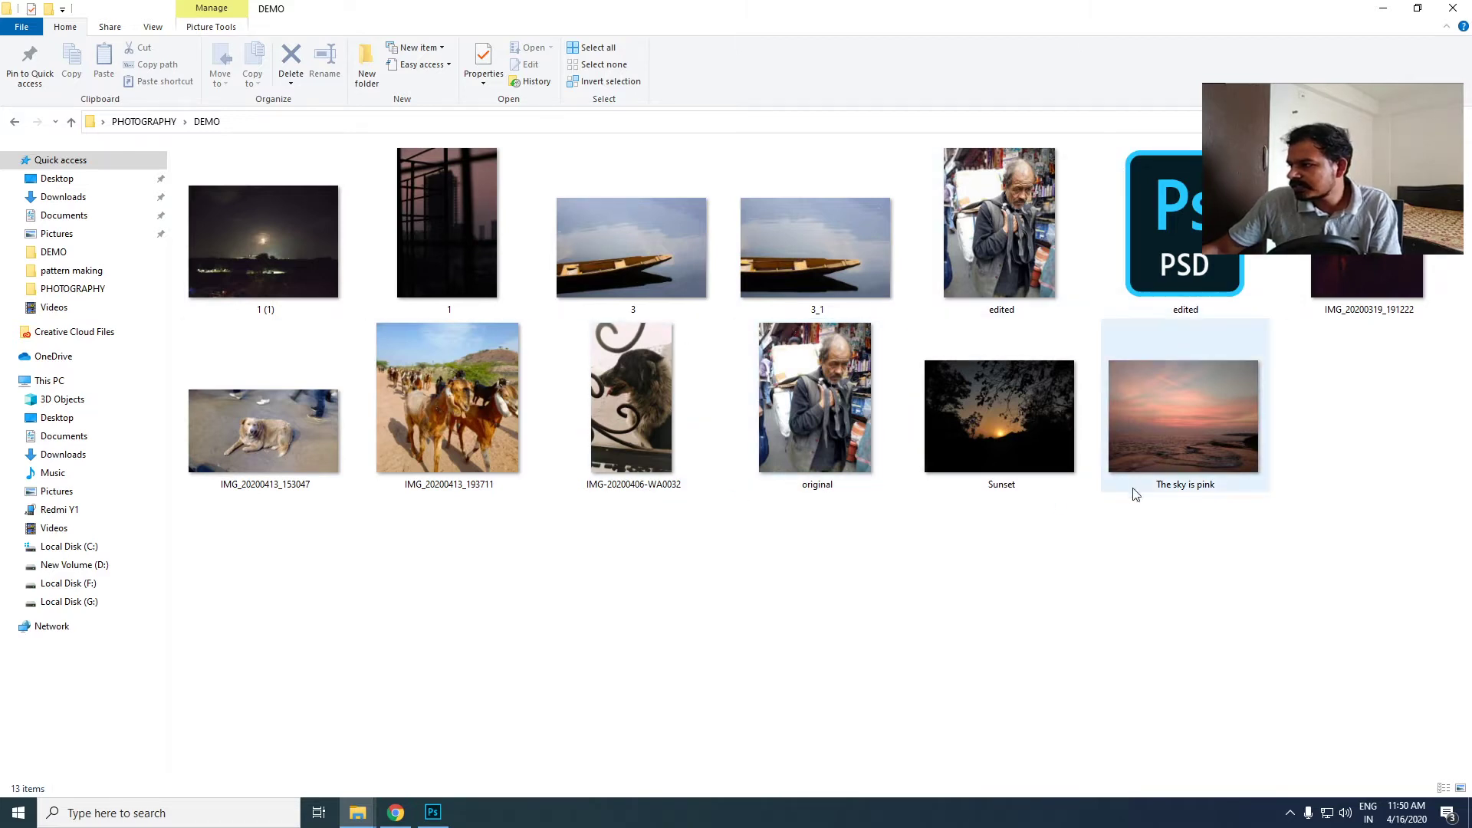
mouse_move(377, 484)
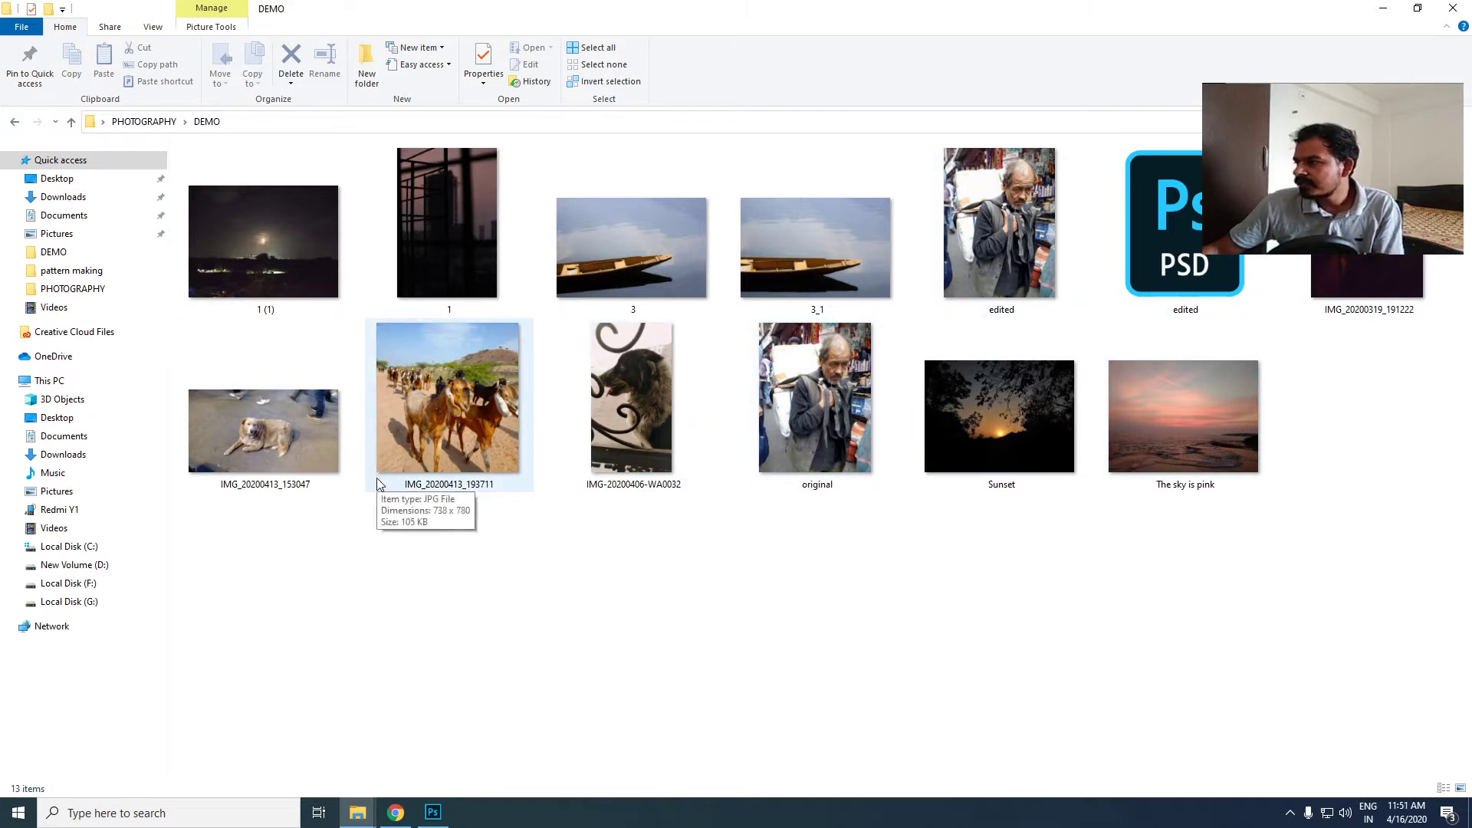
left_click_drag(1180, 418, 547, 513)
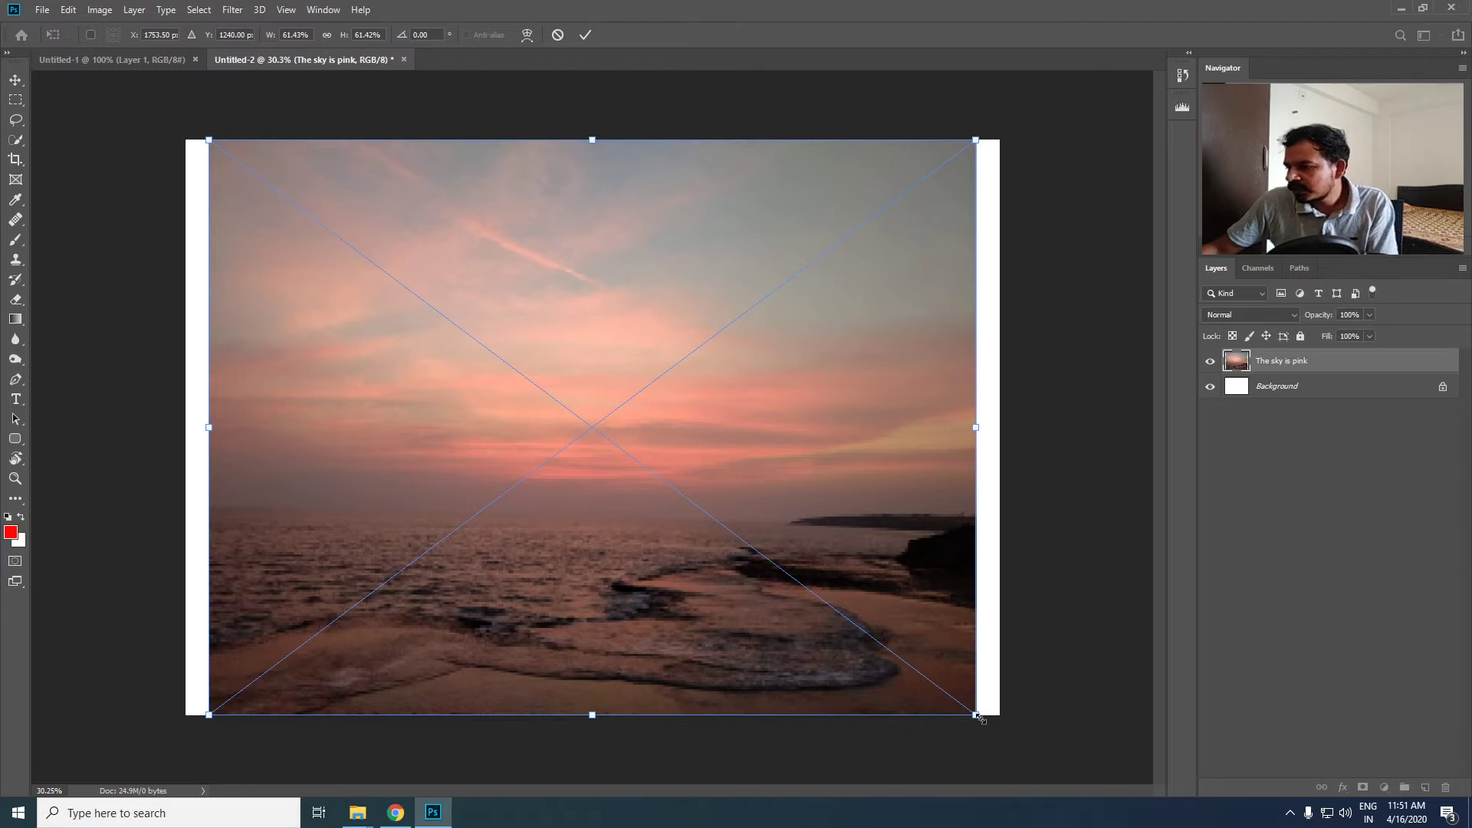
left_click_drag(978, 718, 1016, 764)
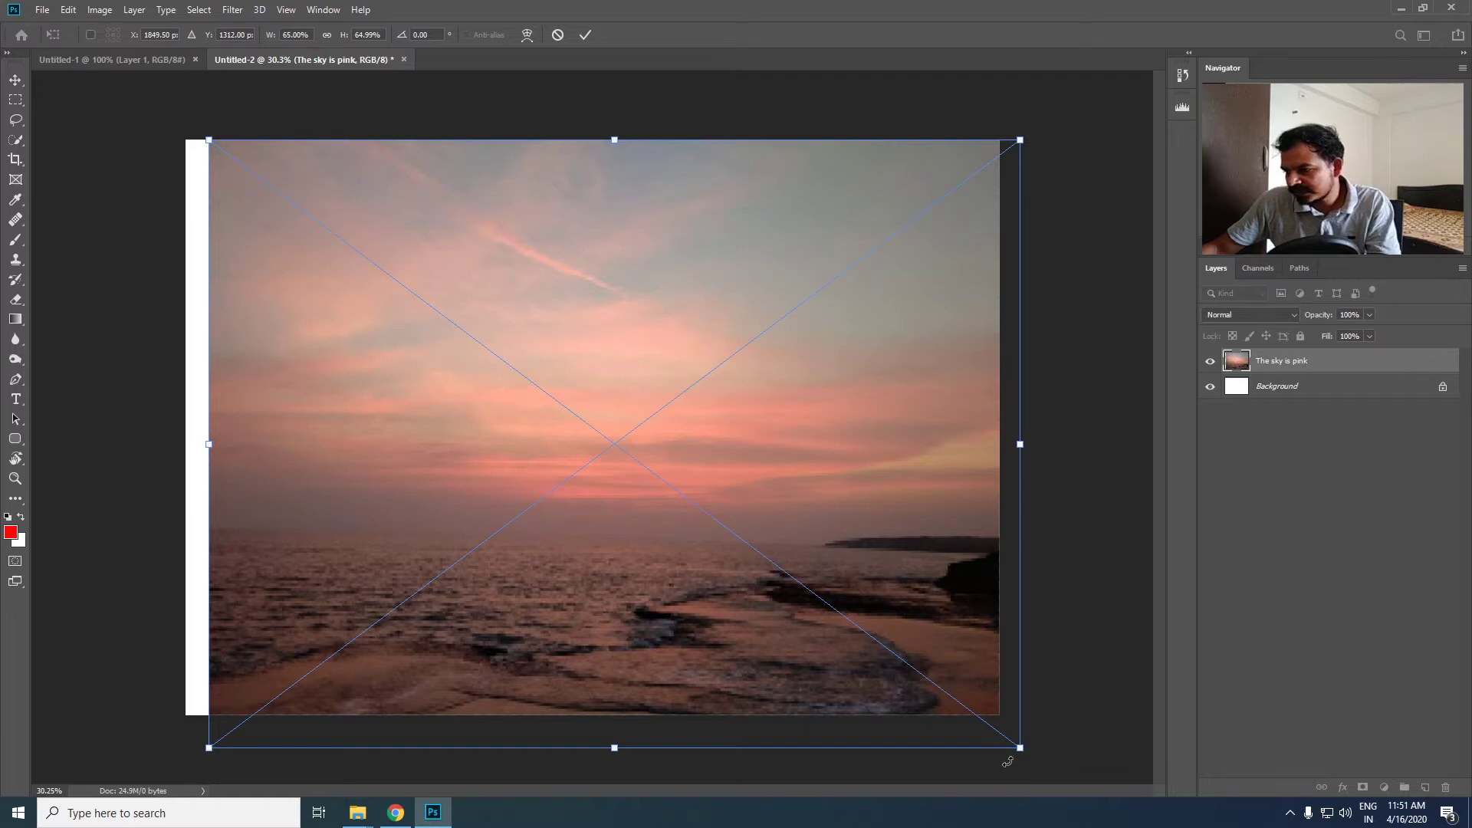
mouse_move(1019, 747)
left_mouse_down()
mouse_move(1046, 773)
mouse_move(961, 694)
mouse_move(1018, 744)
left_mouse_up()
mouse_move(776, 606)
left_mouse_down()
mouse_move(725, 586)
mouse_move(758, 605)
left_mouse_up()
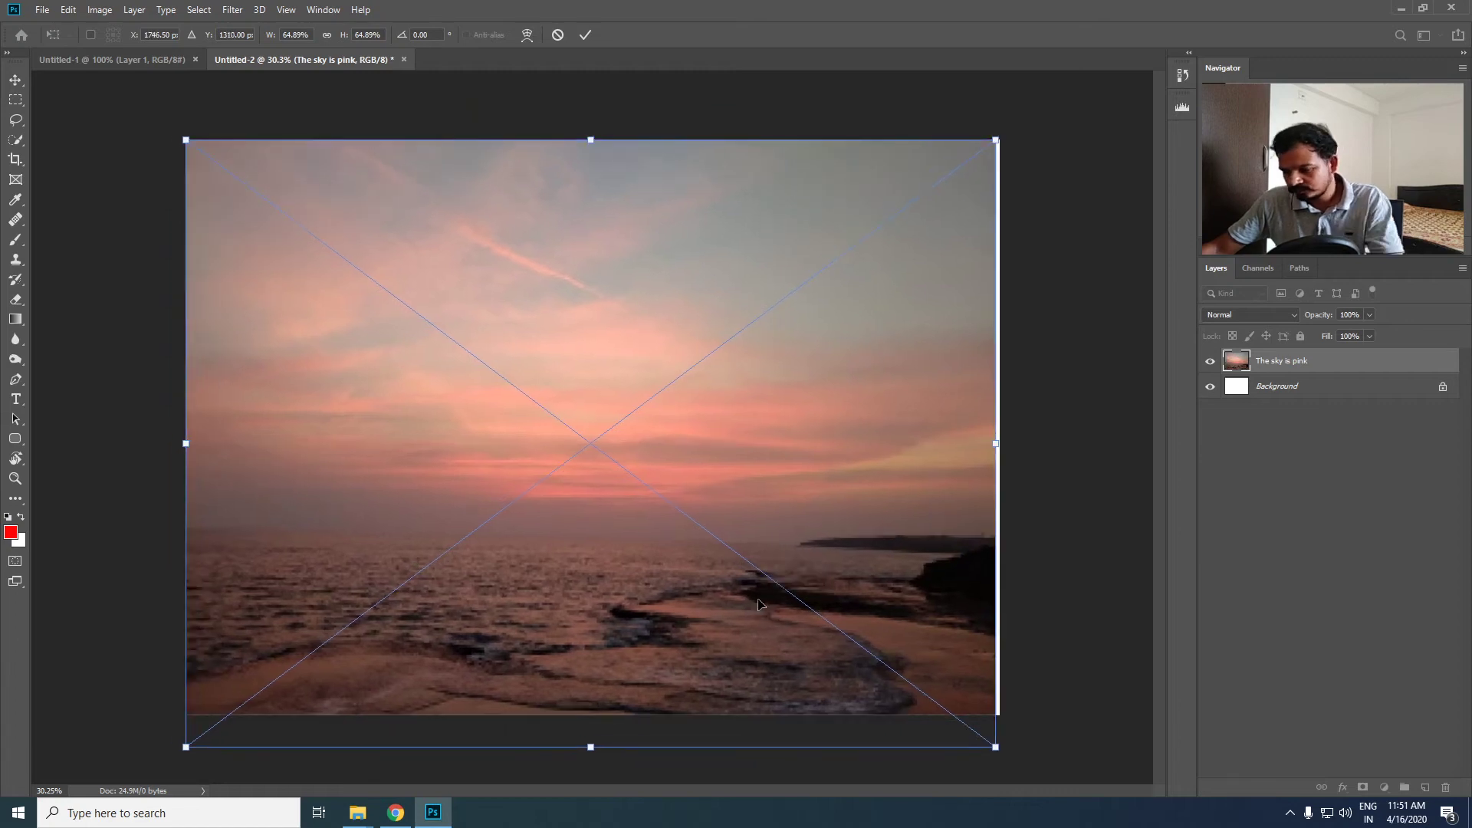
key("Escape")
- Place the photo "The sky is pink" from the DEMO folder into the landscape document, scaled to about 66.45% so it covers the canvas
left_click(396, 812)
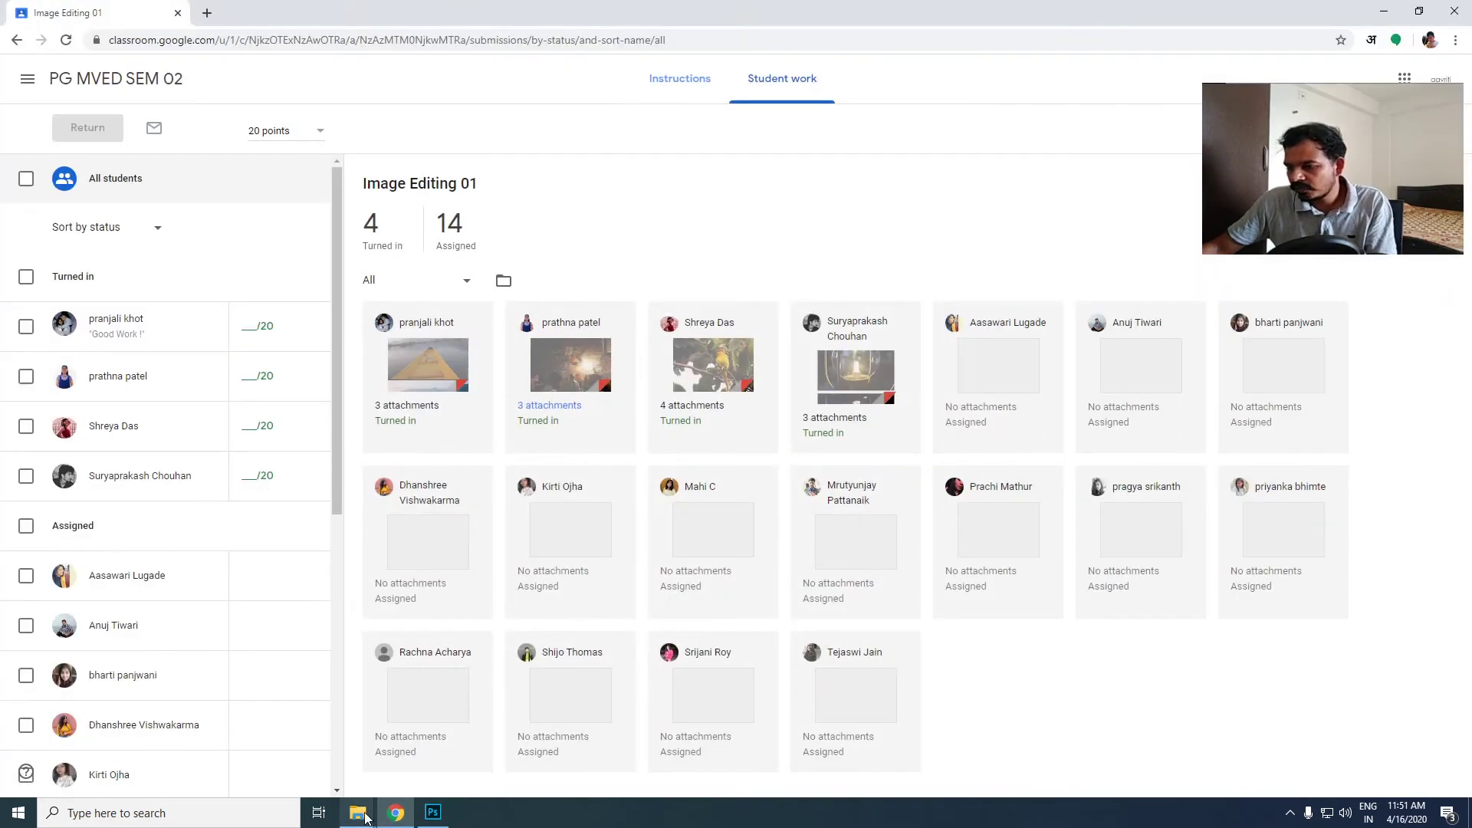
mouse_move(365, 818)
left_click(461, 767)
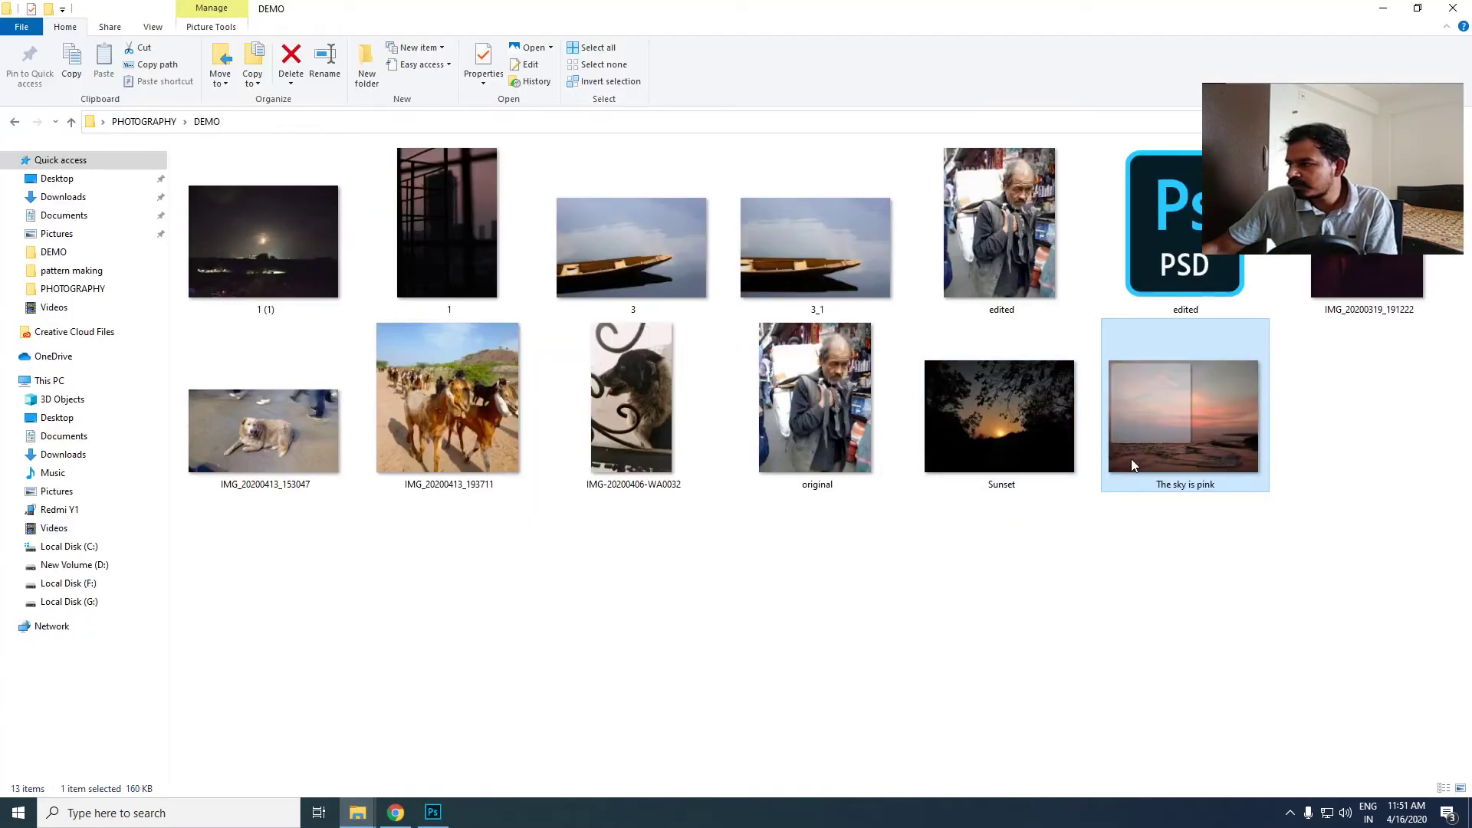
left_click_drag(1133, 465, 602, 443)
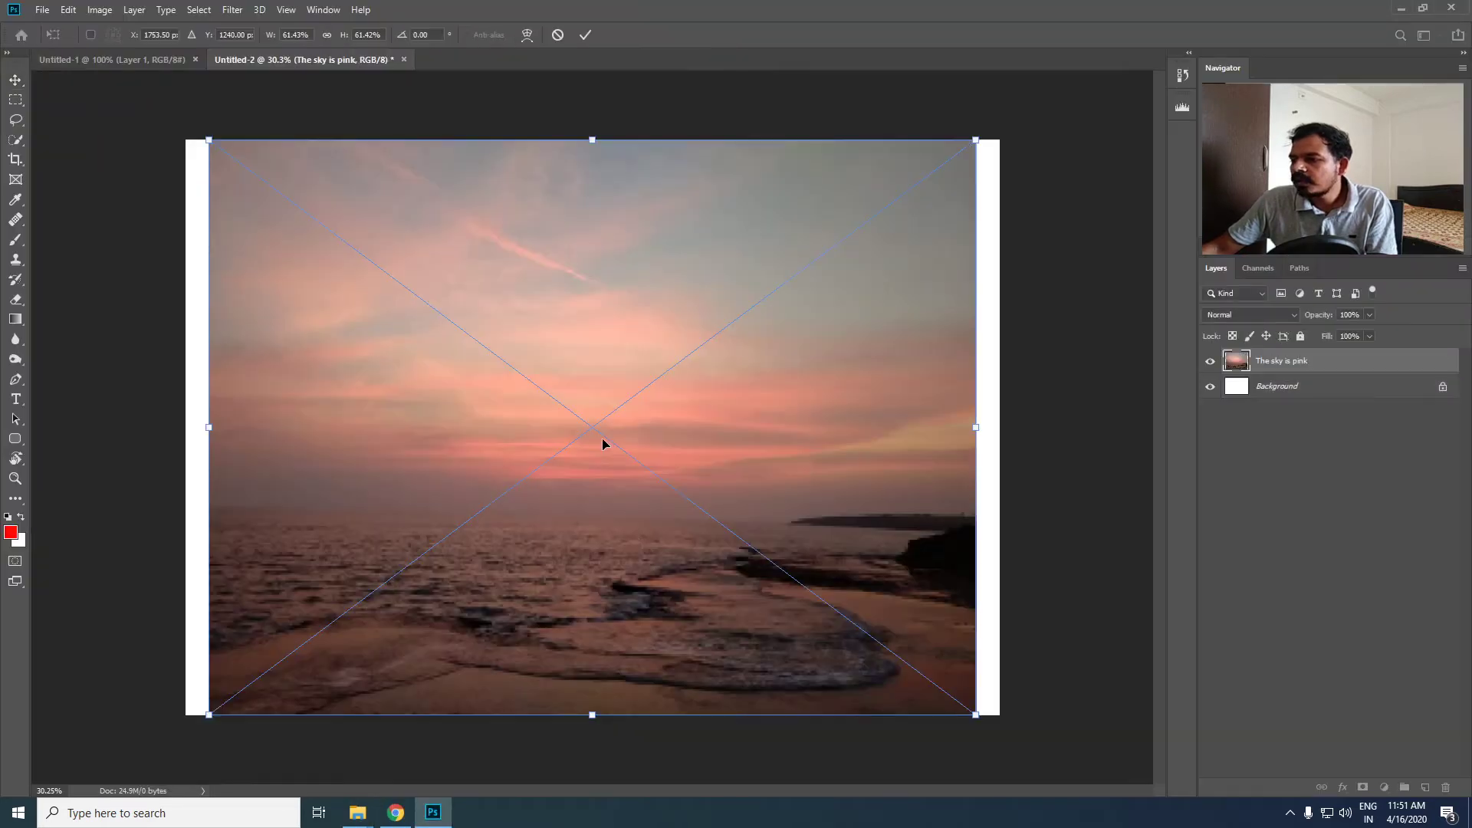
left_click_drag(979, 717, 1011, 736)
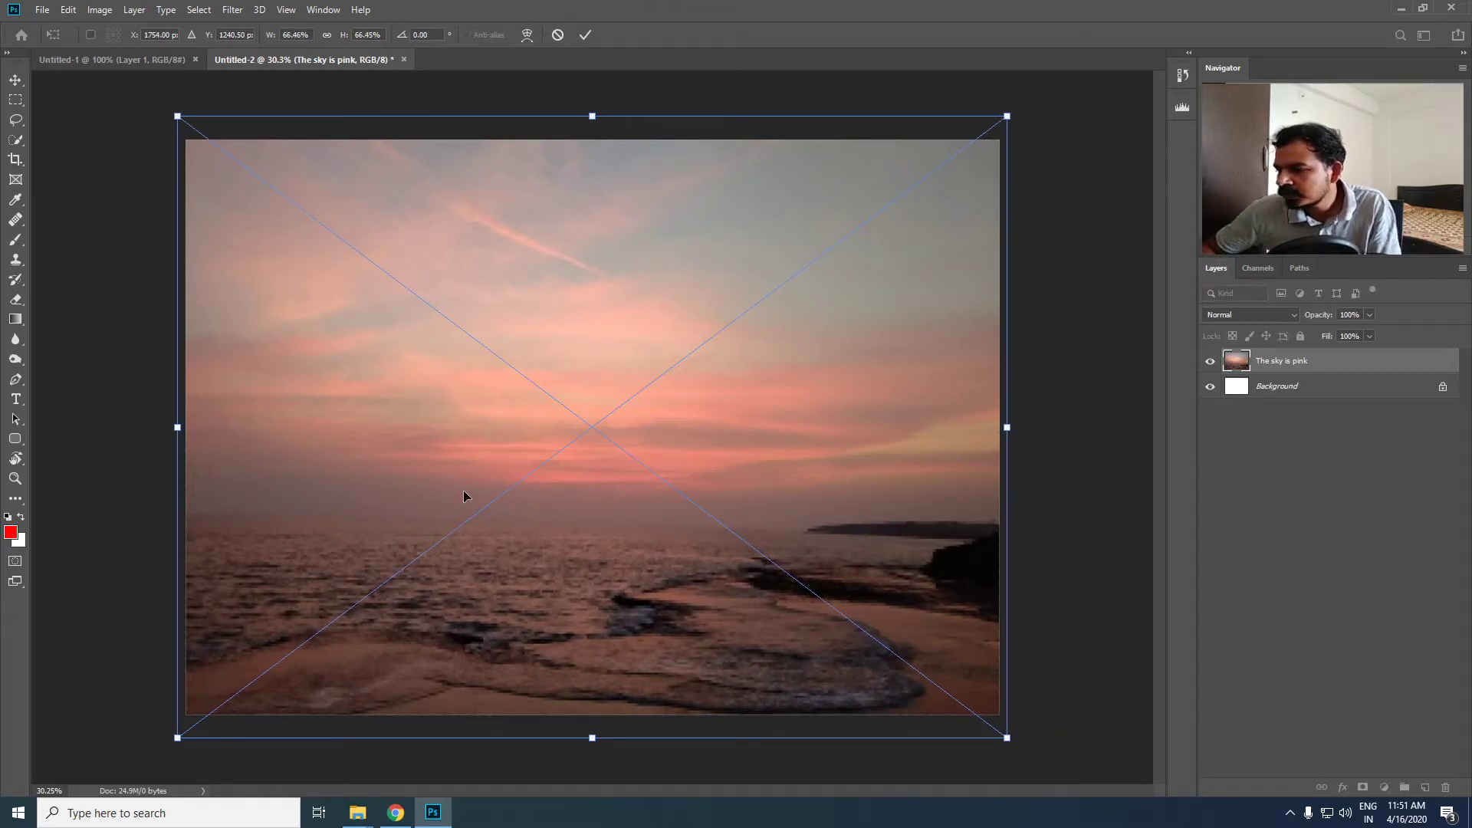
key("Return")
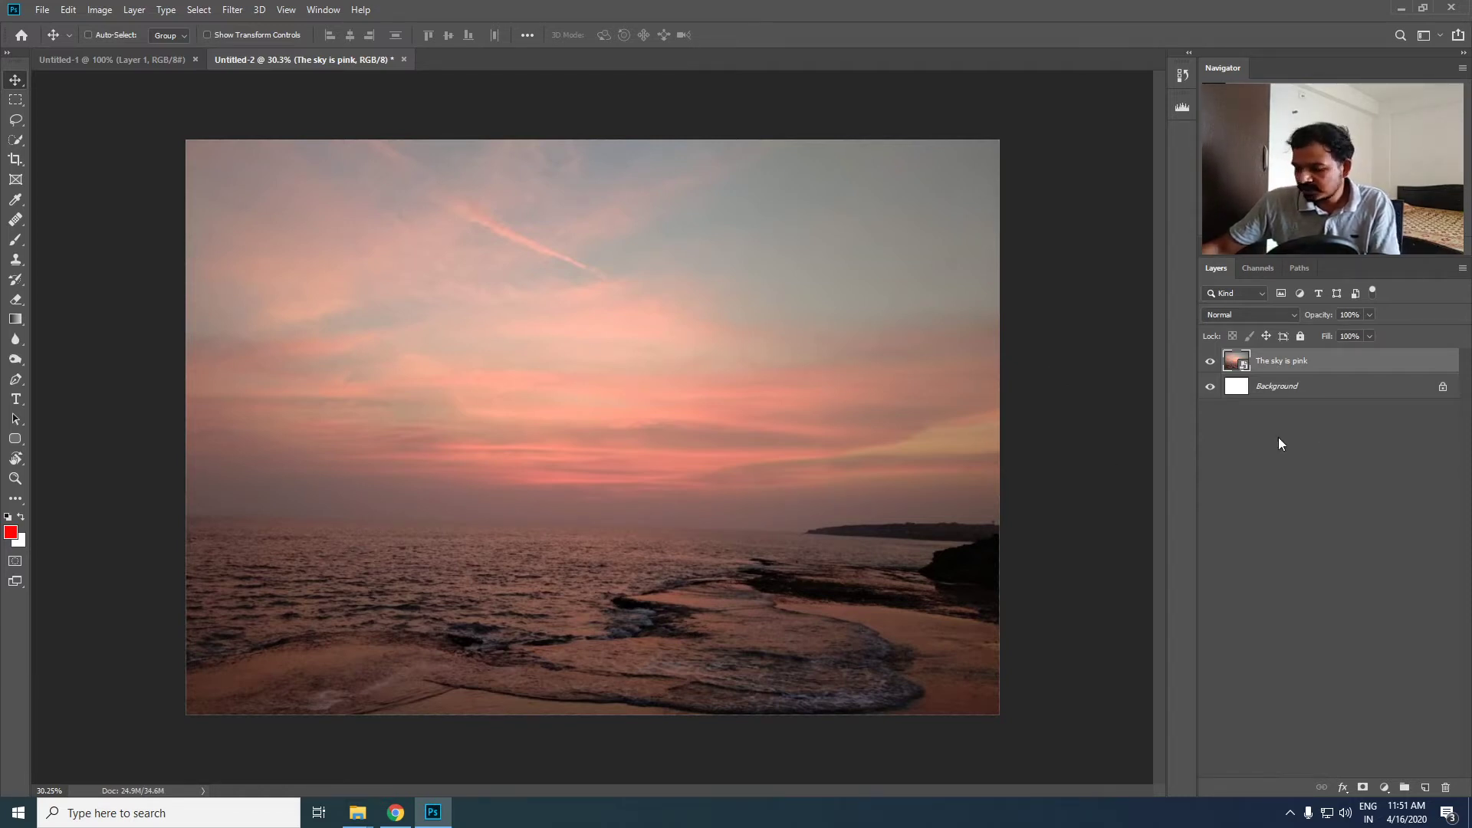
- Apply Auto Tone to a duplicate of "The sky is pink" layer and compare it with the original
key("ctrl+j")
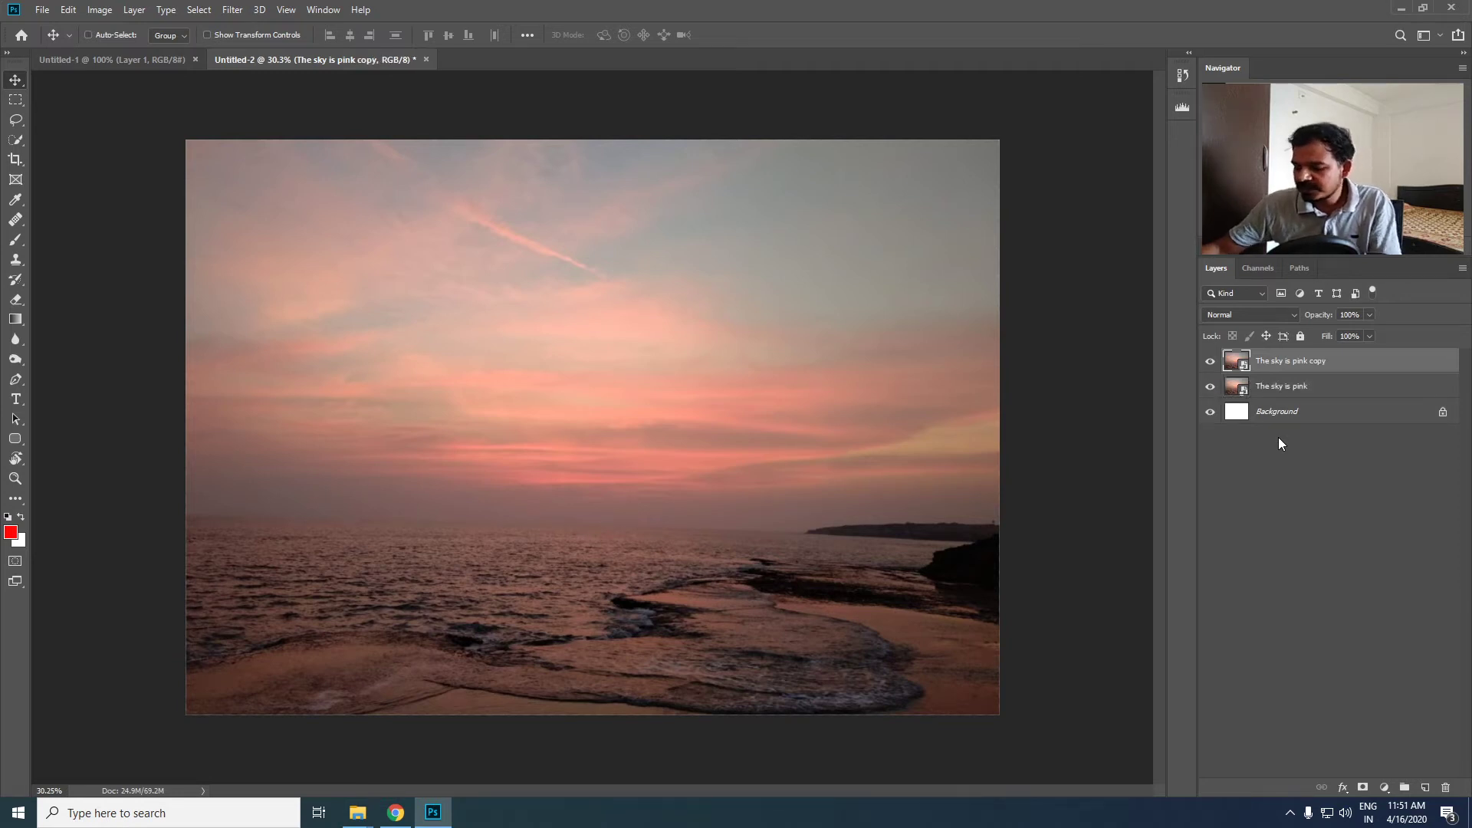
key("ctrl+shift+l")
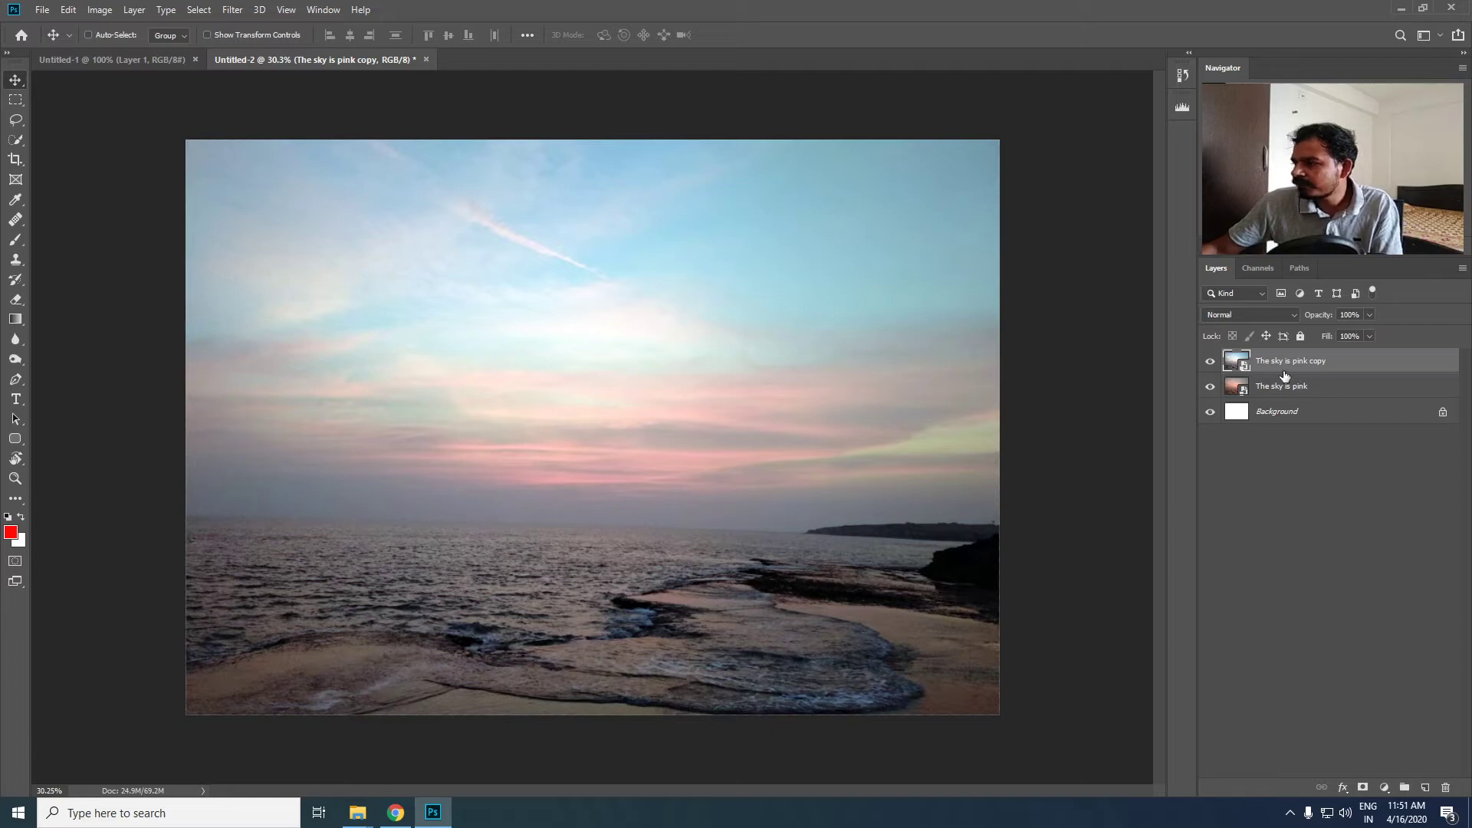
scroll(713, 531, "up", 3)
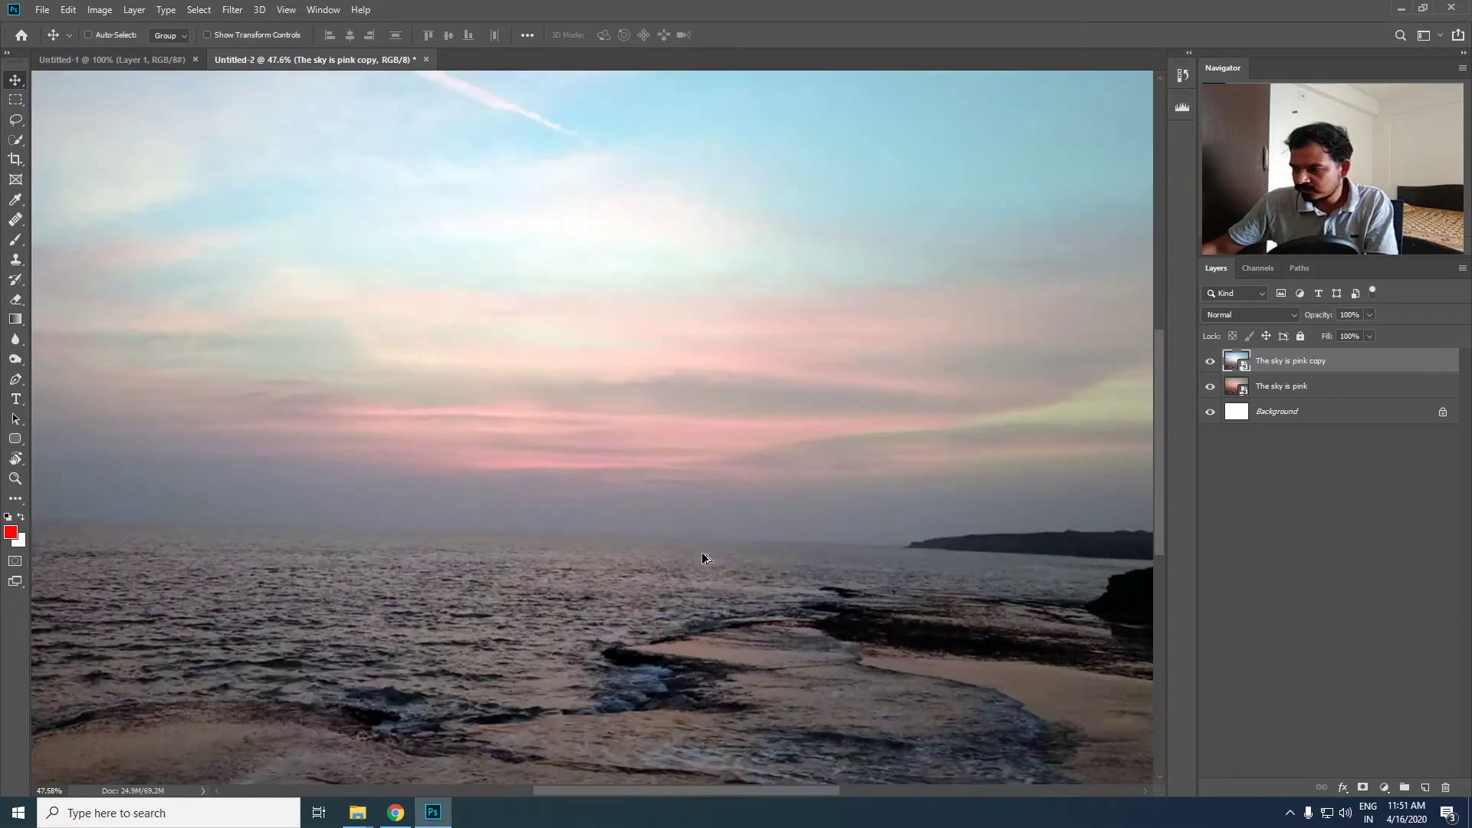
scroll(702, 480, "down", 4)
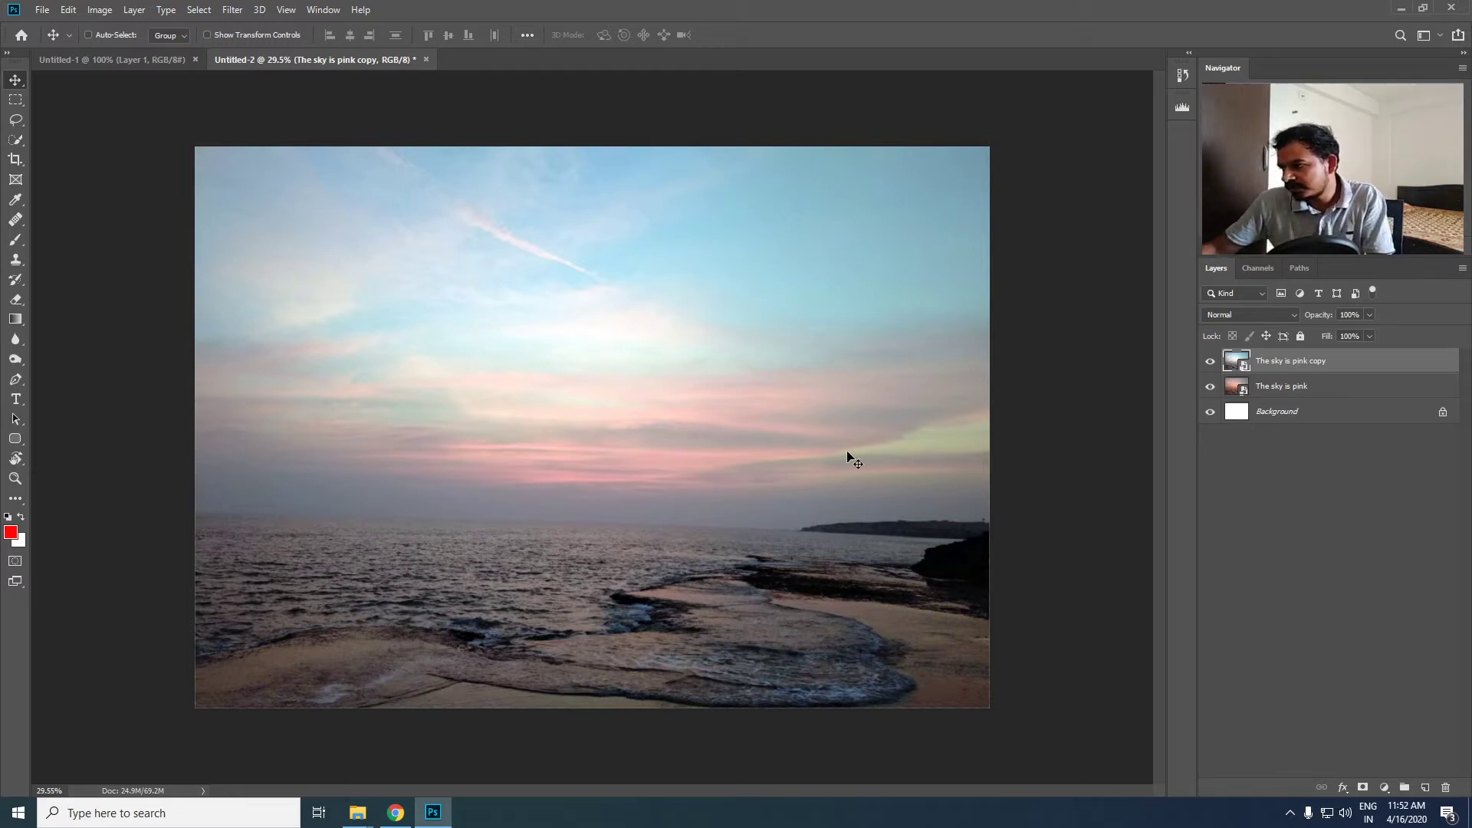
left_click(1209, 361)
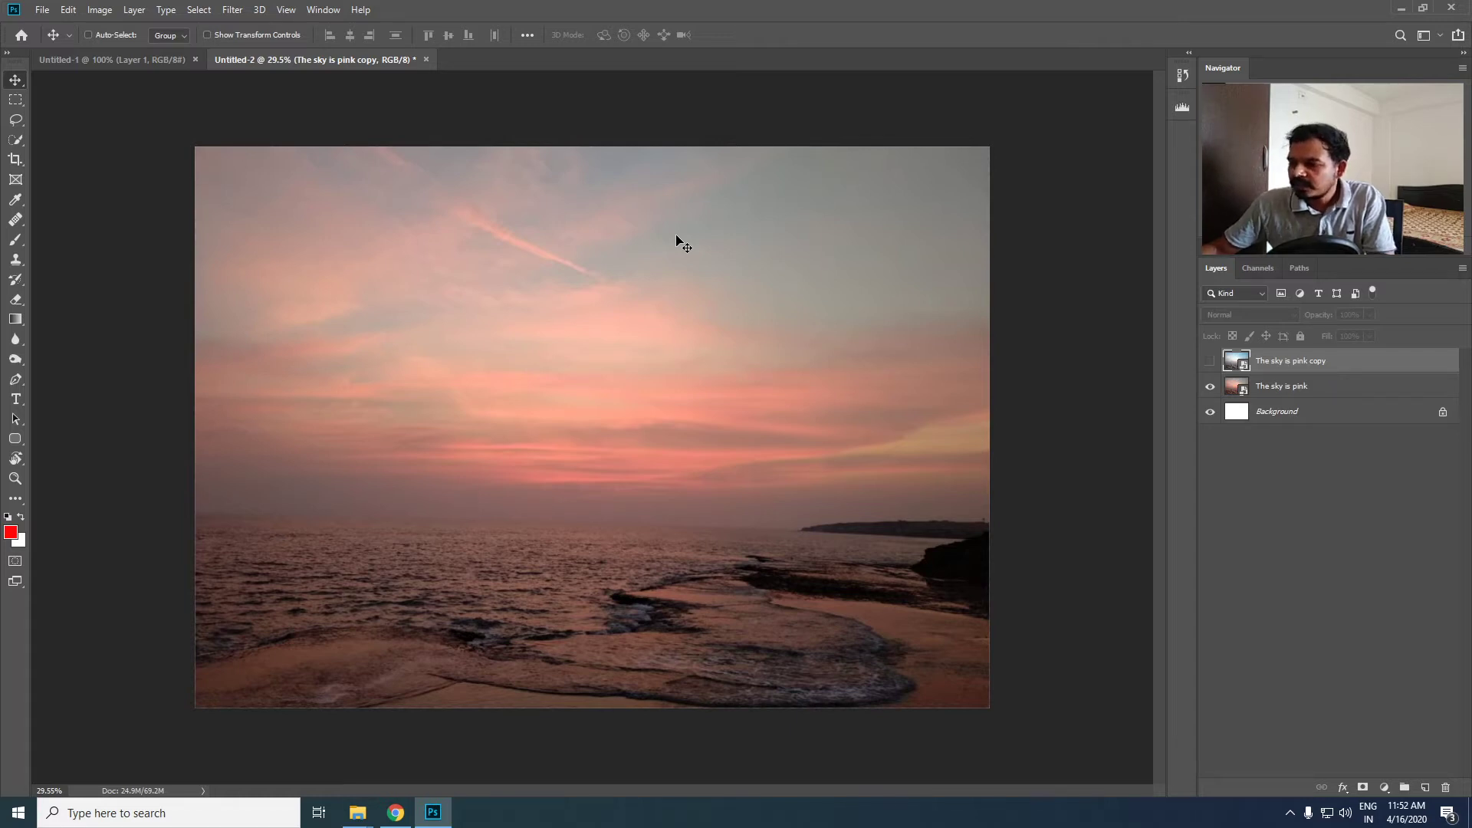
left_click(1209, 361)
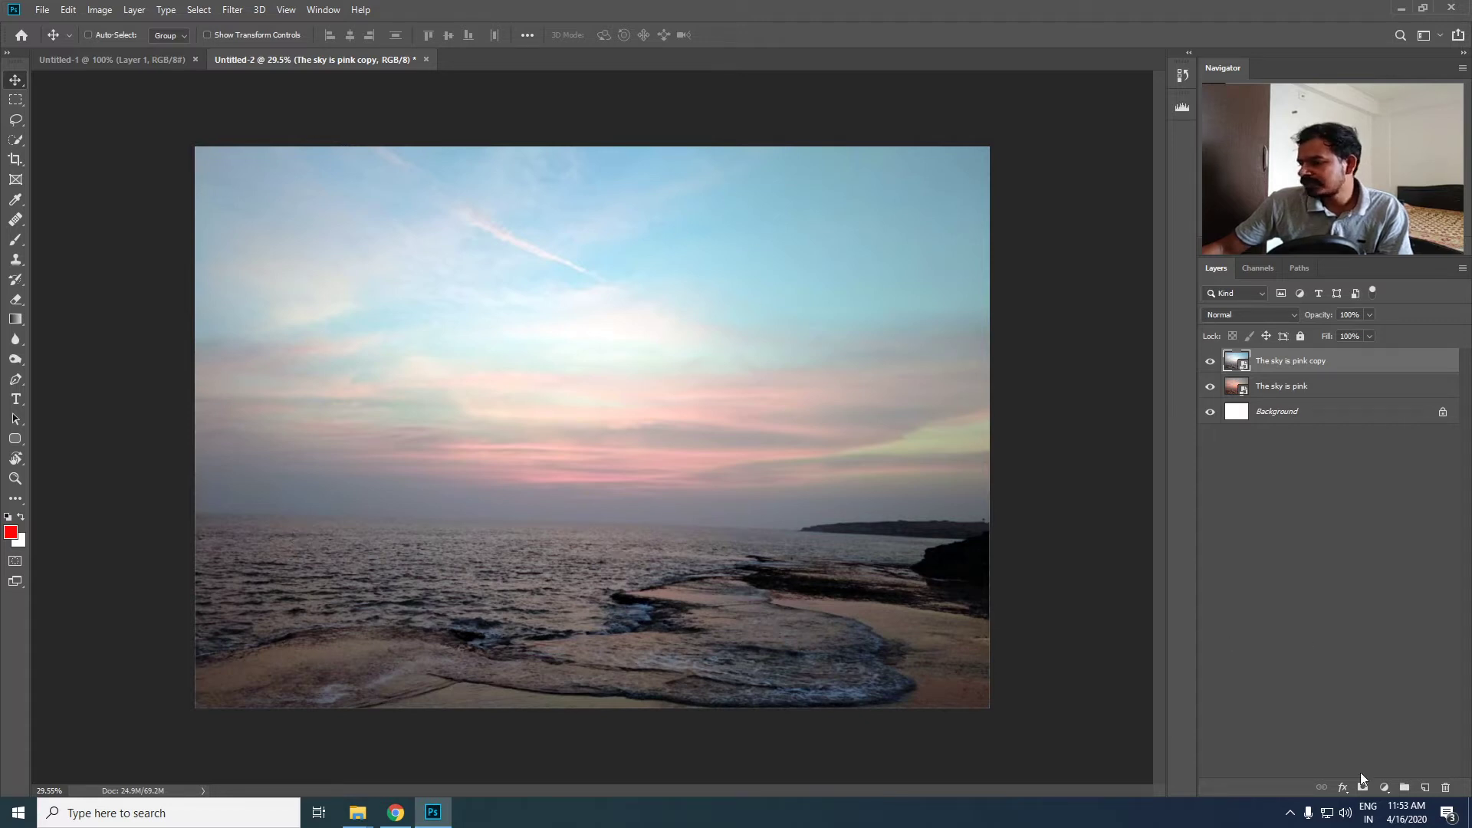
- Add a Hue/Saturation adjustment layer clipped to "The sky is pink copy"
left_click(1385, 789)
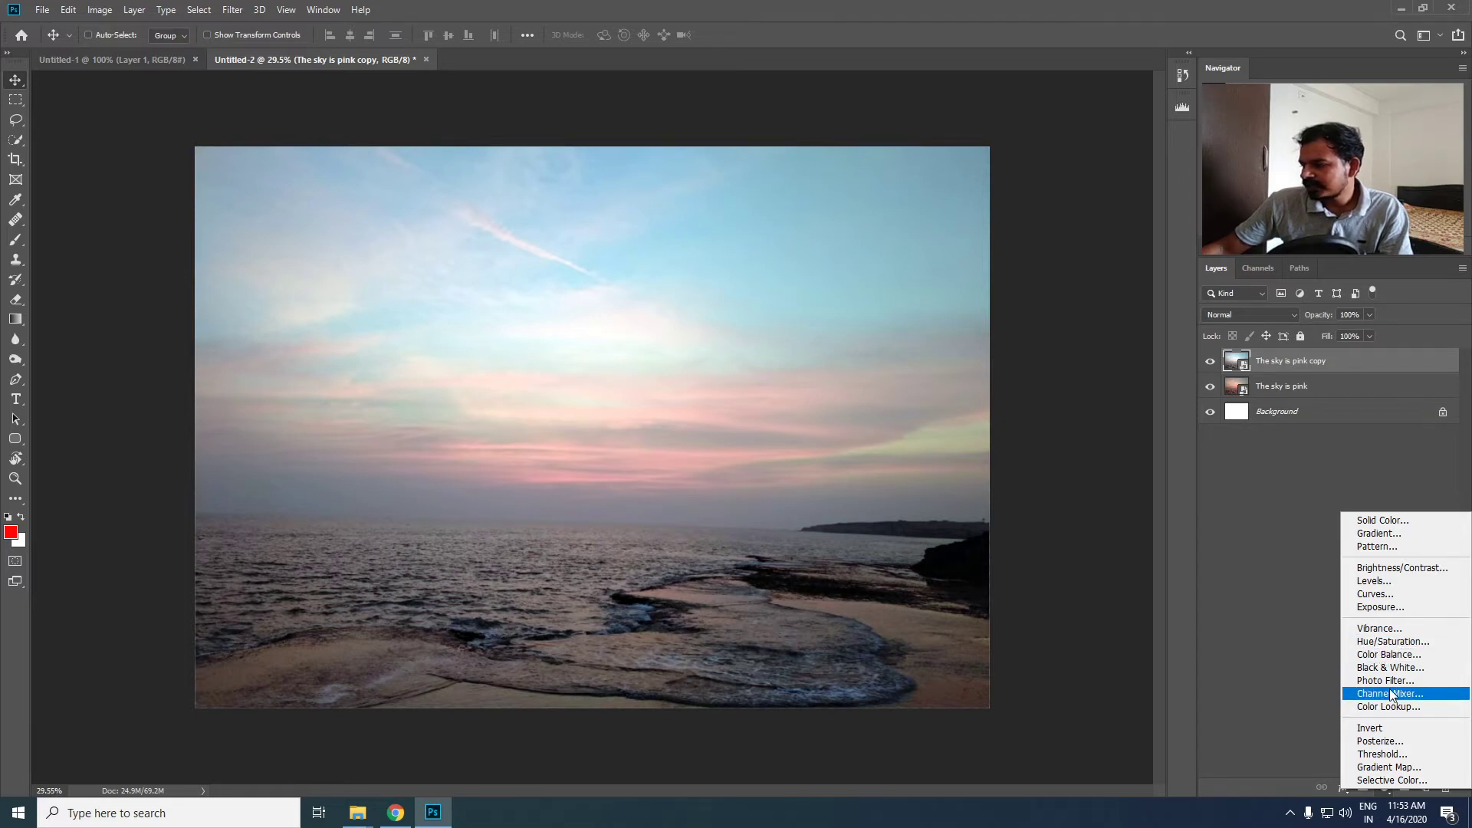
left_click(1383, 642)
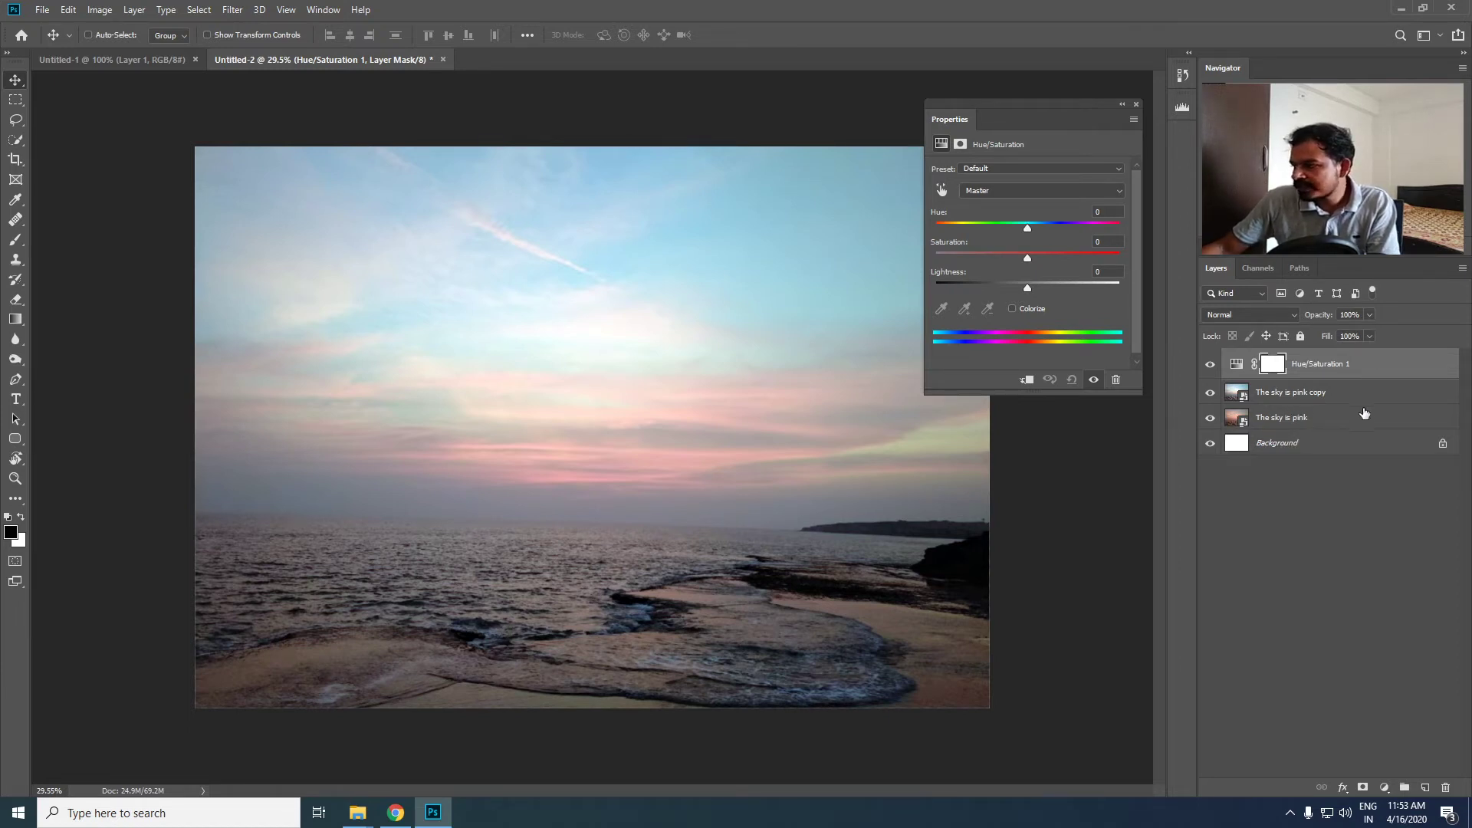
left_click(1386, 377, "alt")
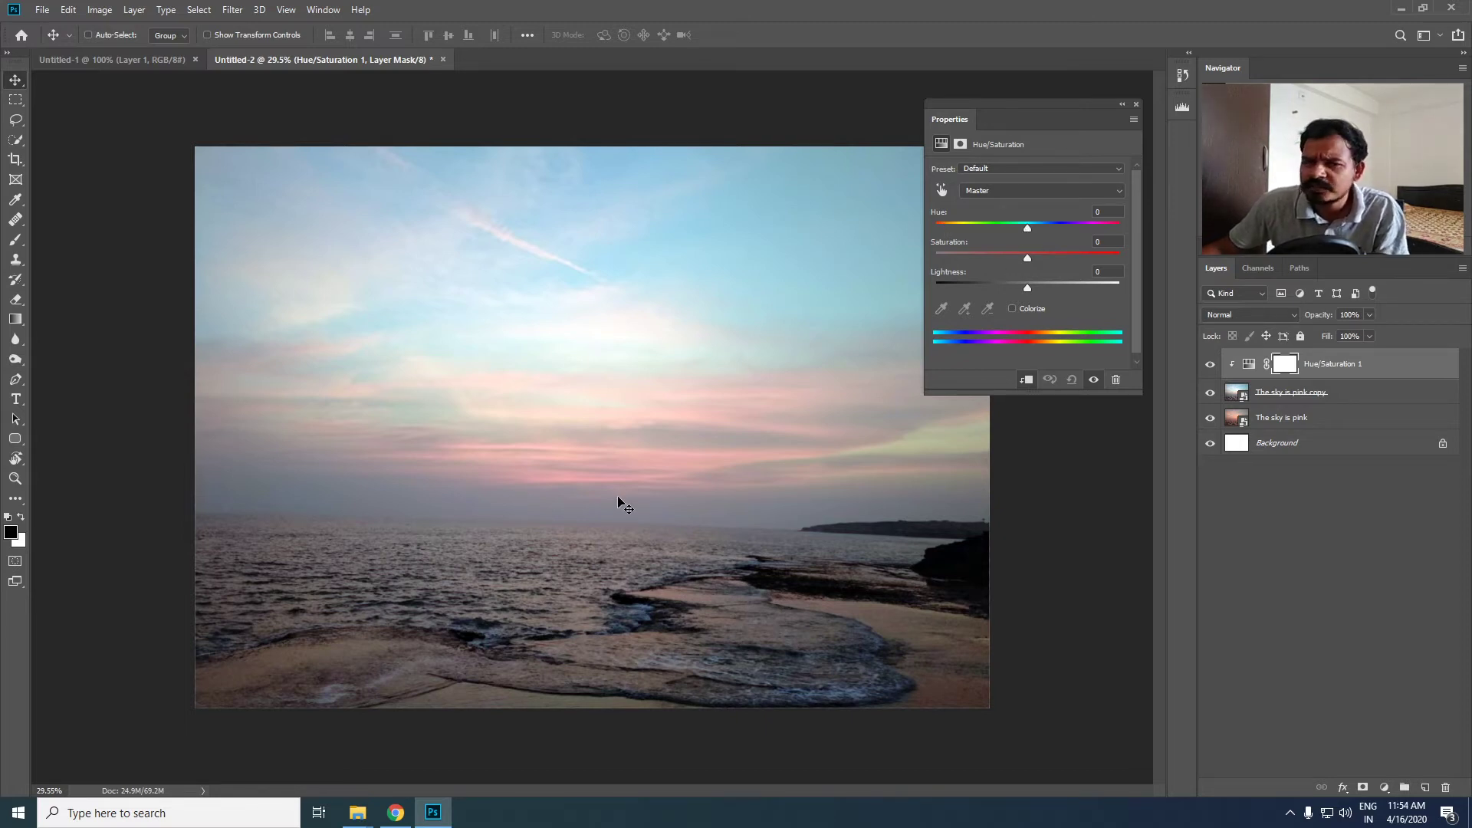
- Sample the blue sky with the on-image adjustment tool and set the Cyans to saturation +48 and hue +8
left_click(945, 189)
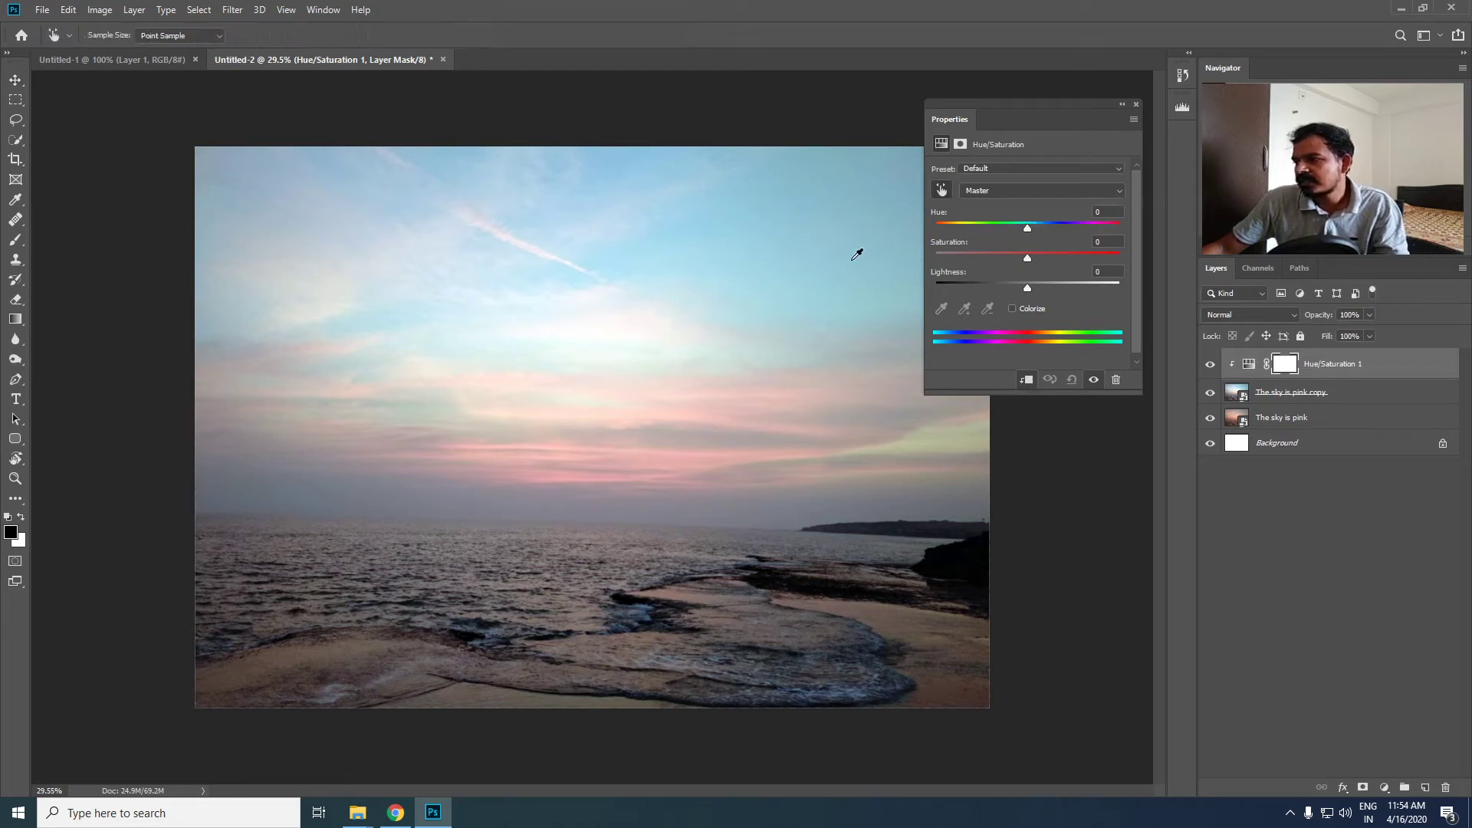
left_click(741, 226)
left_click_drag(741, 228, 776, 236)
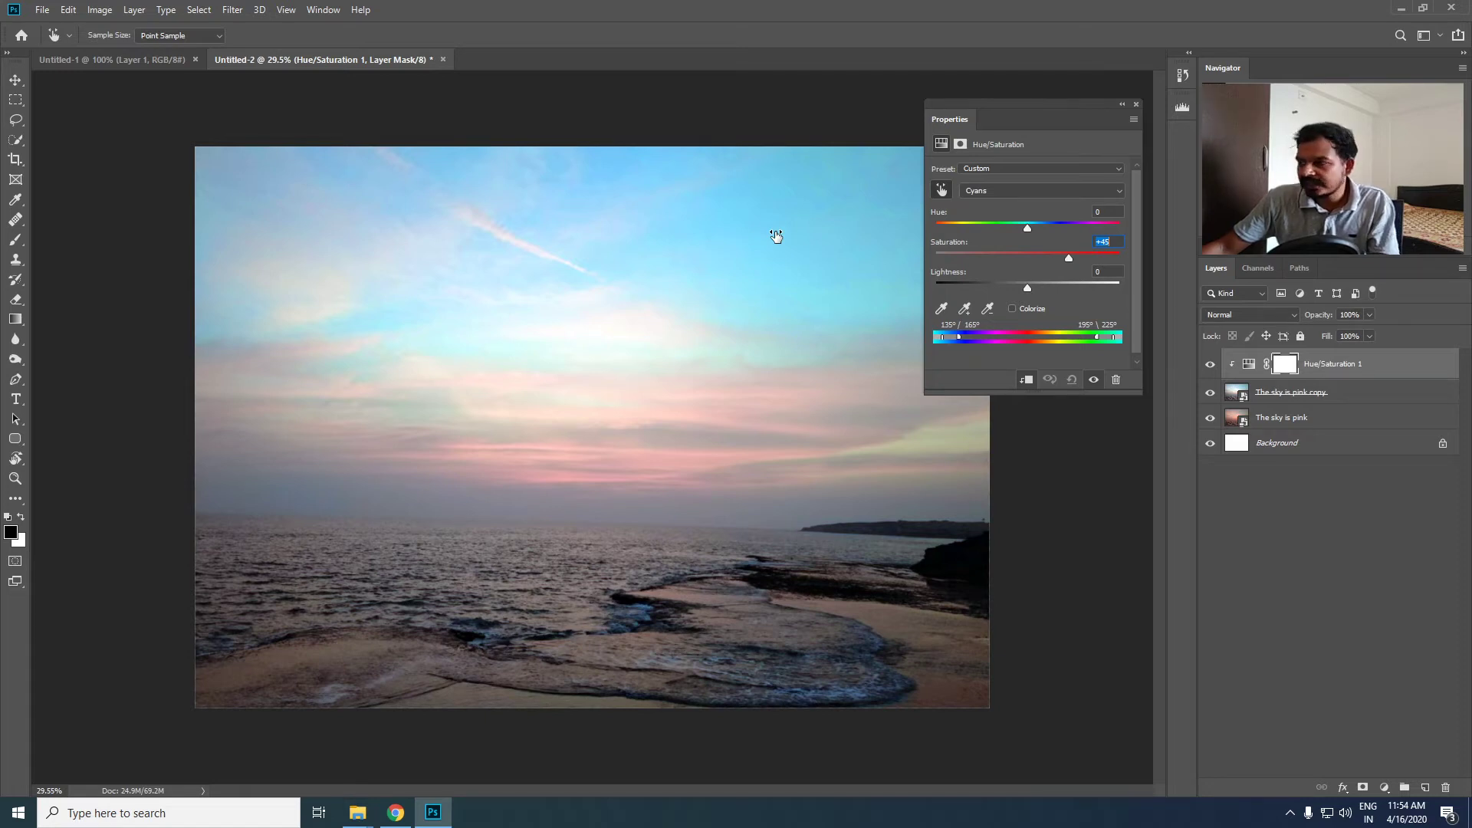
left_click_drag(776, 237, 779, 238)
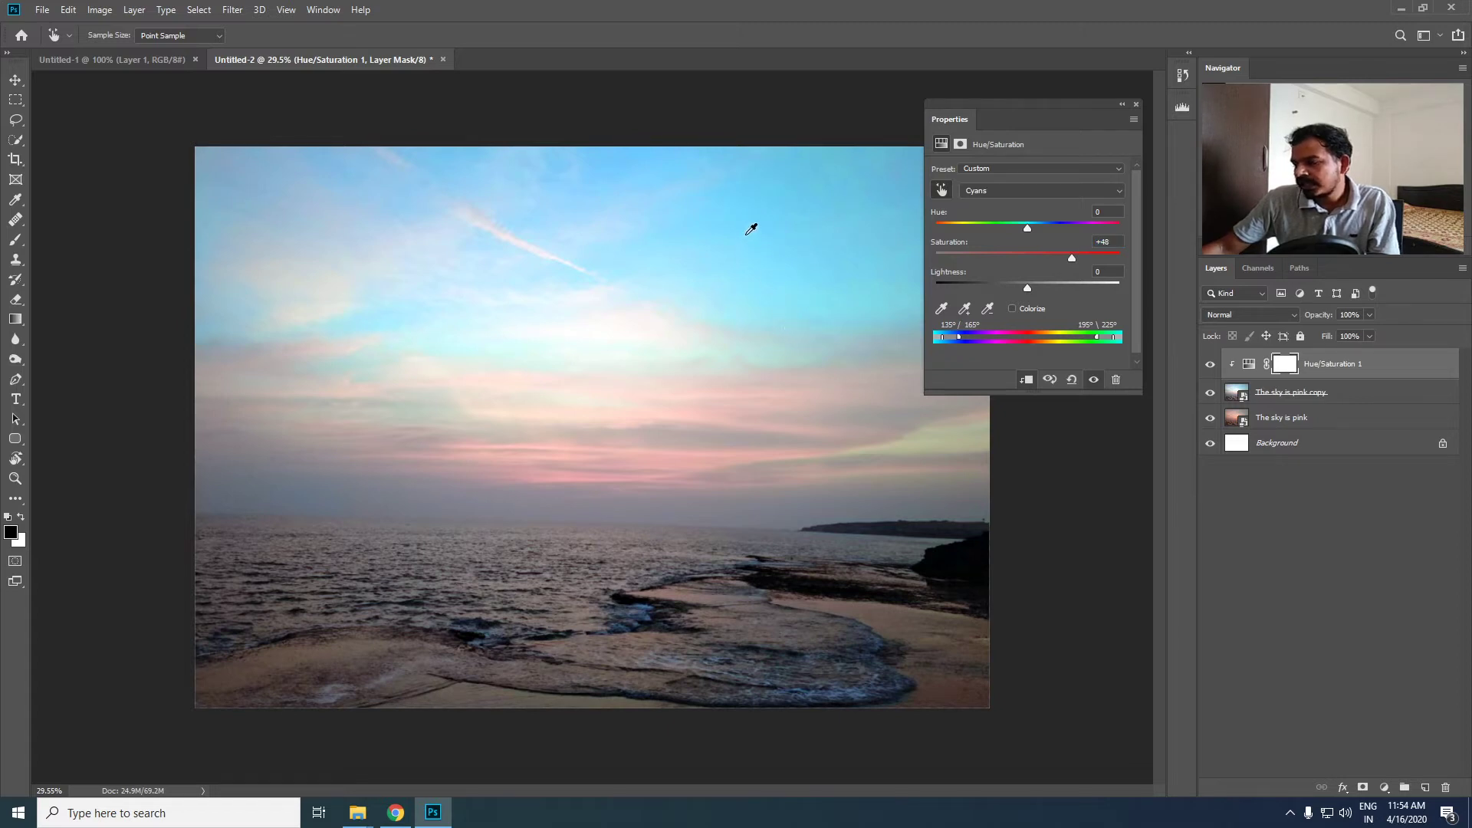
left_click_drag(749, 230, 741, 234)
left_click_drag(731, 234, 749, 232)
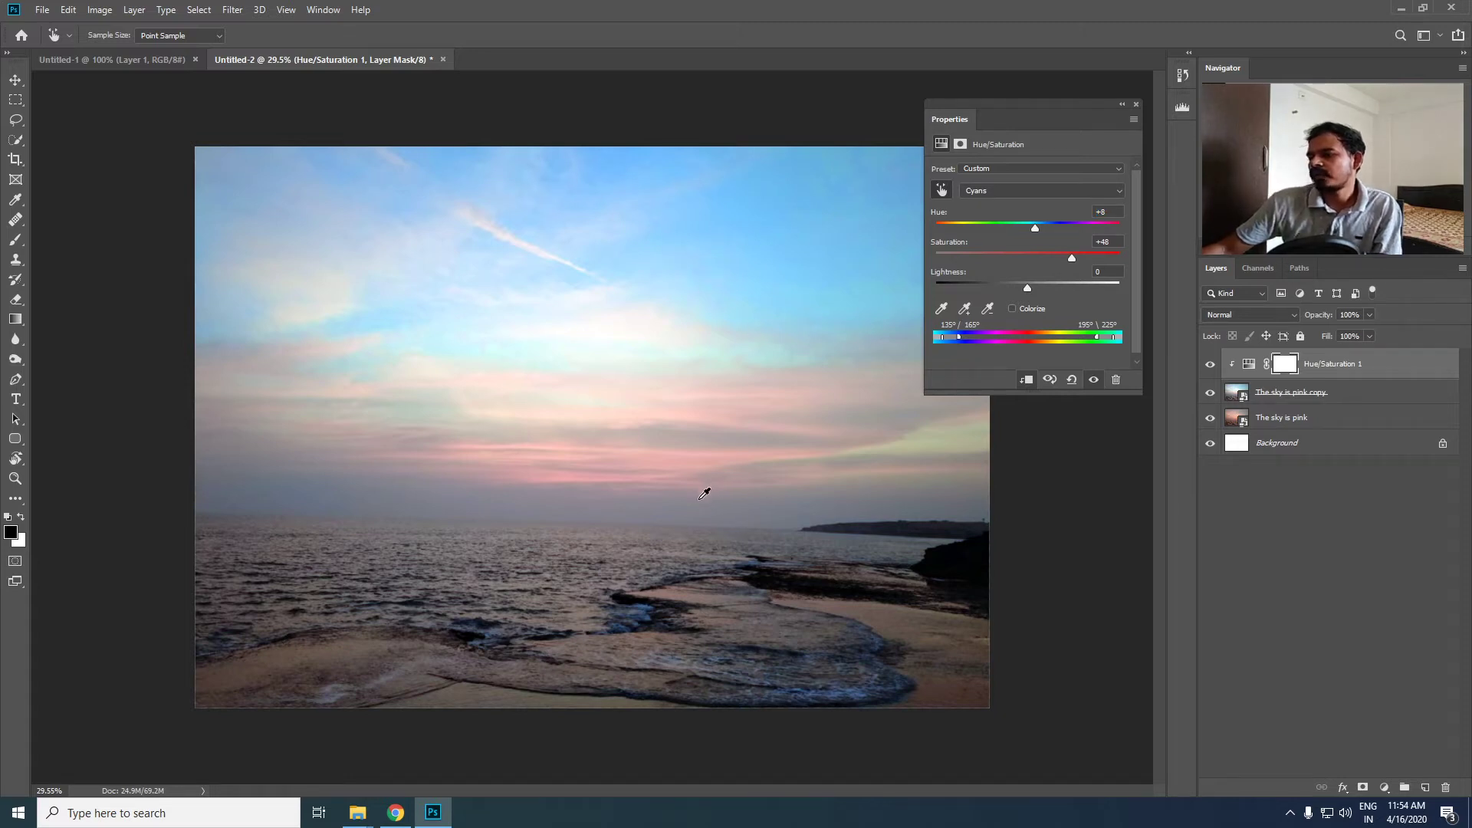
- Sample the pink clouds above the horizon and raise the Reds saturation to +40
left_click(672, 459)
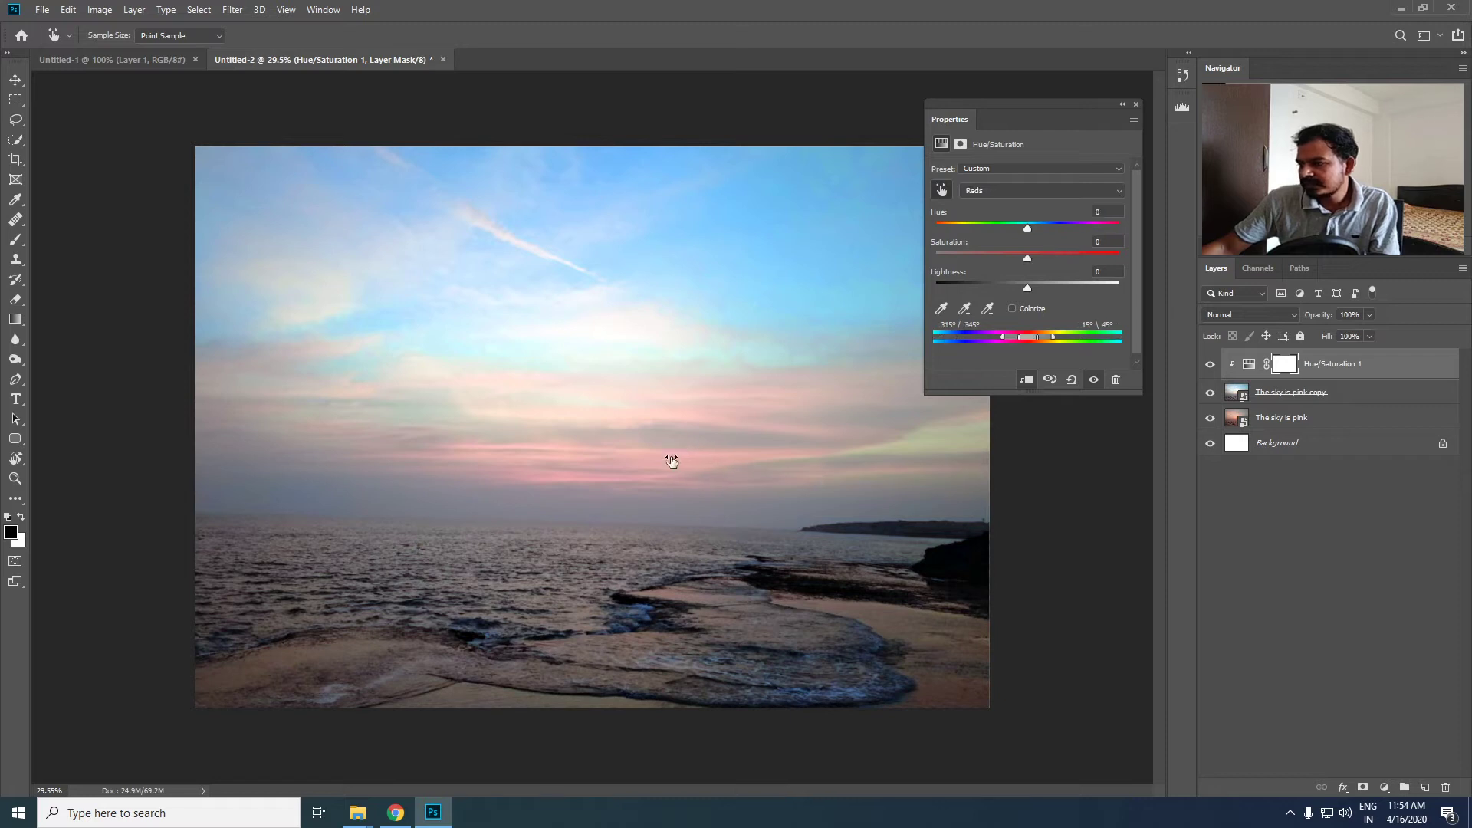
left_click_drag(672, 461, 702, 461)
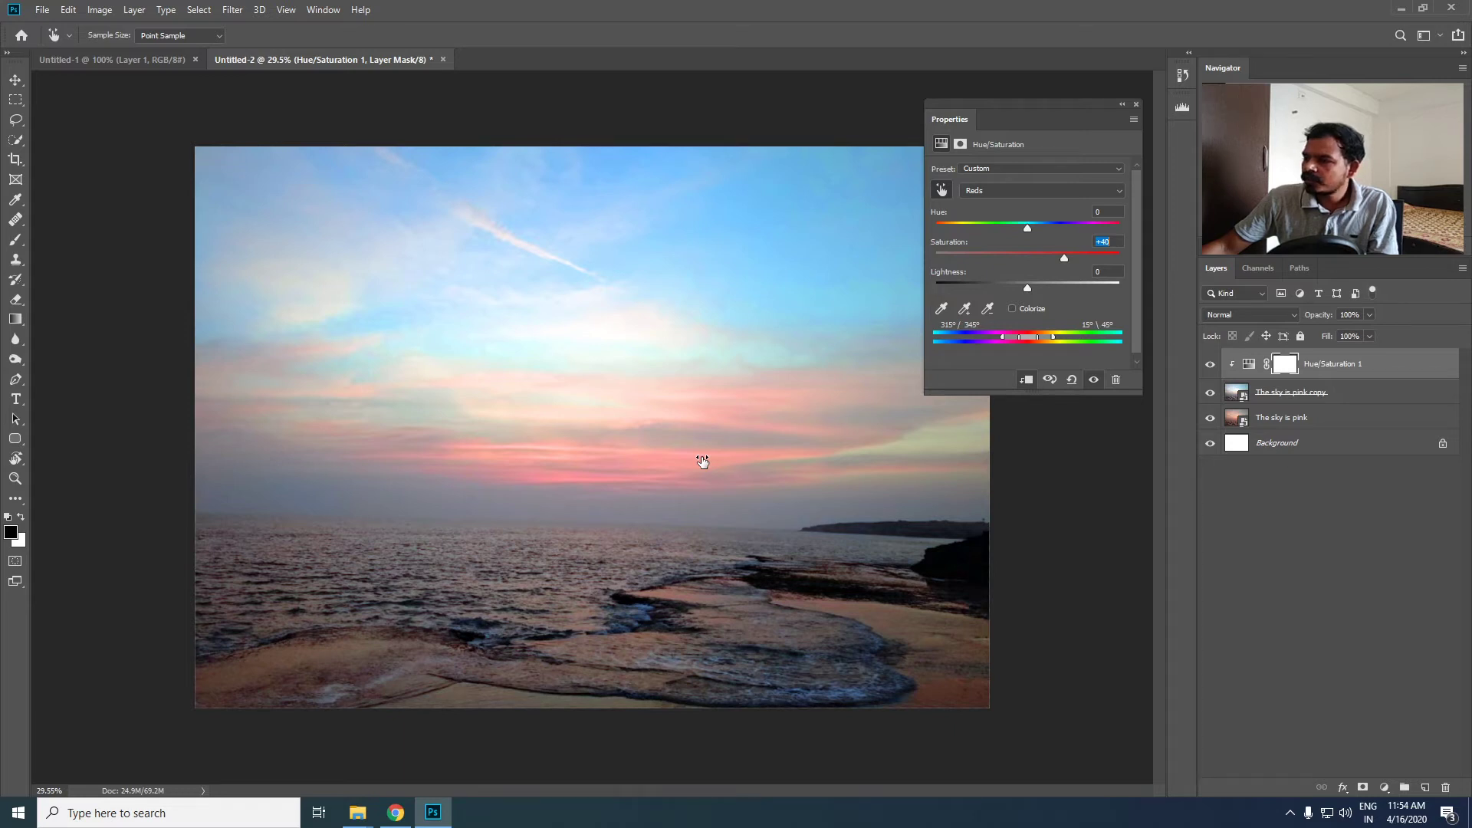
left_click_drag(702, 461, 666, 461)
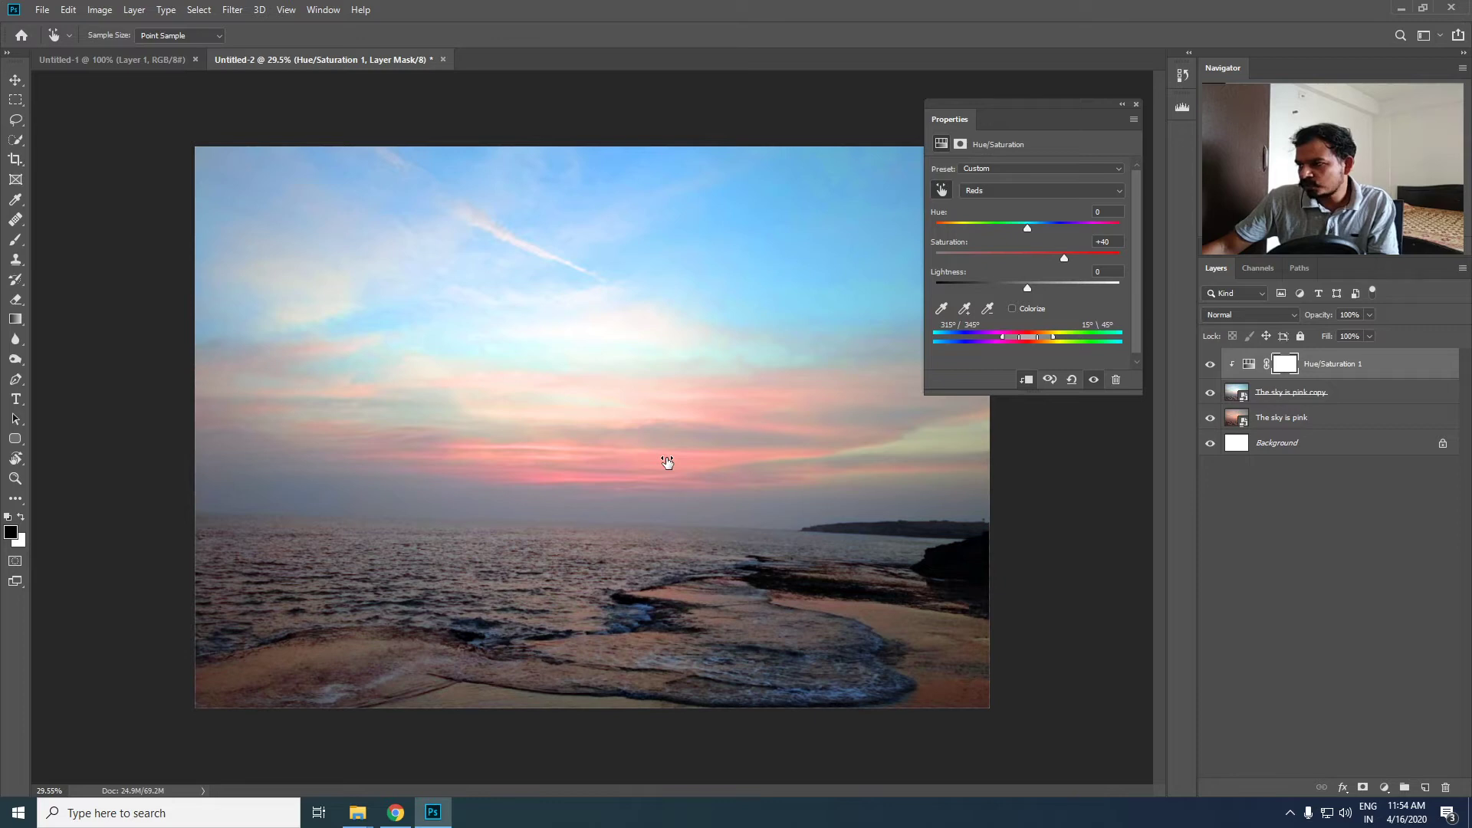
mouse_move(667, 461)
left_mouse_down()
mouse_move(687, 464)
mouse_move(666, 462)
left_mouse_up()
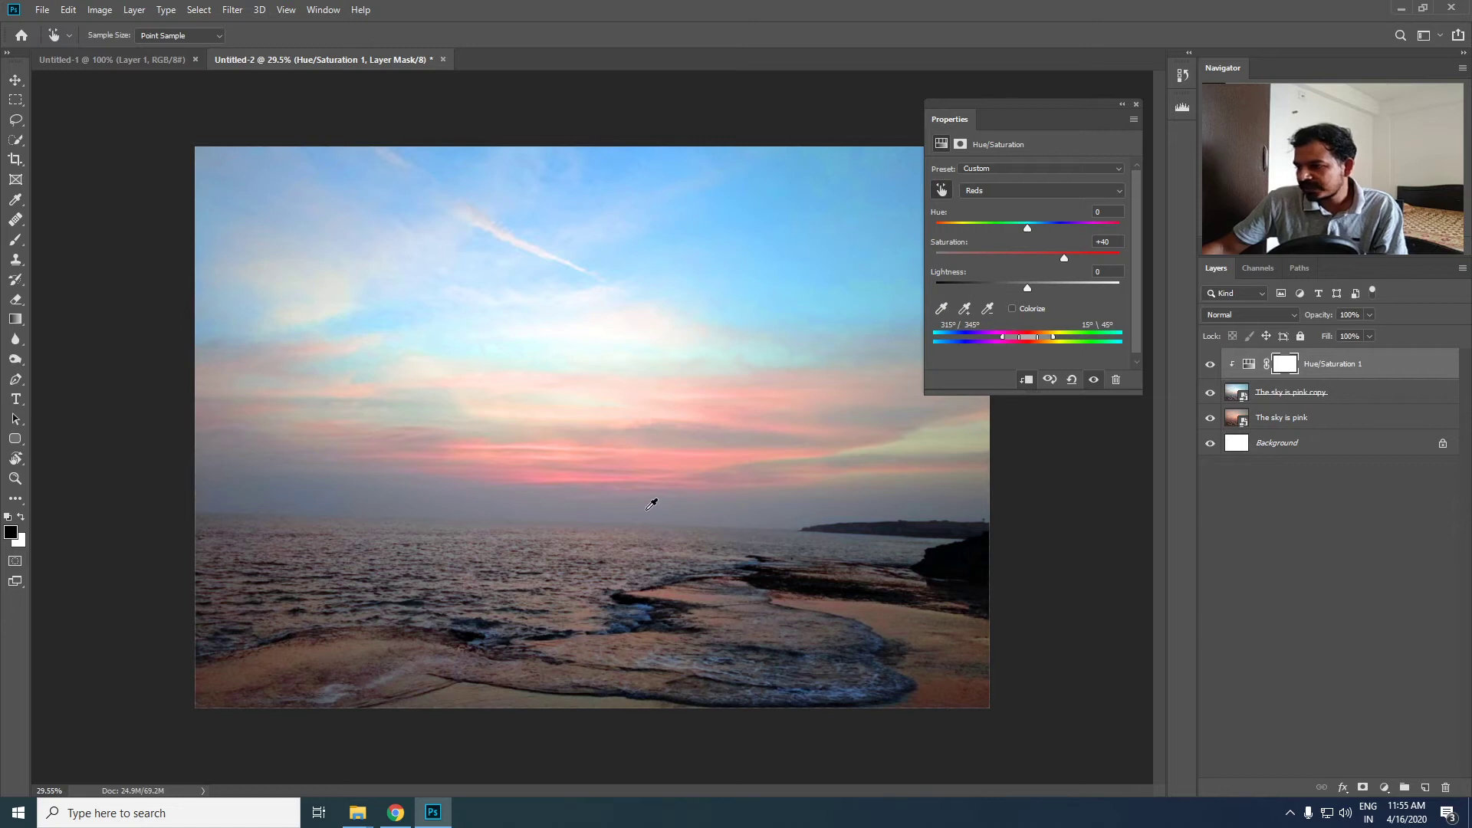
- Try raising the Blues saturation to +81 from the haze at the horizon, and undo it
left_click_drag(648, 507, 712, 516)
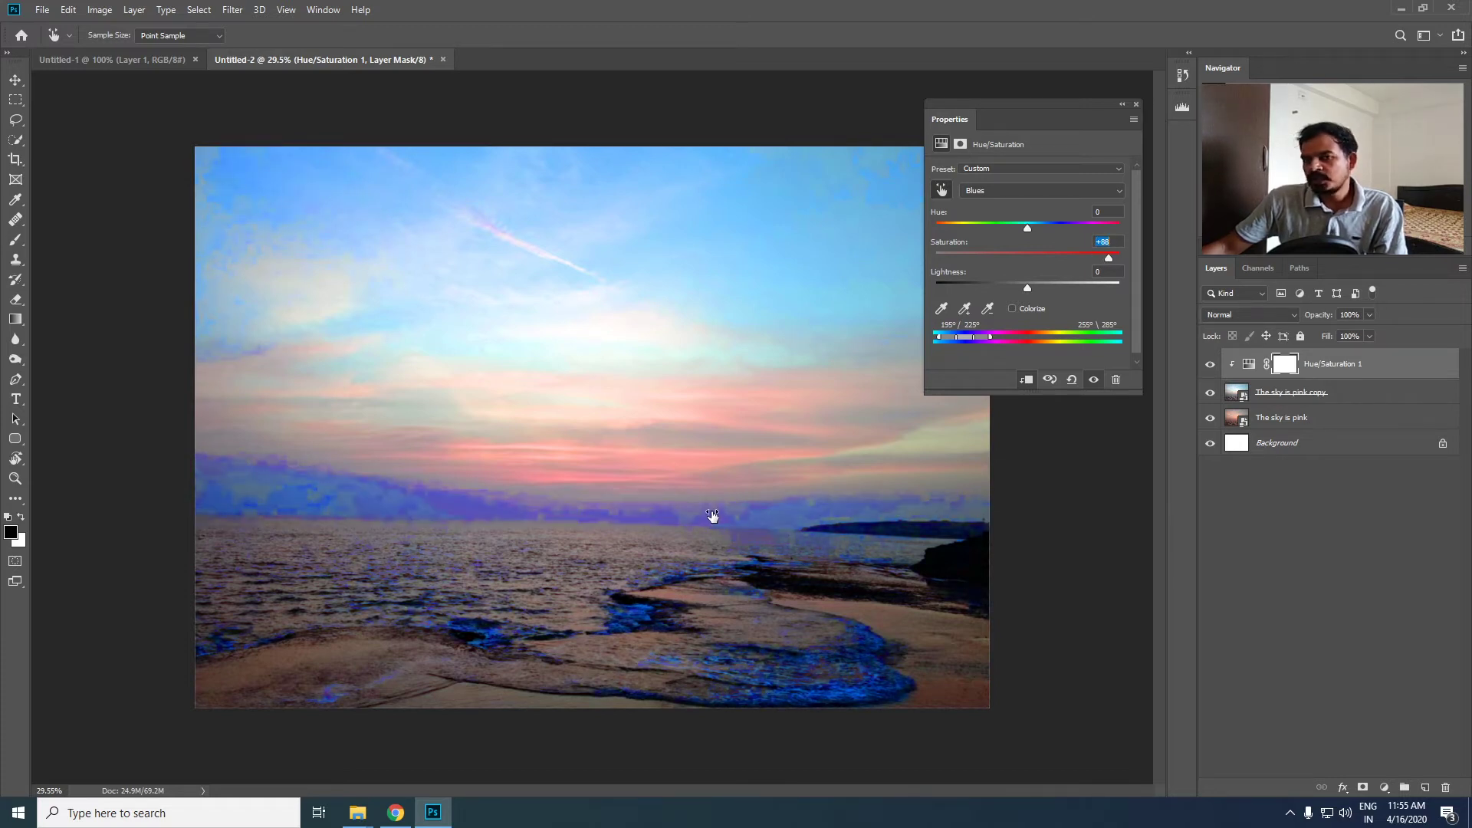
left_click_drag(712, 516, 707, 516)
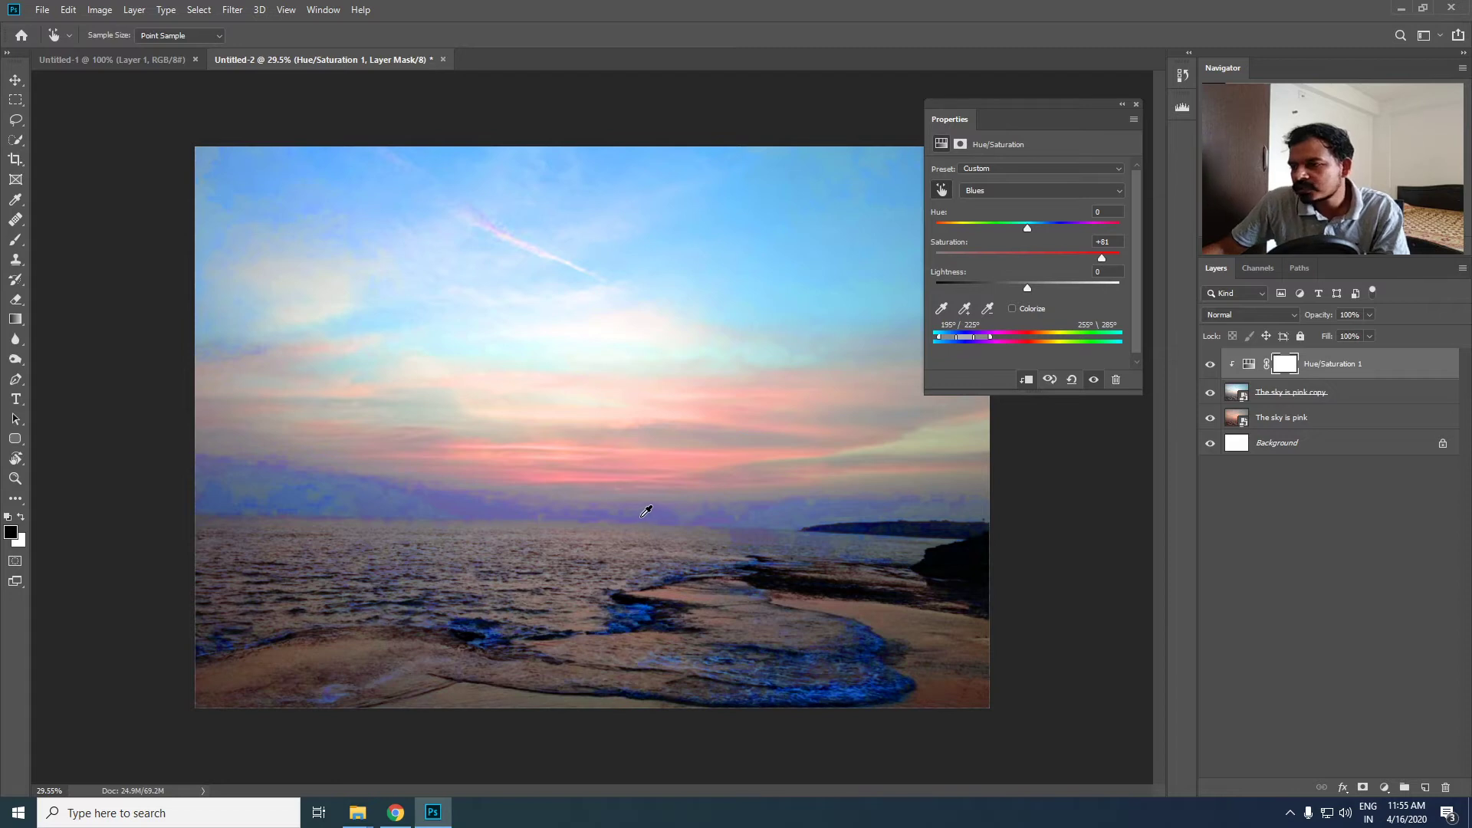
key("ctrl+z")
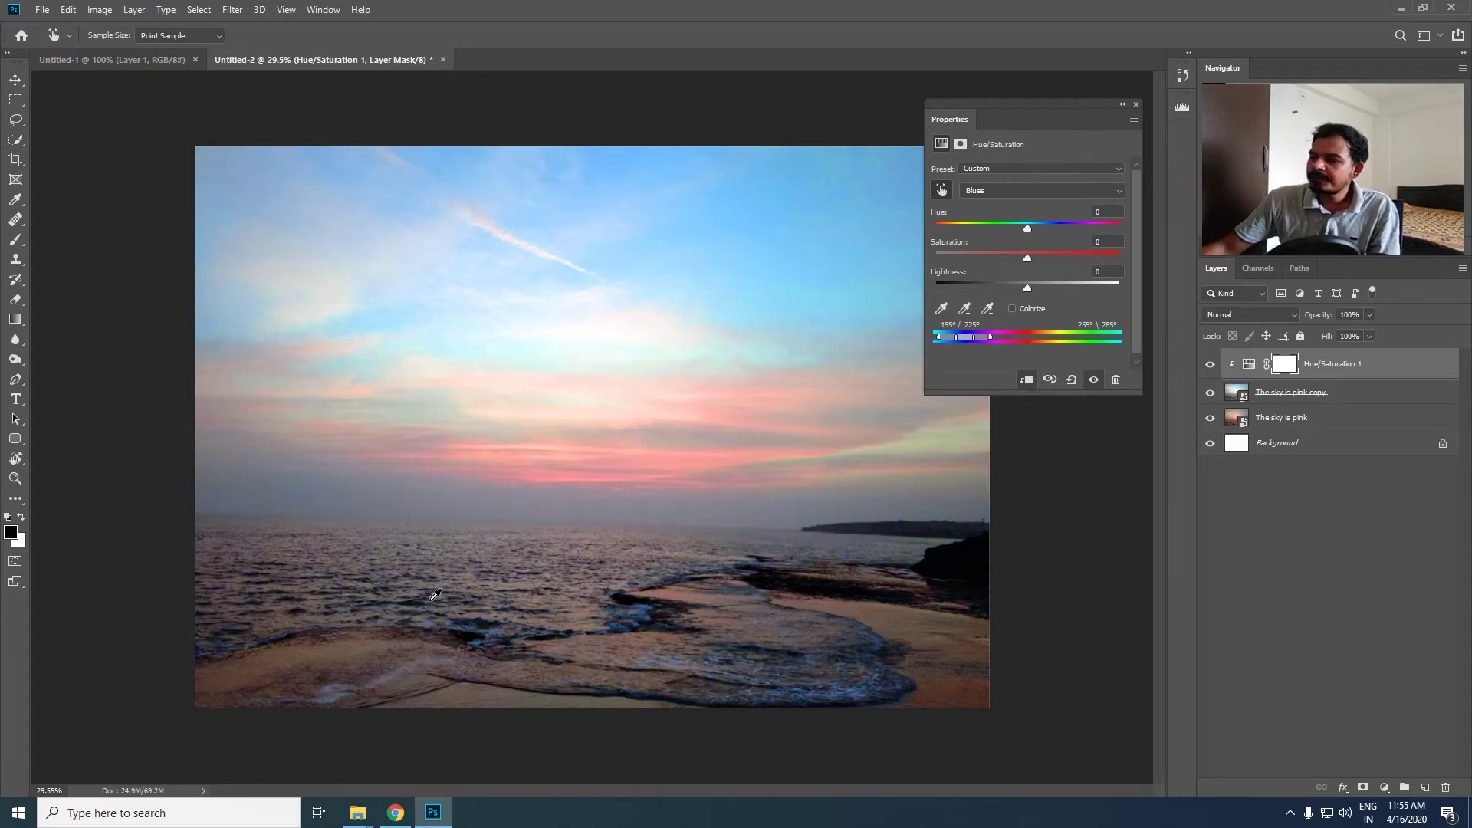
- Raise the Reds saturation to +46 from the sand and the Yellows saturation to +63 from the yellowish cloud
mouse_move(958, 682)
left_mouse_down()
mouse_move(979, 694)
mouse_move(958, 691)
left_mouse_up()
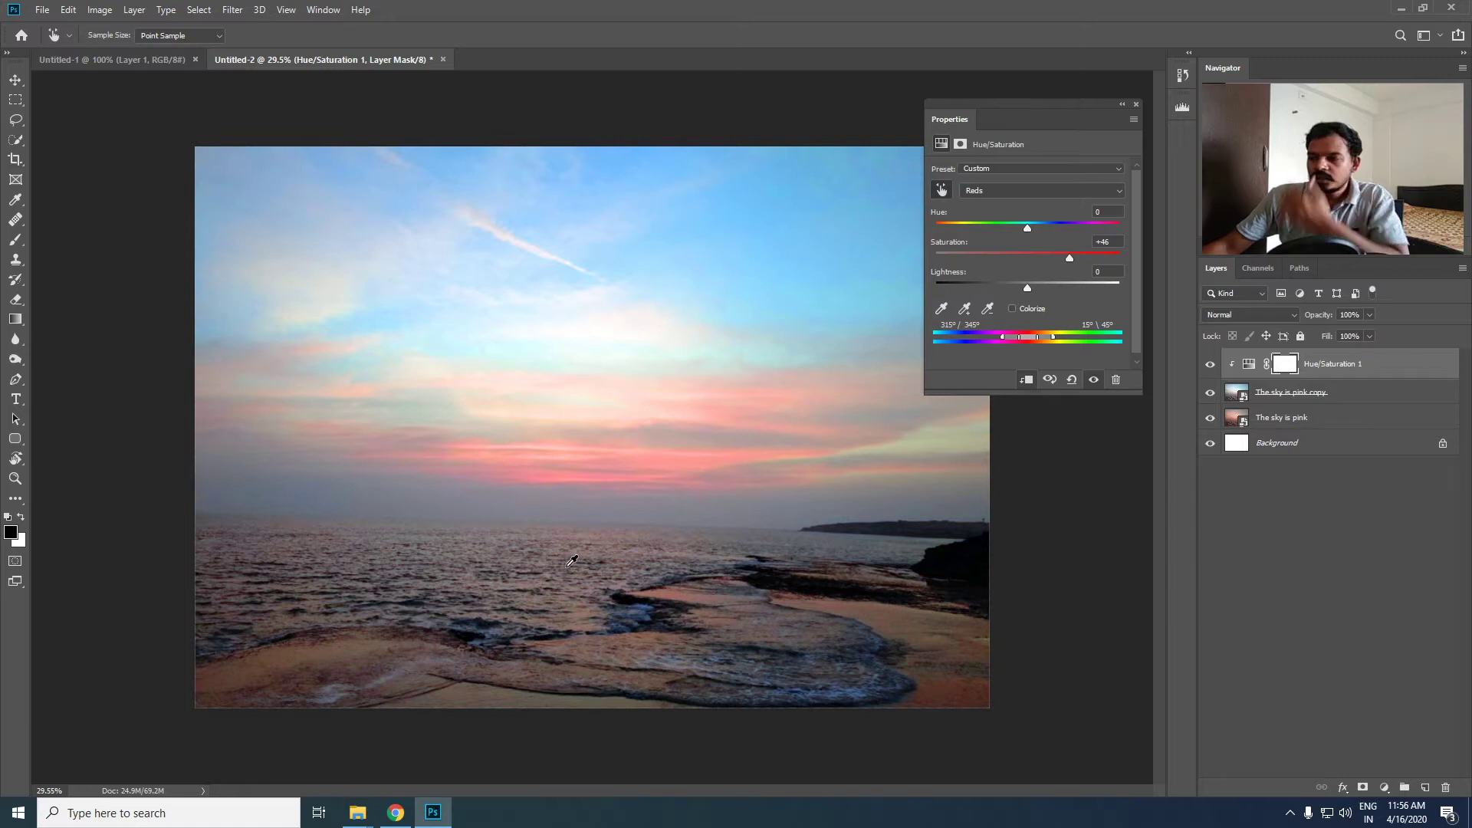
left_click(911, 449)
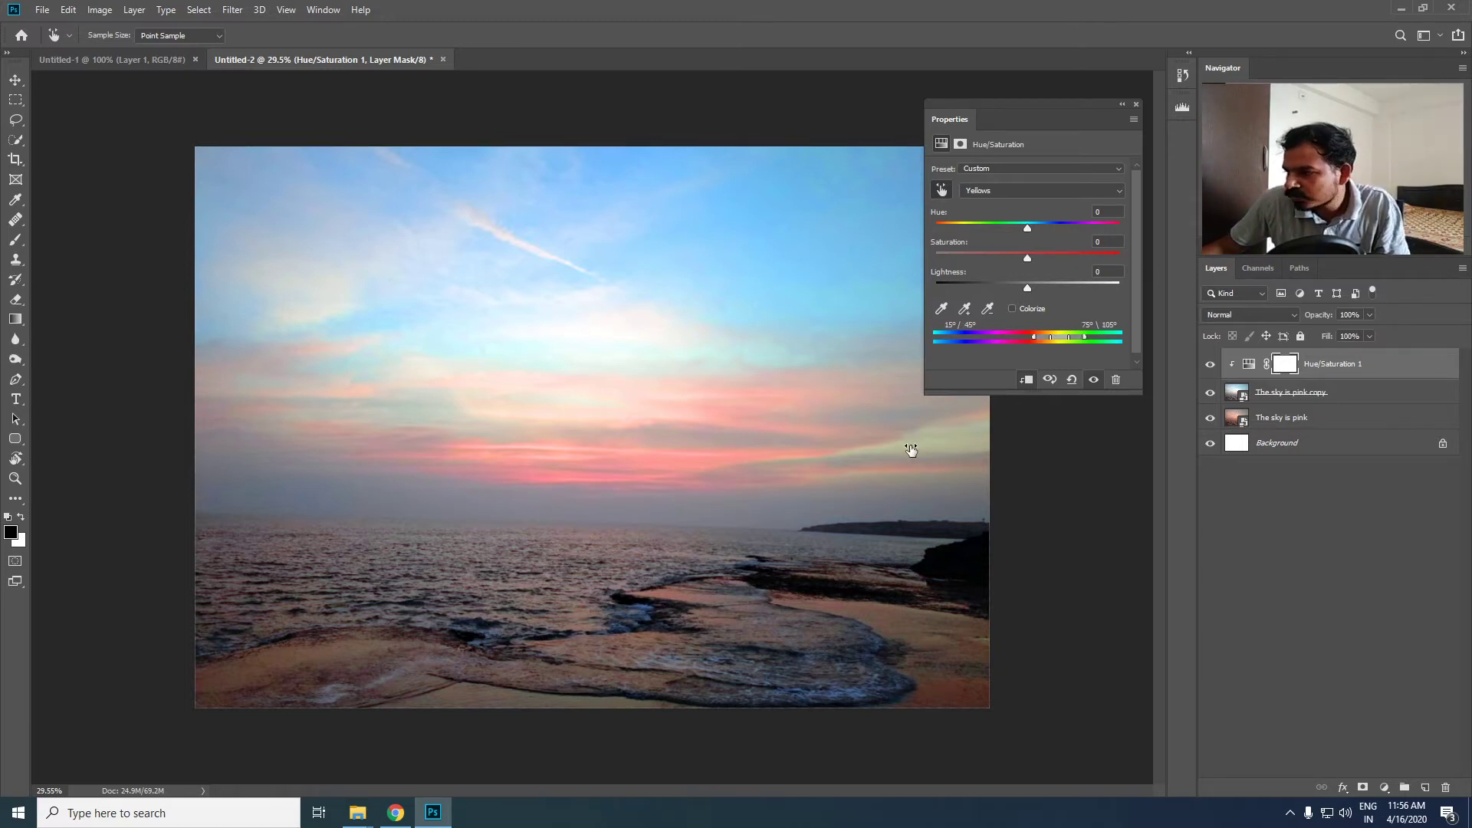
left_click_drag(910, 450, 922, 450)
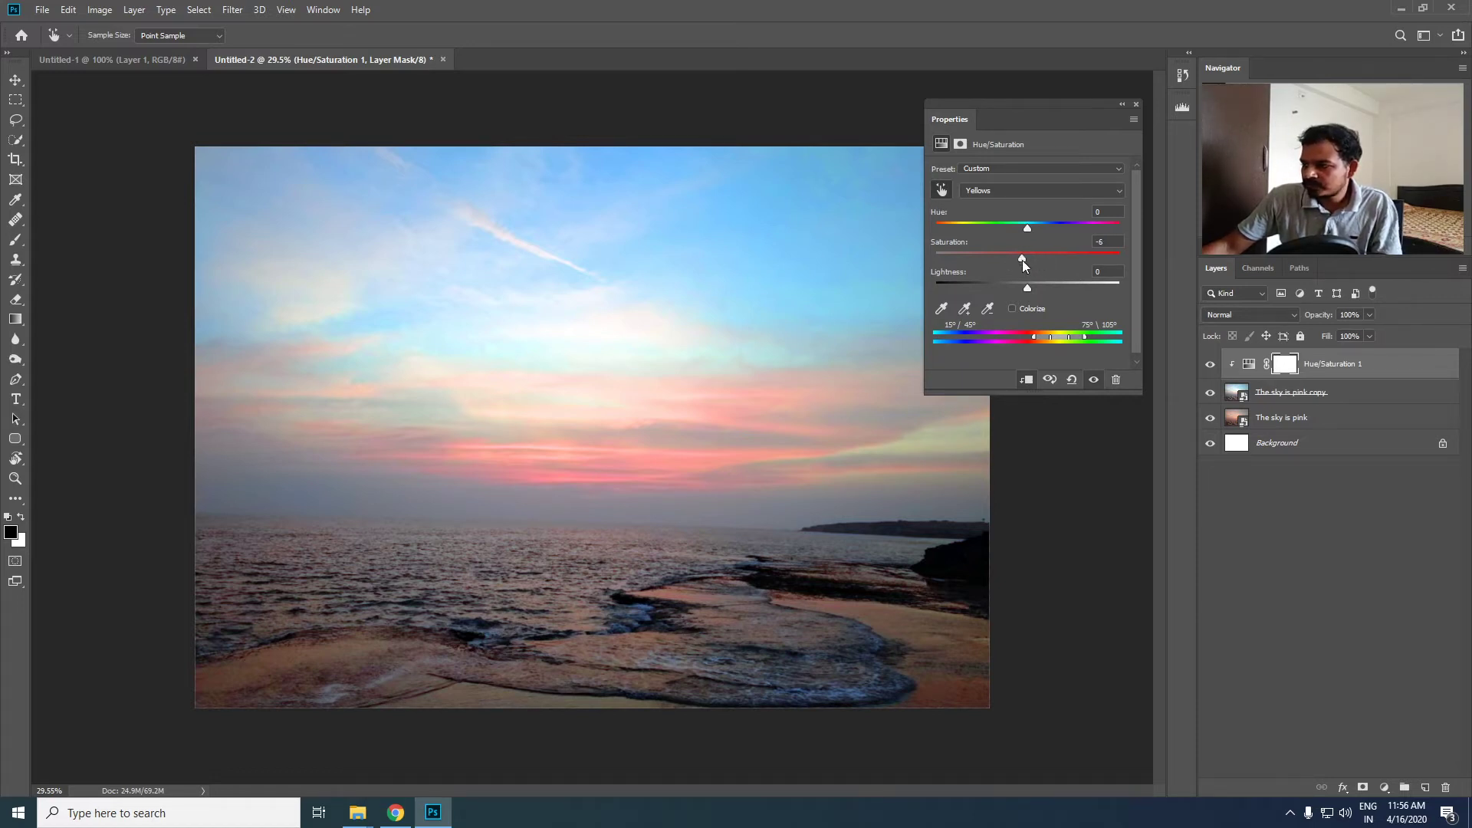
mouse_move(1022, 260)
left_mouse_down()
mouse_move(1084, 256)
mouse_move(1033, 259)
left_mouse_up()
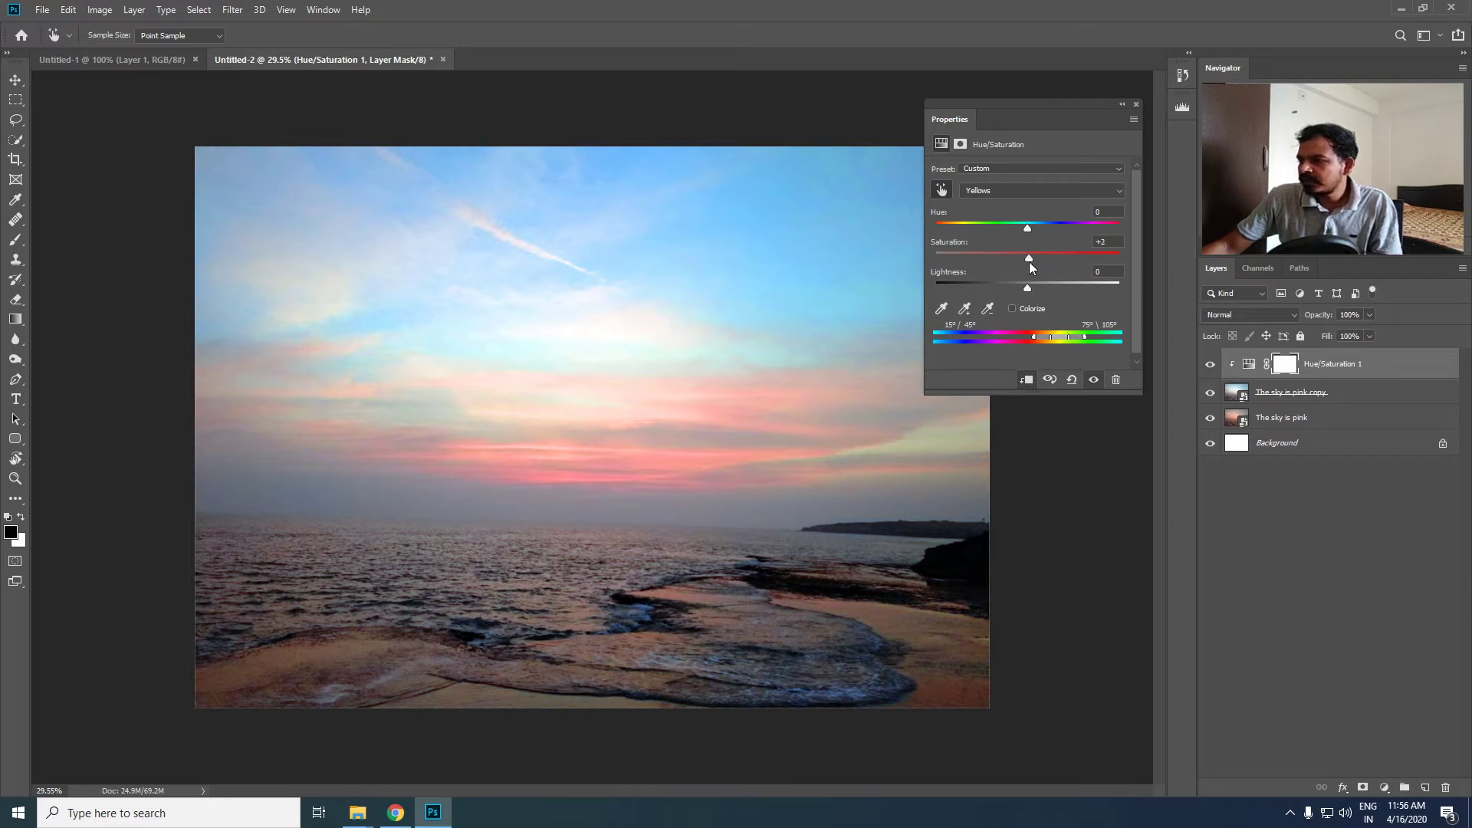
left_click_drag(1047, 260, 1060, 260)
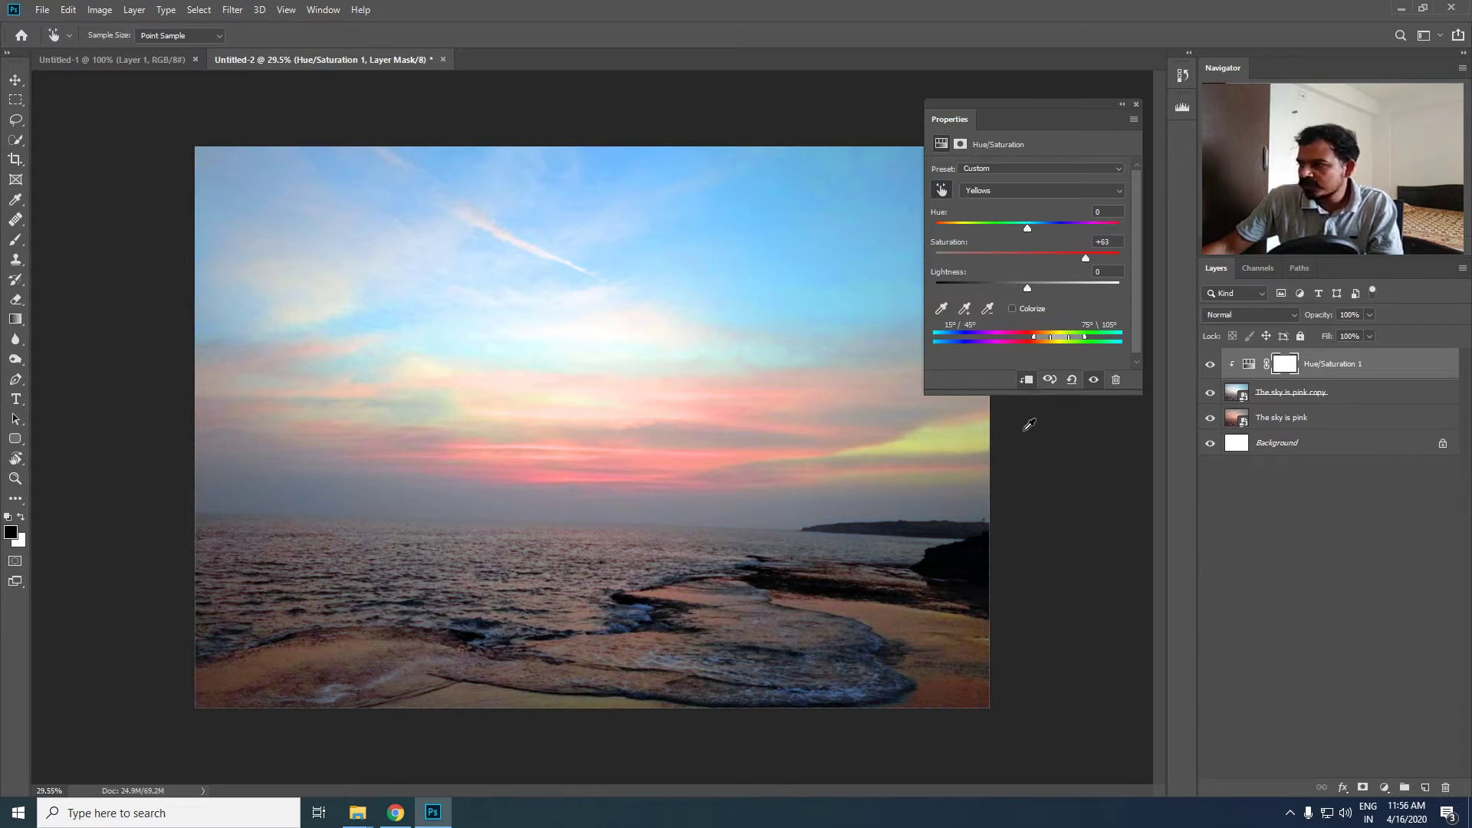
left_click(1072, 379)
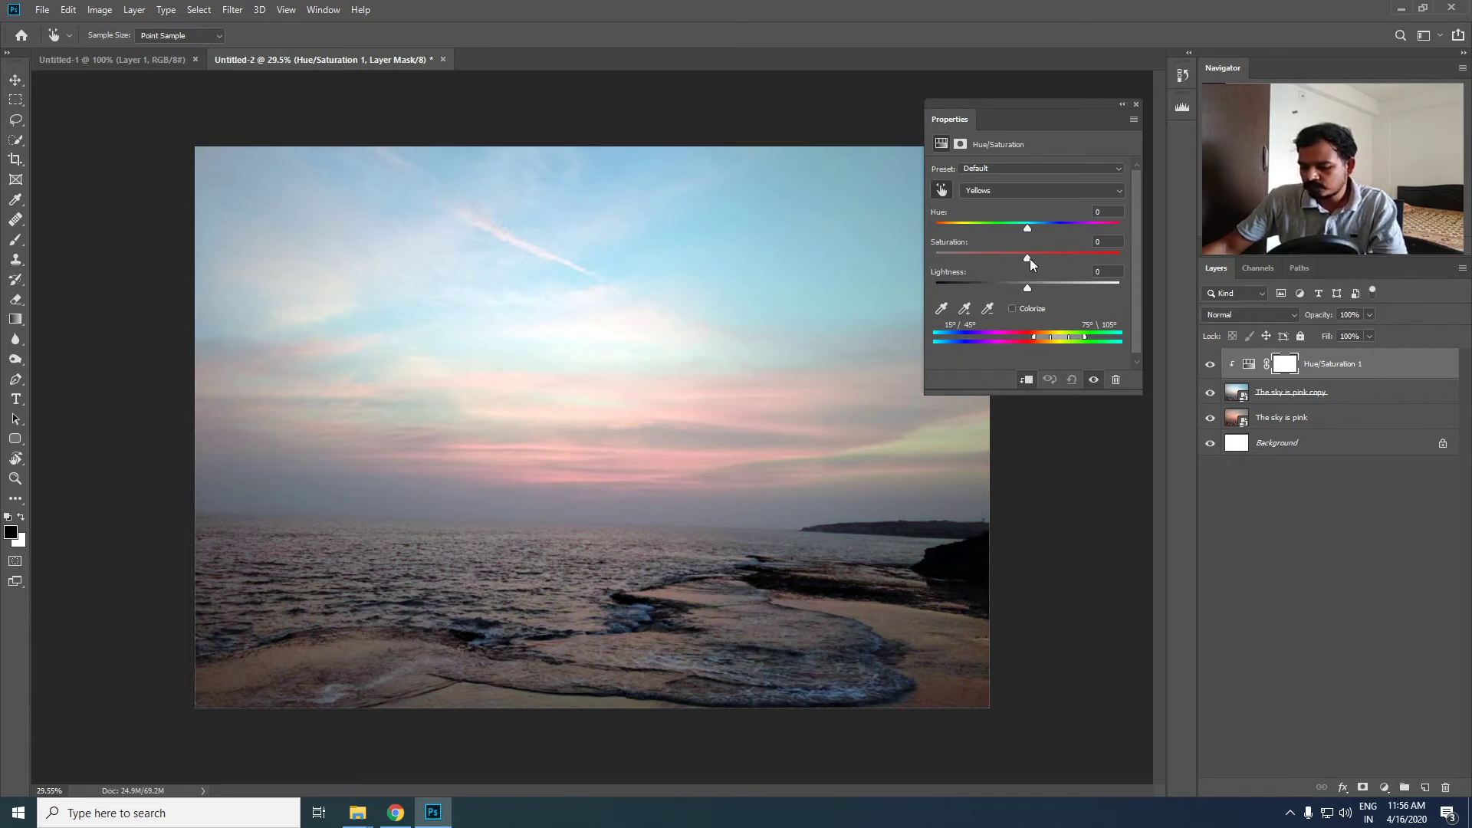
key("ctrl+z")
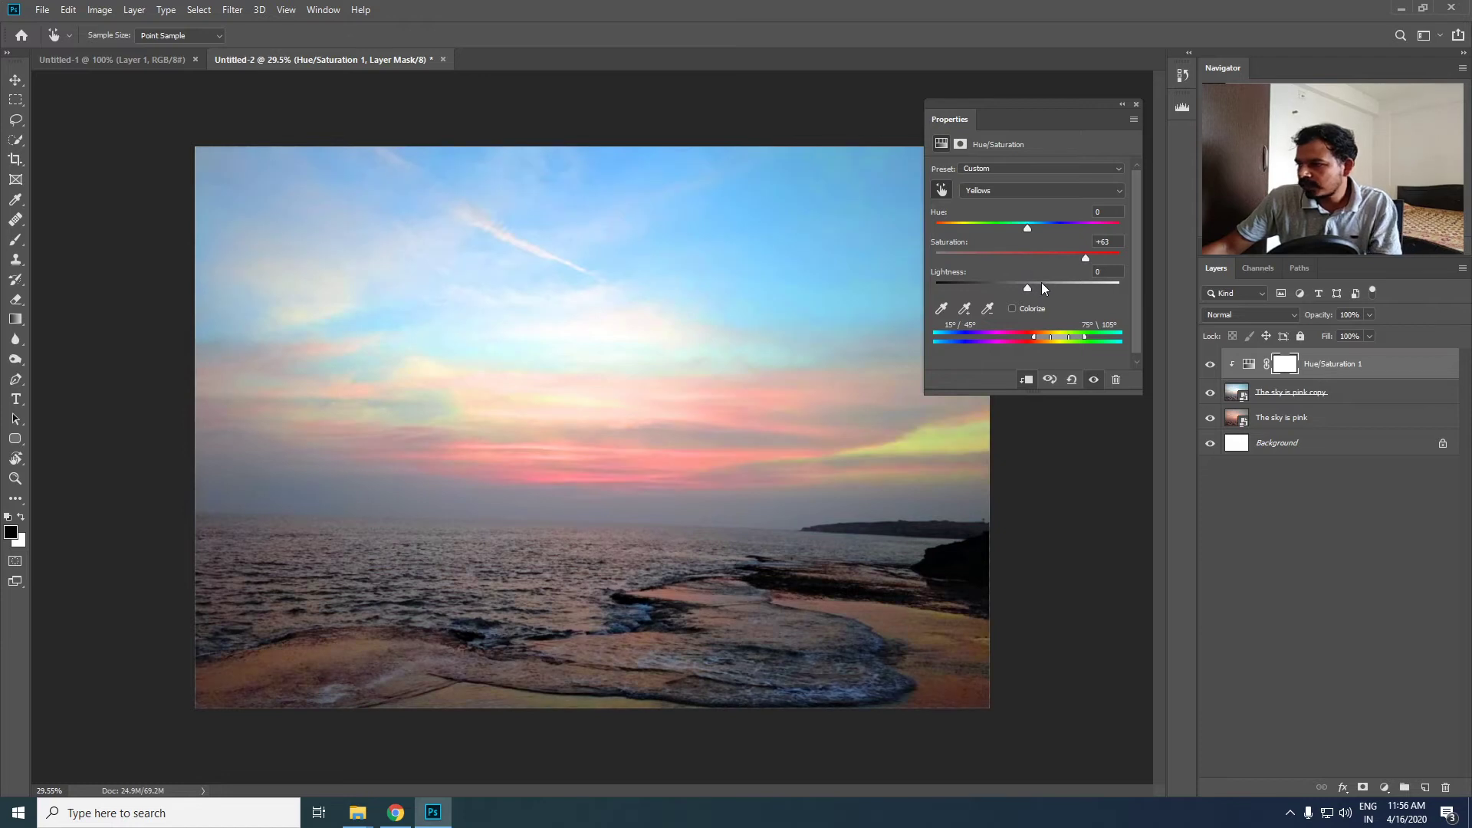
- Lower the Yellows saturation to +11 in the Hue/Saturation adjustment
left_click_drag(1084, 256, 1028, 254)
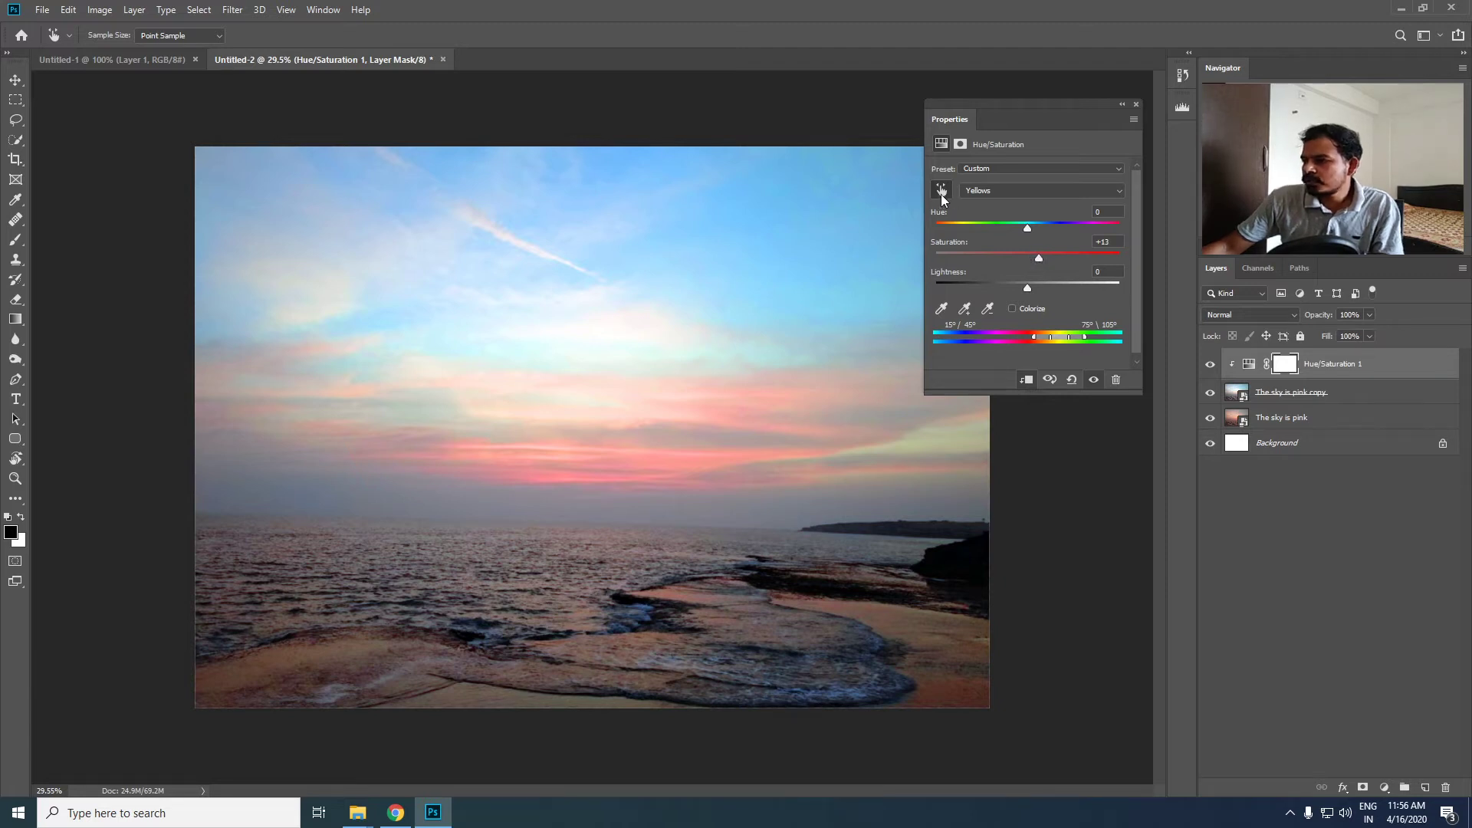
key("v")
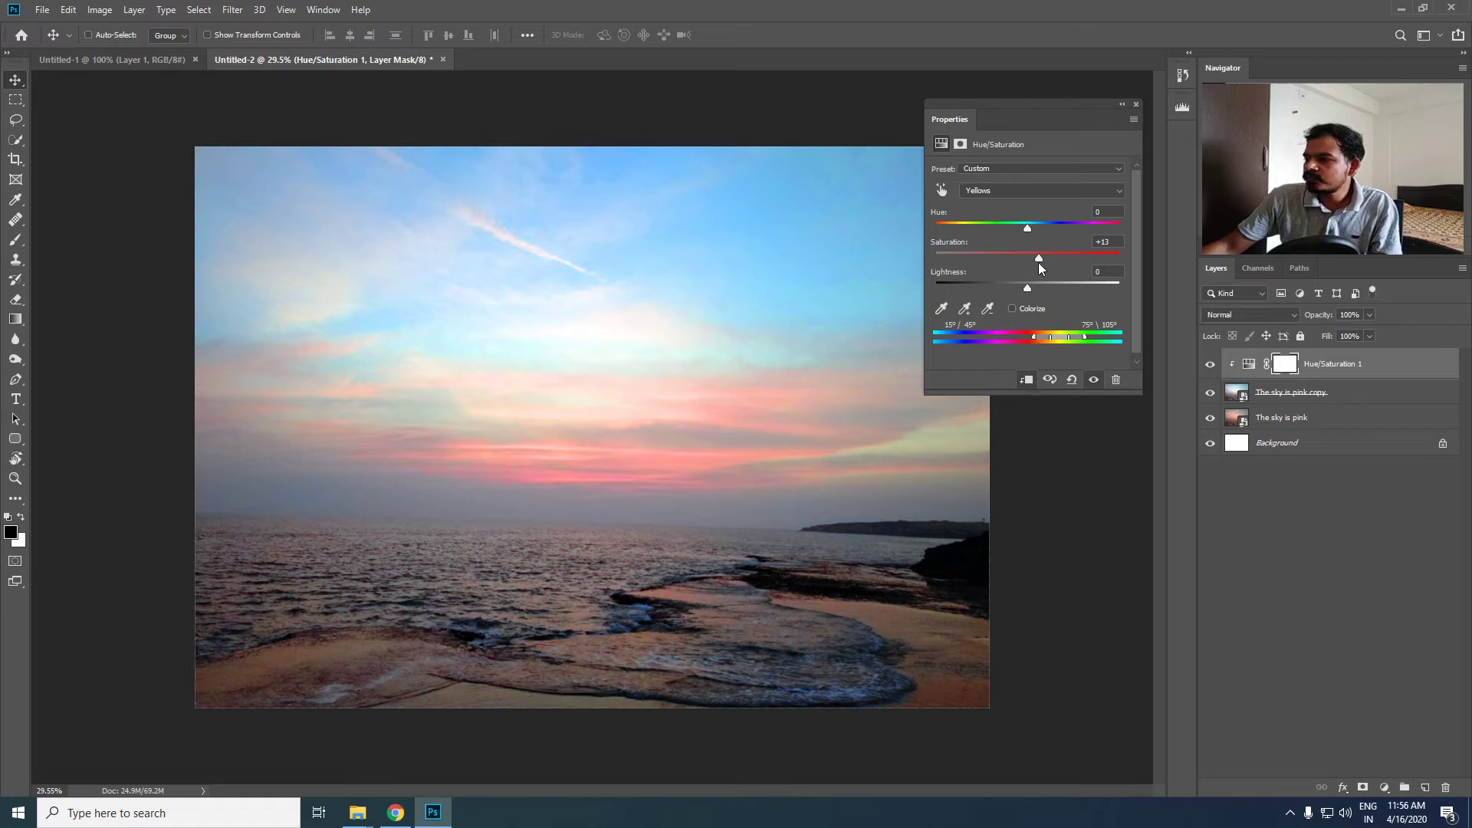
mouse_move(1038, 259)
left_mouse_down()
mouse_move(1081, 254)
mouse_move(1037, 260)
left_mouse_up()
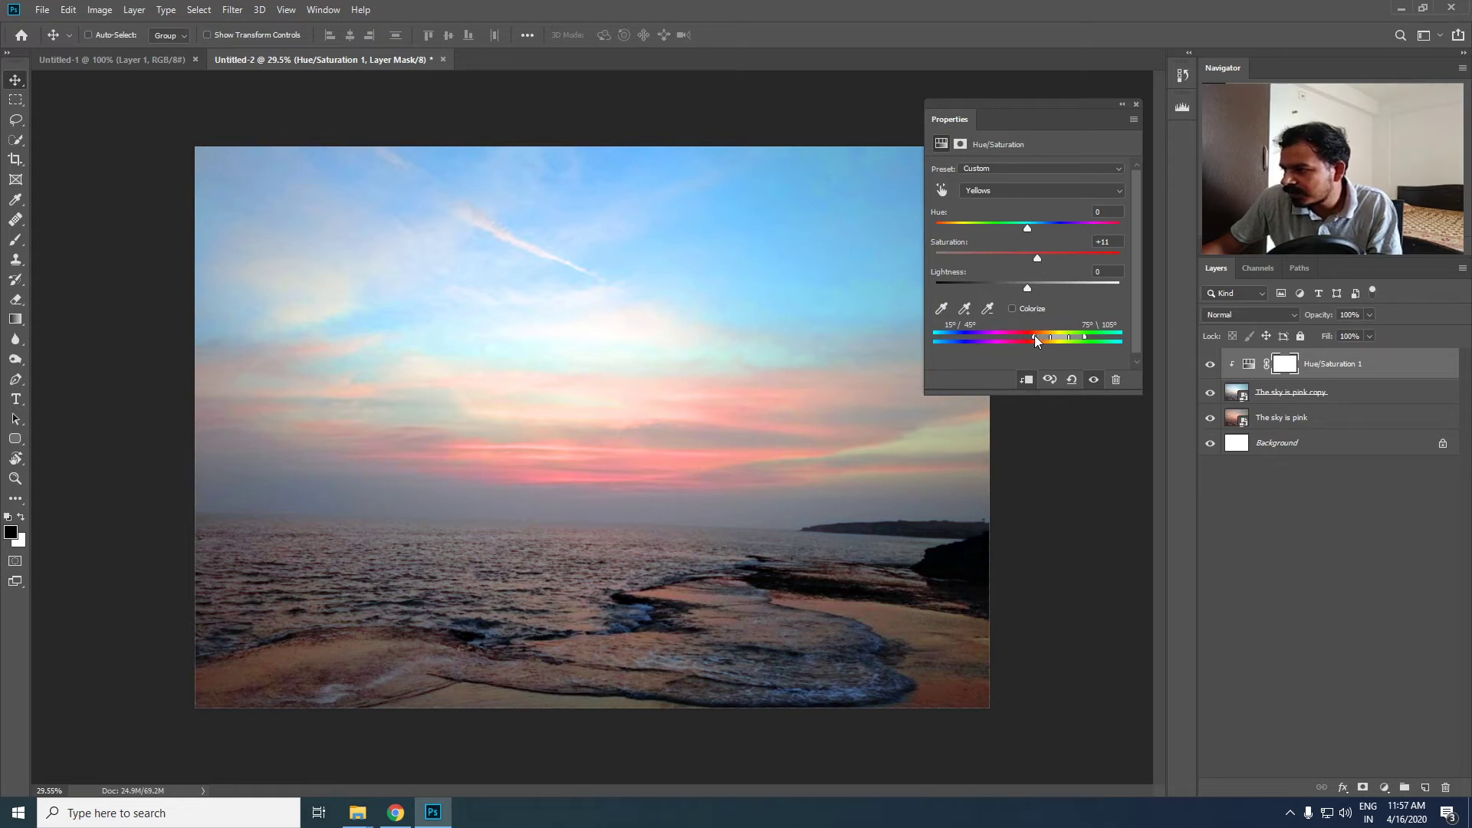
- Widen the Yellows colour range by moving its outer falloff limits to 198° and 179°, and close the adjustment's settings
left_click_drag(1034, 338, 909, 336)
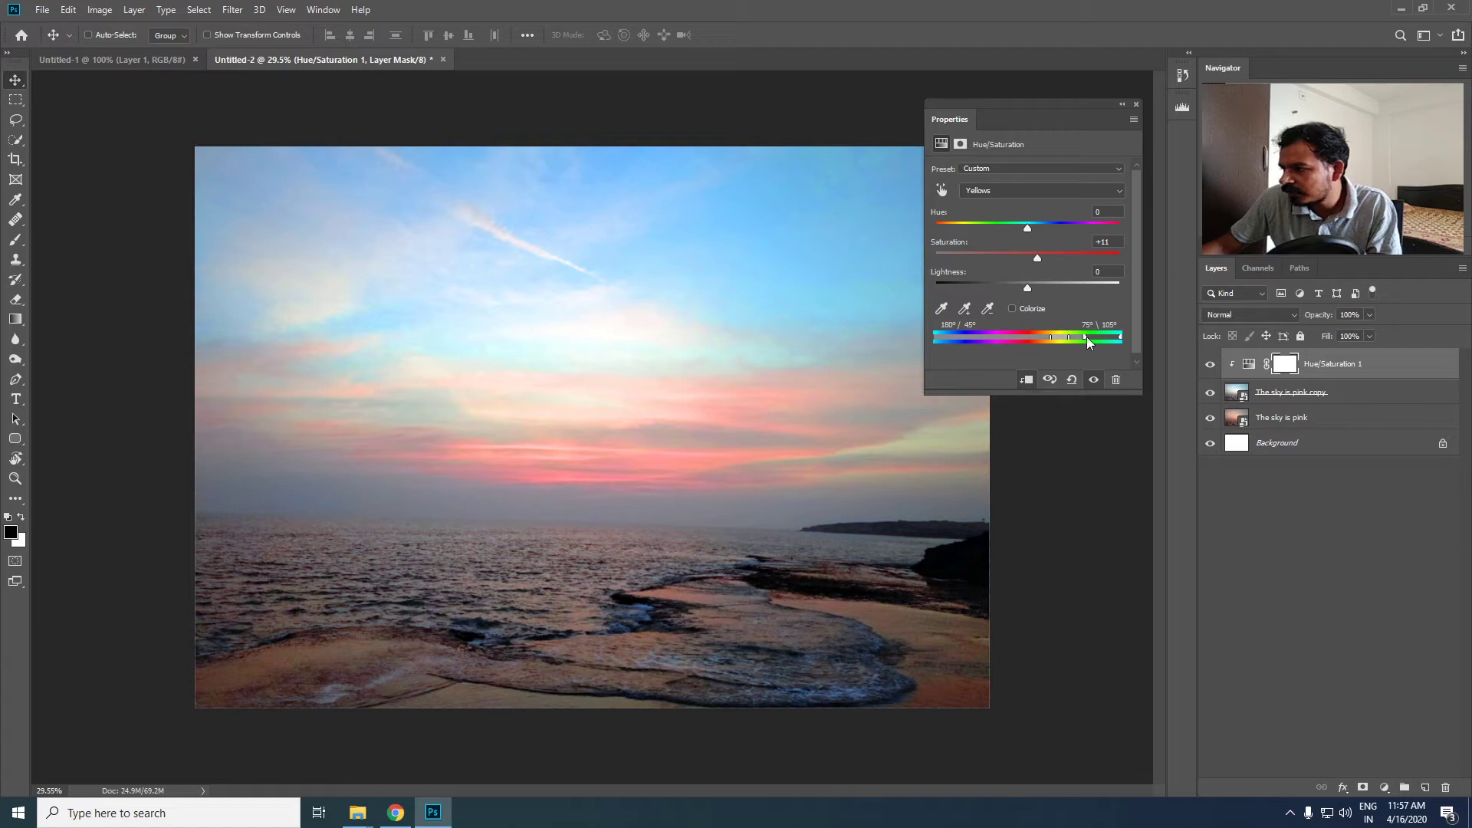
left_click_drag(1084, 338, 1120, 338)
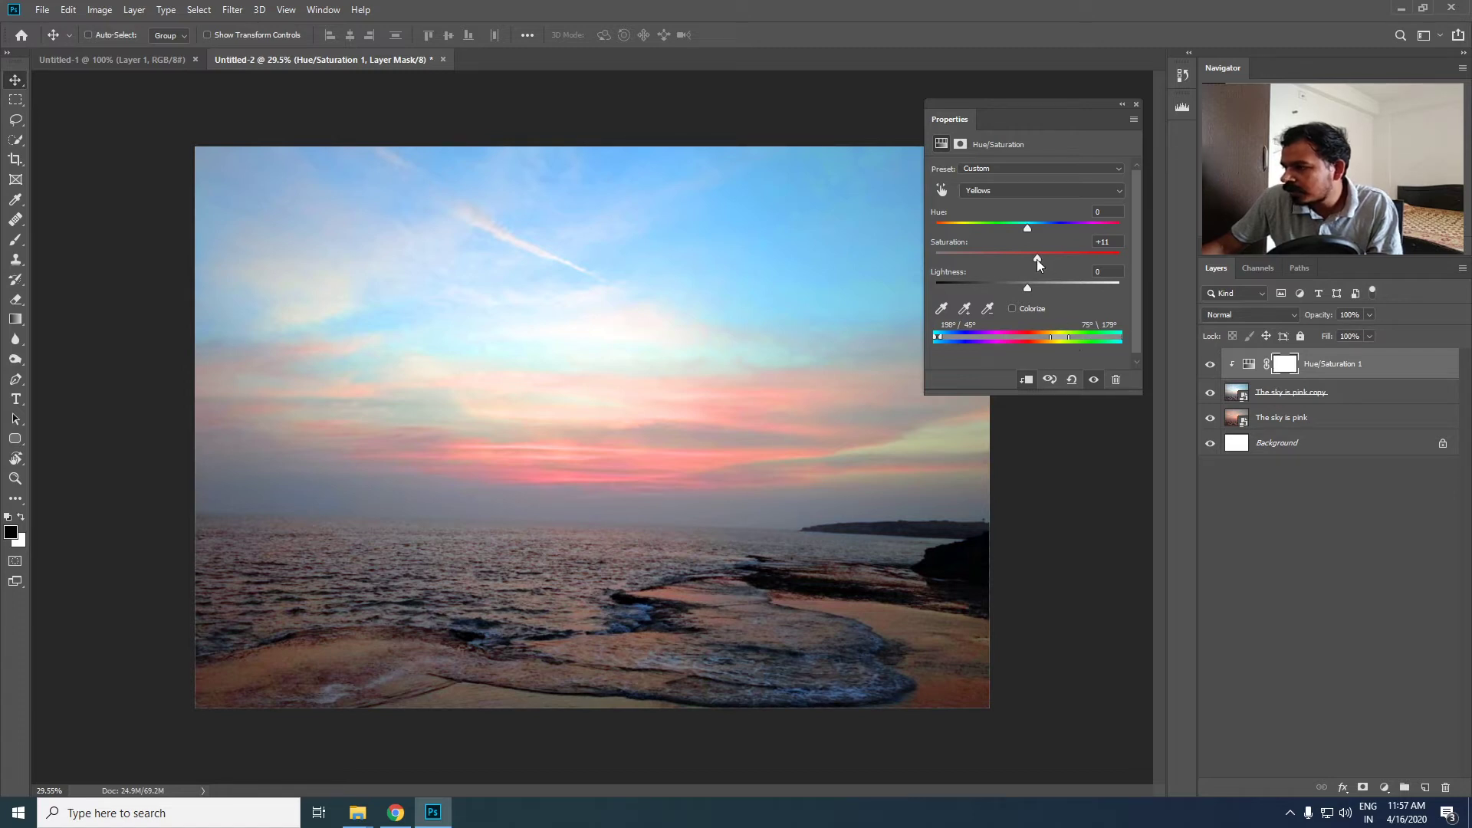
mouse_move(1037, 258)
left_mouse_down()
mouse_move(1110, 261)
mouse_move(1038, 268)
left_mouse_up()
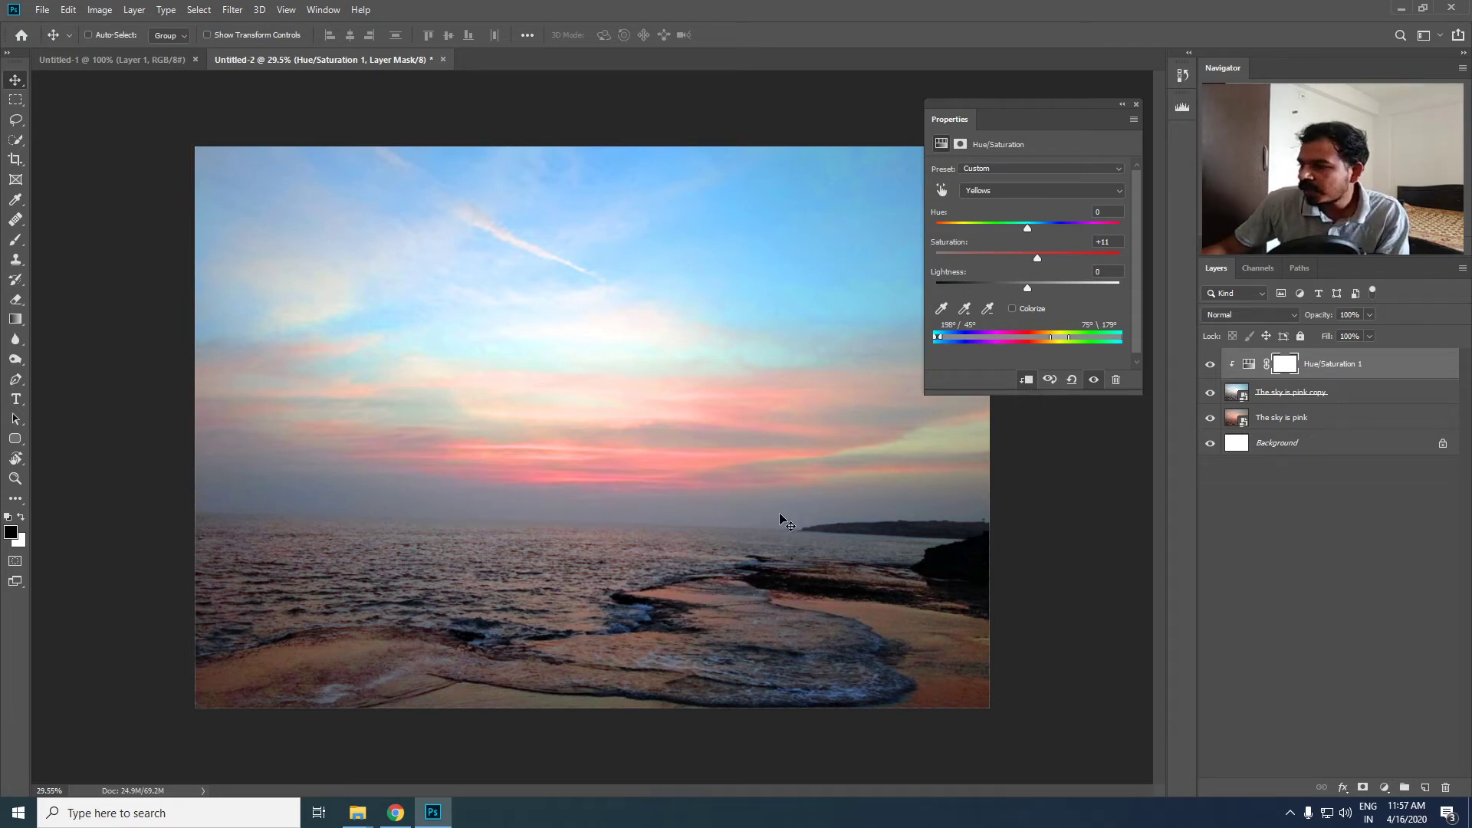
left_click(1136, 105)
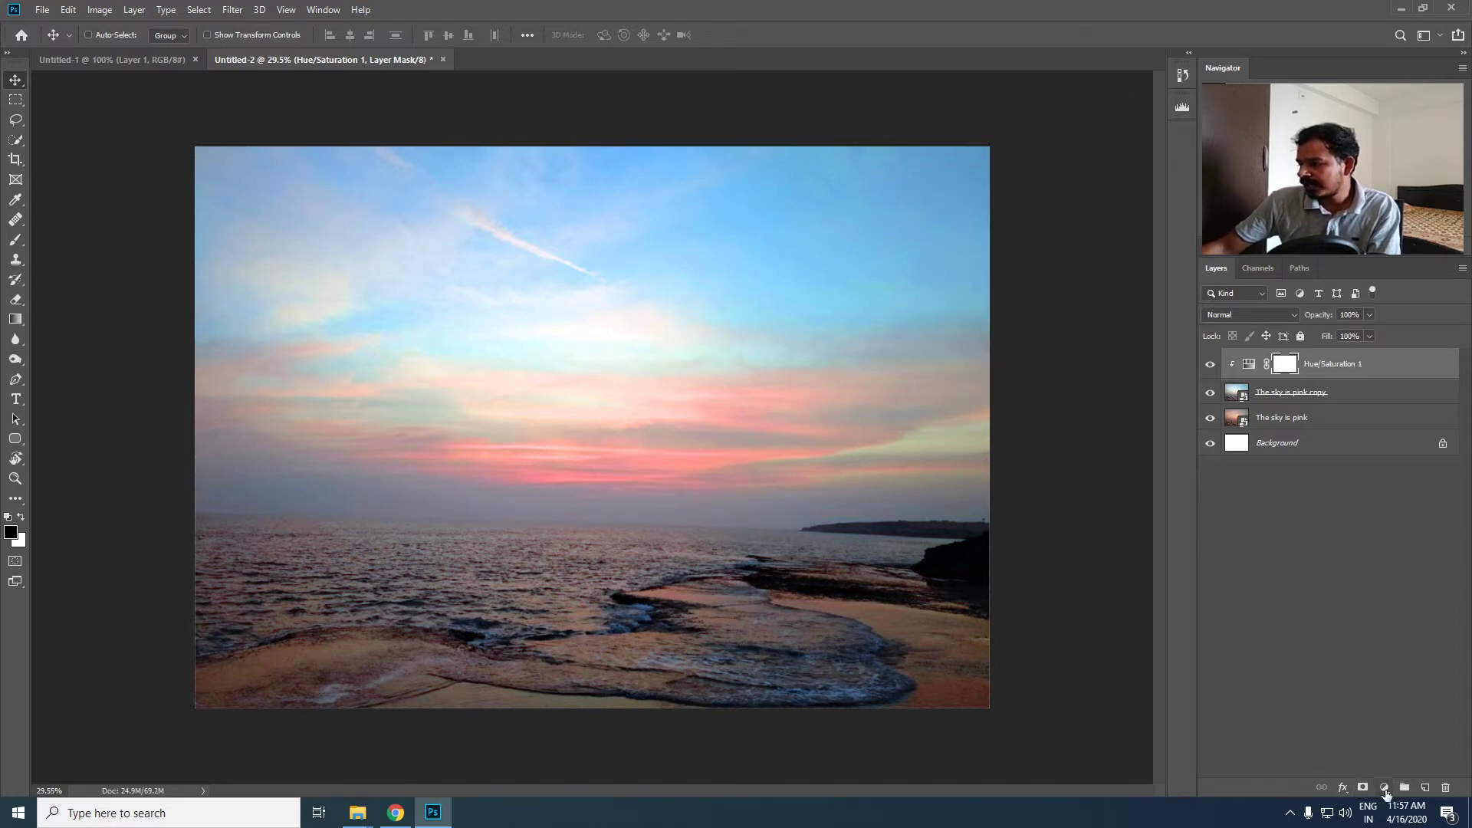
- Add a Selective Color adjustment layer above Hue/Saturation 1 and clip it to the photo copy beneath
left_click(1384, 788)
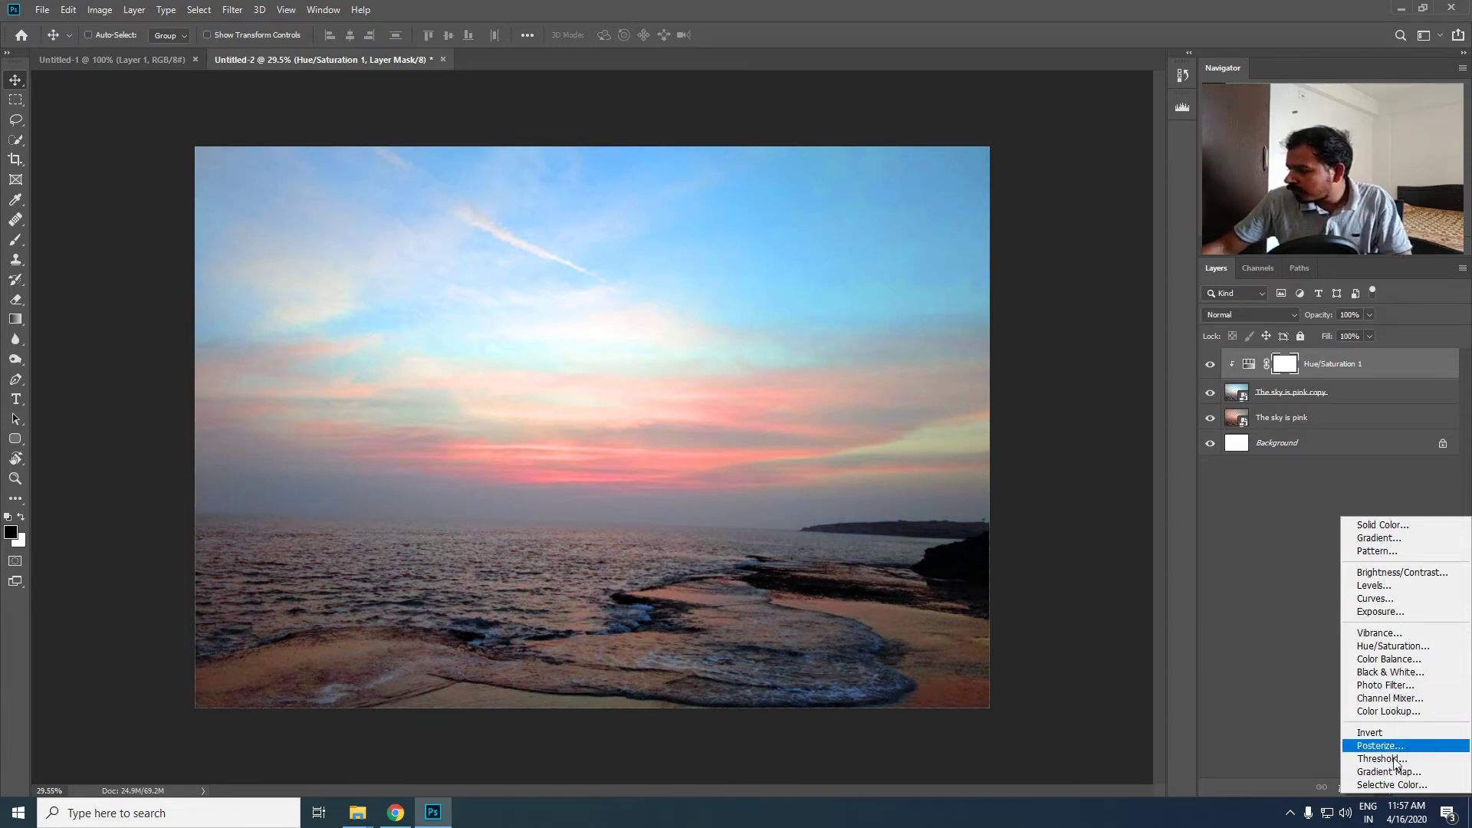
left_click(1391, 784)
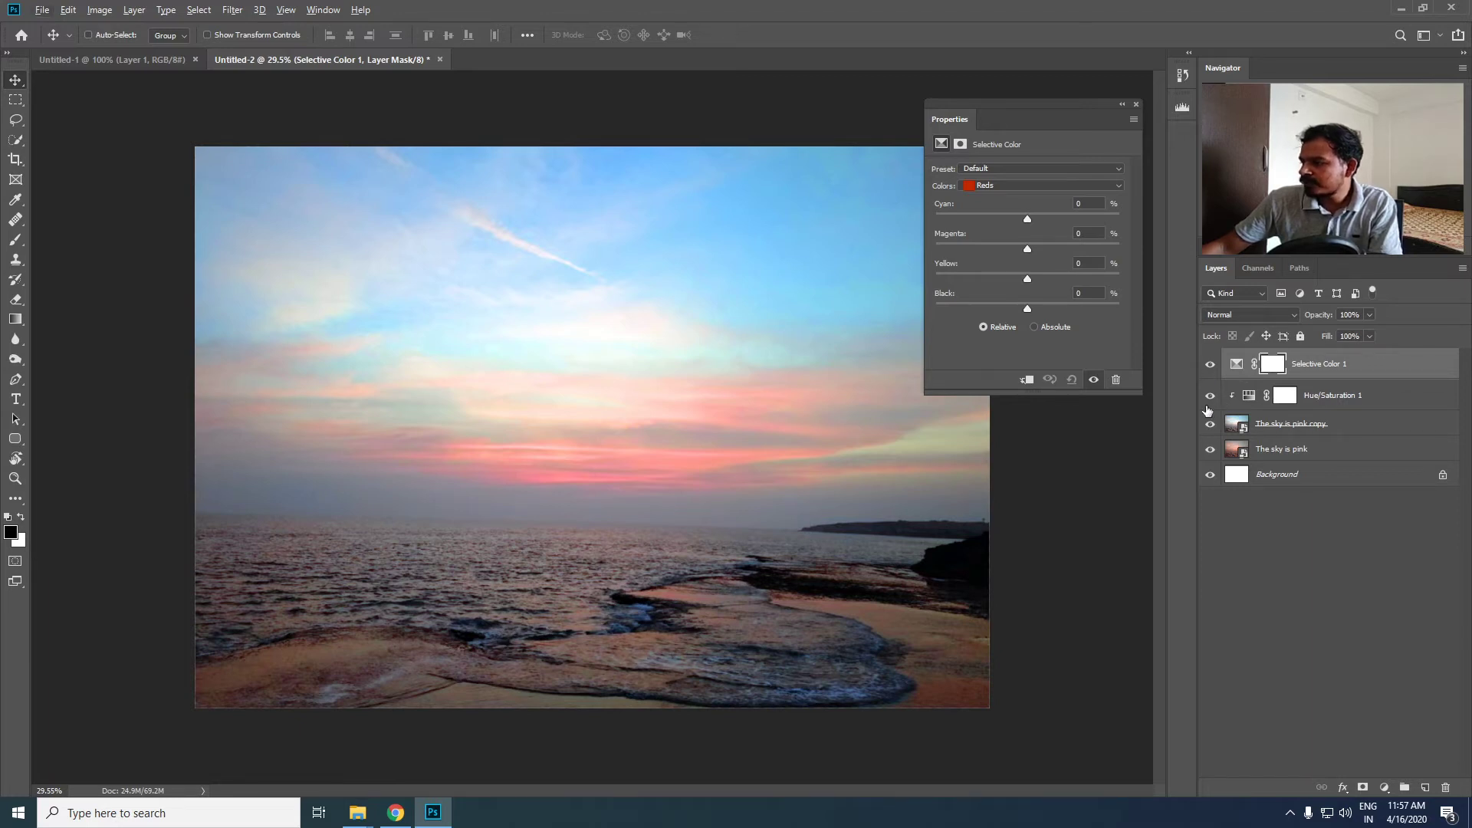
left_click_drag(1237, 452, 1384, 376)
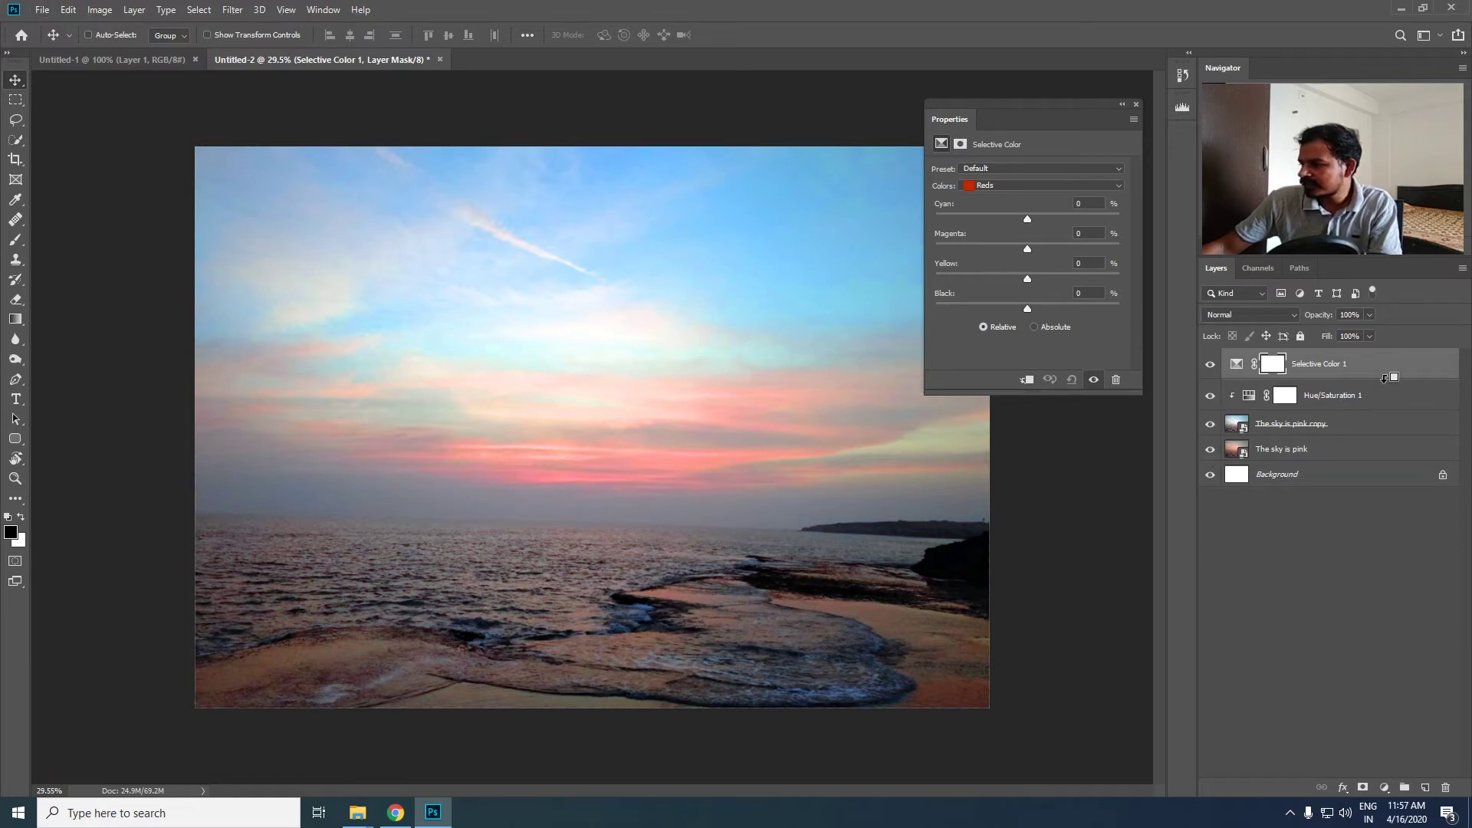
left_click(1383, 377, "alt")
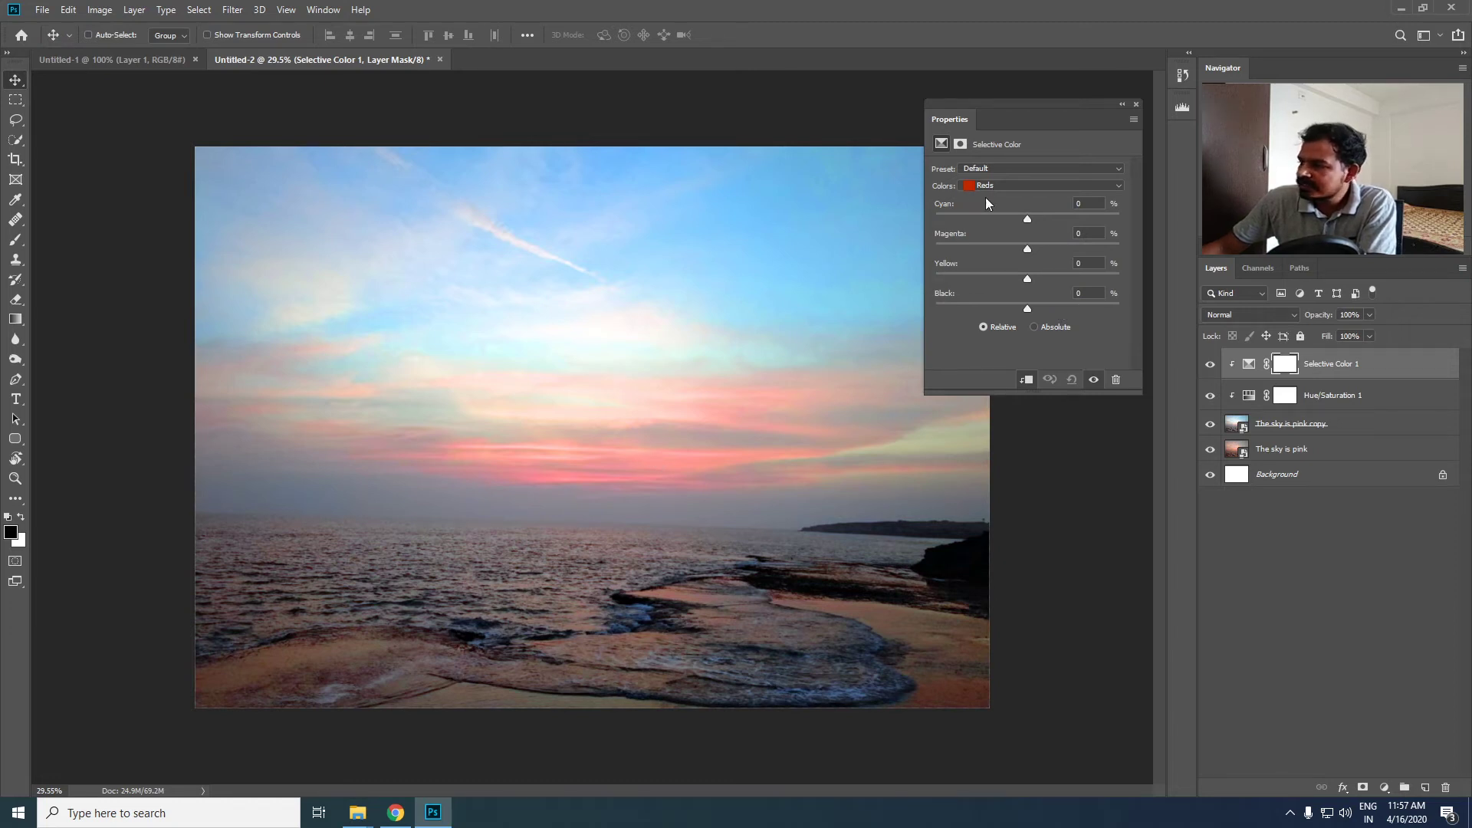
- Adjust the Selective Color Reds to Cyan +2%, Magenta +8% and Black +5%
left_click(1028, 247)
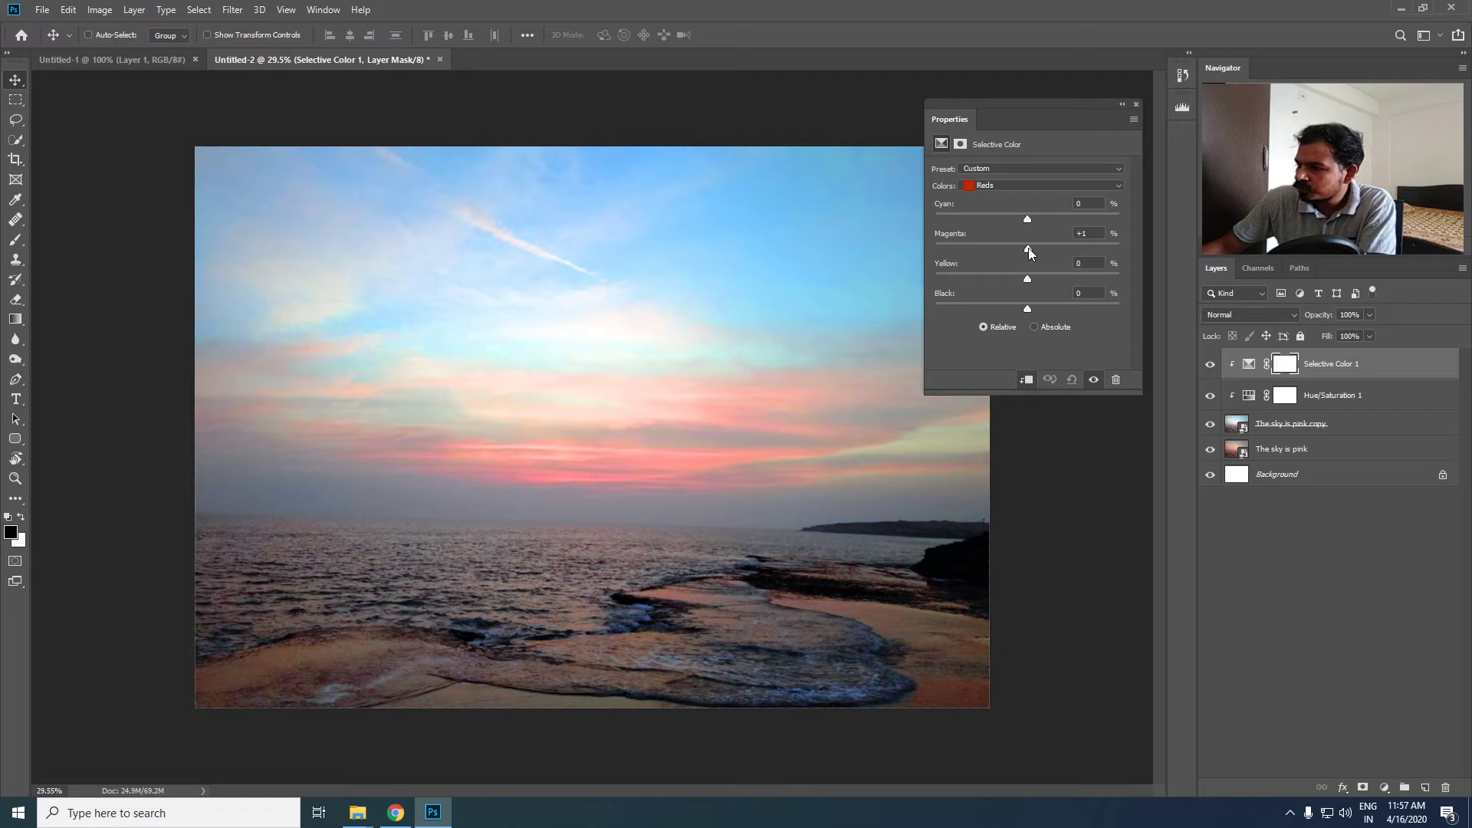
mouse_move(1025, 253)
left_mouse_down()
mouse_move(1078, 256)
mouse_move(1042, 259)
left_mouse_up()
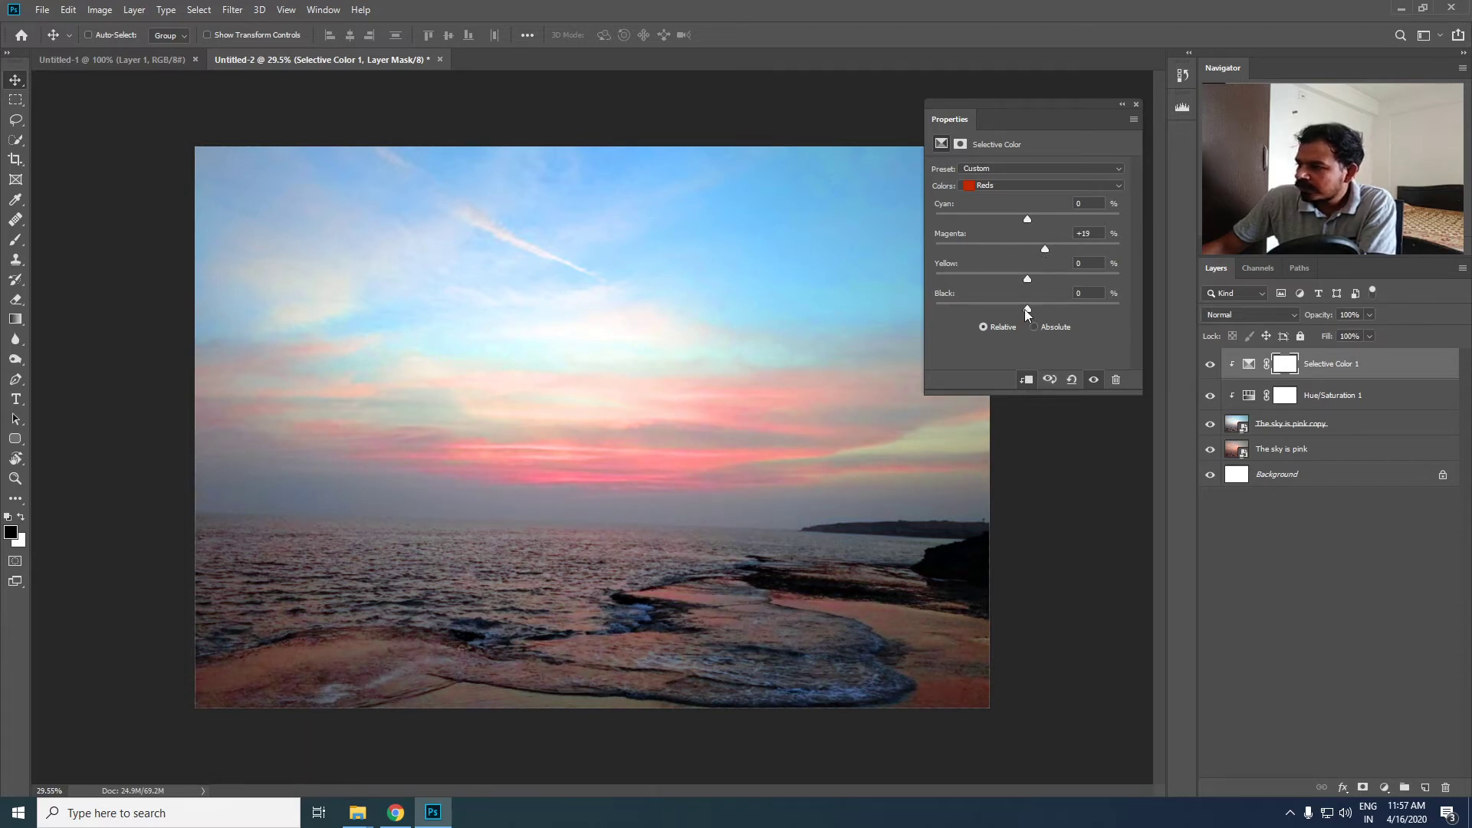
left_click_drag(1028, 310, 1062, 310)
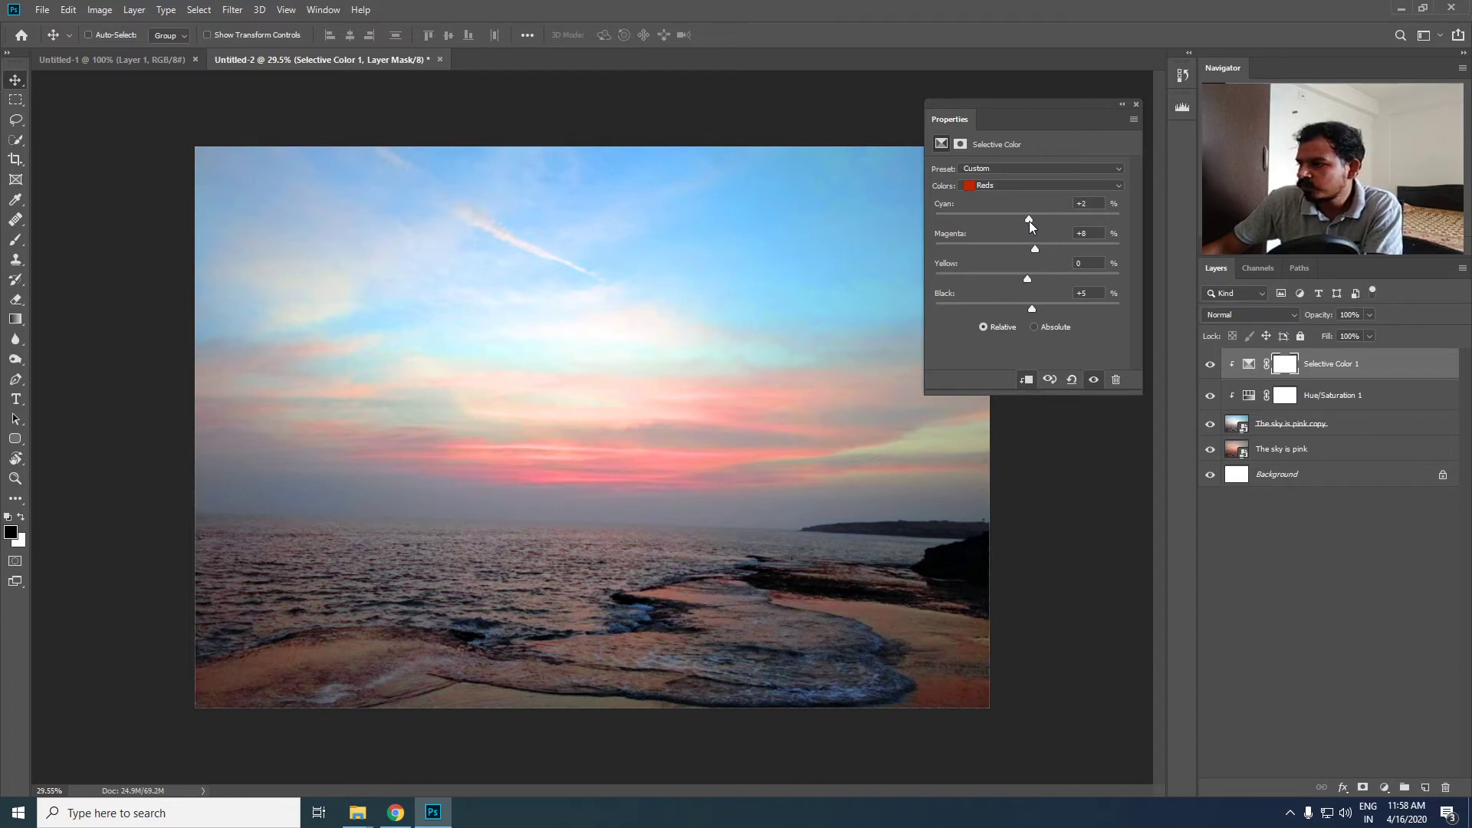
- Set the Cyan amount of the Selective Color Cyans to -3%
left_click(1118, 184)
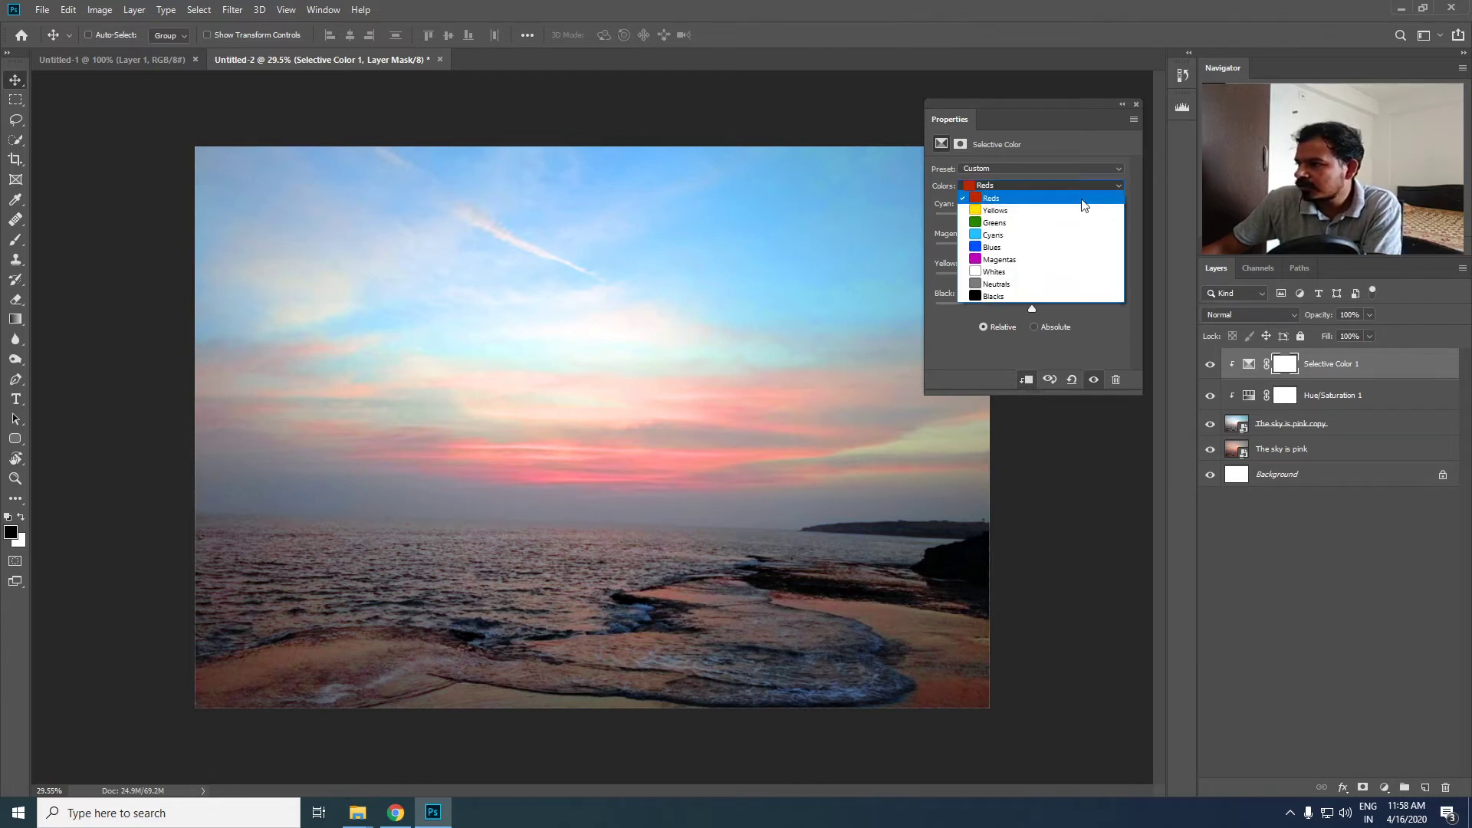
left_click(1020, 231)
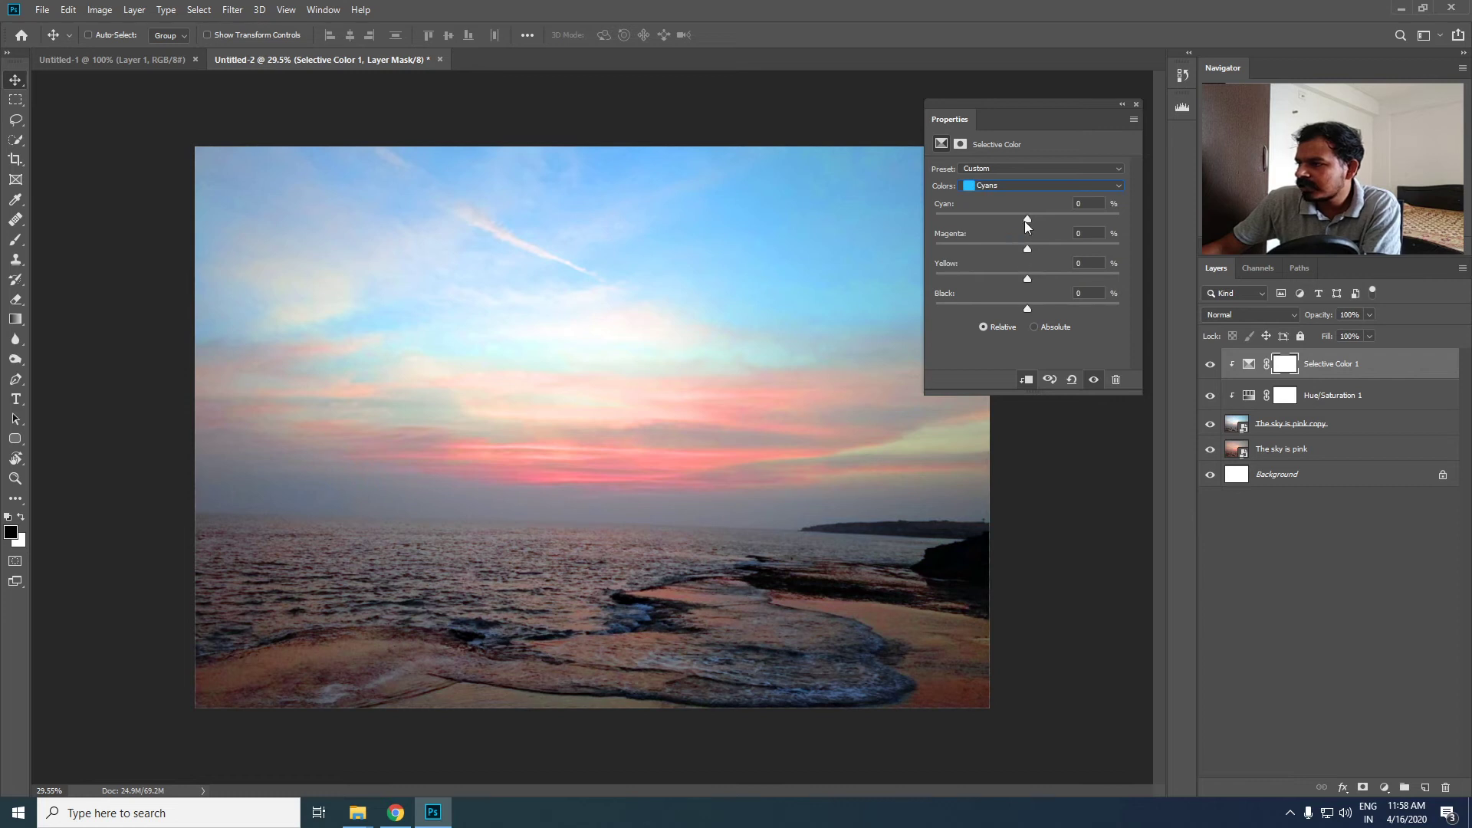
left_click_drag(1092, 210, 1033, 231)
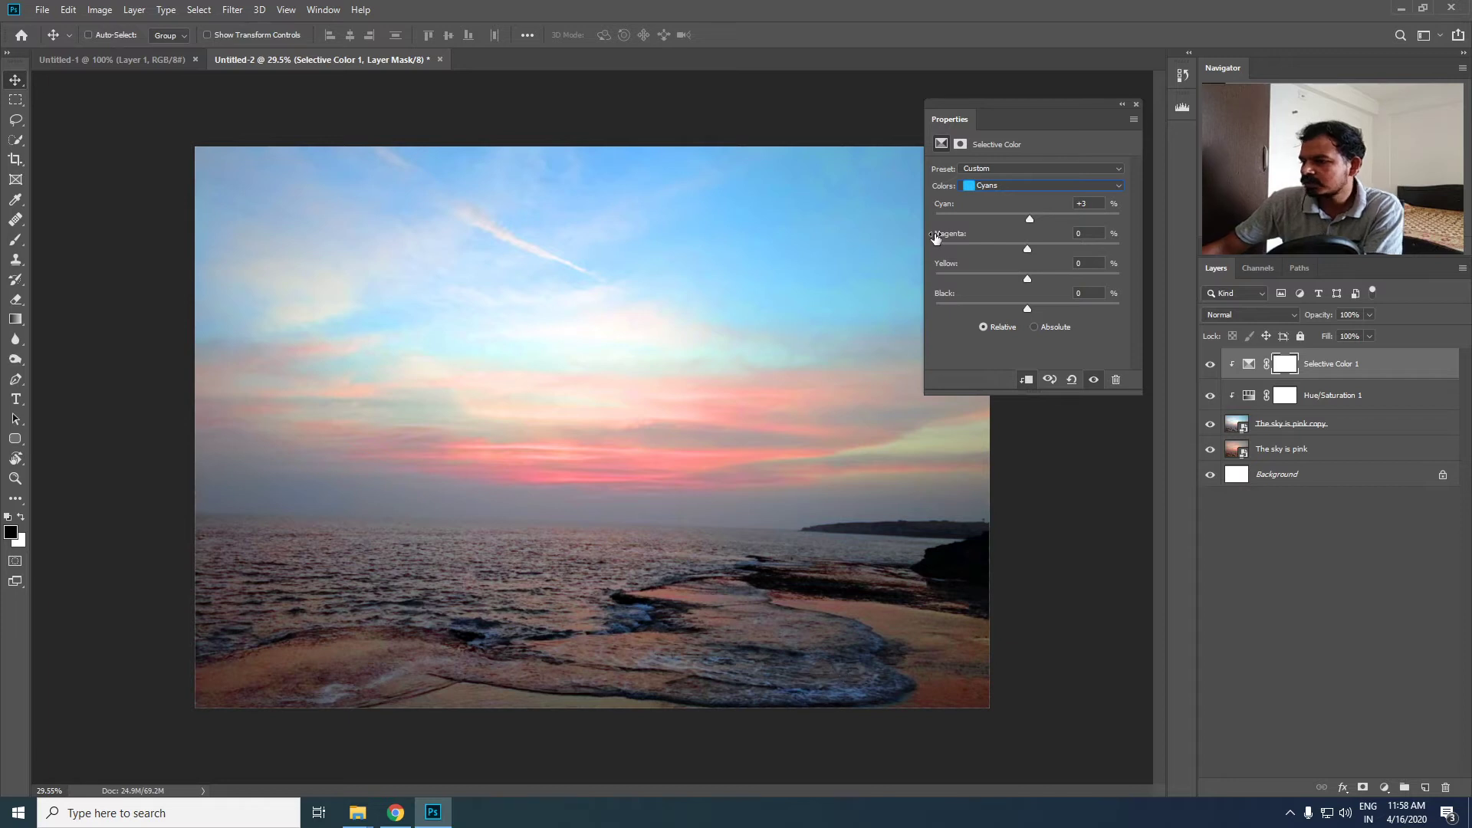
left_click_drag(1041, 219, 1023, 219)
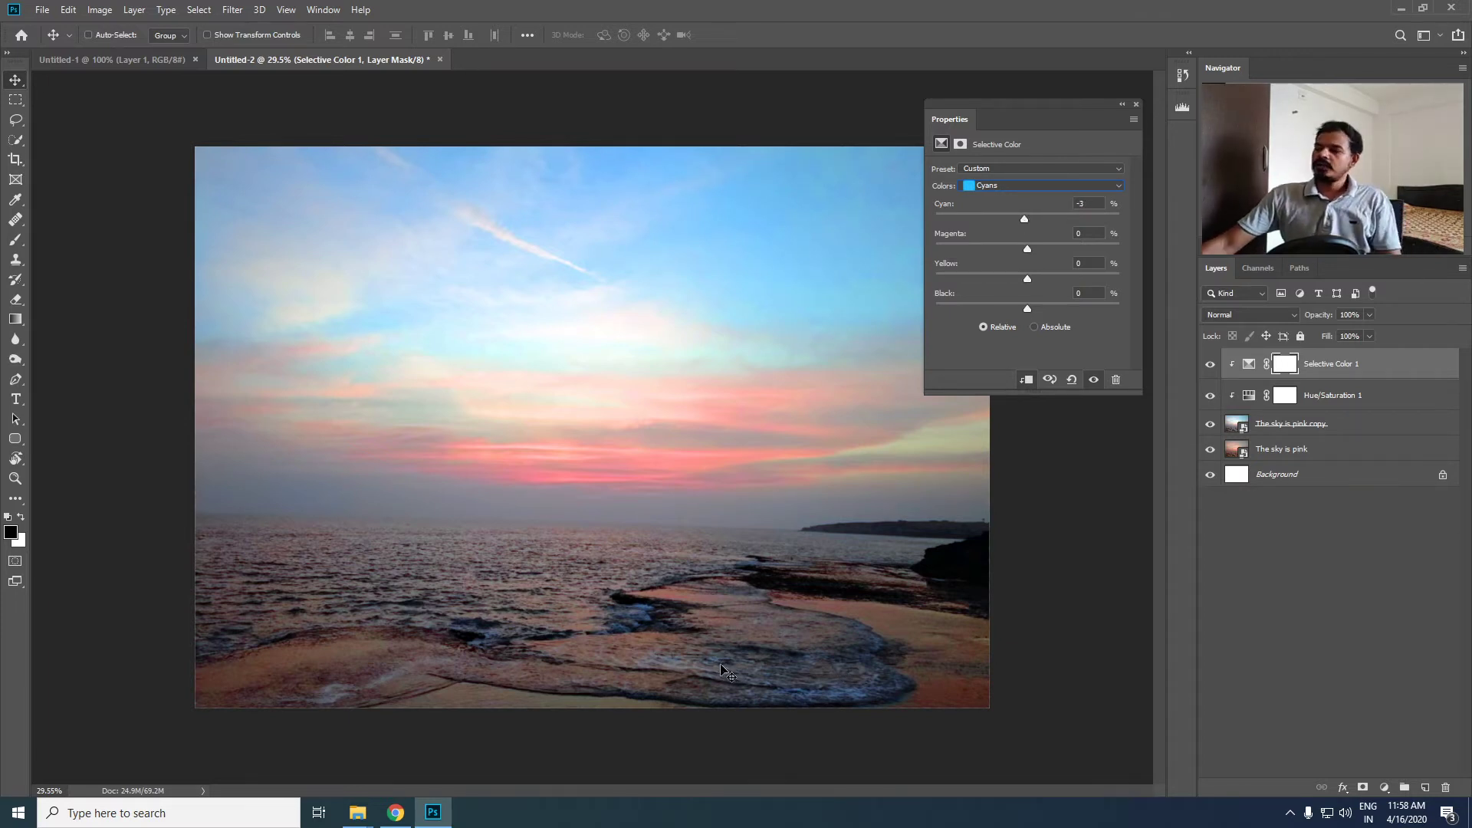
- Close the adjustment settings and compare the photo with the Selective Color layer hidden and shown
left_click(1136, 104)
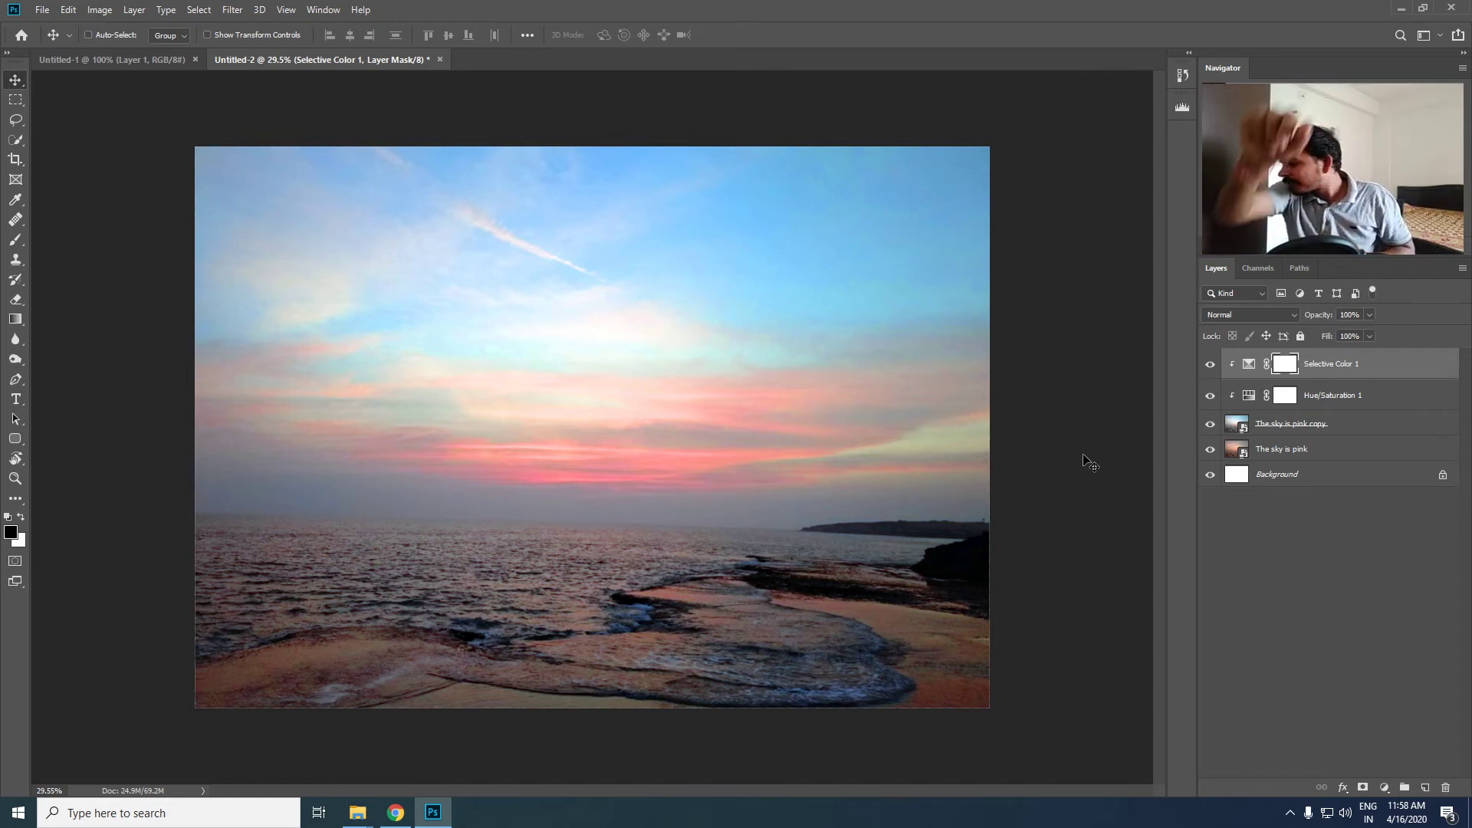
left_click(1209, 366)
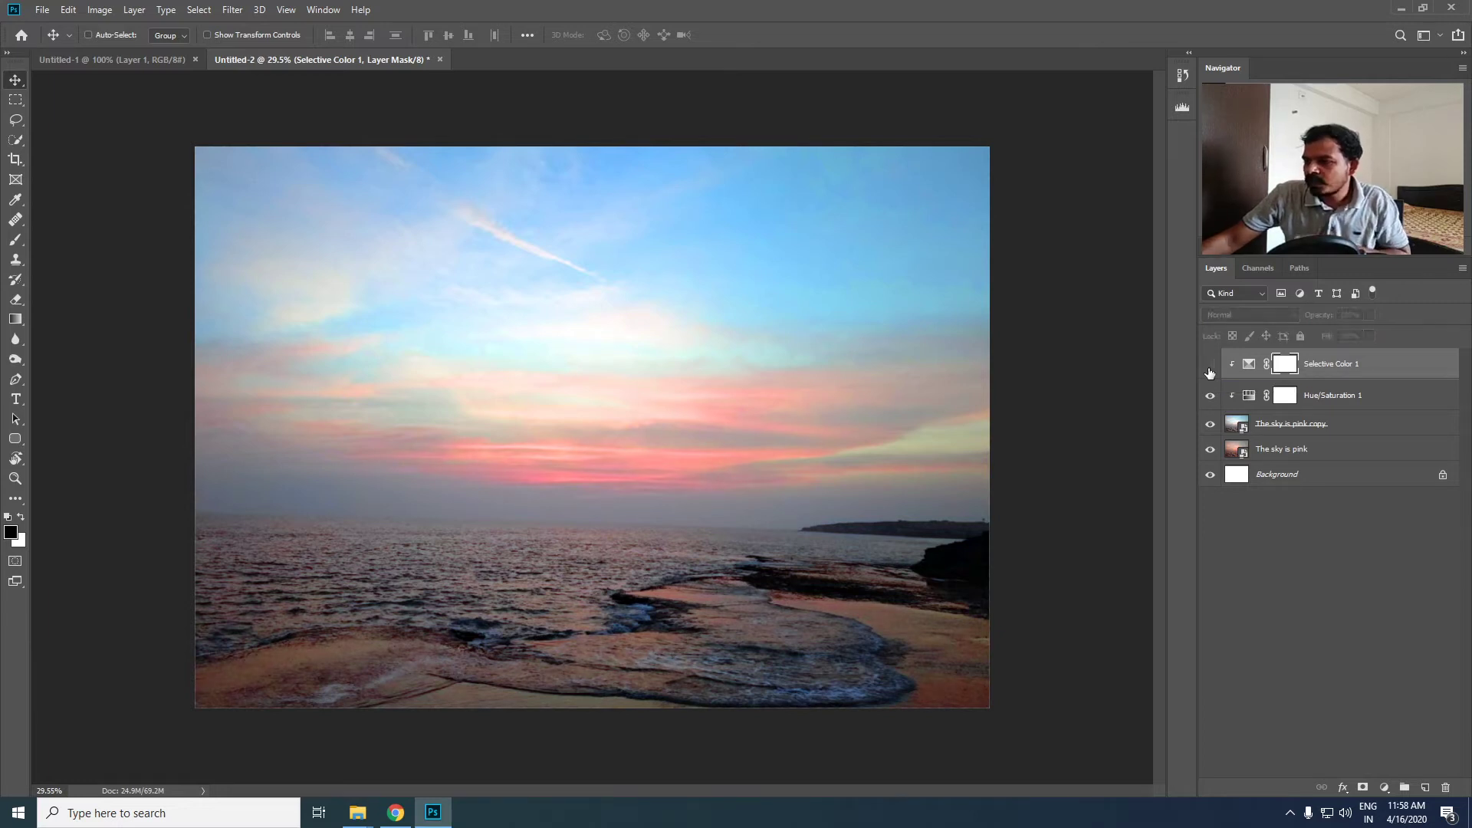
left_click(1209, 368)
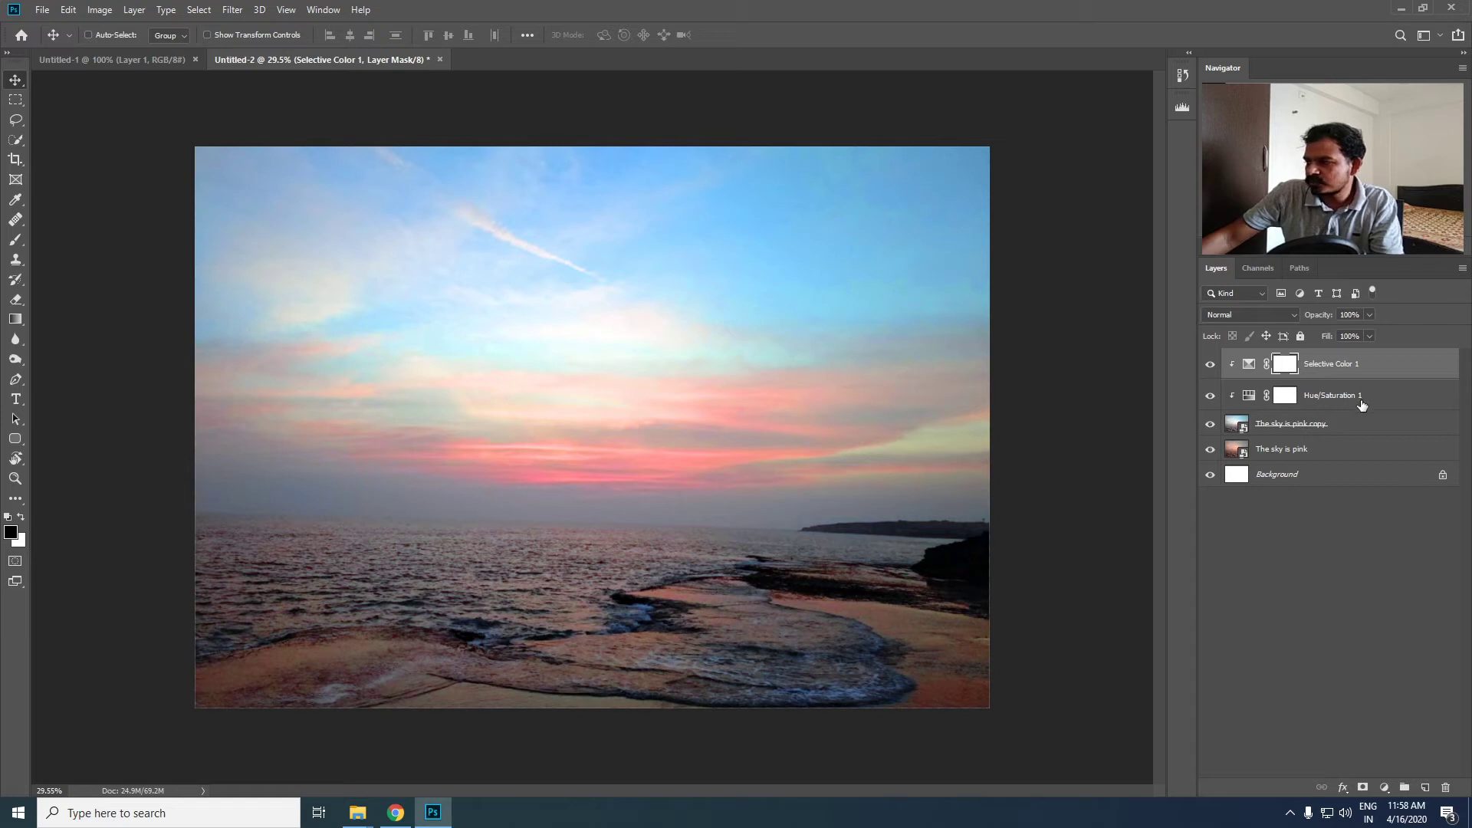
- Add a Levels adjustment layer above Selective Color 1 and clip it to the layers beneath
left_click(1382, 788)
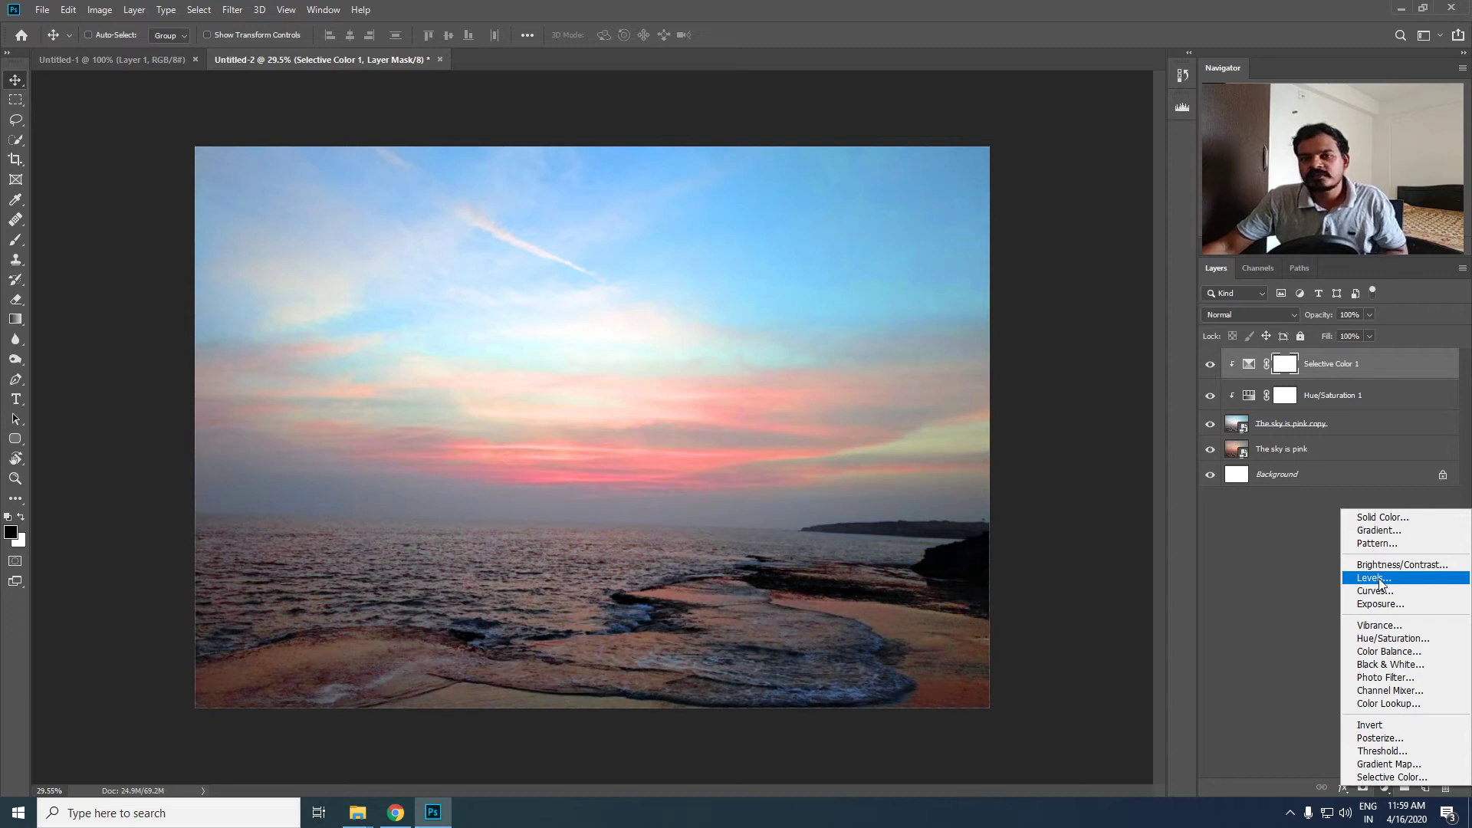
left_click(1380, 585)
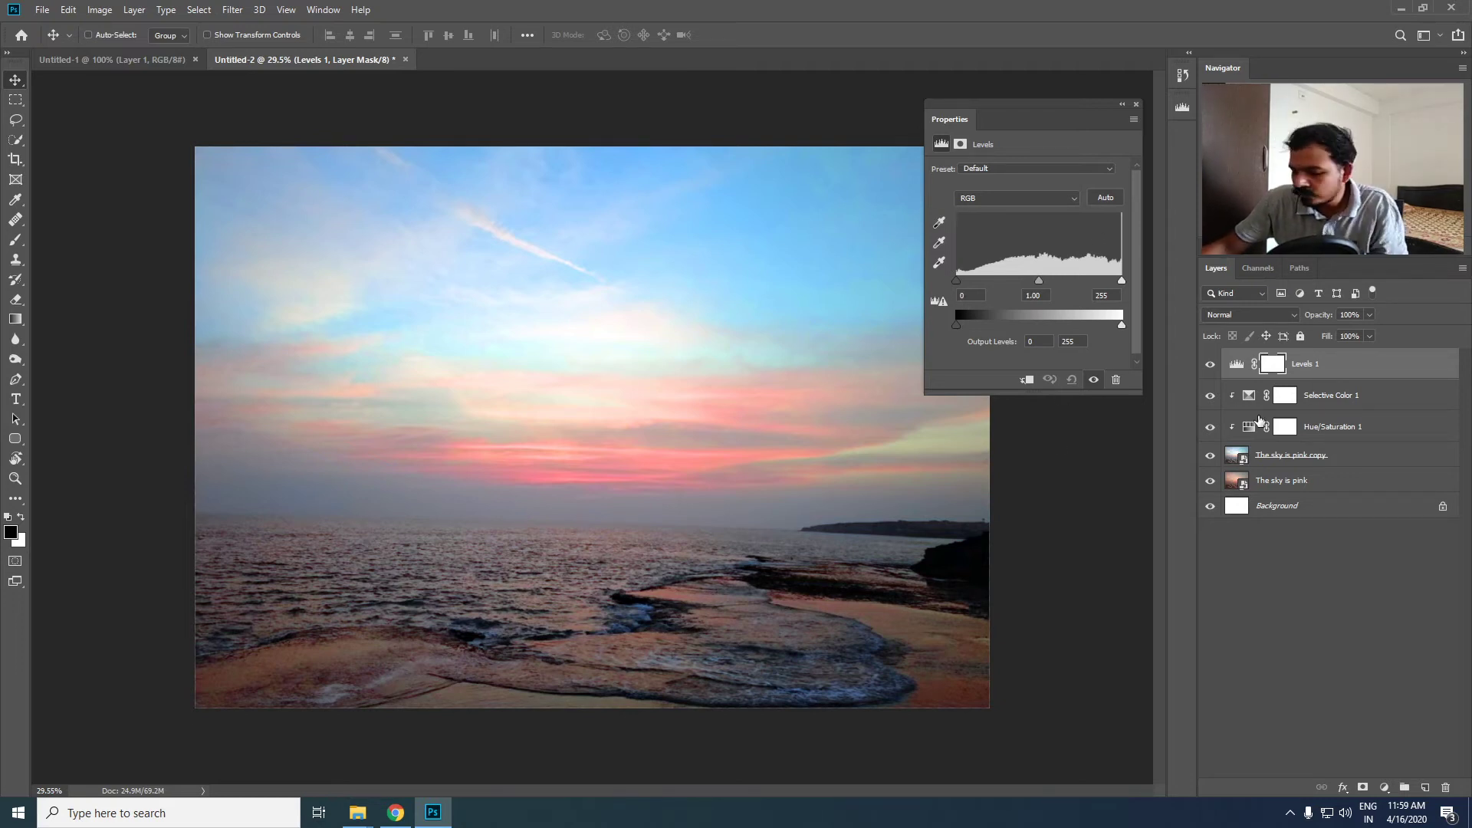
left_click(1411, 378, "alt")
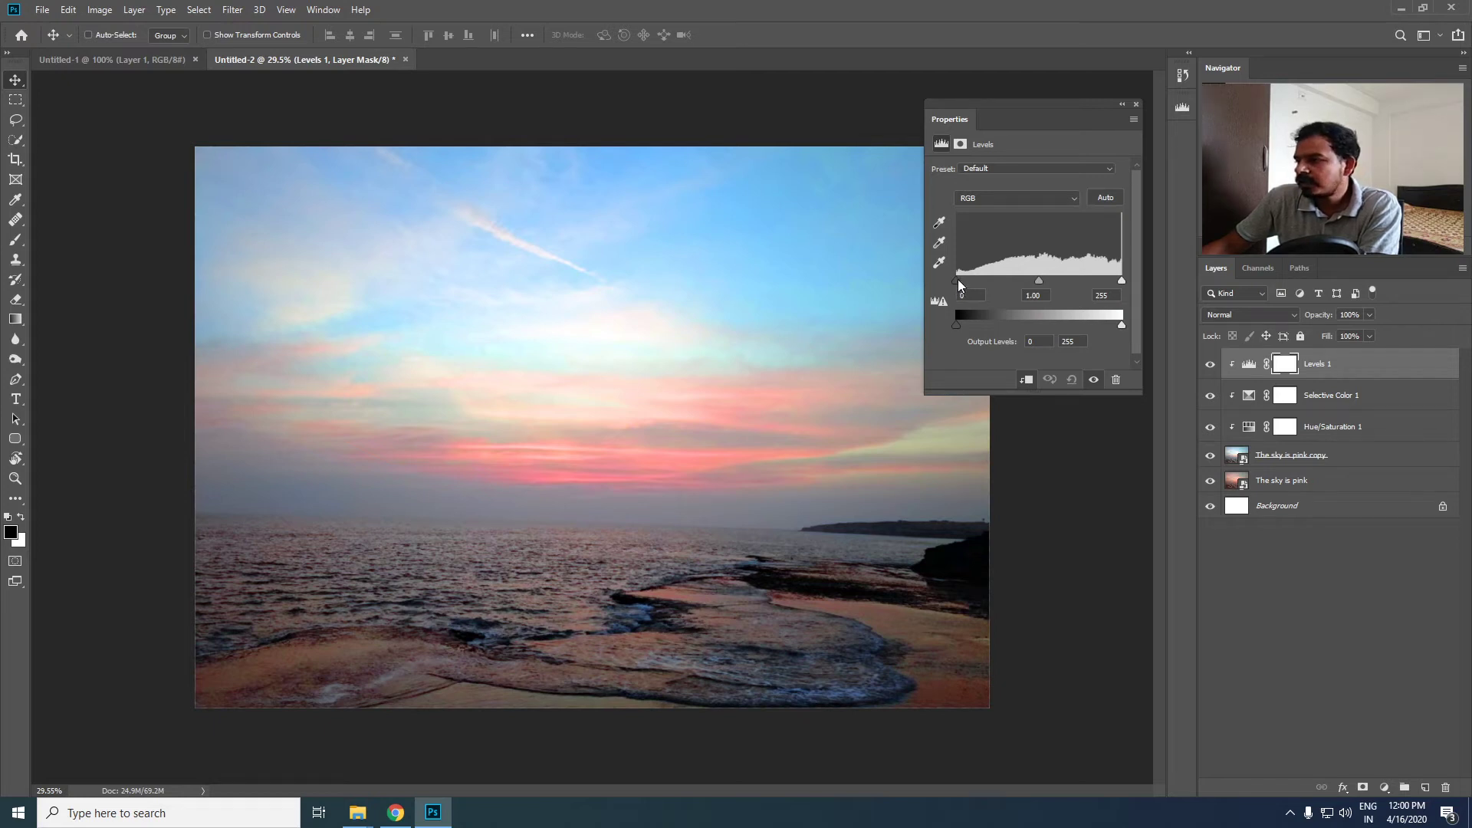
- Try the Levels midtones at 1.40 and 0.73, and return them to 1.00
mouse_move(958, 280)
left_mouse_down()
mouse_move(972, 281)
mouse_move(944, 282)
left_mouse_up()
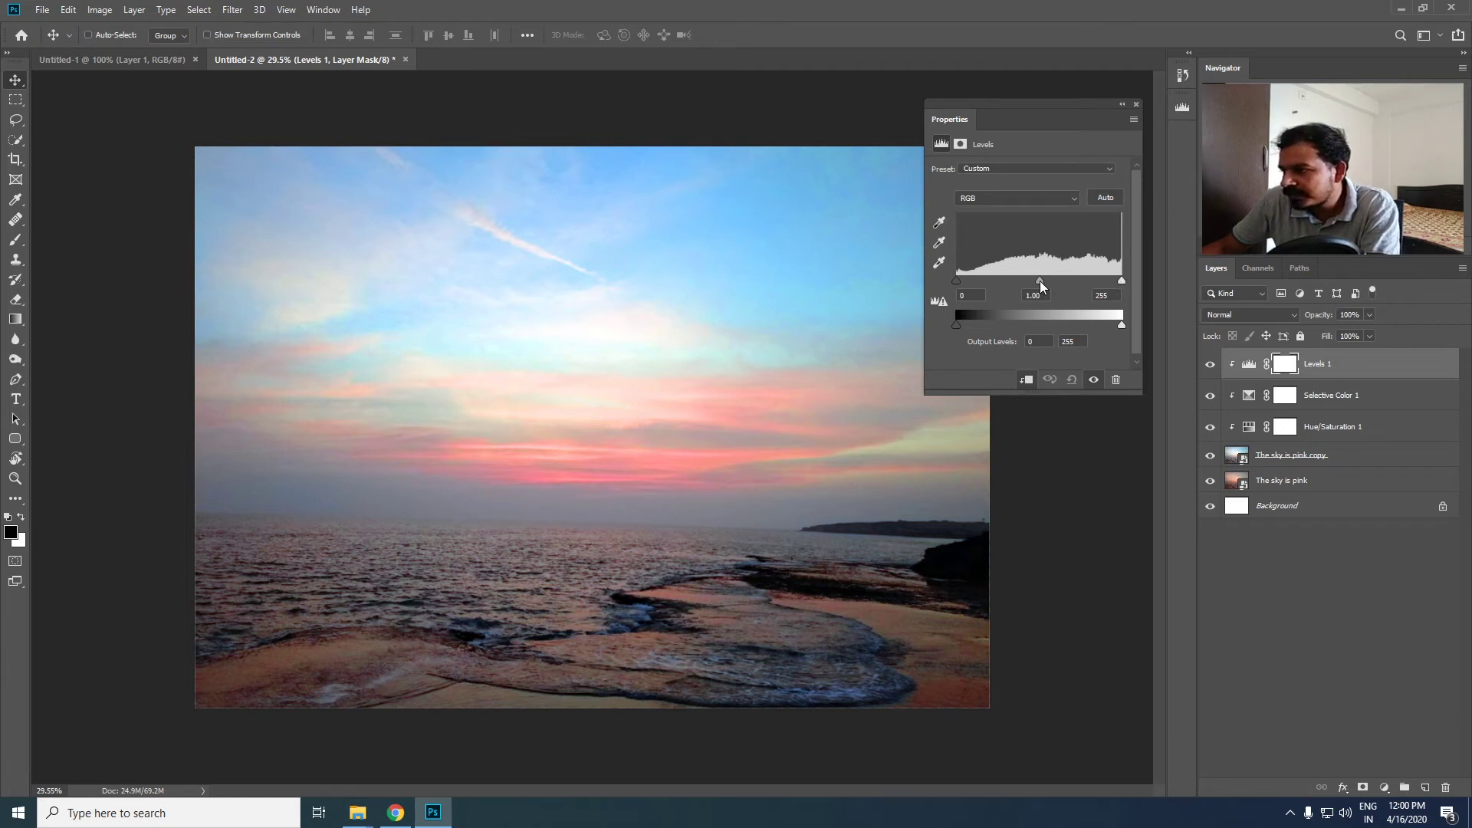
left_click_drag(1036, 280, 1019, 281)
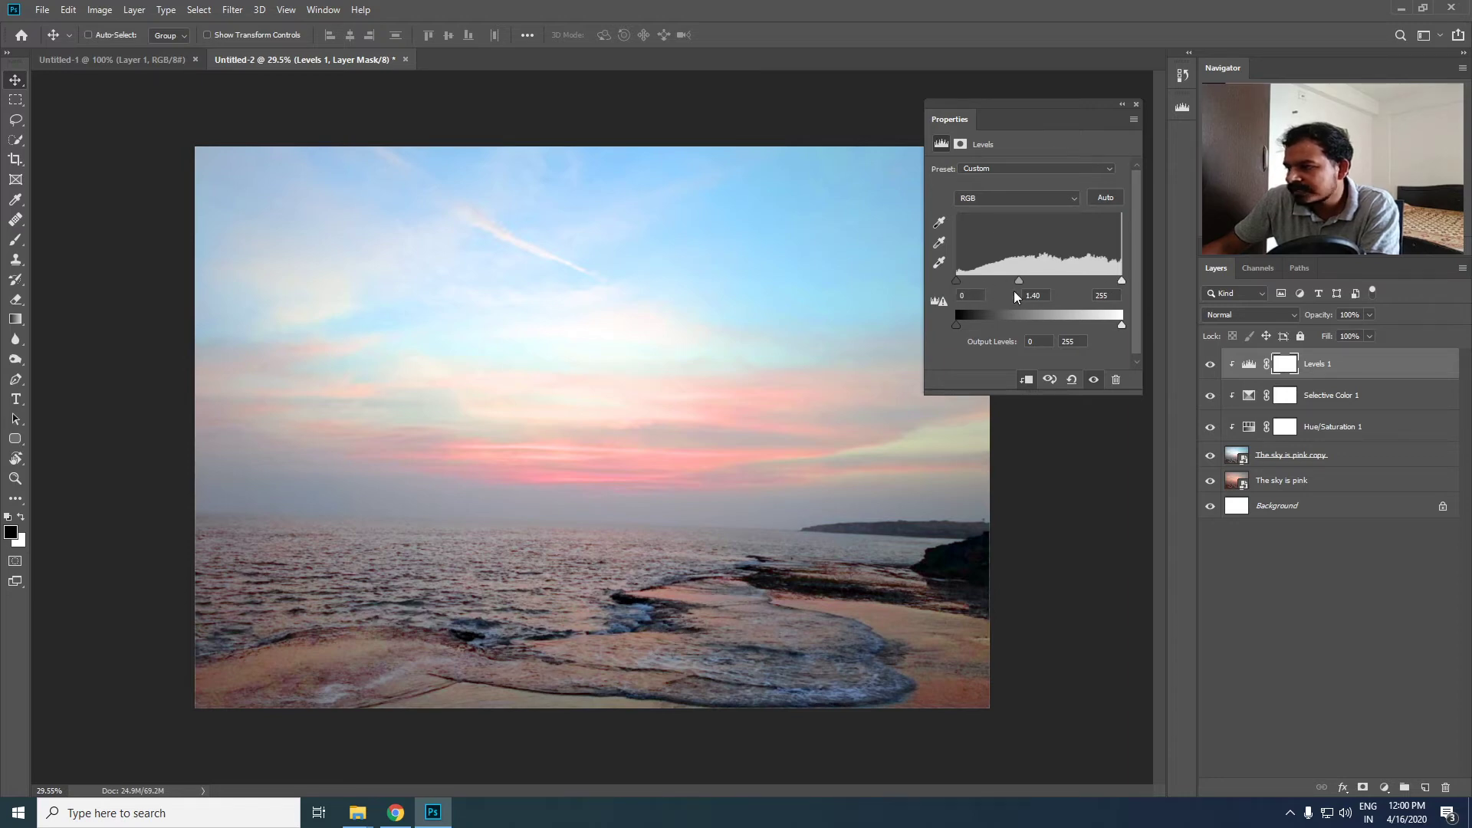
left_click_drag(1020, 281, 1054, 281)
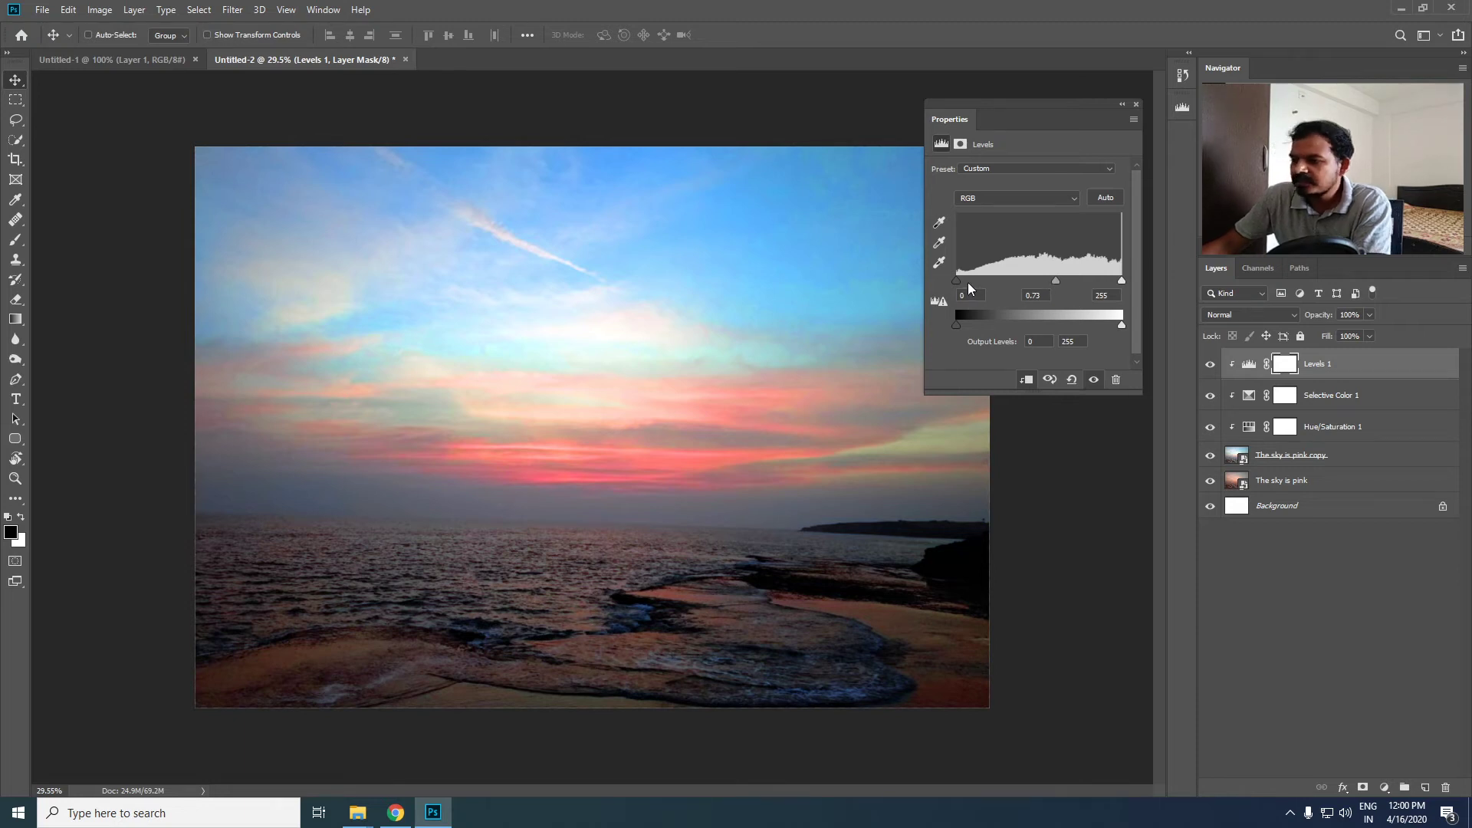
left_click_drag(1055, 282, 1043, 281)
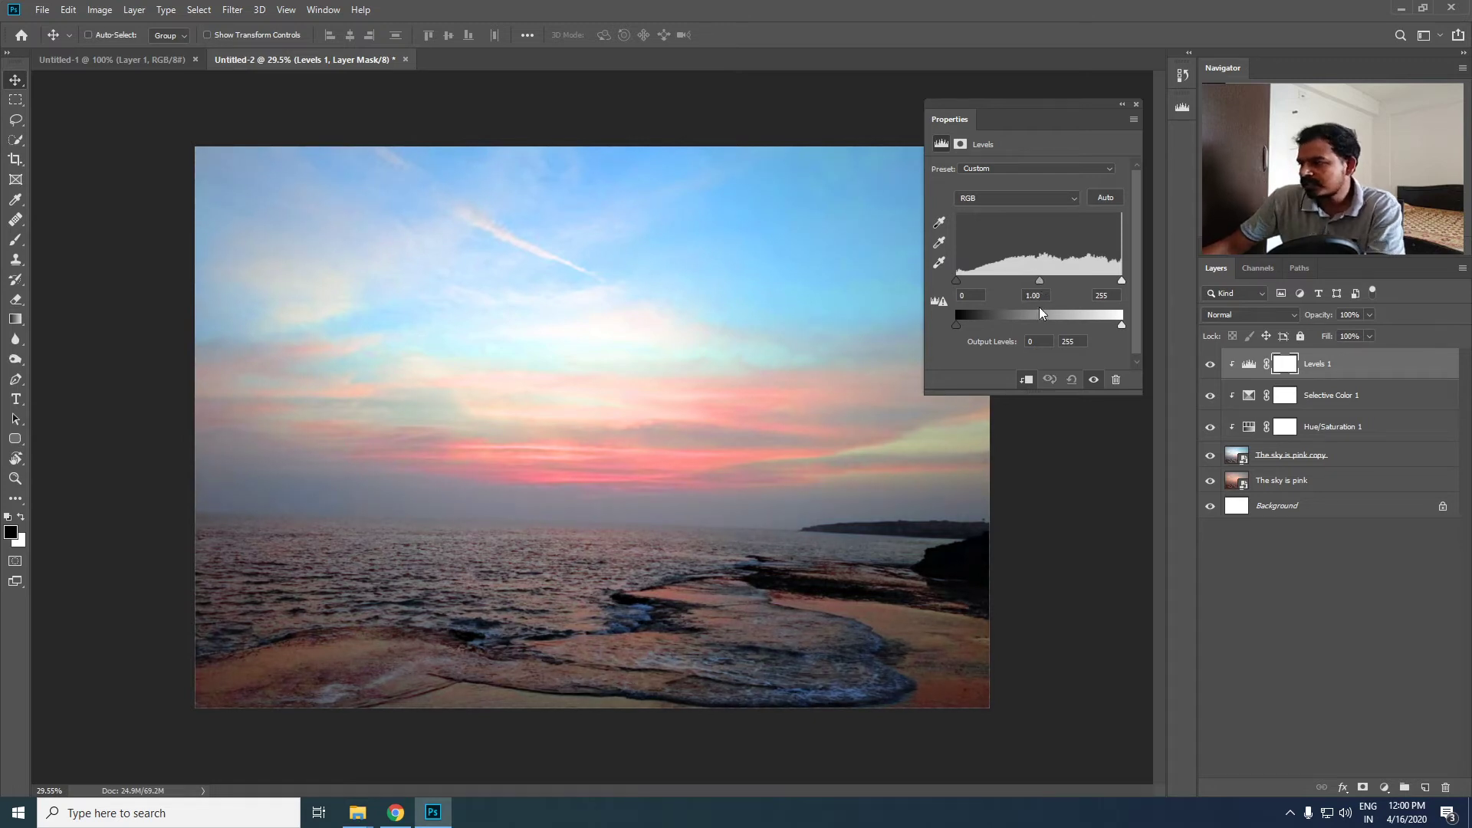
double_click(1028, 296)
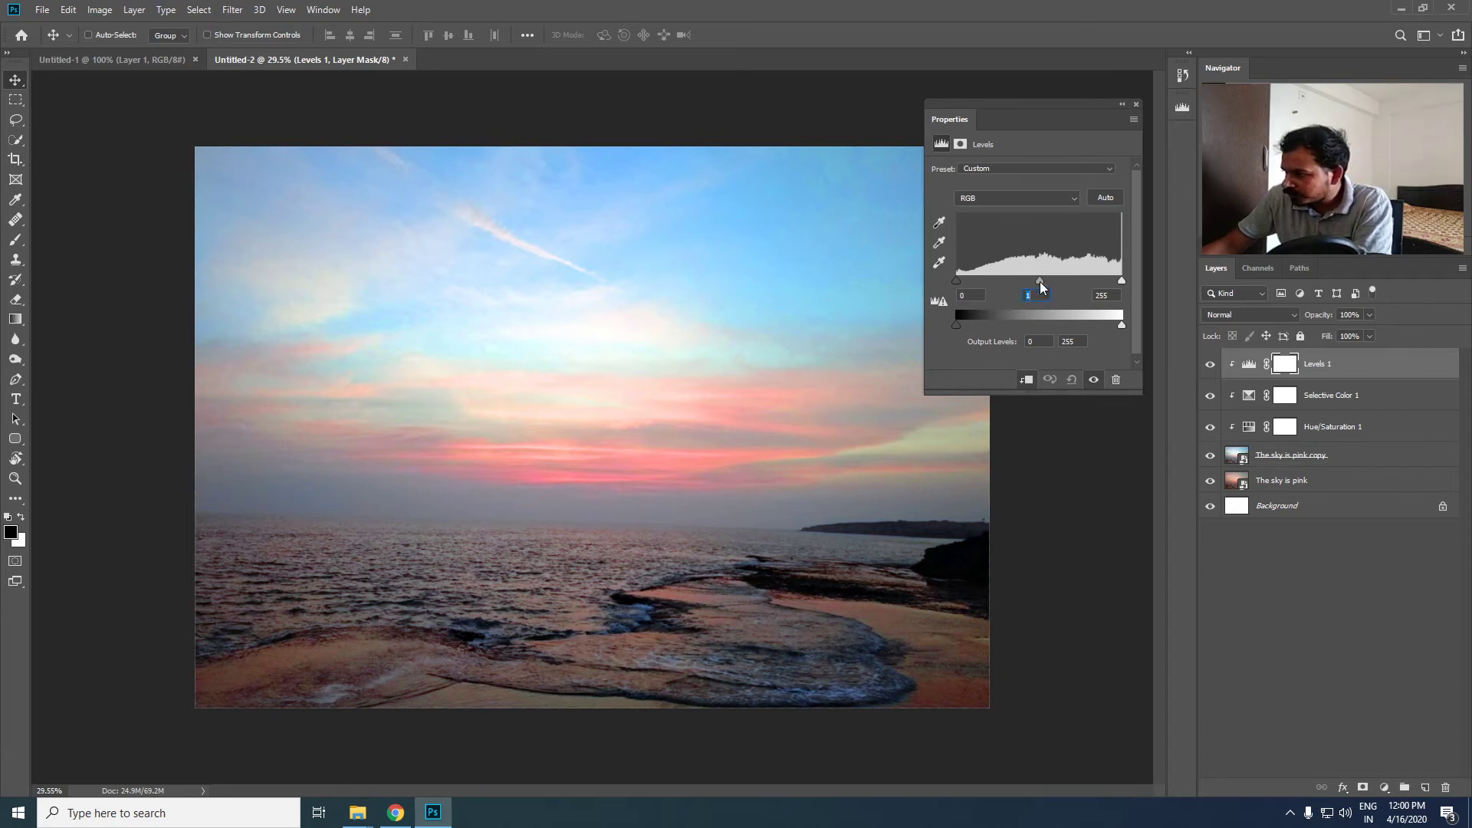
- Set the Levels midtones to 0.92 and the shadow input level to 14, keeping the highlights at 255
left_click_drag(1040, 282, 1047, 284)
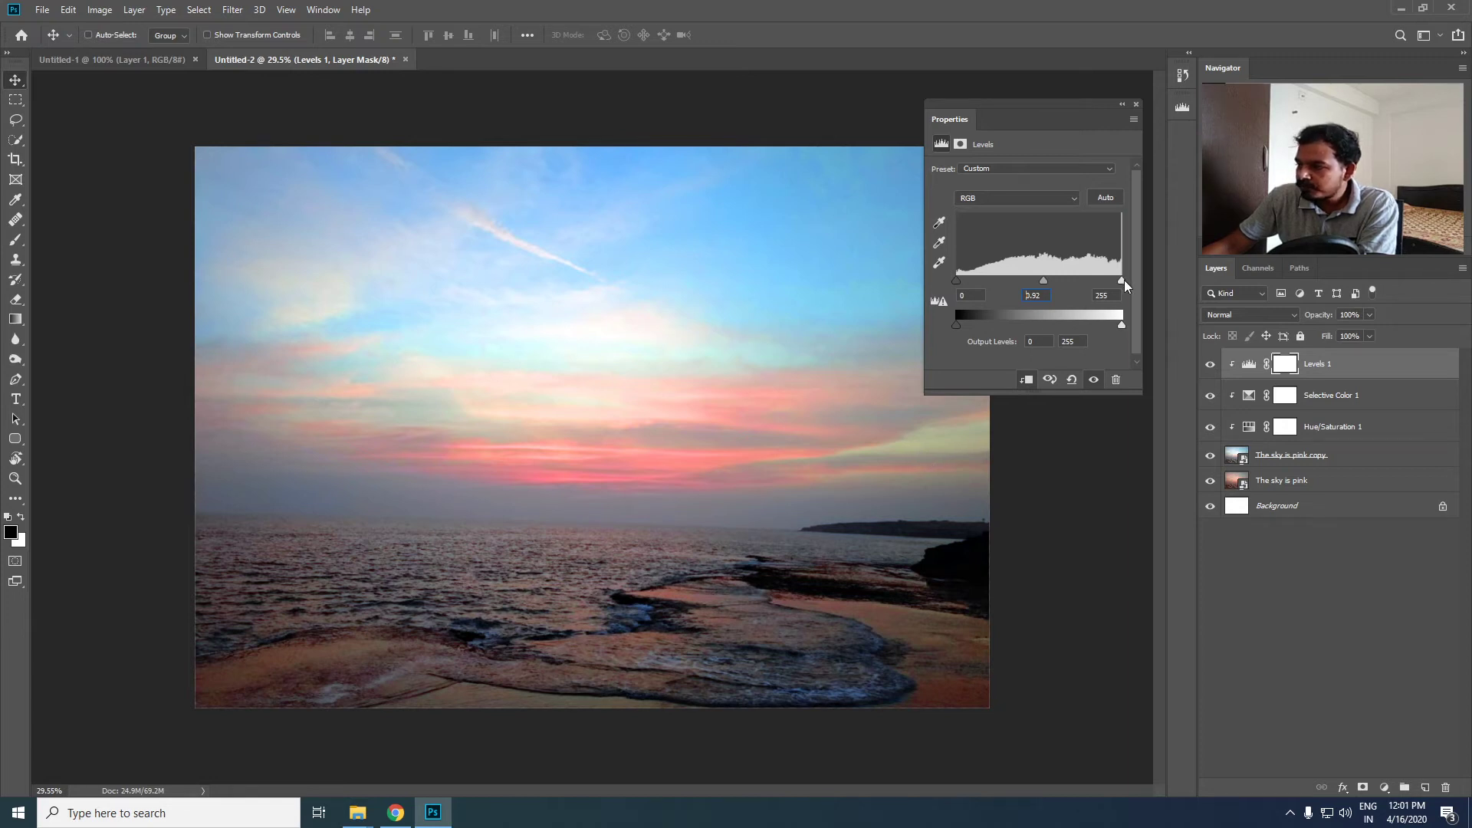
mouse_move(1121, 281)
left_mouse_down()
mouse_move(1098, 287)
mouse_move(1139, 278)
left_mouse_up()
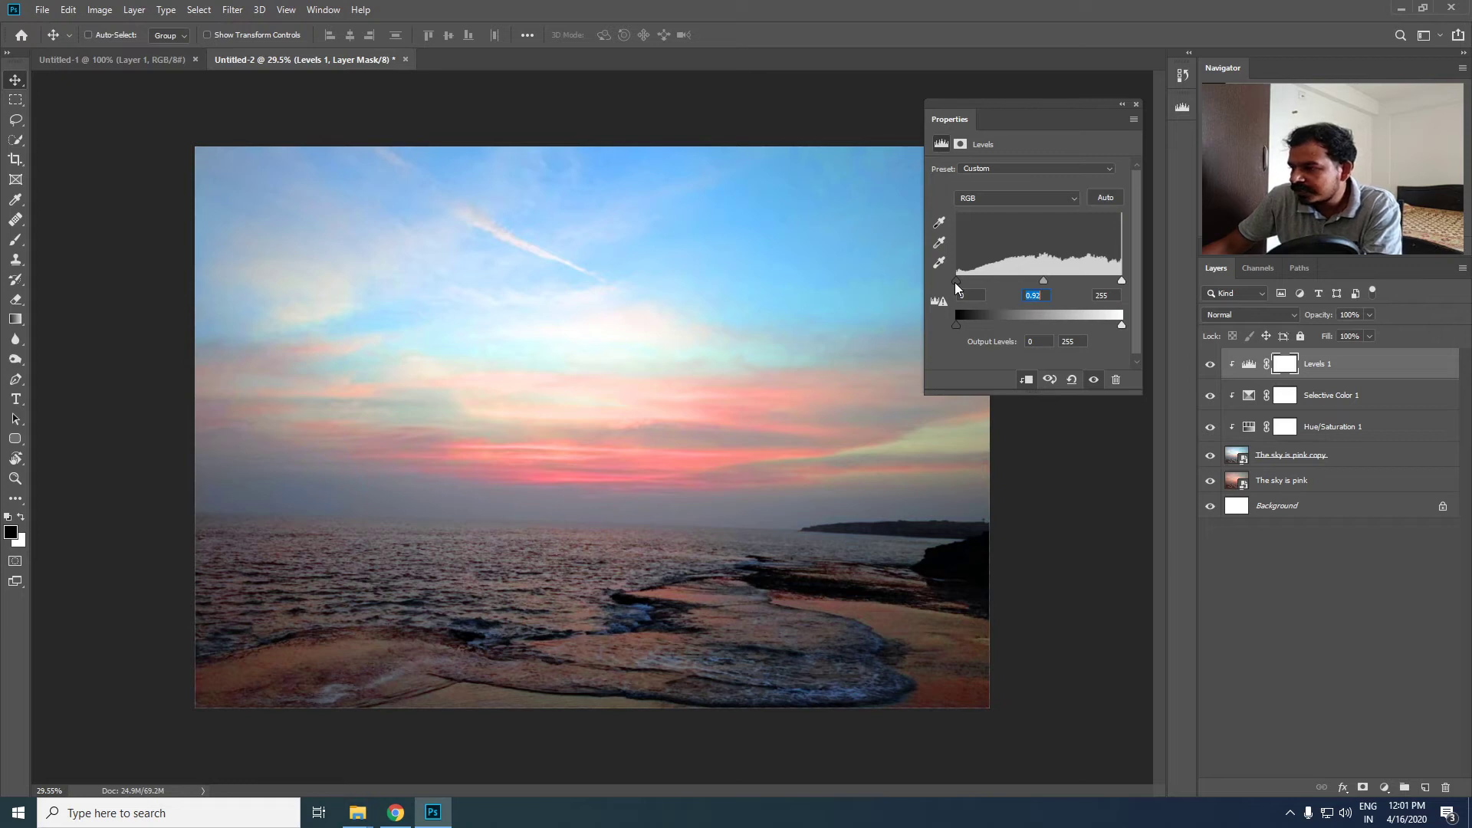
left_click_drag(955, 283, 967, 282)
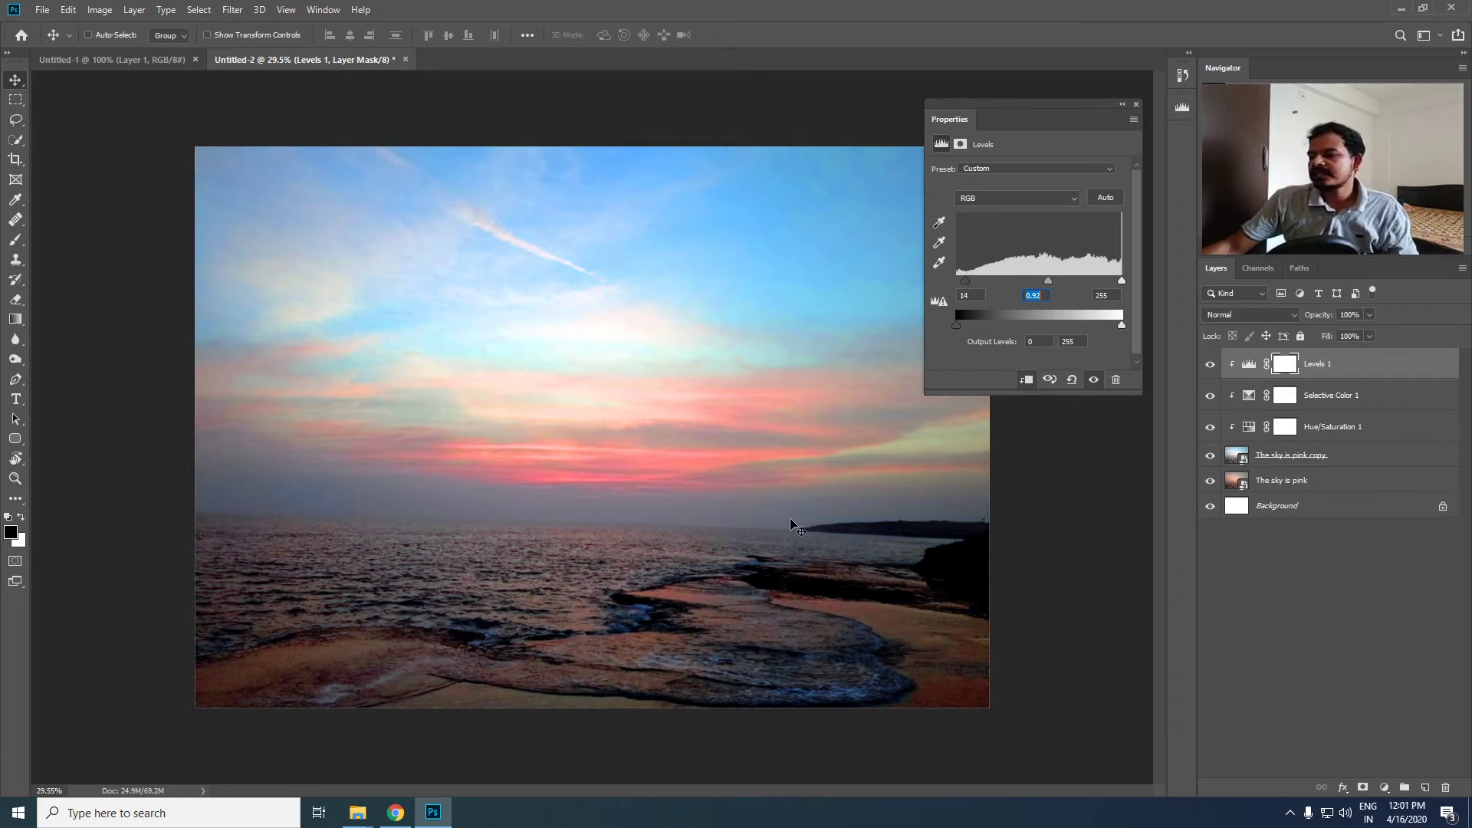
left_click(1035, 342)
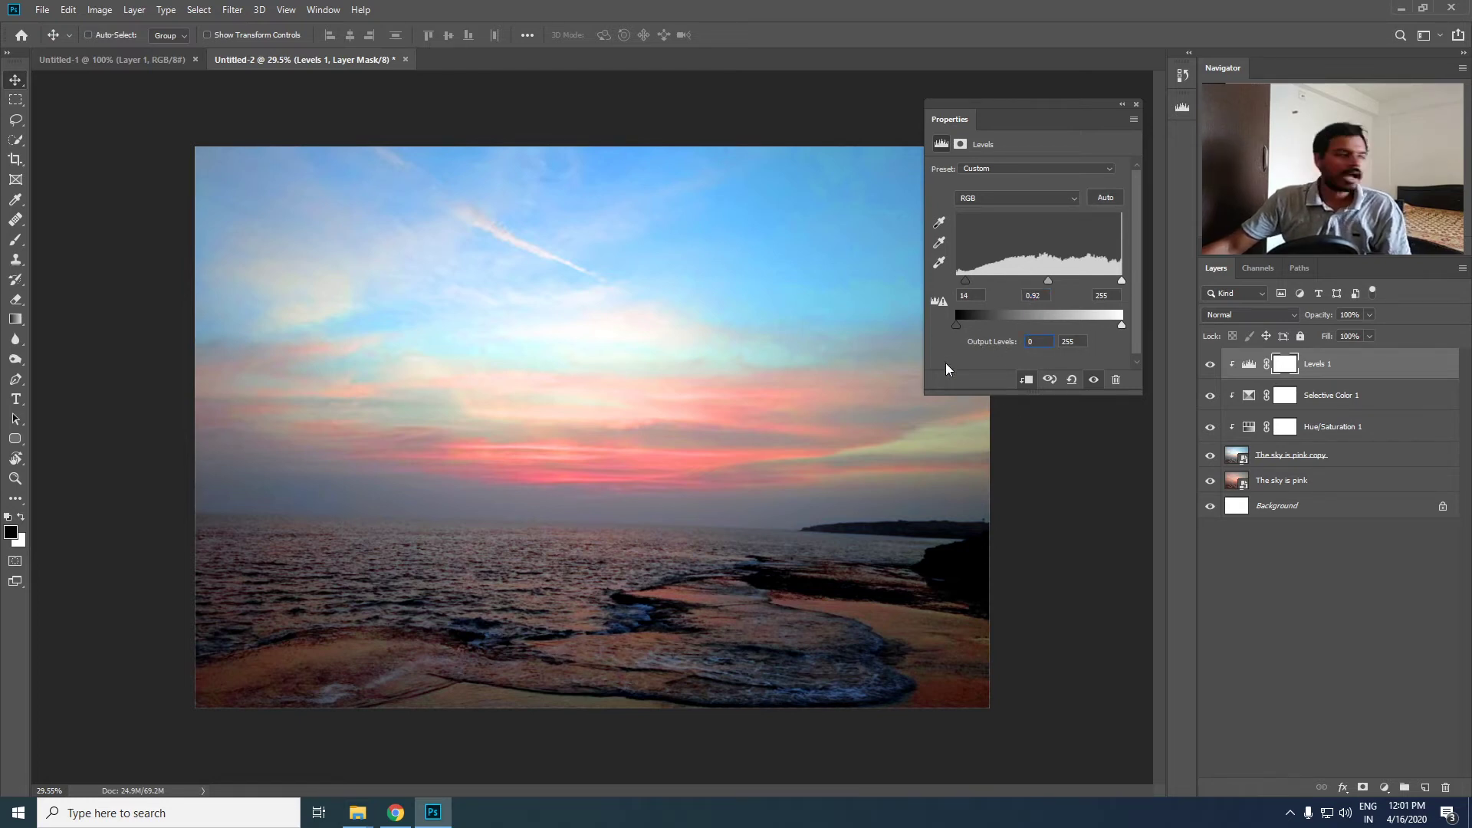
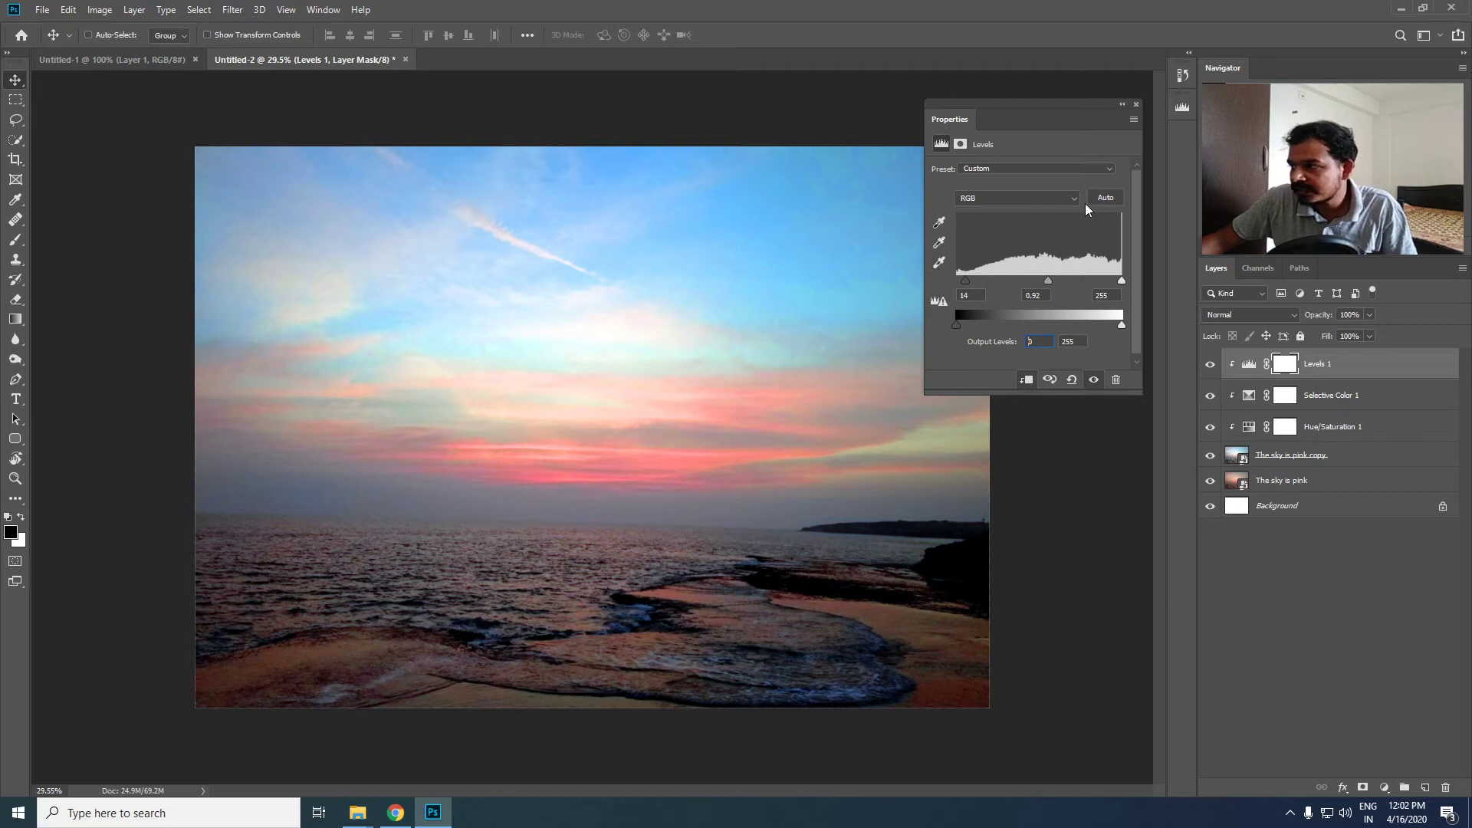
- Set the Levels shadow input level to 7 and the midtones to 0.95 on the RGB channel, keeping the highlights at 255
left_click(1038, 199)
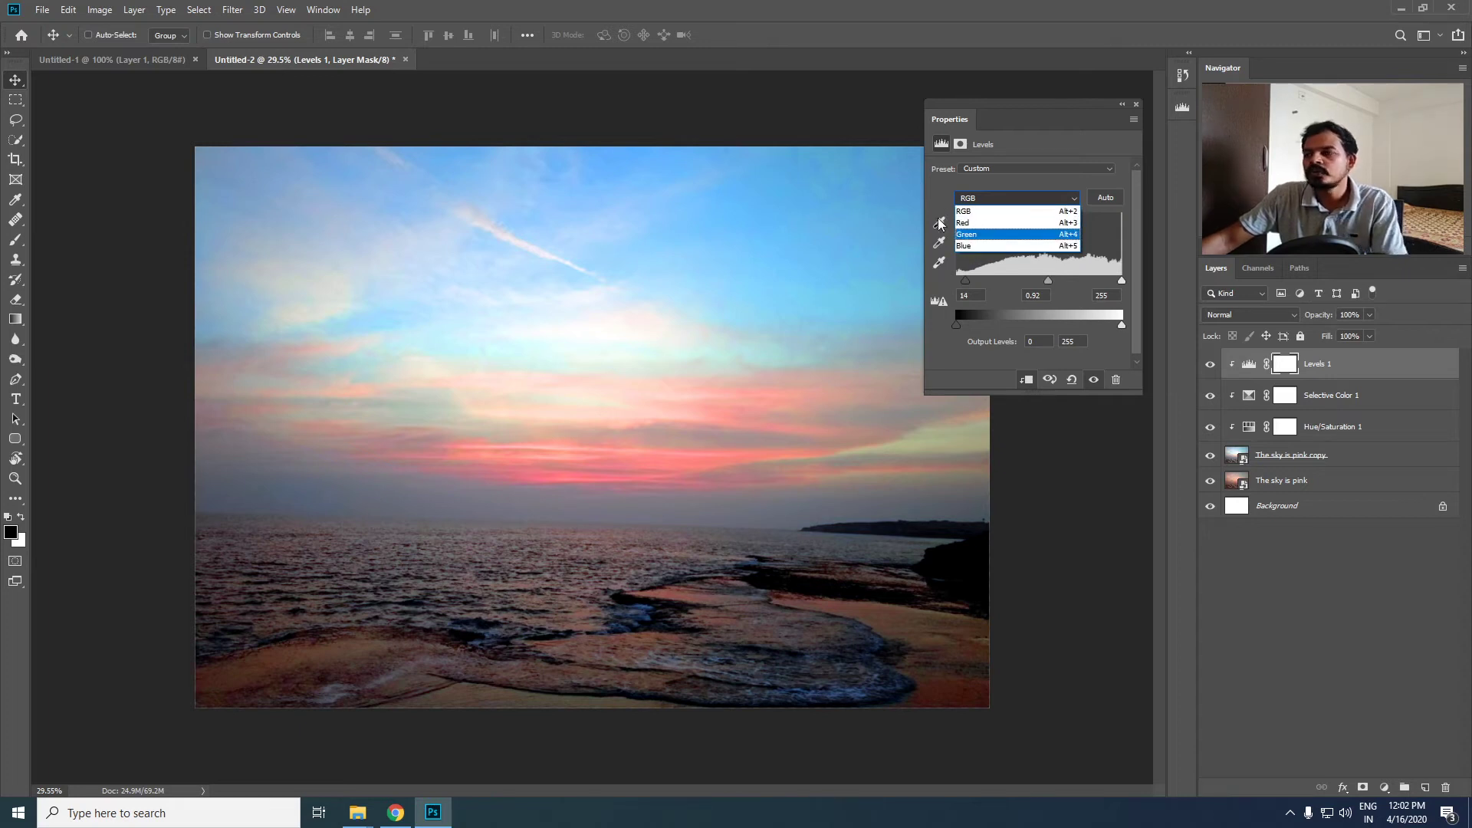
left_click(936, 192)
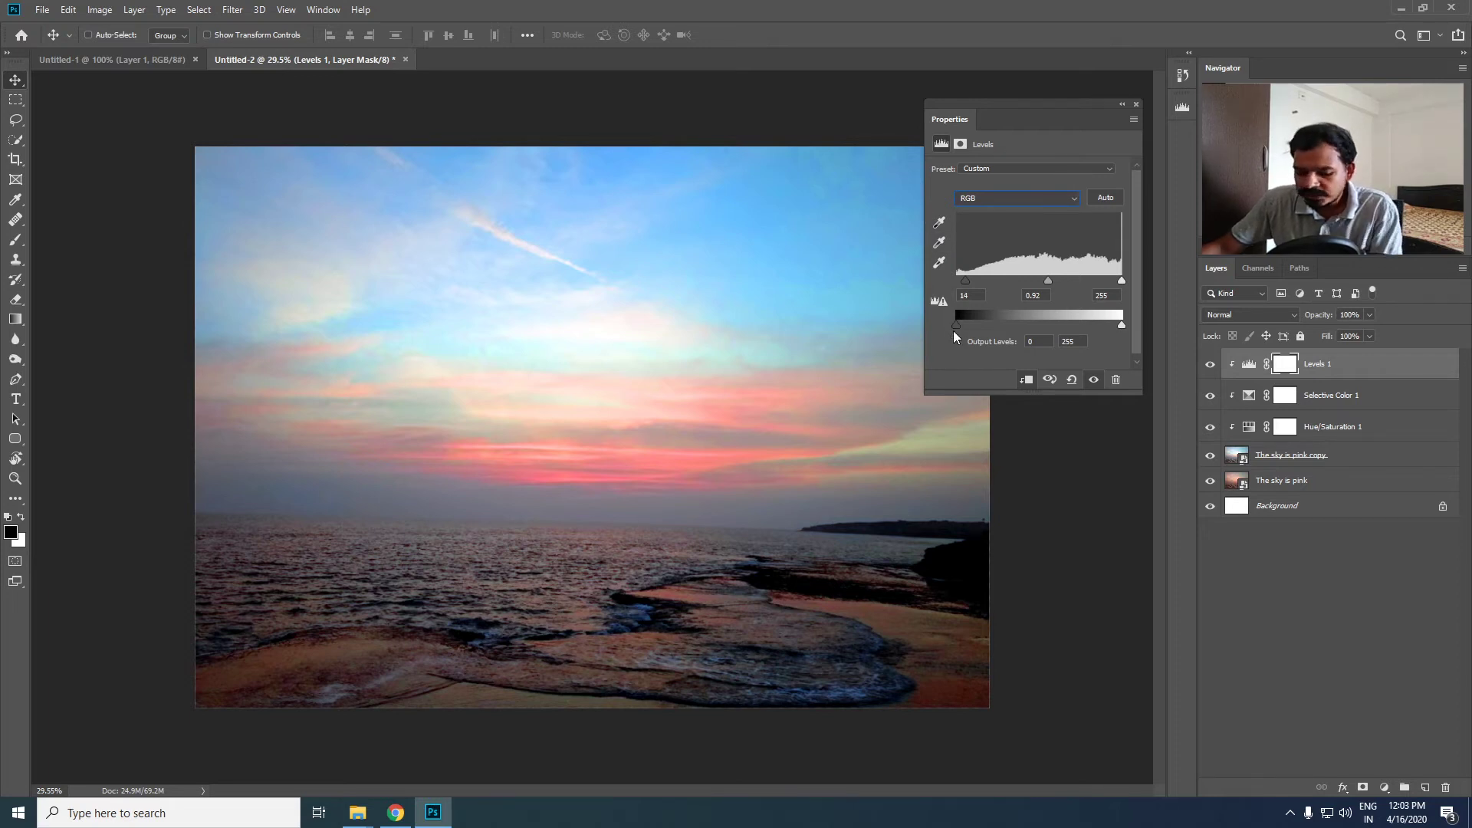
mouse_move(967, 282)
left_mouse_down()
mouse_move(949, 283)
mouse_move(962, 283)
left_mouse_up()
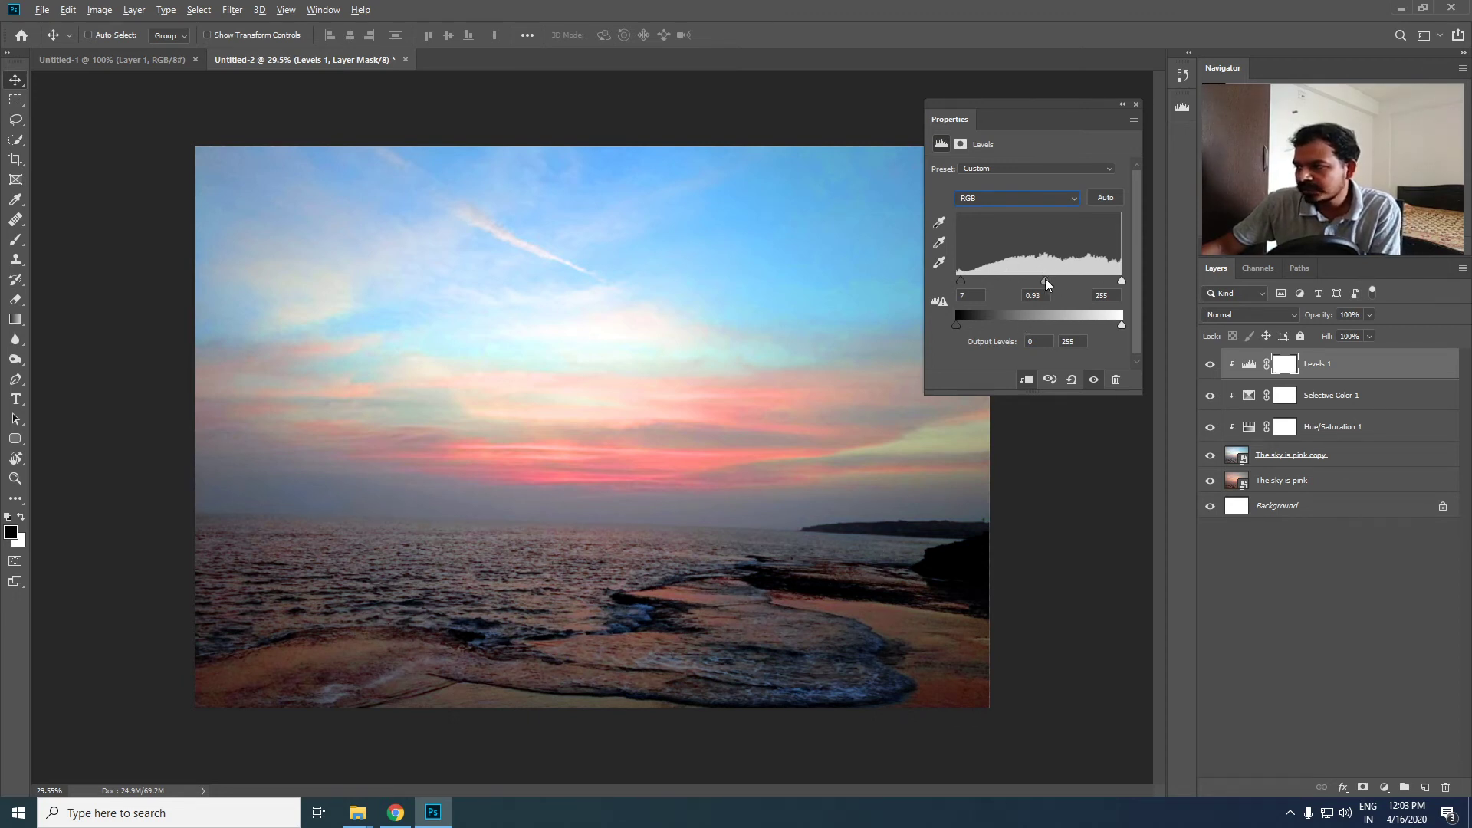
left_click_drag(1046, 278, 1137, 281)
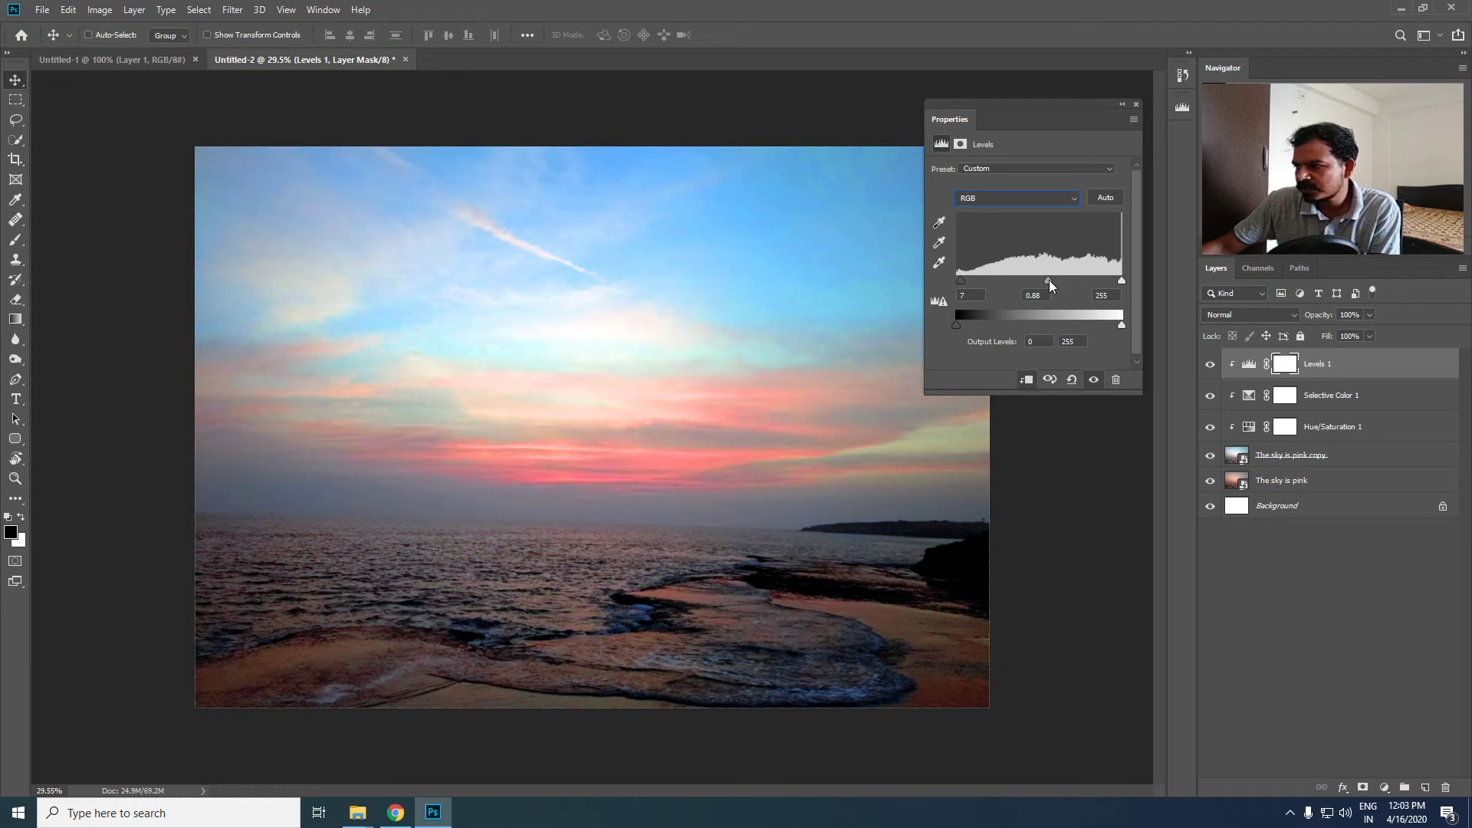
left_click_drag(1045, 279, 1042, 279)
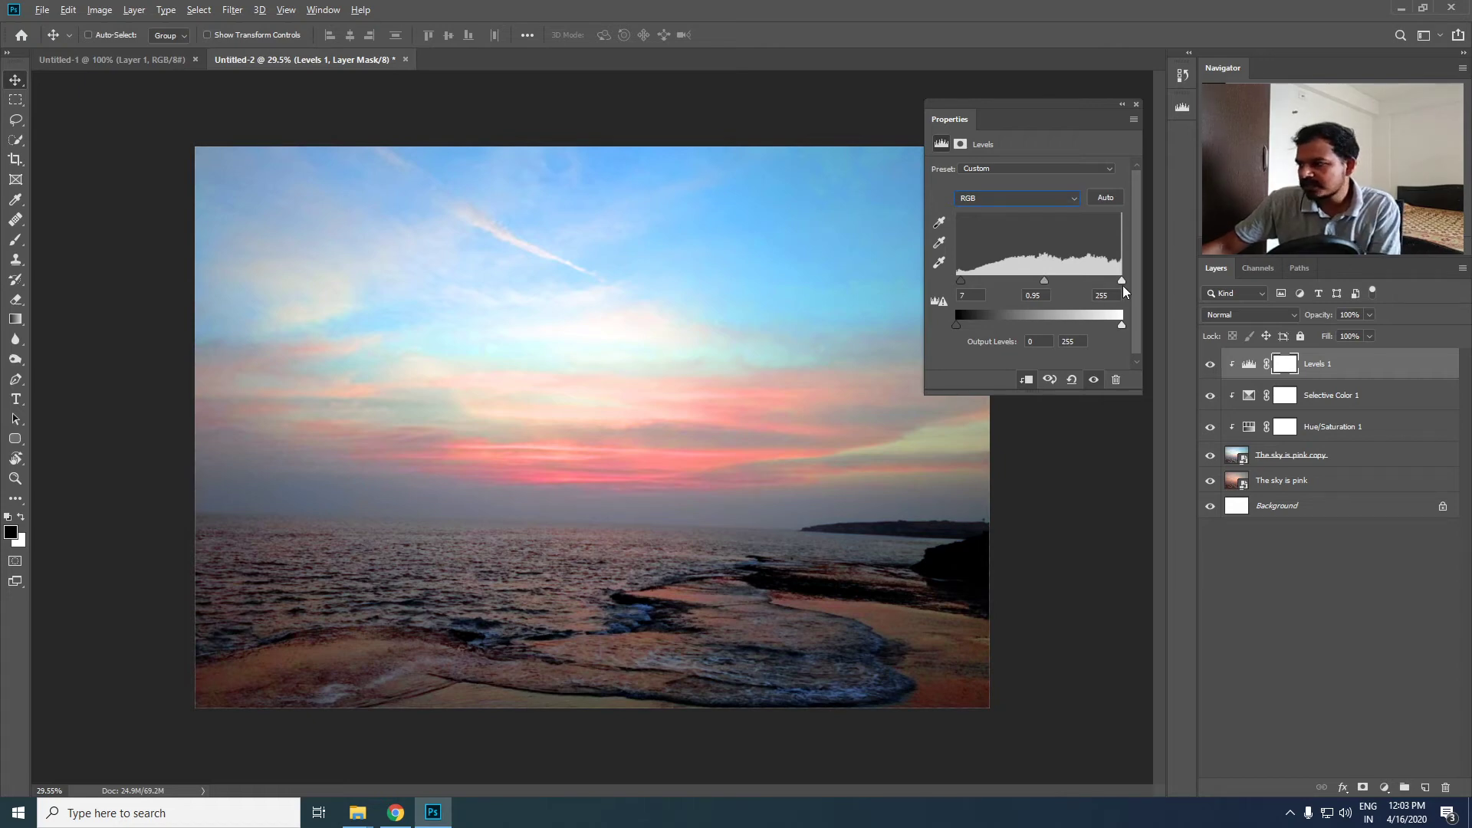
left_click_drag(1124, 290, 1135, 286)
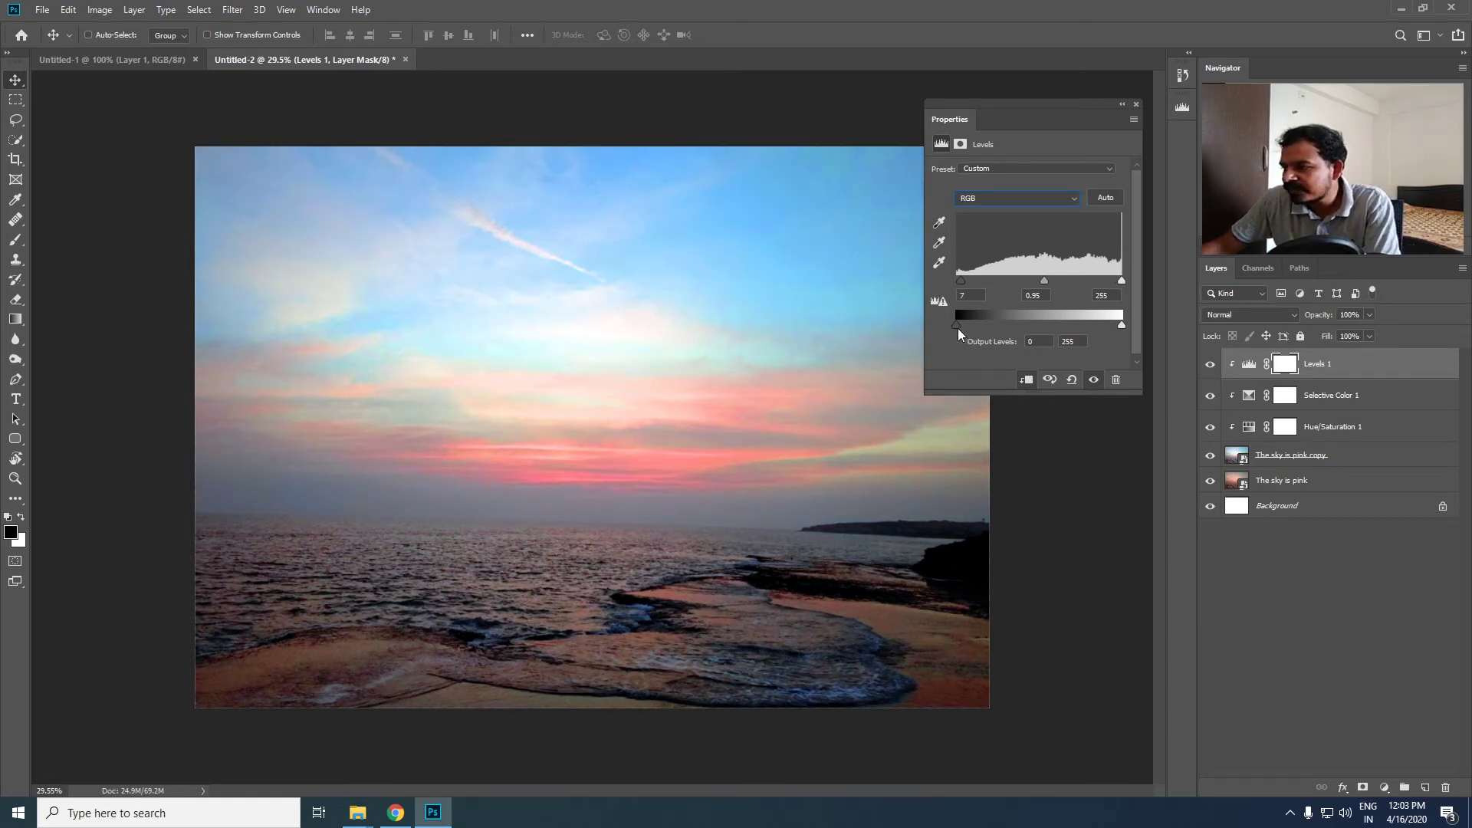
- Try the Levels output black level at 7 and 33, and return it to 0
left_click_drag(958, 334, 955, 331)
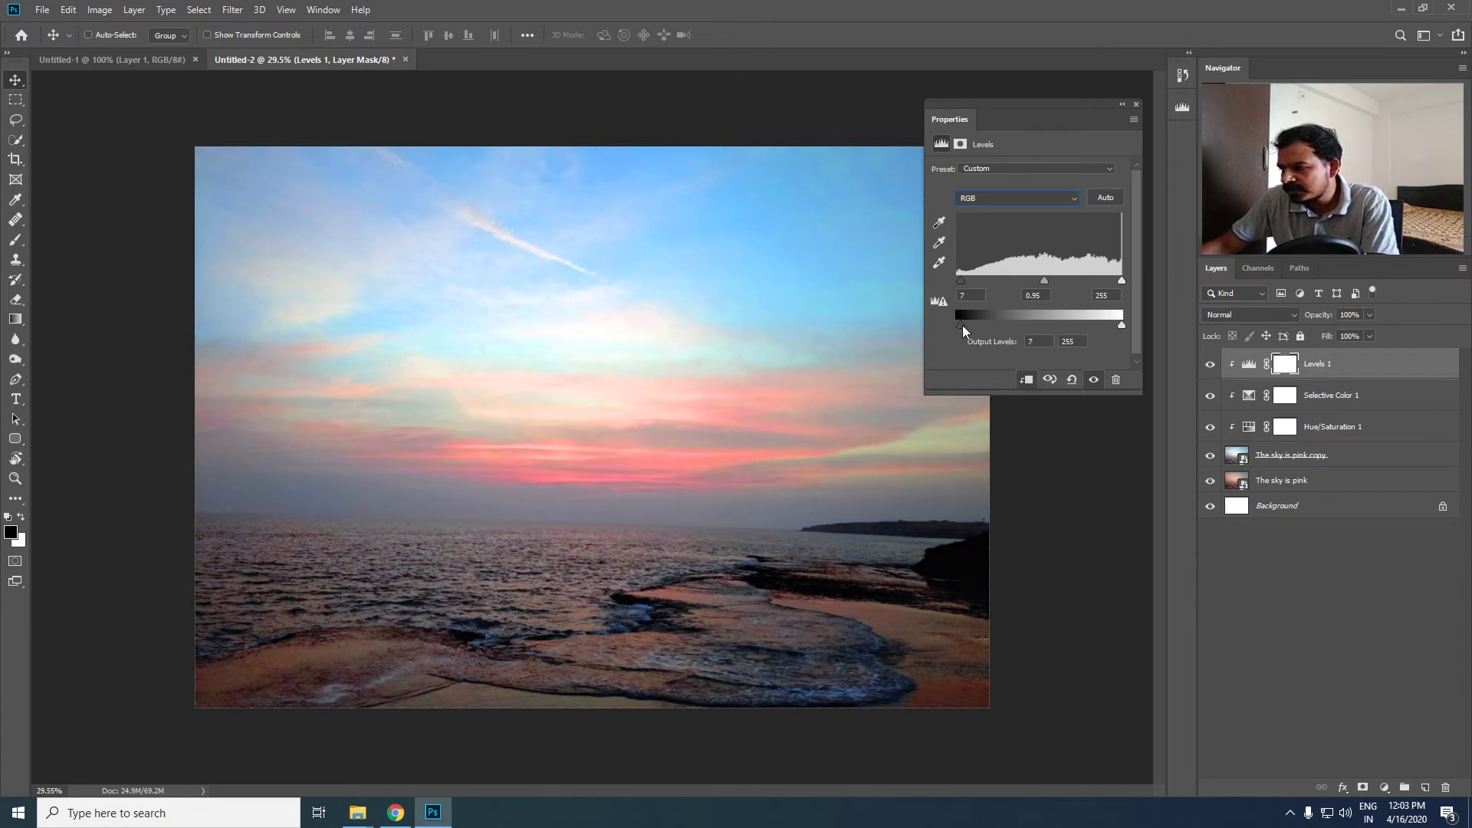
left_click_drag(962, 325, 977, 324)
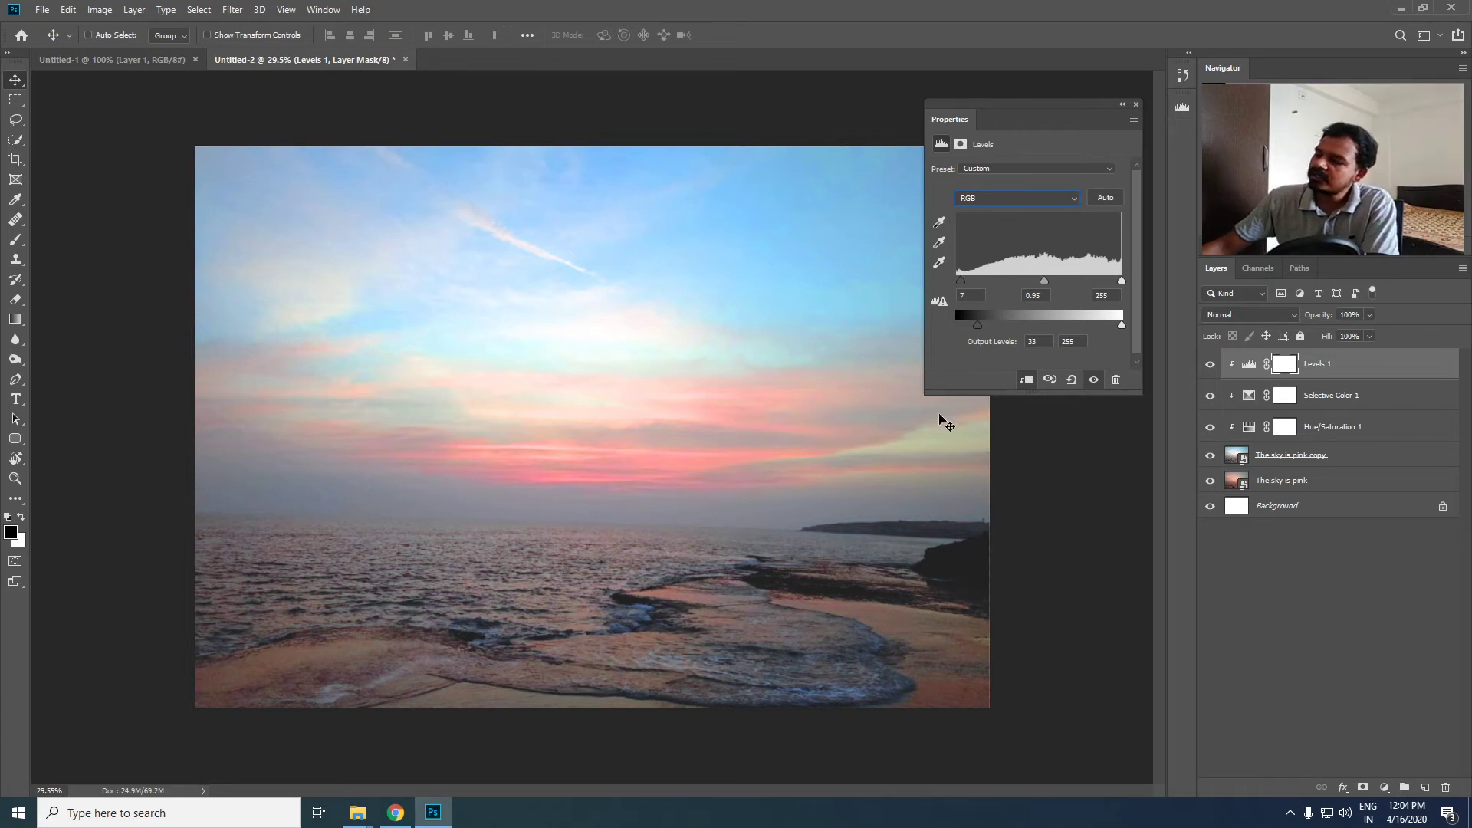
mouse_move(977, 325)
left_mouse_down()
mouse_move(1000, 325)
mouse_move(918, 332)
mouse_move(970, 330)
mouse_move(956, 327)
left_mouse_up()
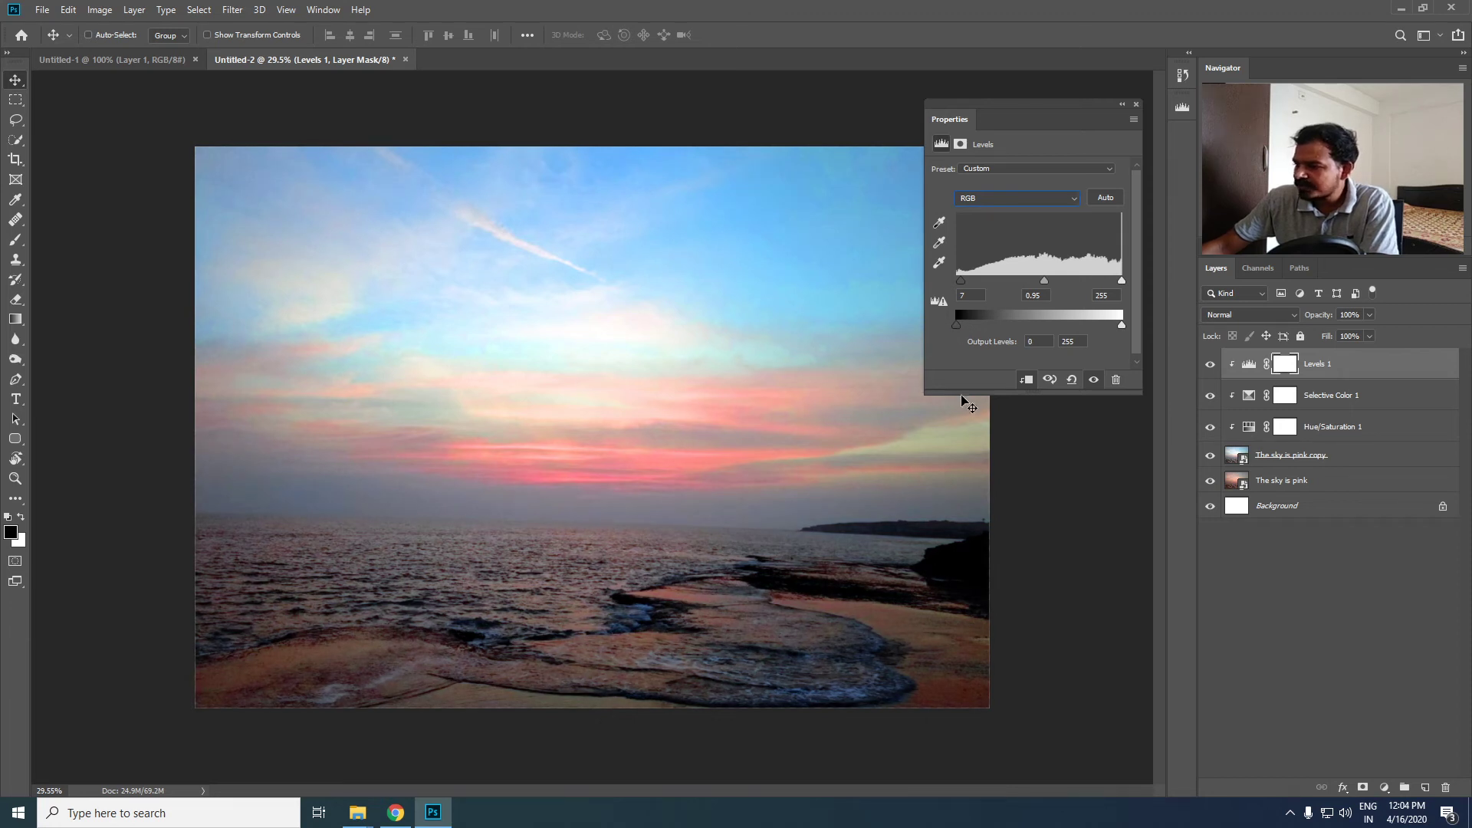
- Set the Levels output levels to 4 for black and 241 for white, and close the adjustment settings
left_click(1039, 342)
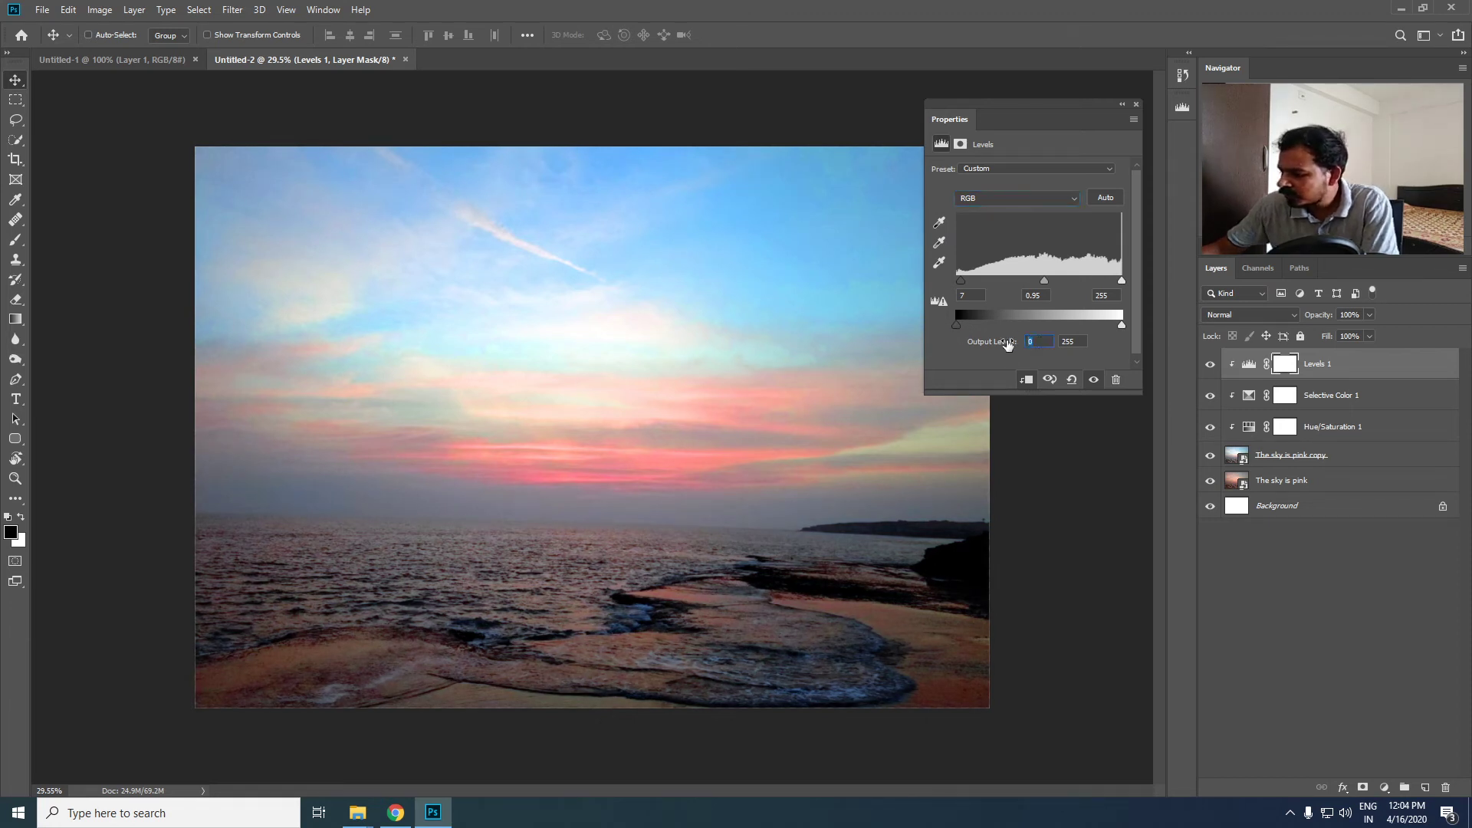
type("4")
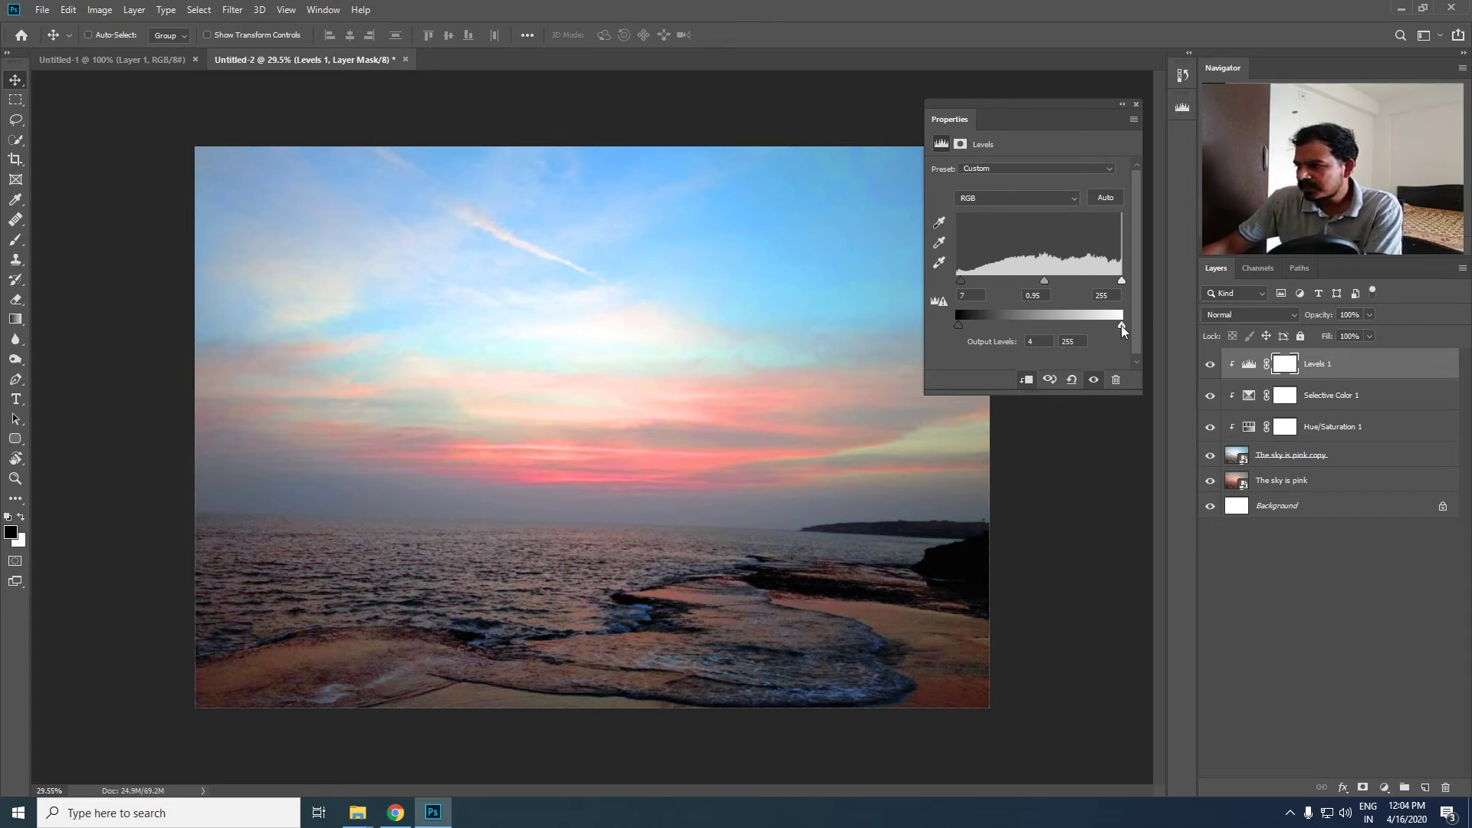
mouse_move(1120, 325)
left_mouse_down()
mouse_move(1084, 328)
mouse_move(1128, 332)
left_mouse_up()
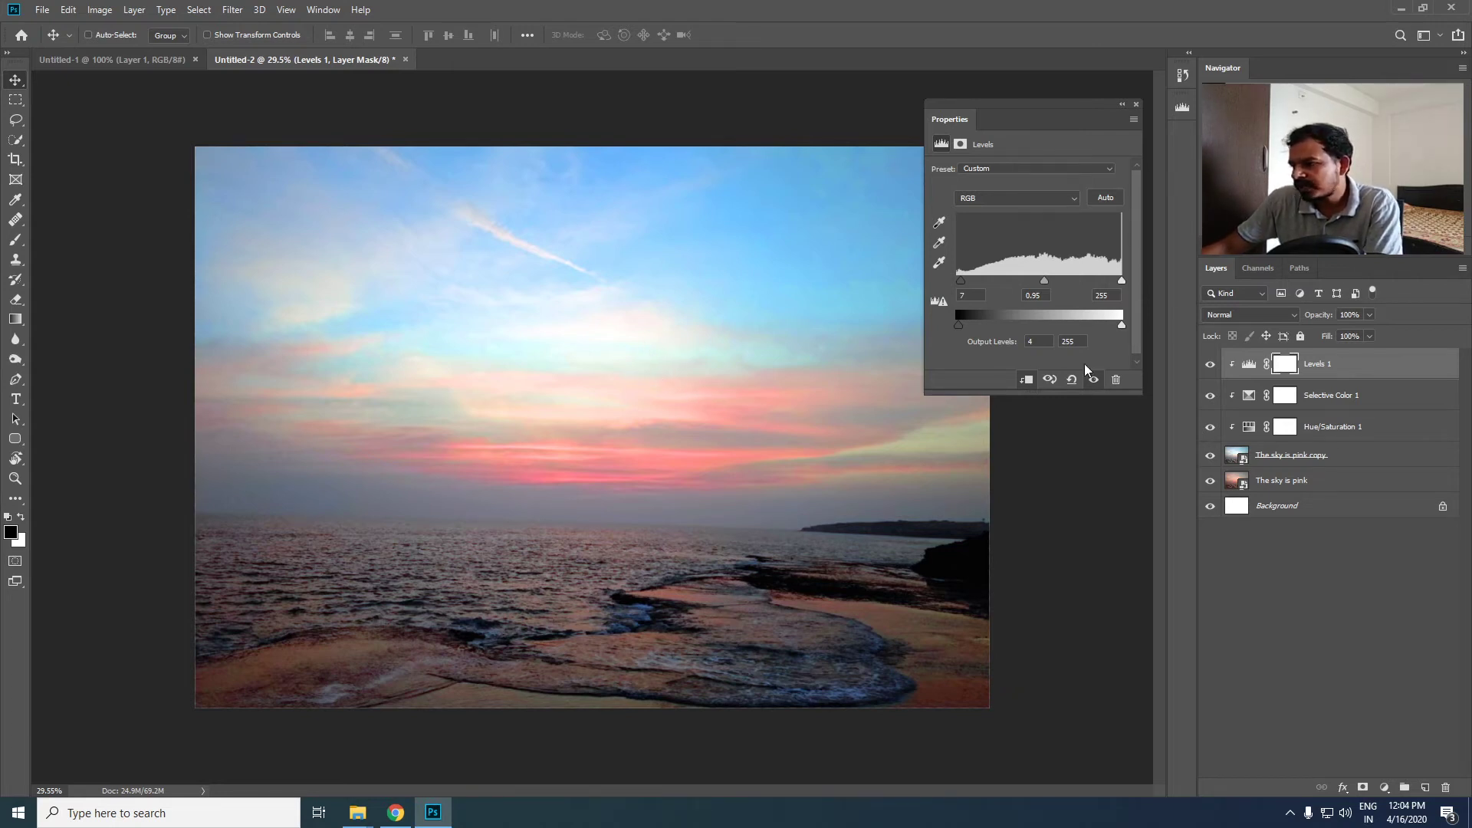
left_click_drag(1122, 325, 1119, 325)
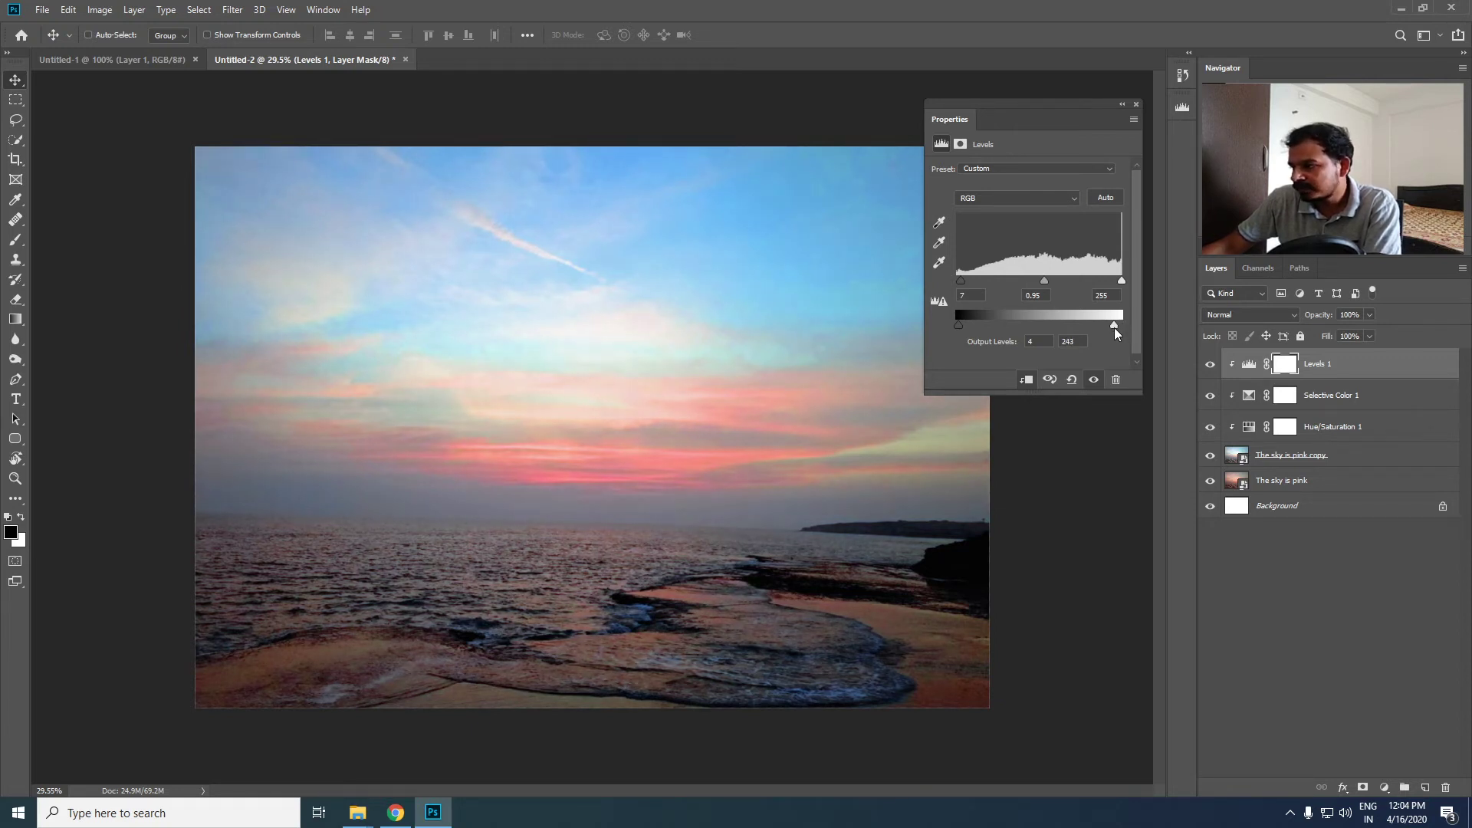
left_click_drag(1108, 329, 1104, 329)
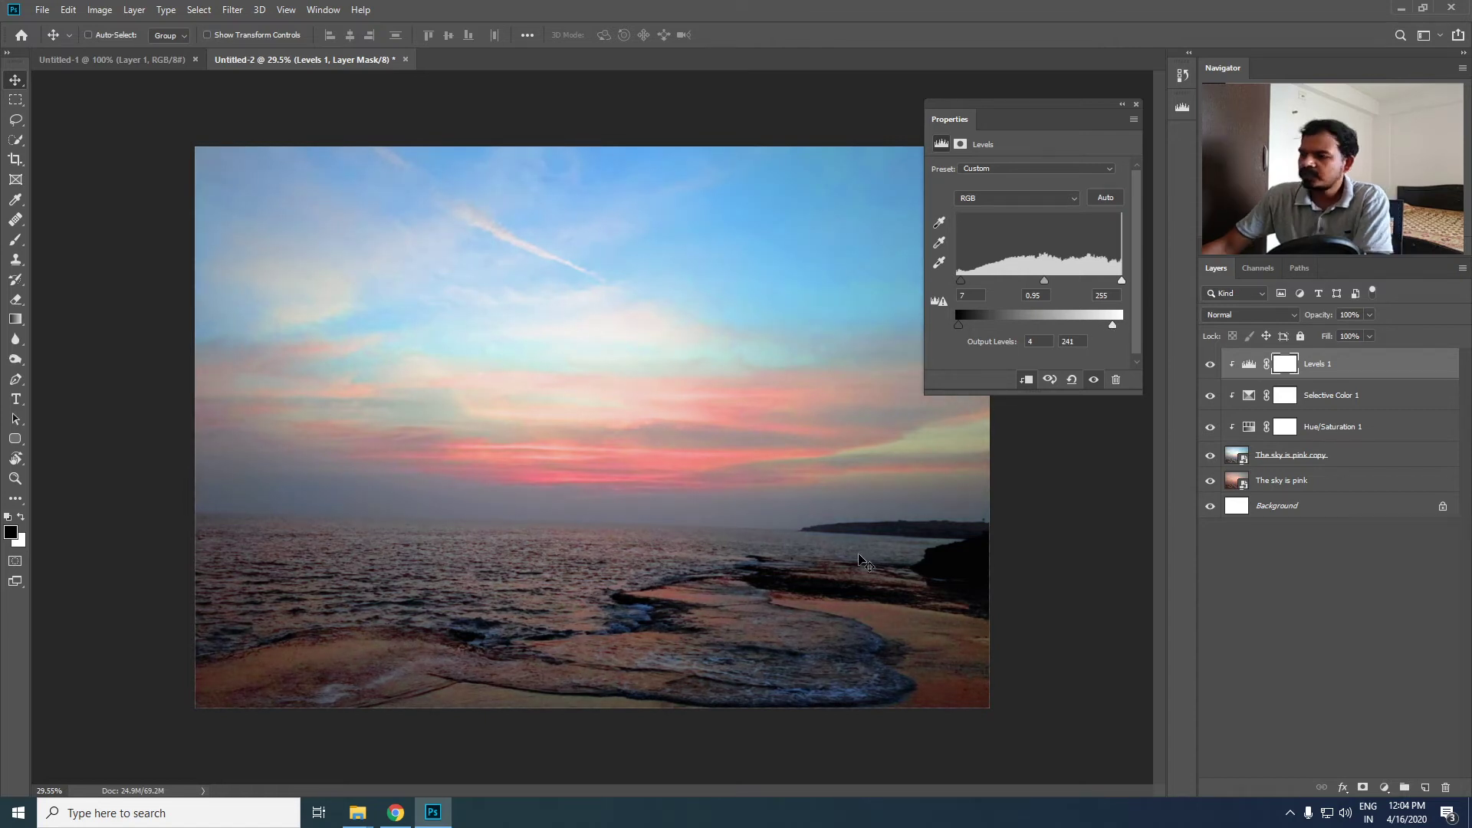
left_click(1135, 105)
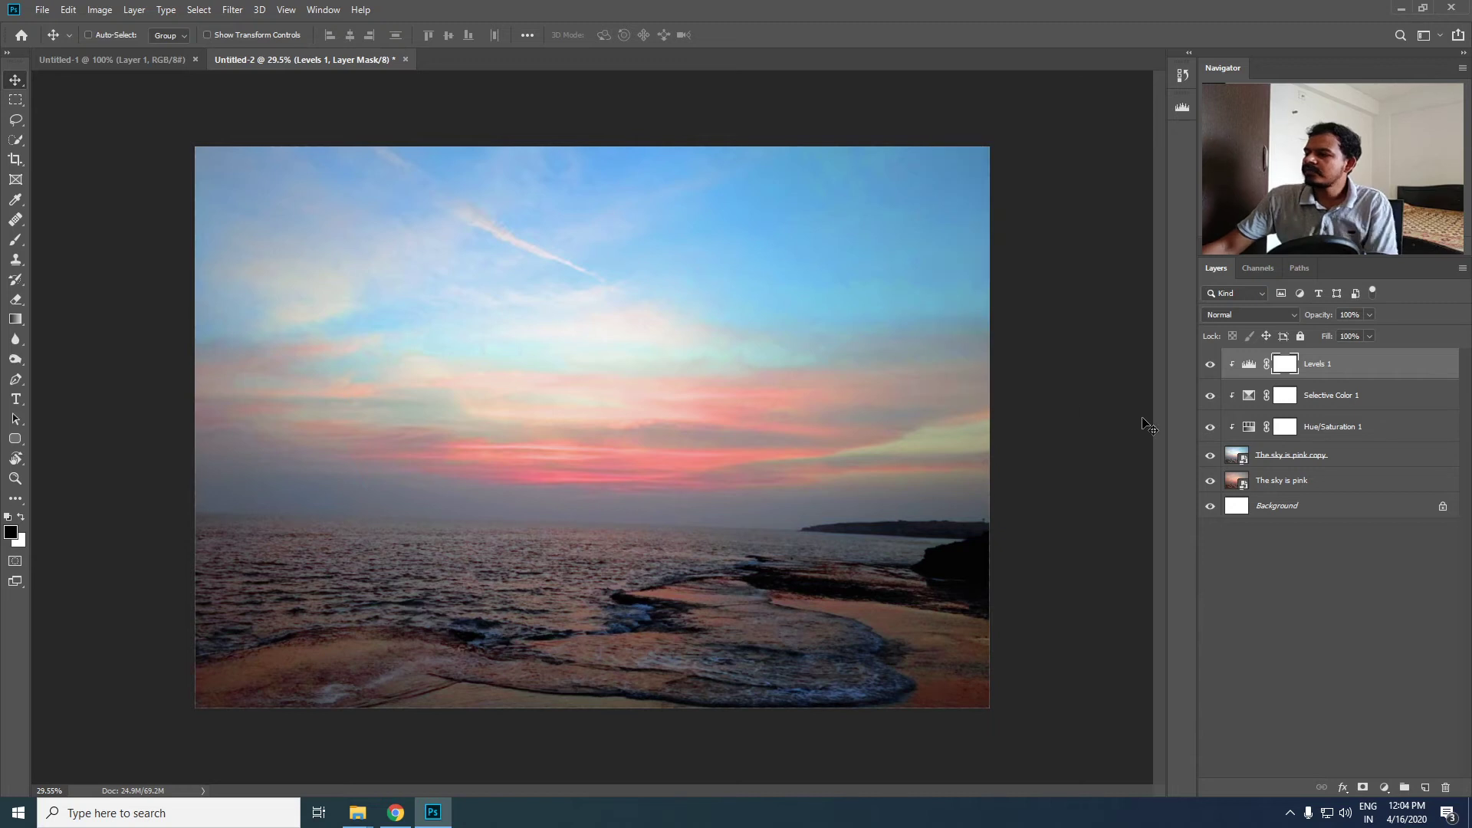
- Group the Levels 1, Selective Color 1 and Hue/Saturation 1 adjustment layers
left_click(1399, 436, "shift")
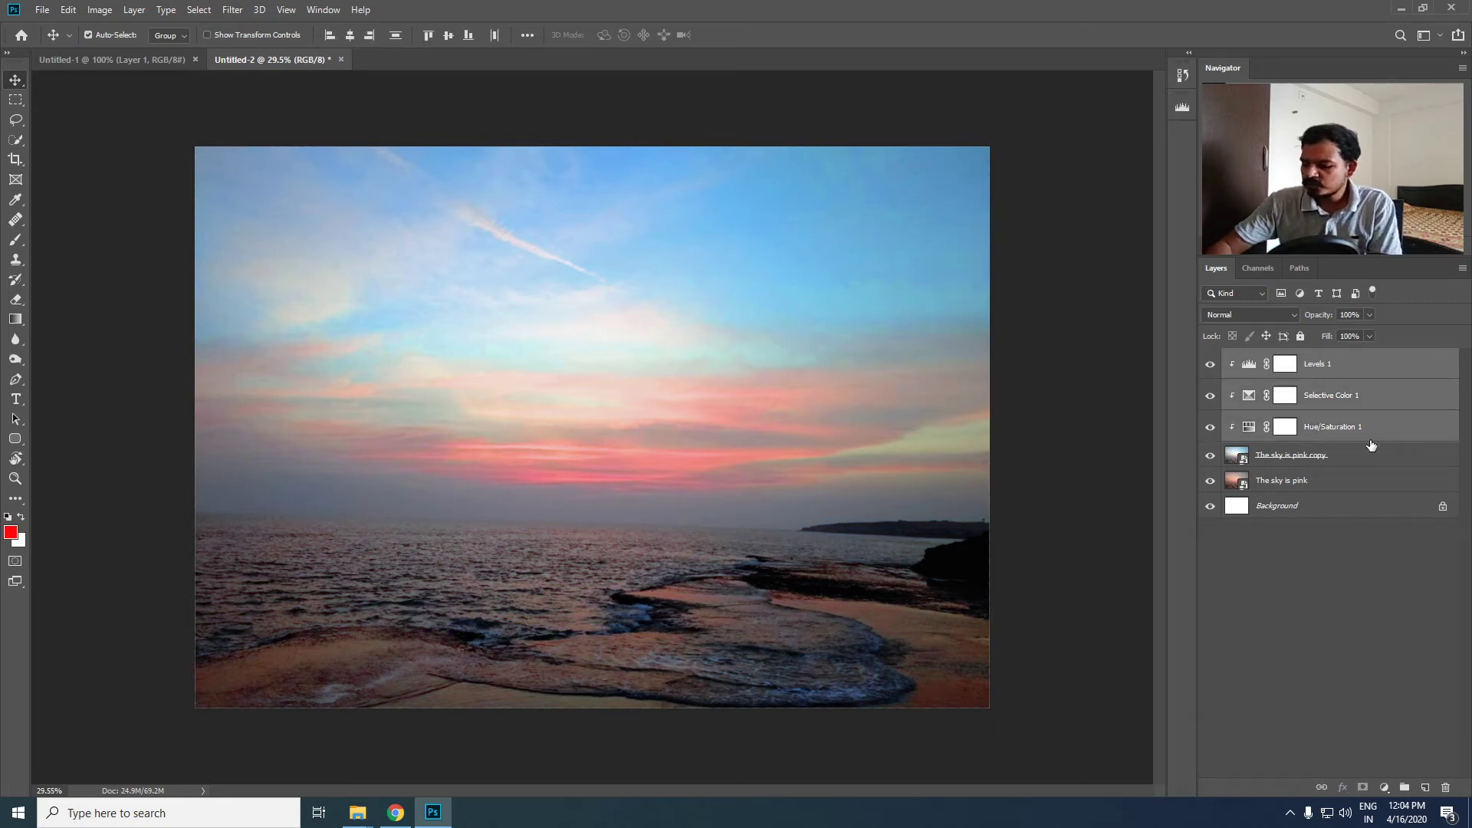
key("ctrl+g")
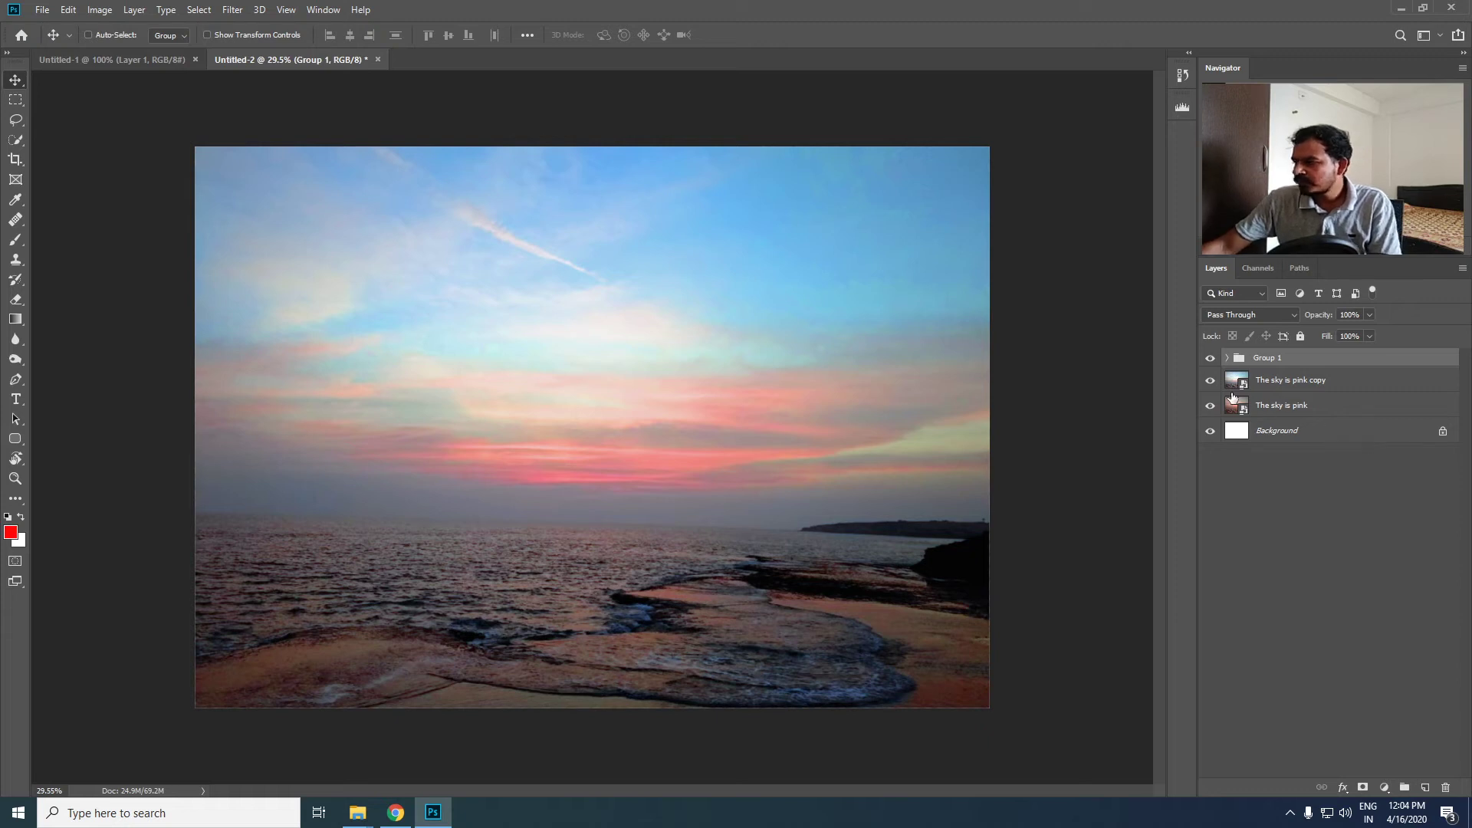
- Compare the photo with the adjustment group hidden and shown, and expand the group to list its layers
left_click(1210, 359)
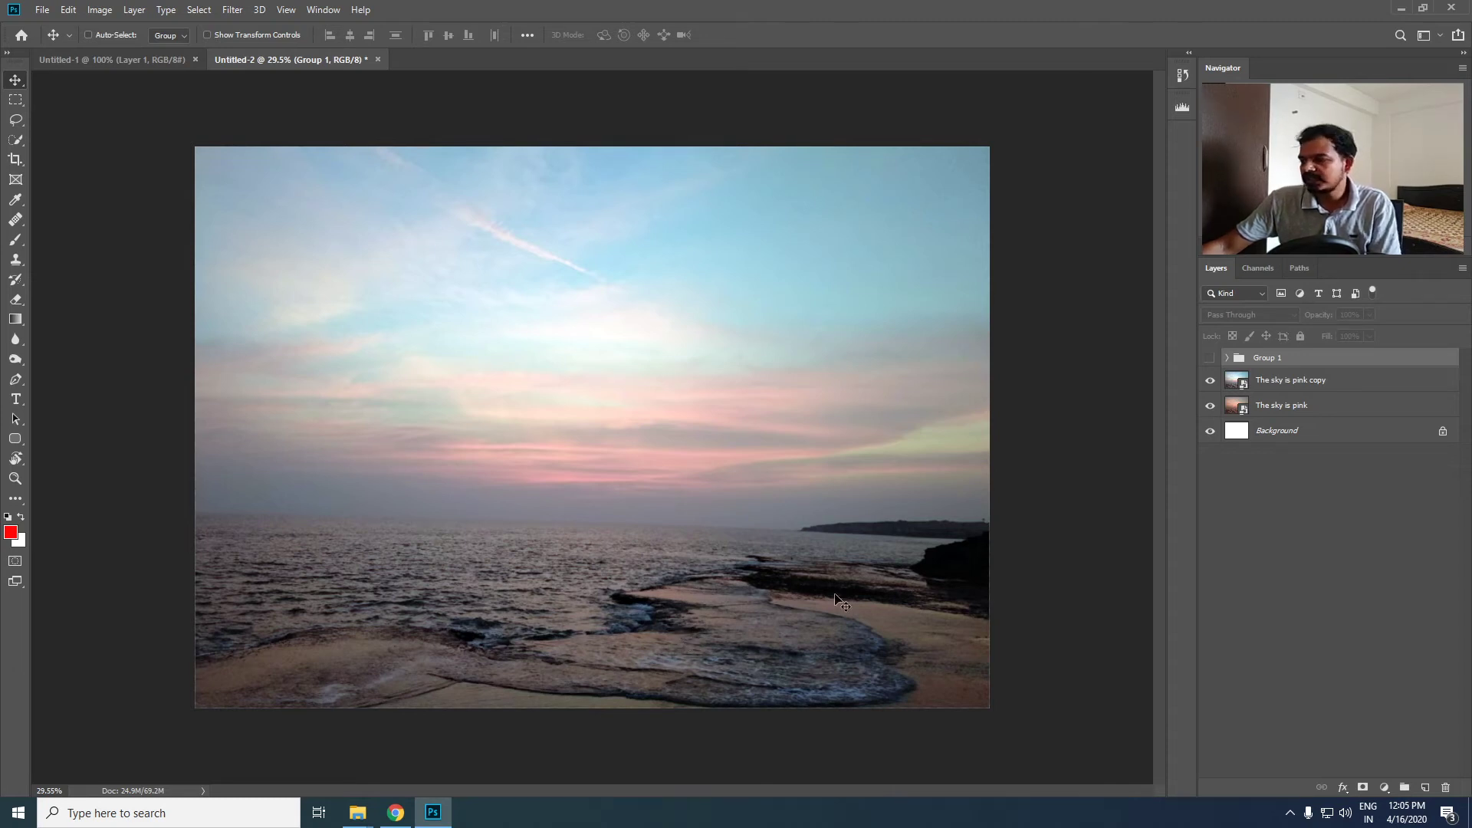
left_click(1210, 360)
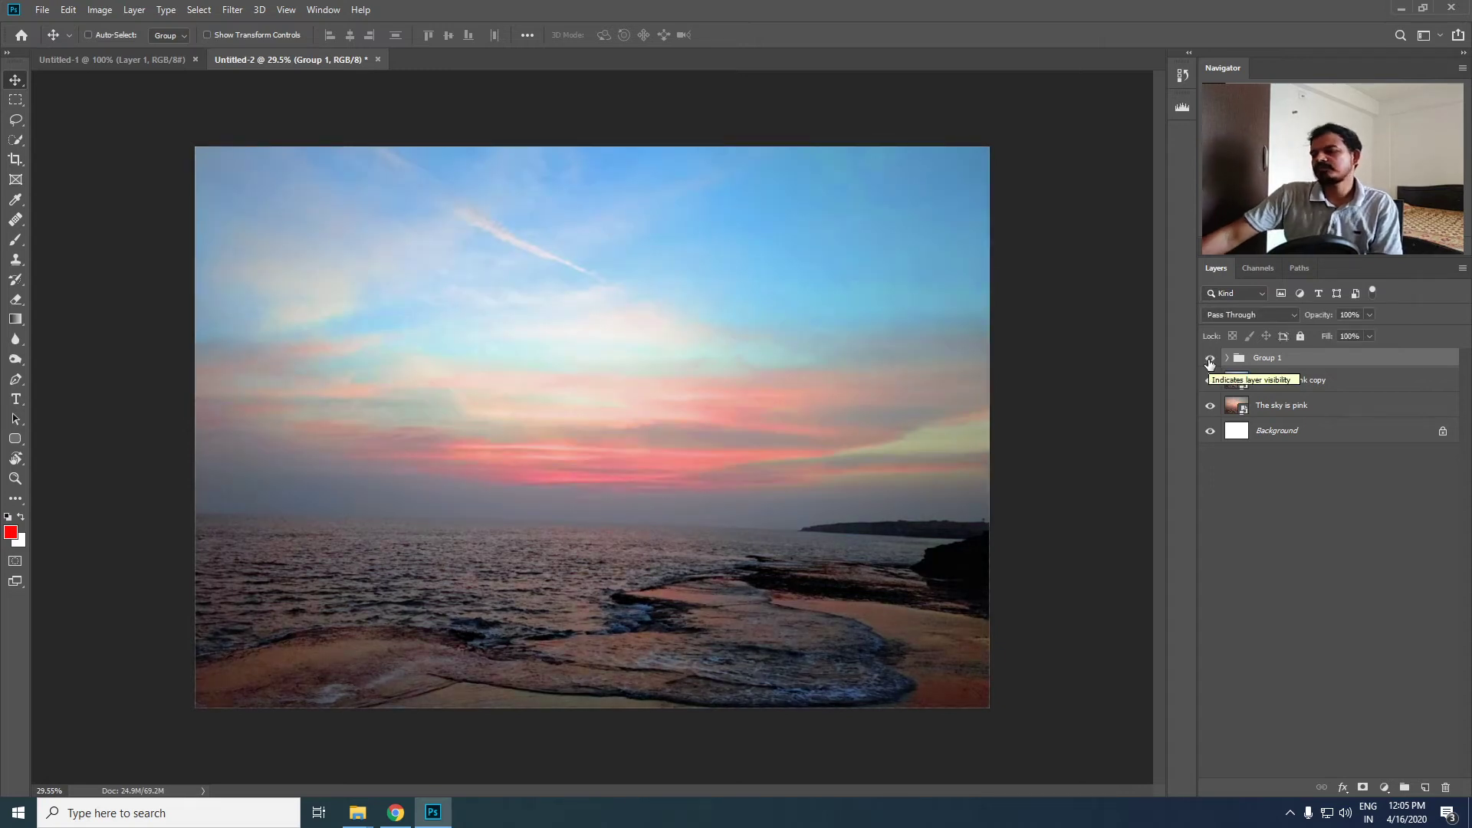
left_click(1210, 360)
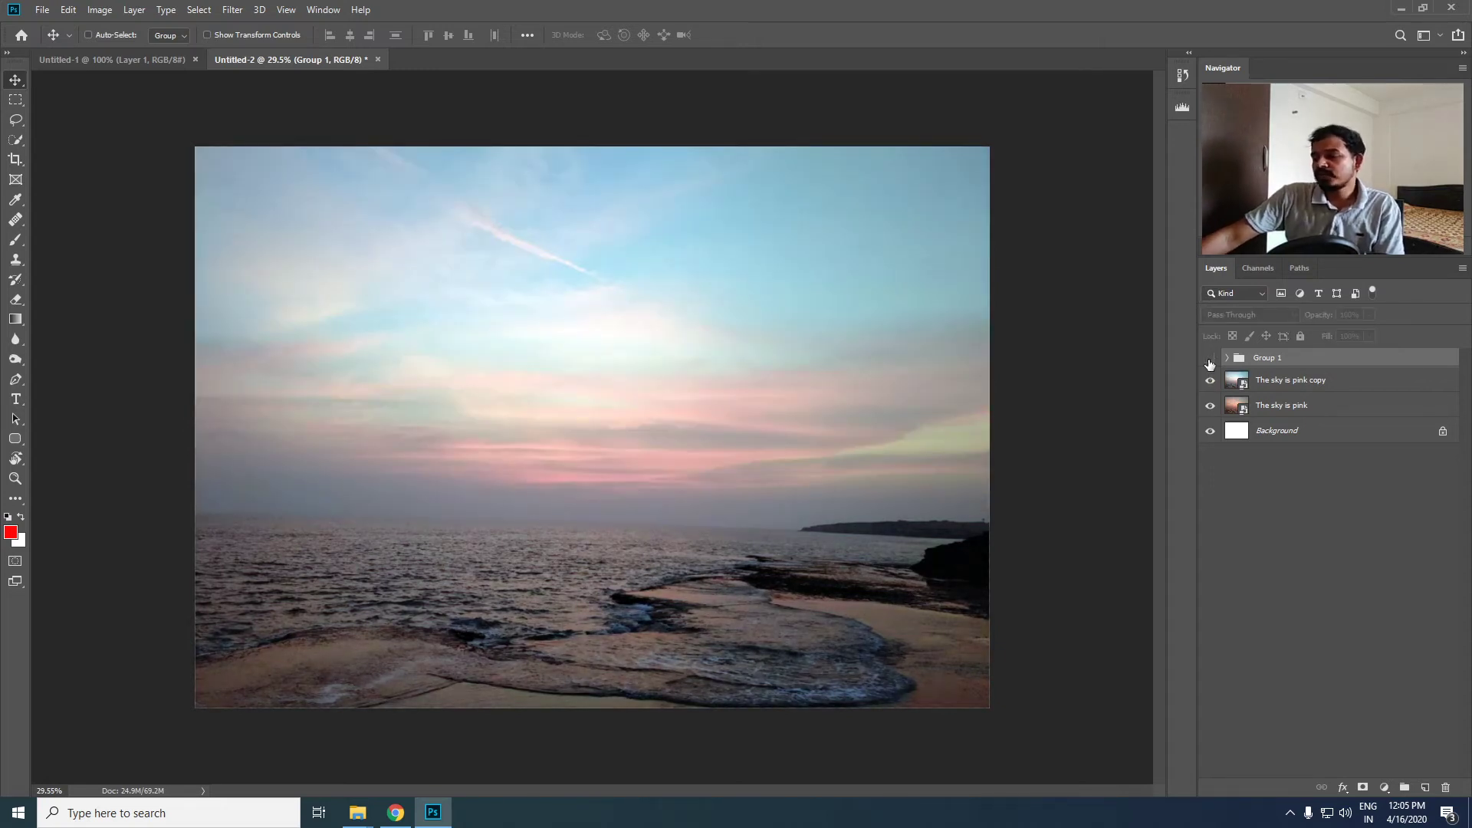
left_click(1210, 360)
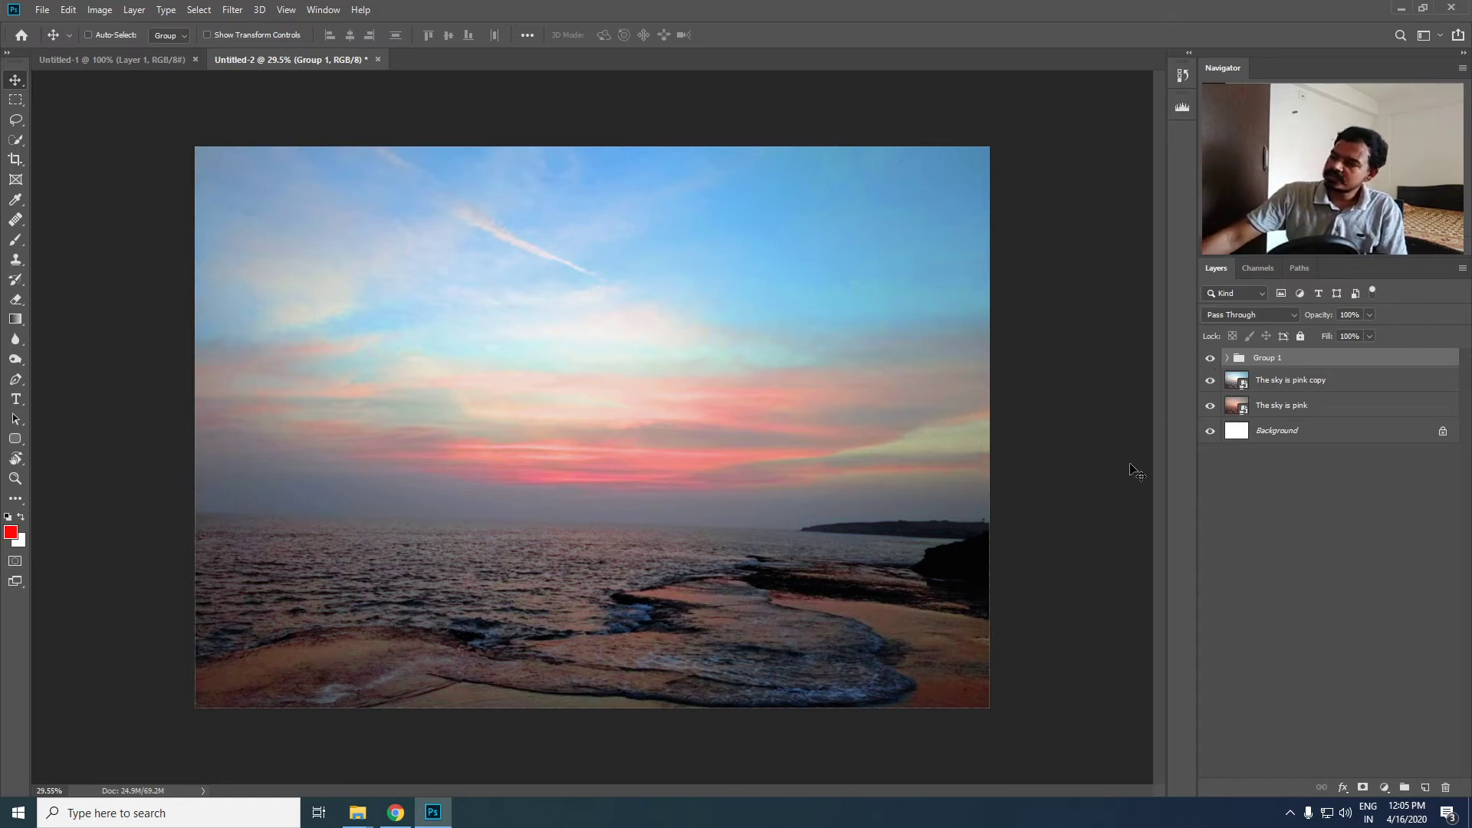
left_click(1209, 358)
left_click(1227, 358)
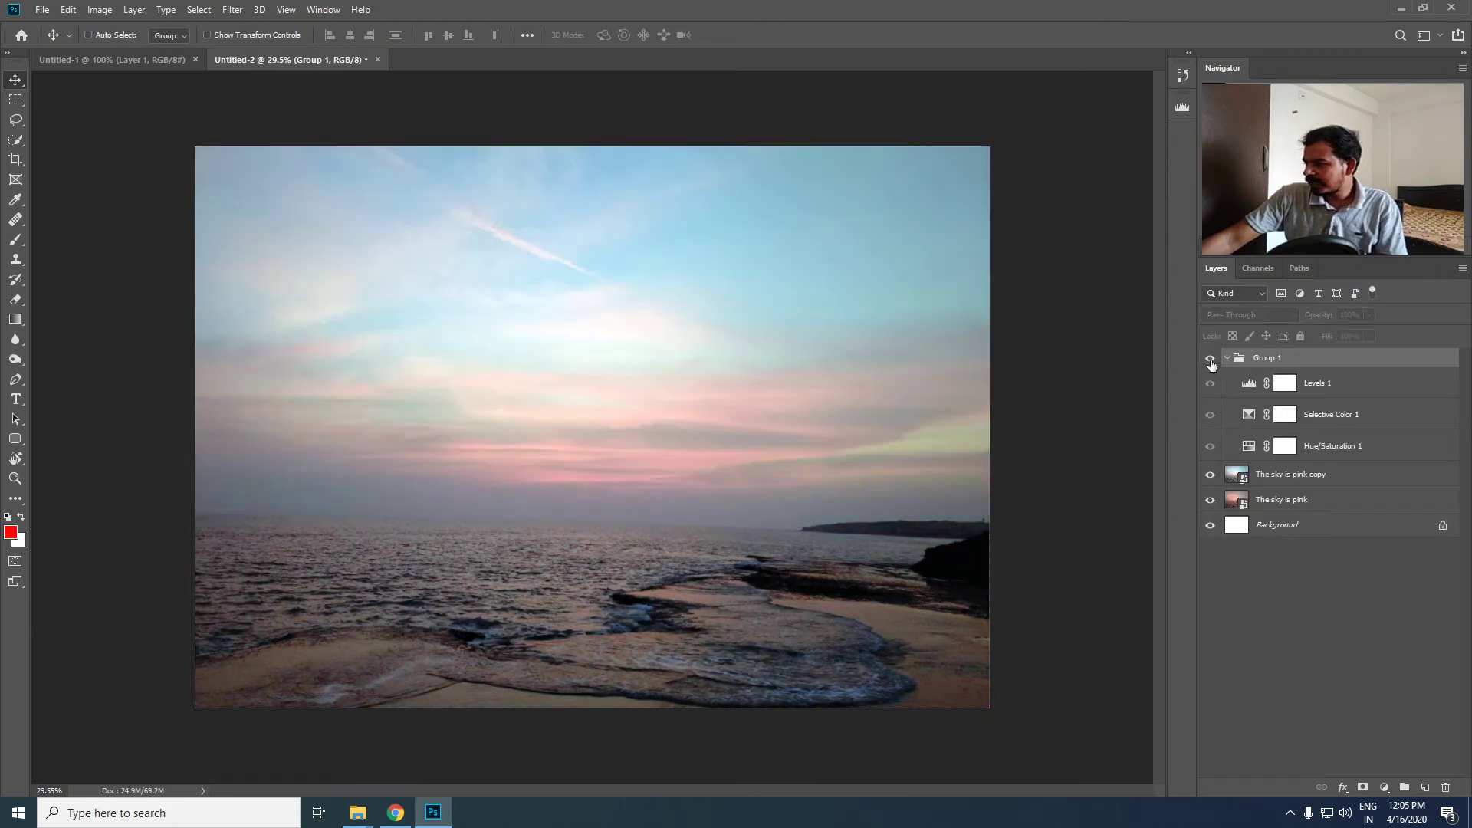
left_click(1209, 358)
- Add a Curves adjustment layer above Levels 1 inside the group and display its curve settings
left_click(1315, 383)
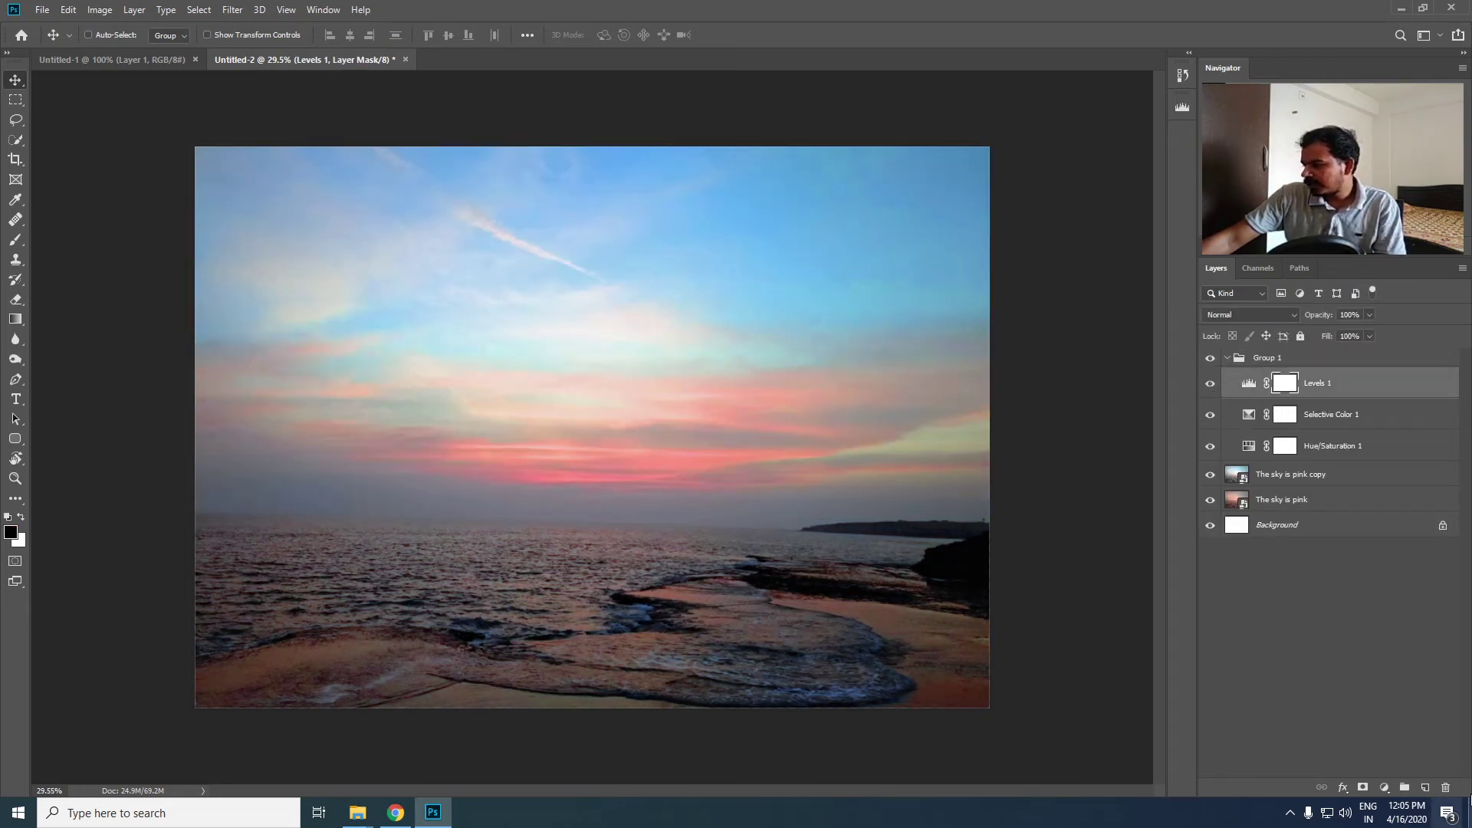
left_click(1384, 787)
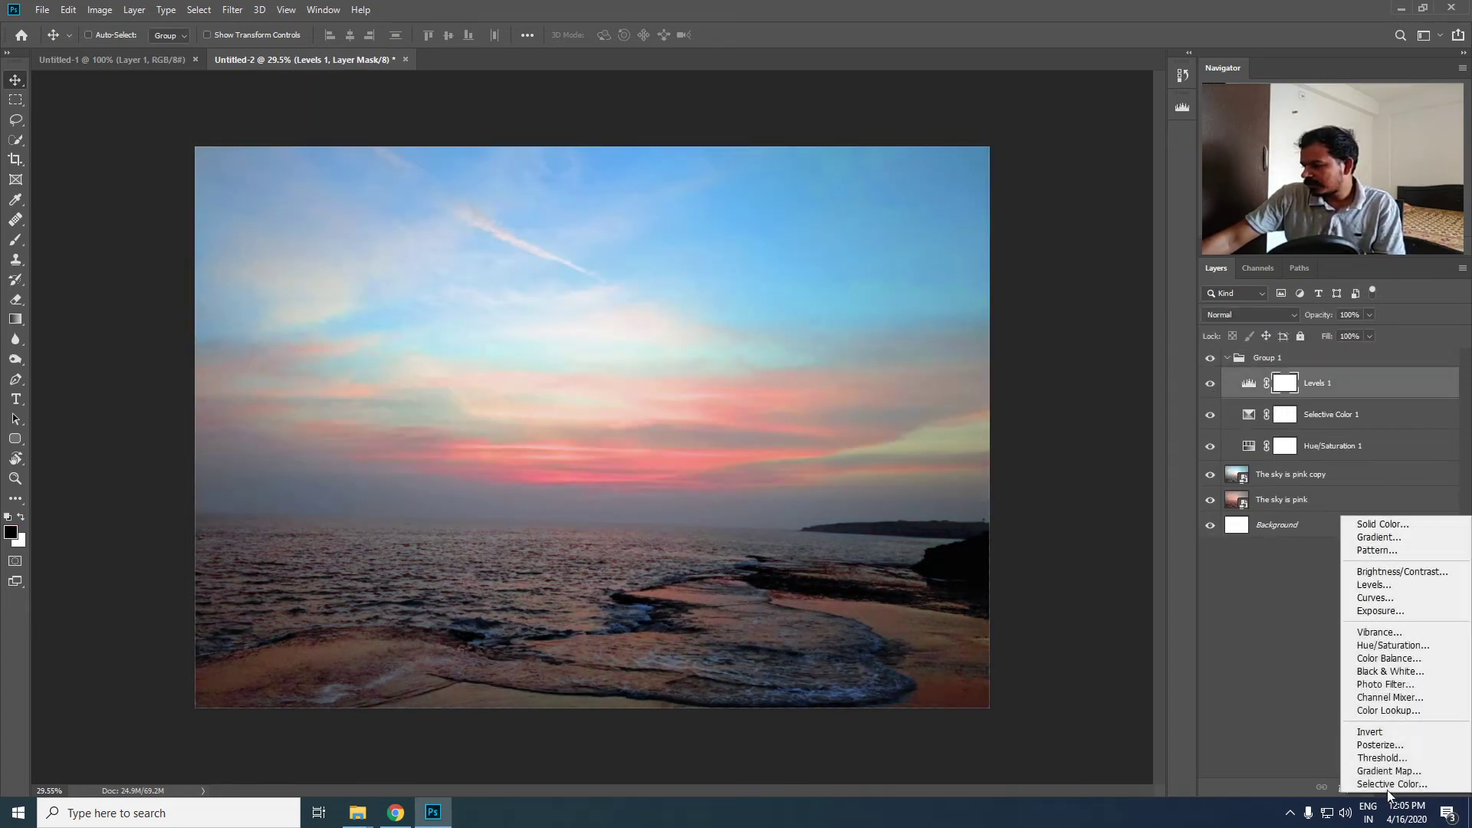
left_click(1388, 598)
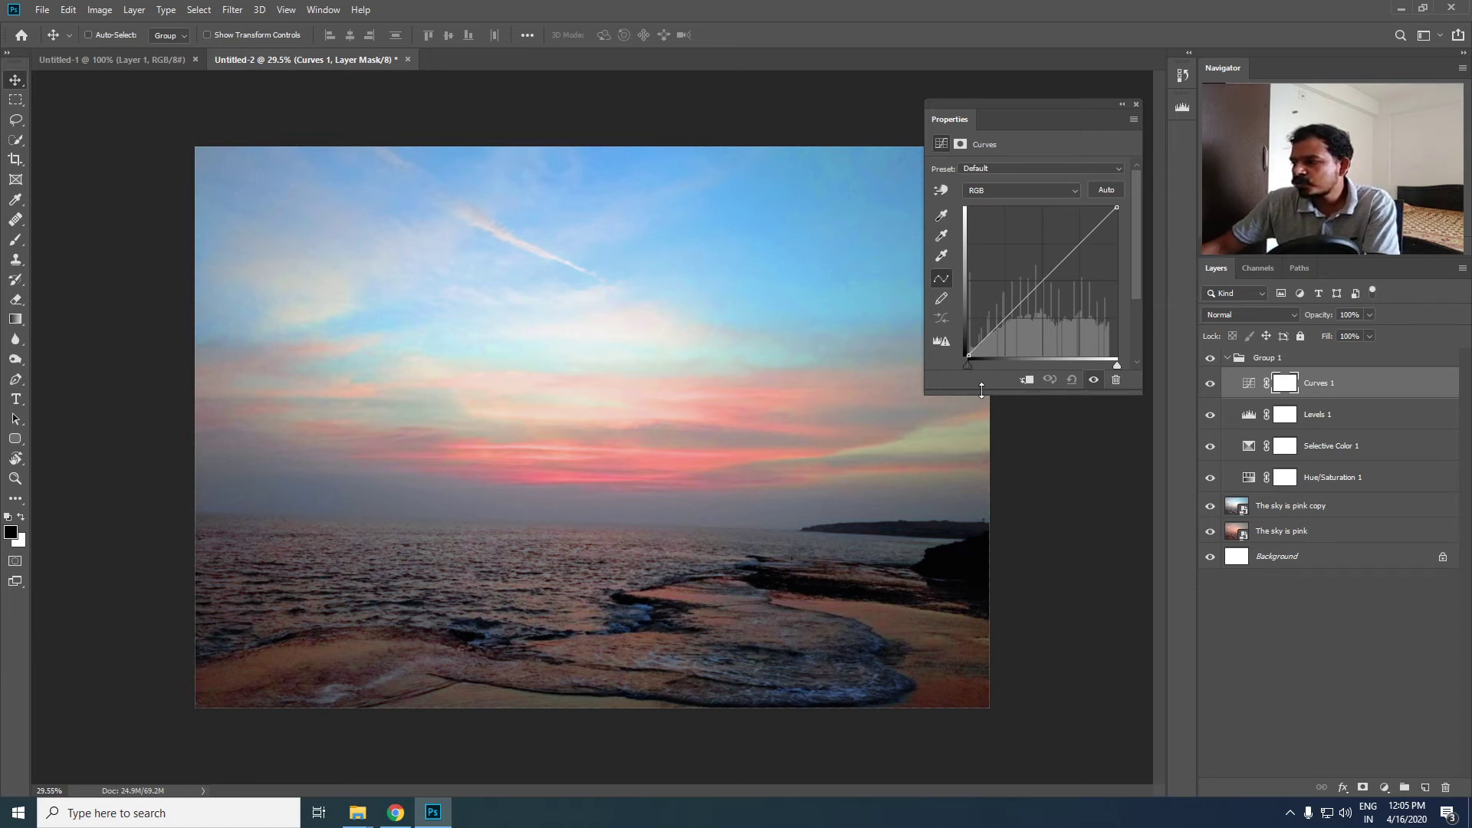
left_click(1245, 418)
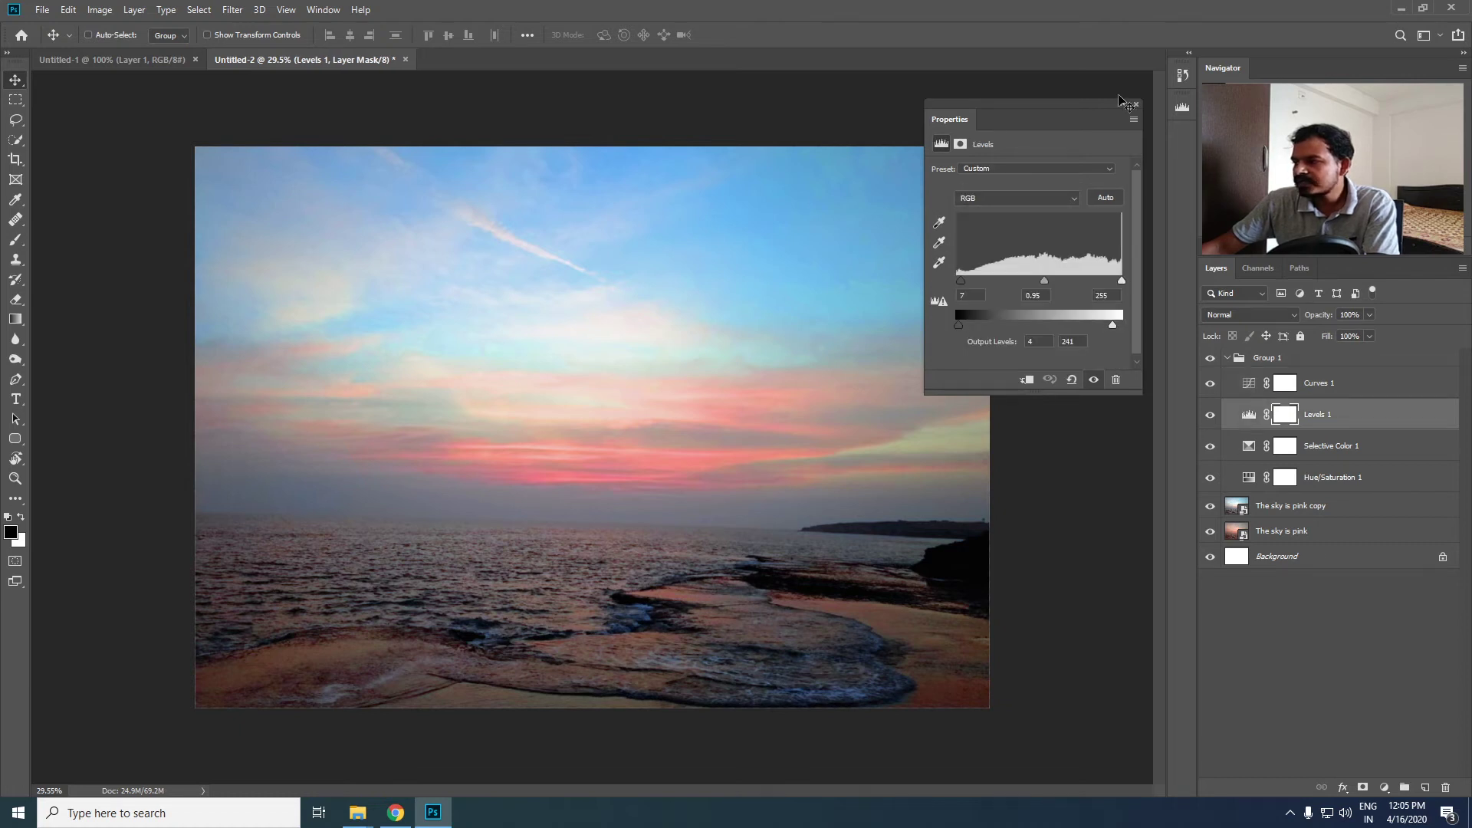
left_click(1272, 391)
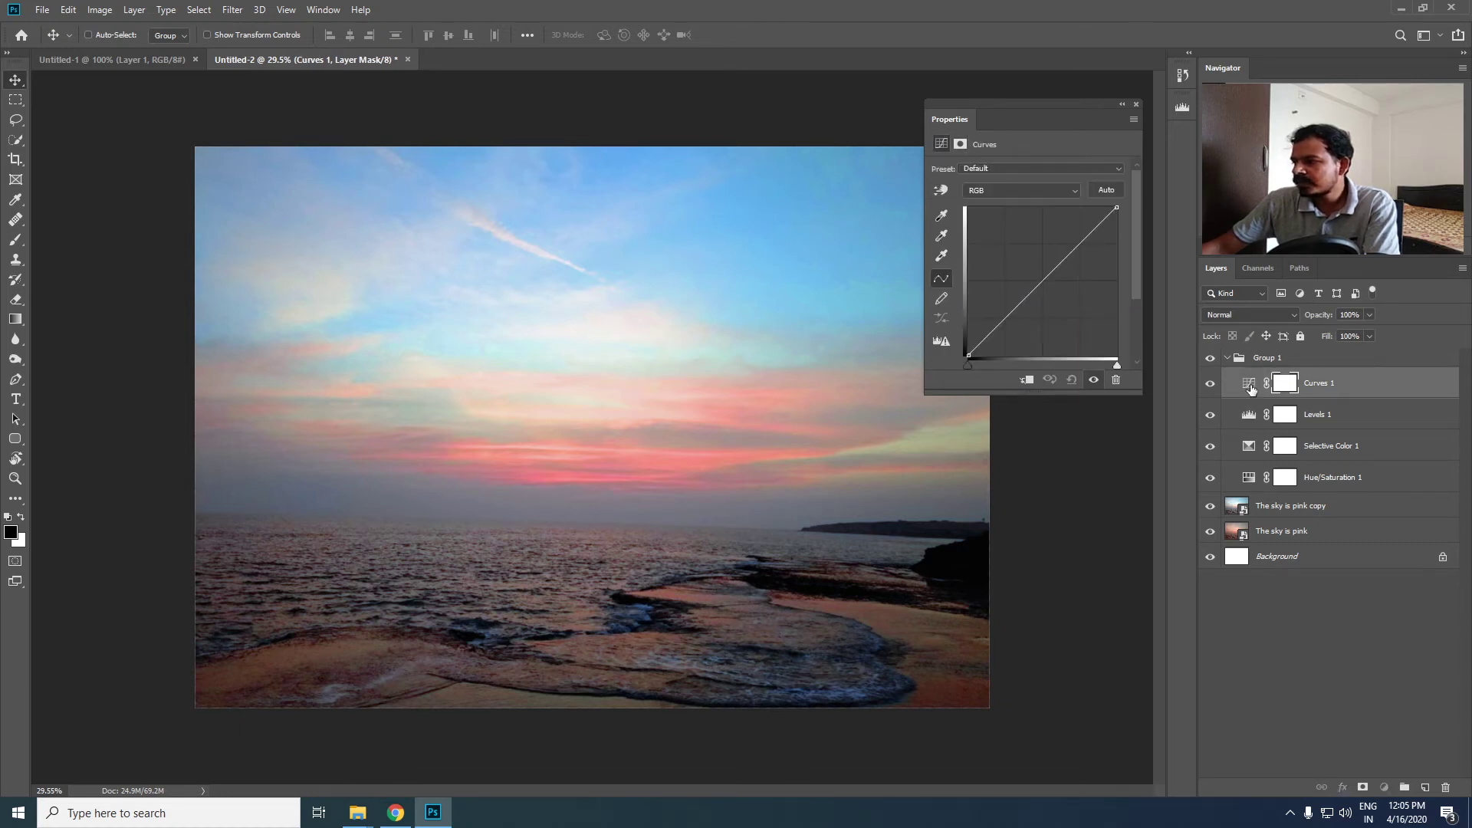
left_click(1249, 387)
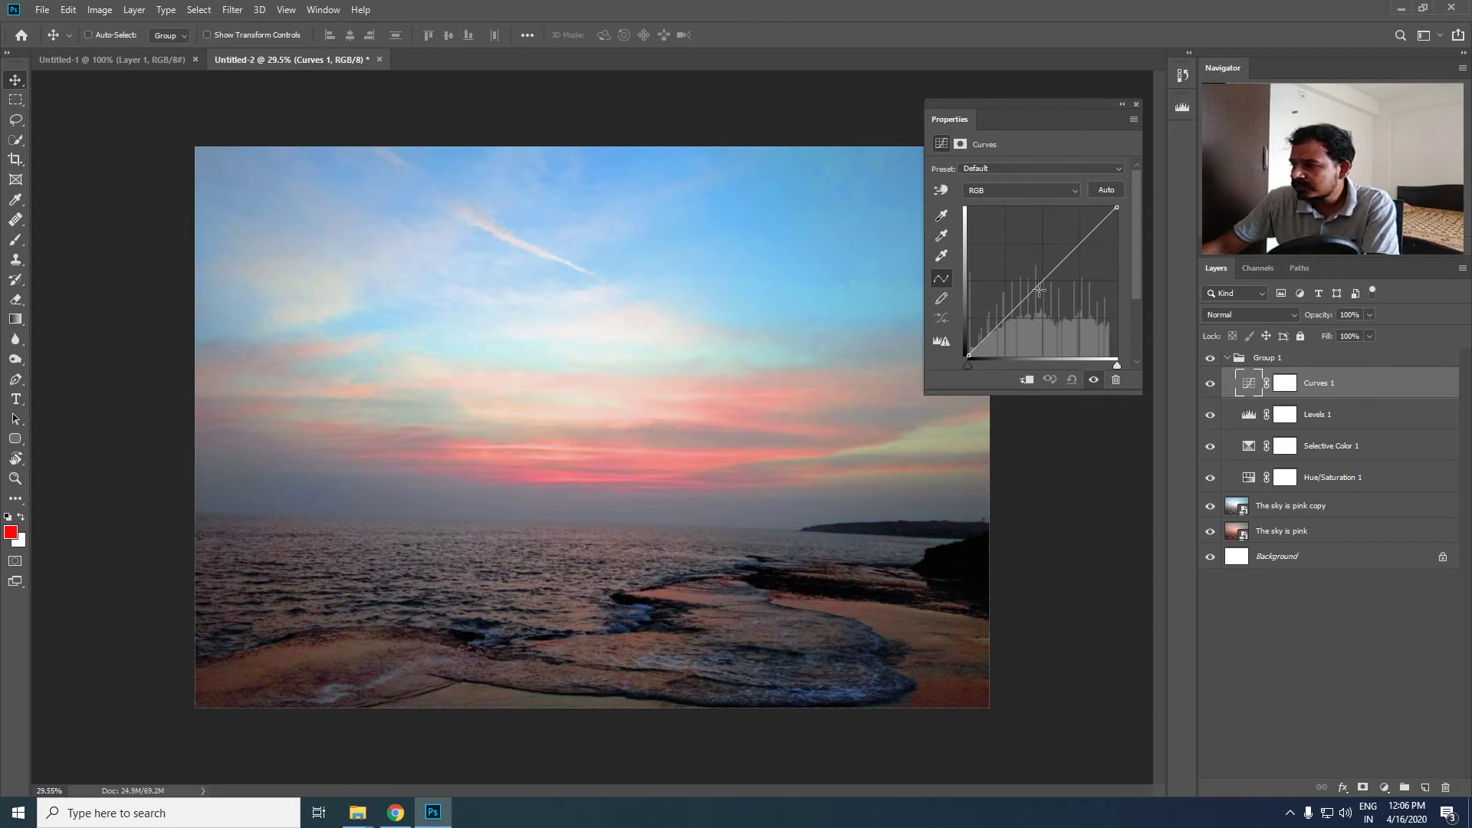
- Darken the photo by pulling the RGB curve's midpoint slightly down and lowering its white endpoint, and close the settings
mouse_move(1042, 280)
left_mouse_down()
mouse_move(1044, 260)
mouse_move(1042, 294)
left_mouse_up()
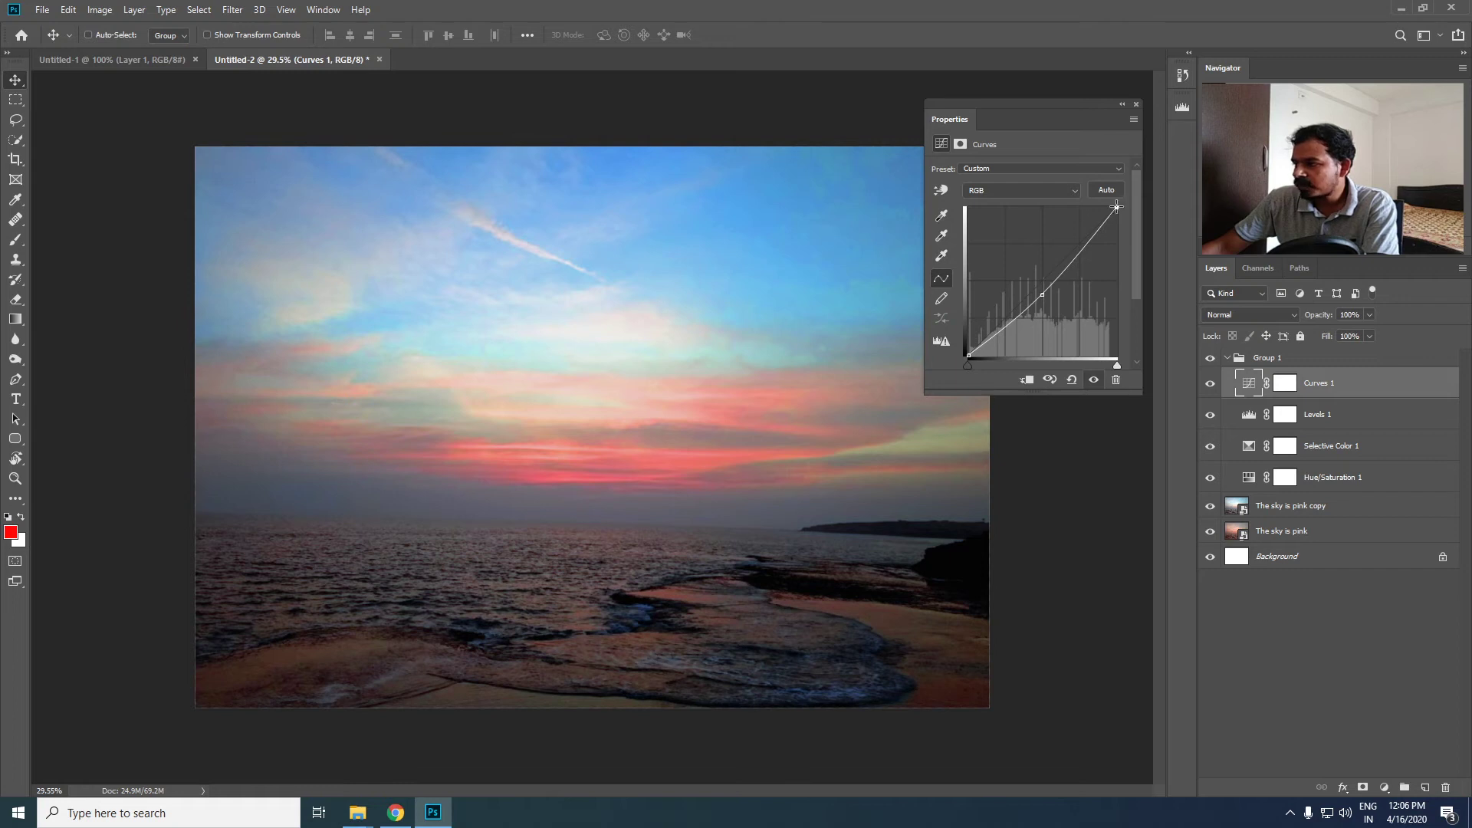
left_click_drag(1116, 205, 1118, 225)
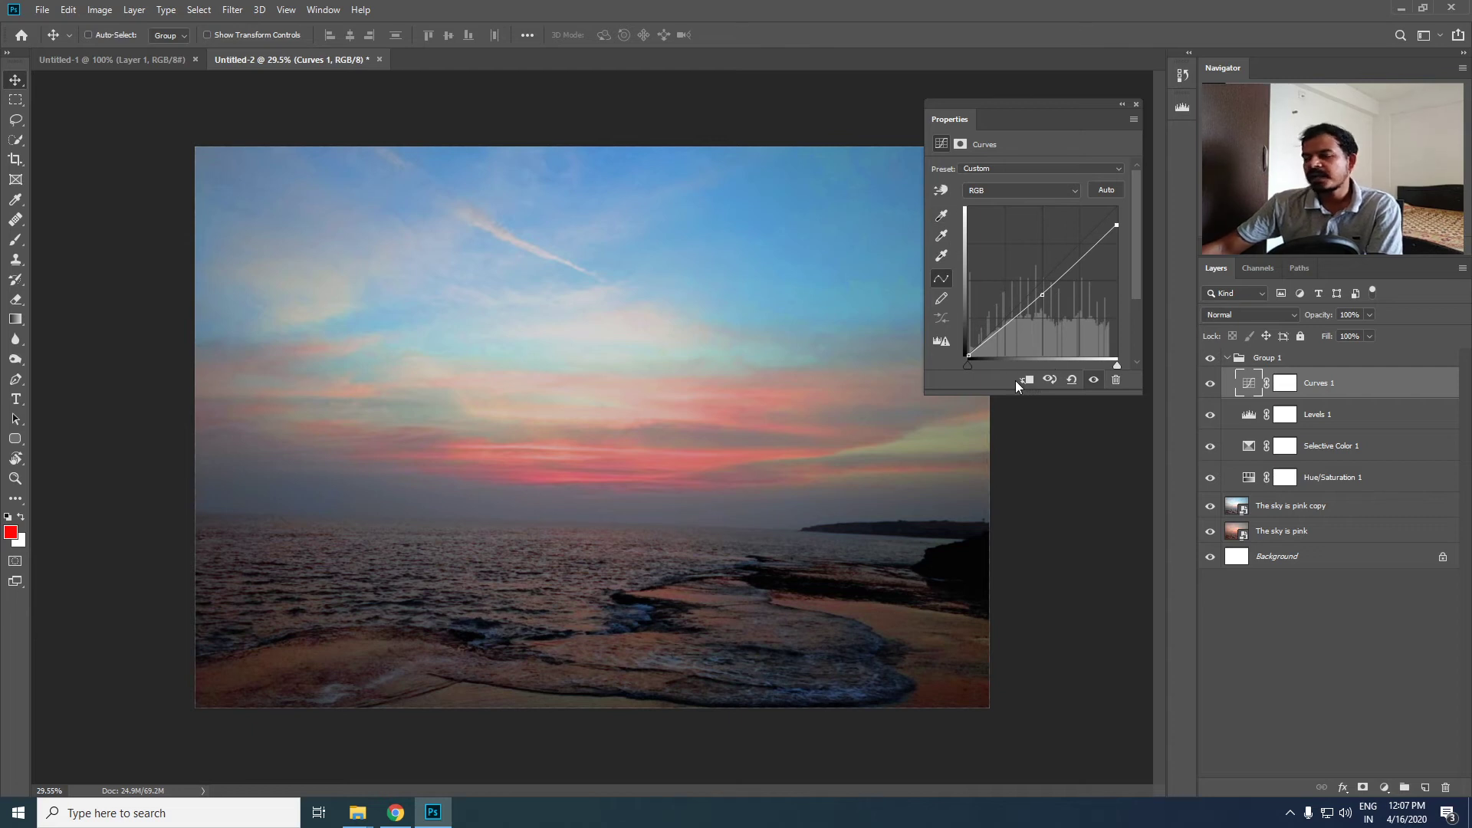
left_click(1073, 191)
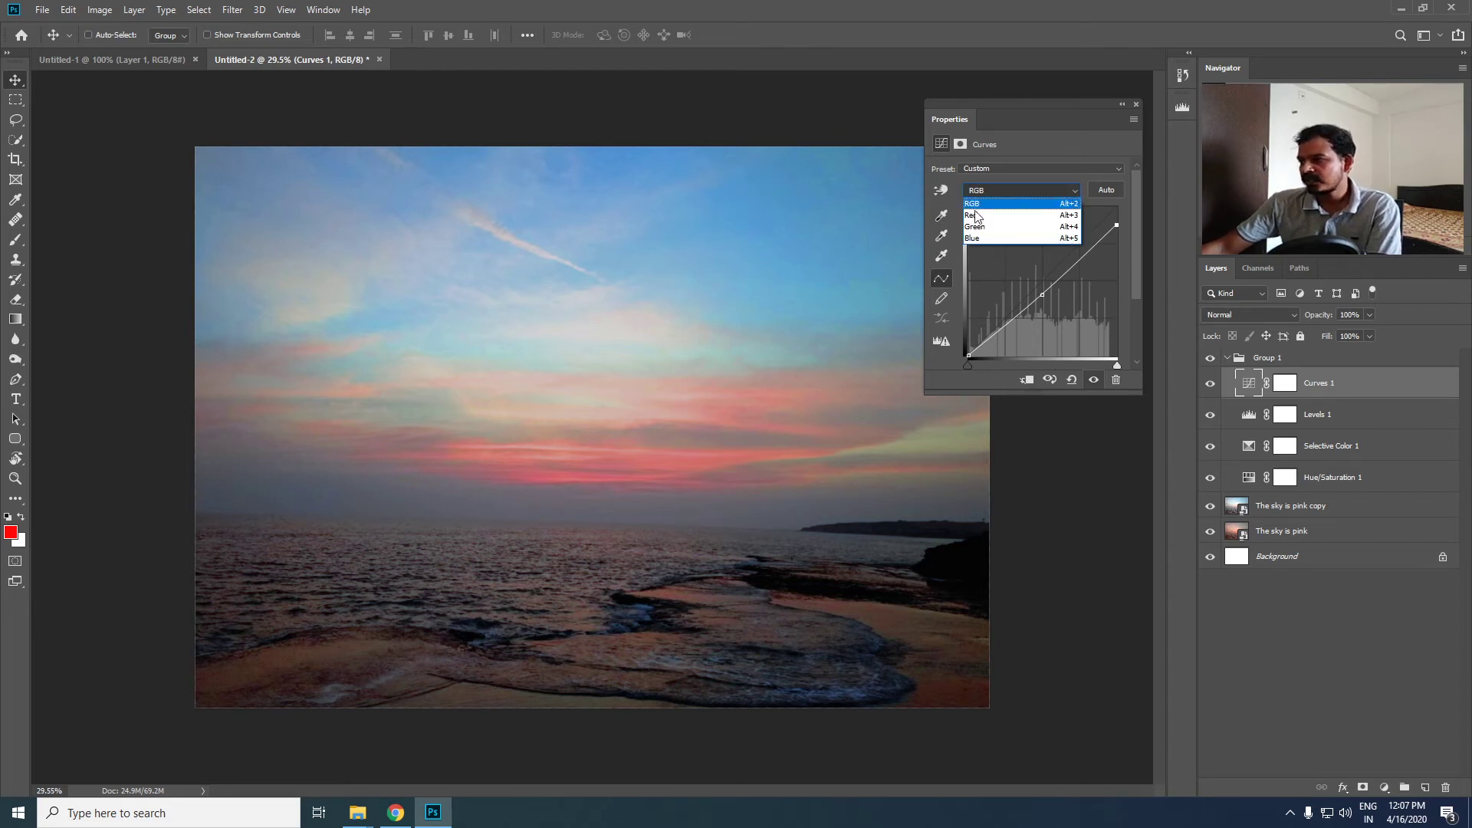
left_click(1055, 150)
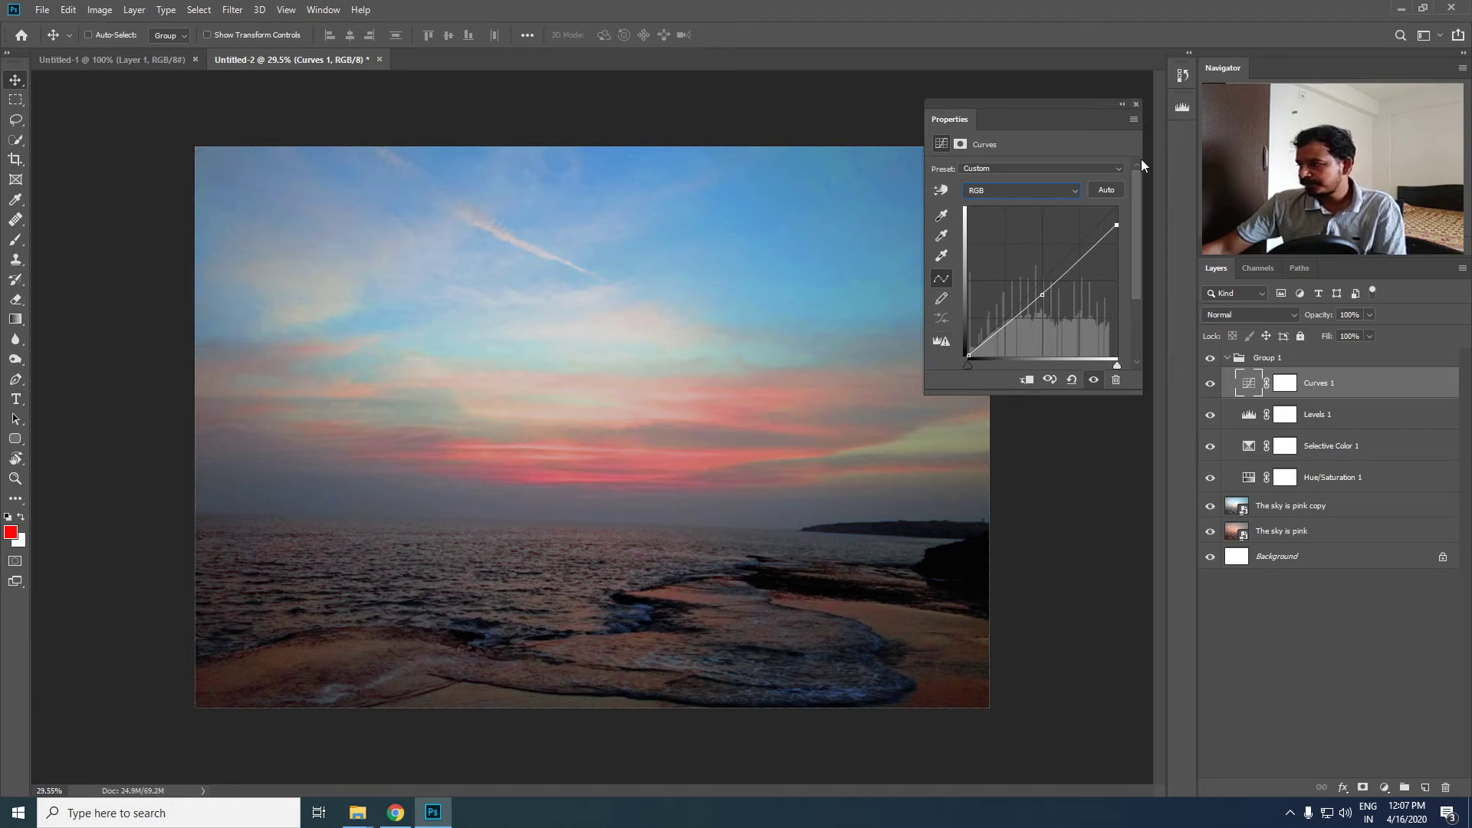
left_click(1136, 105)
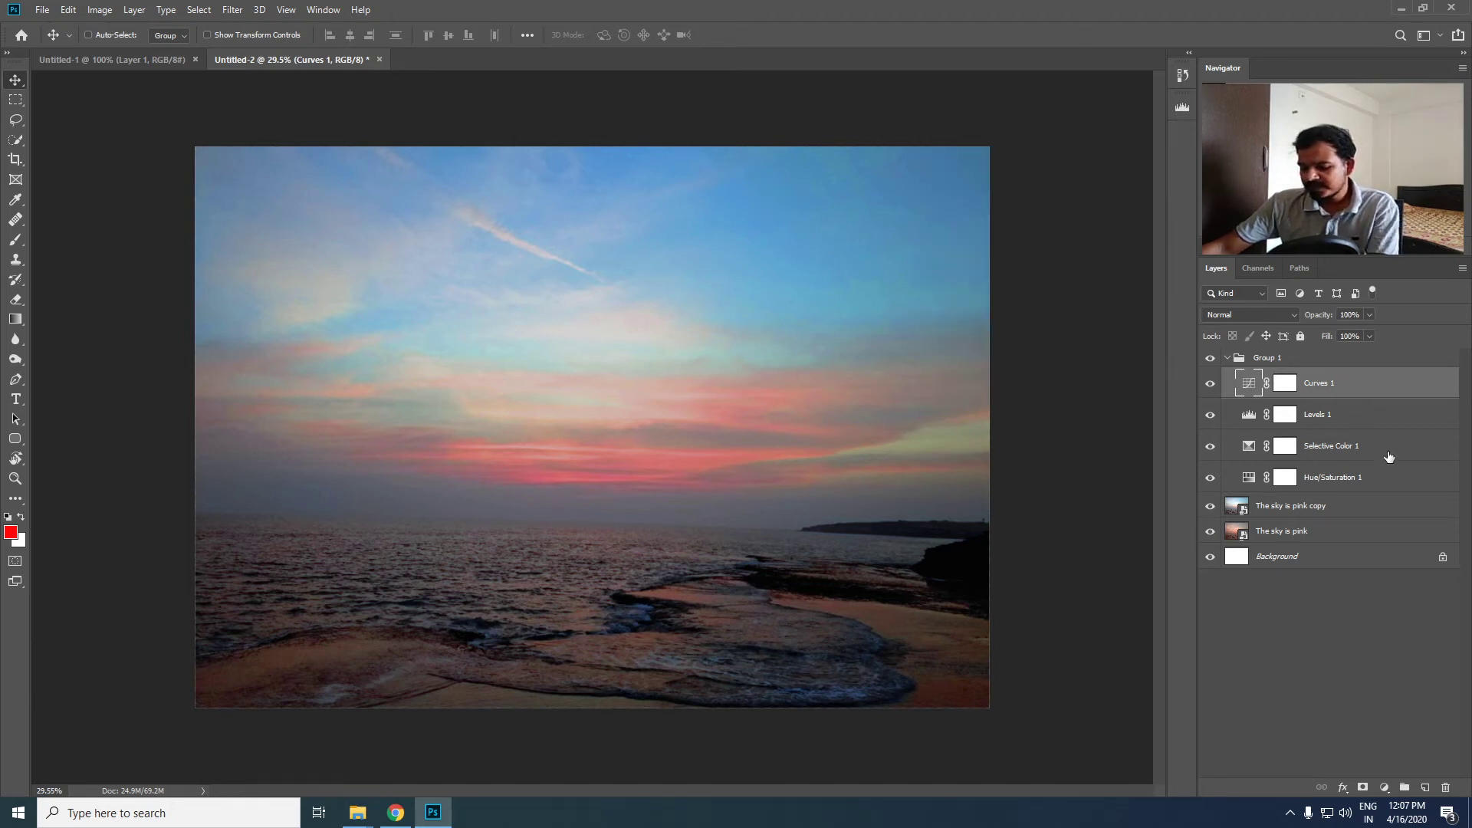
- Try clipping the Curves 1 layer to Levels 1, and release the clipping
left_click(1397, 393, "alt")
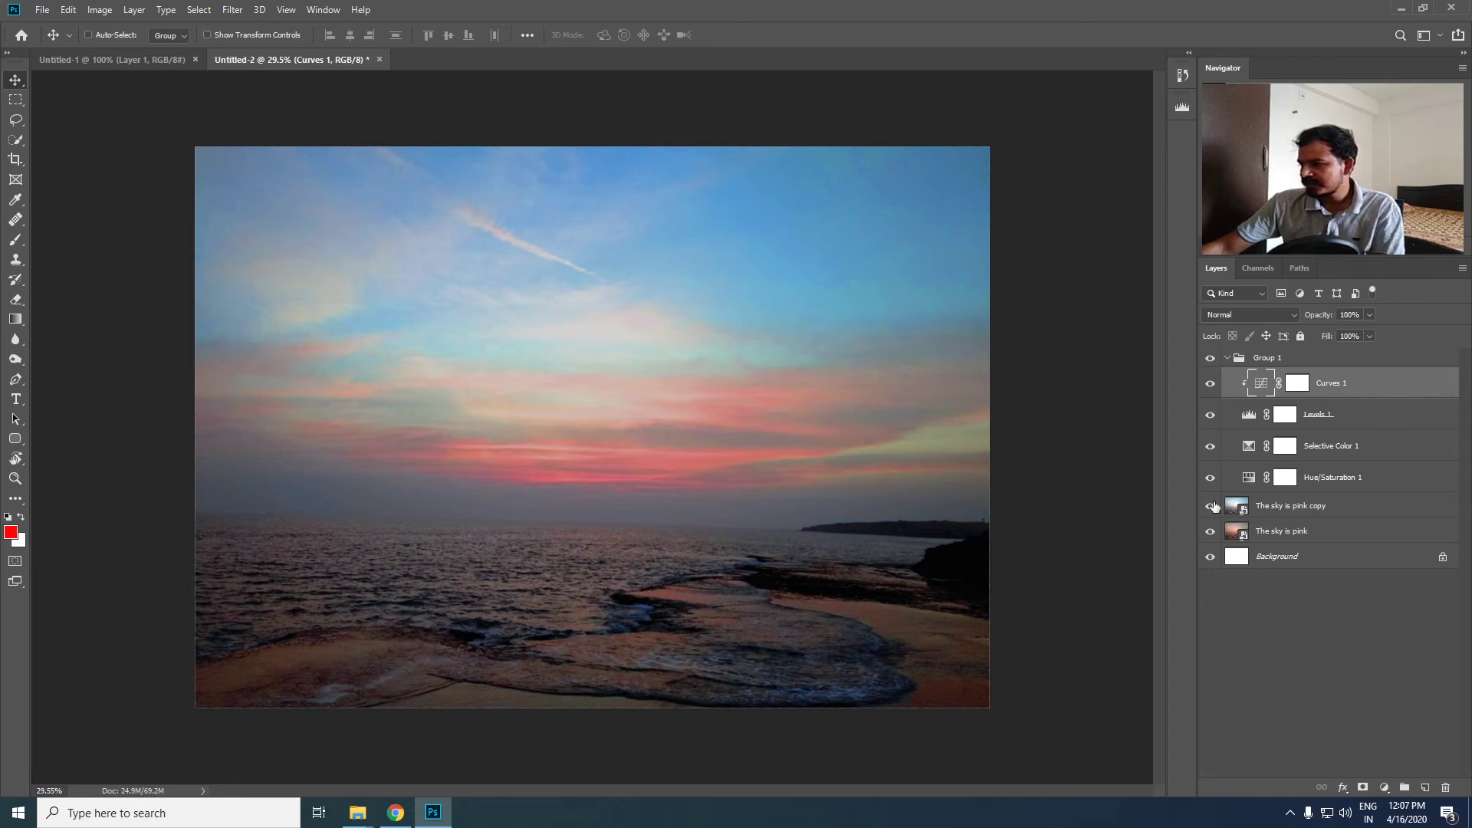
key("ctrl+alt+g")
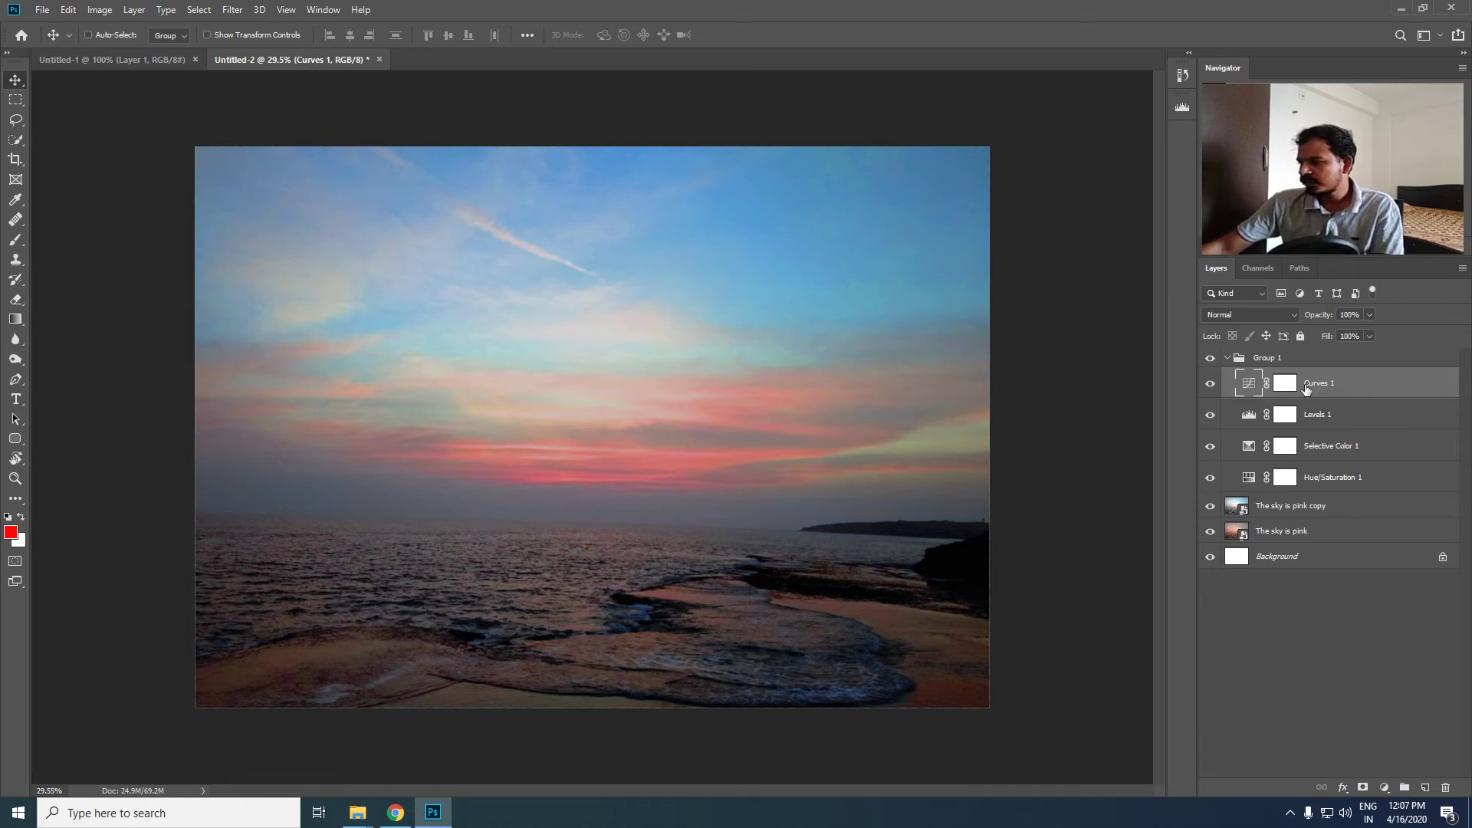
- Compare the photo with Group 1 hidden and shown, and collapse the group
left_click(1227, 358)
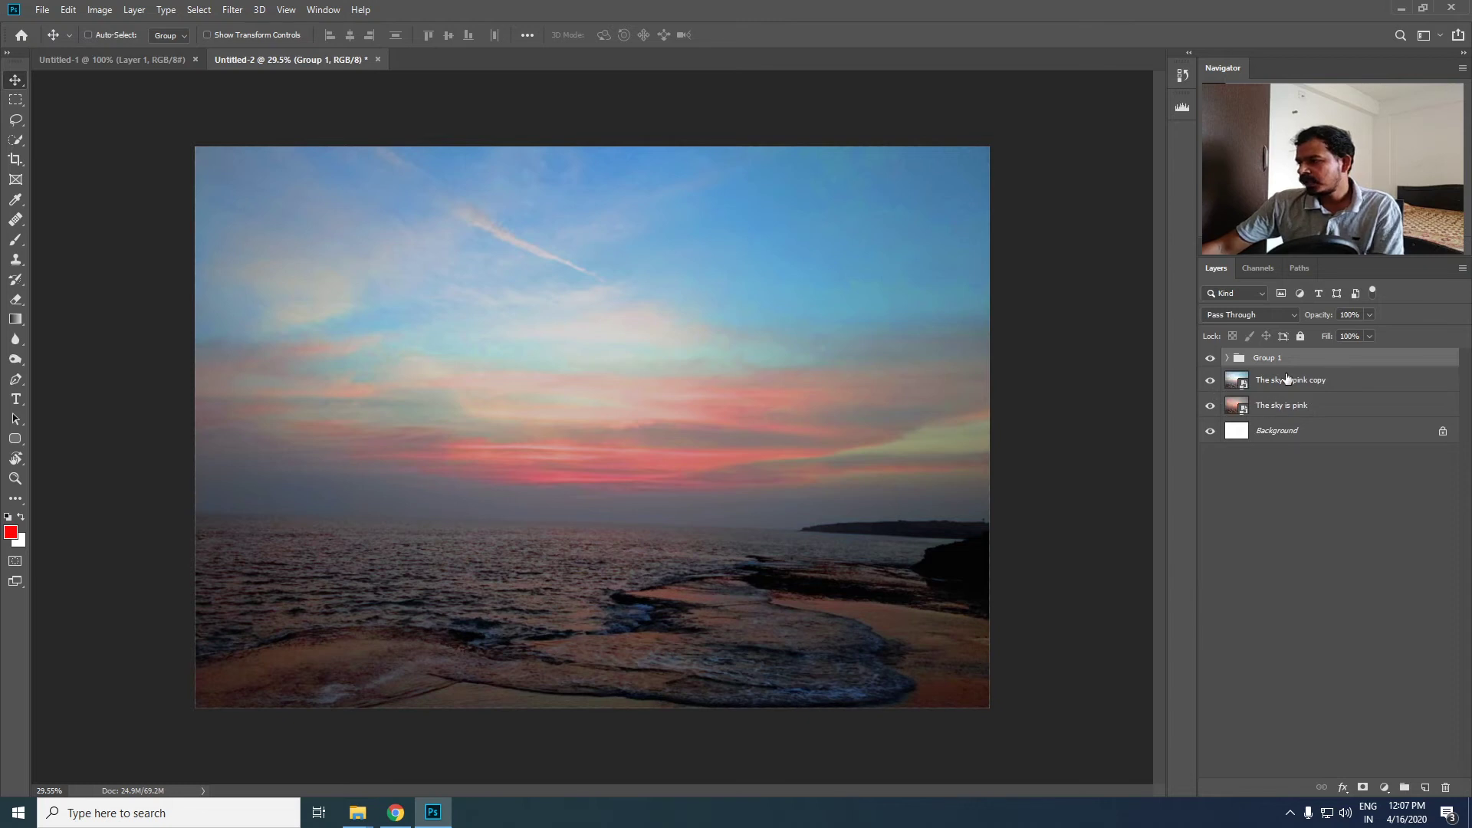
left_click(1399, 383)
left_click(1386, 365)
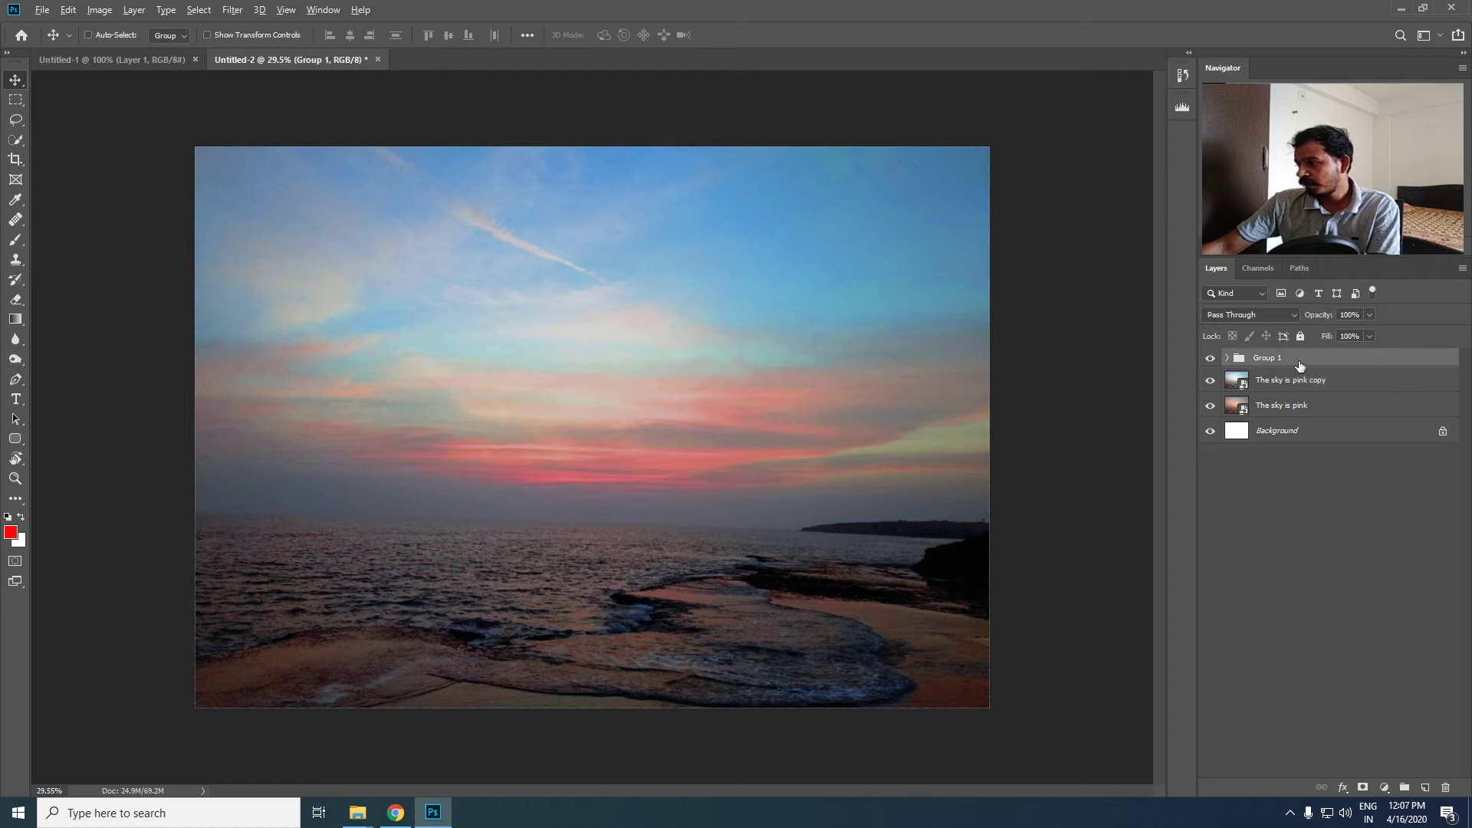
left_click(1227, 358)
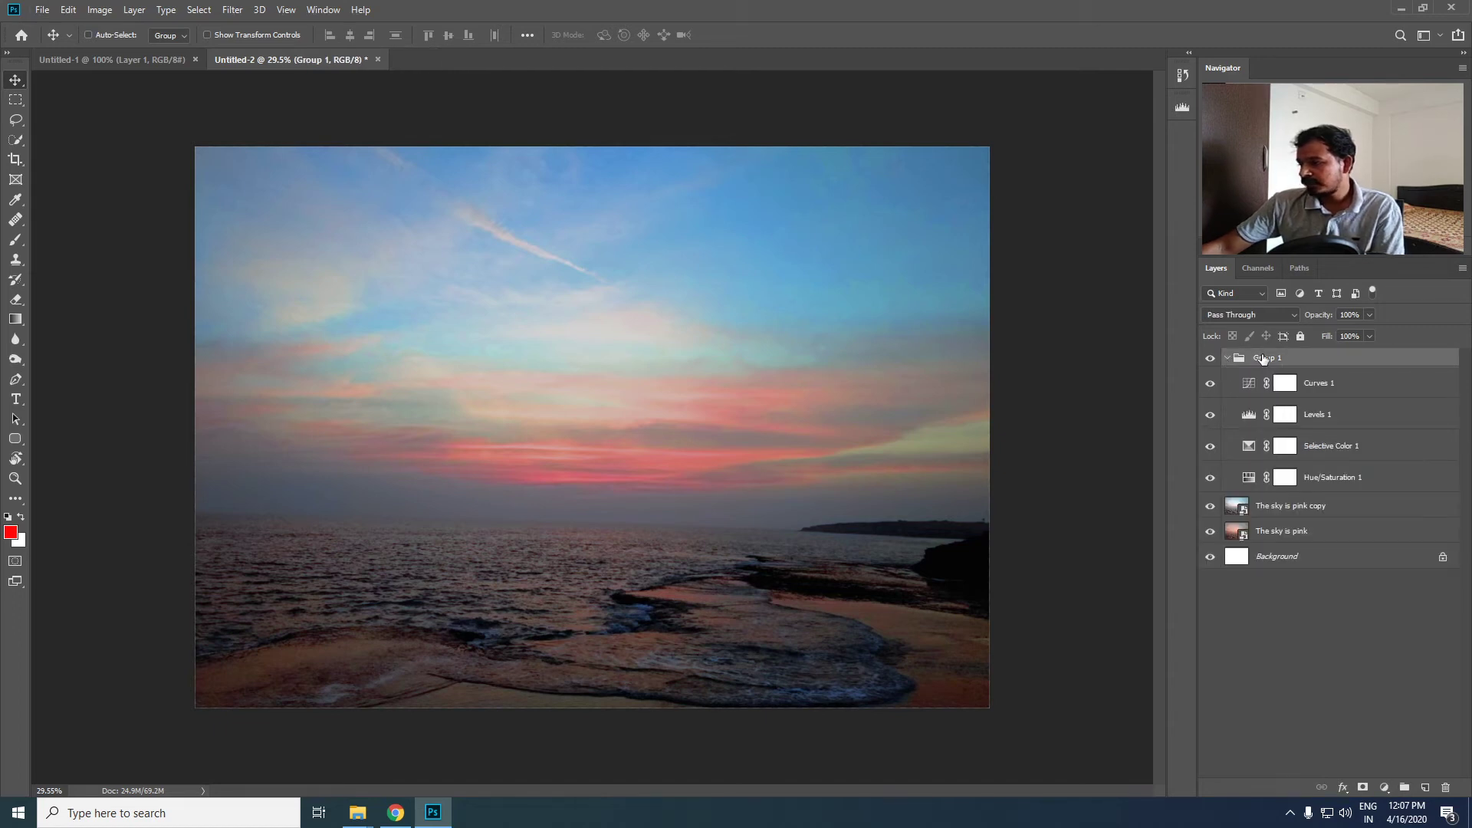
left_click(1210, 359)
left_click(1210, 359)
left_click(1227, 358)
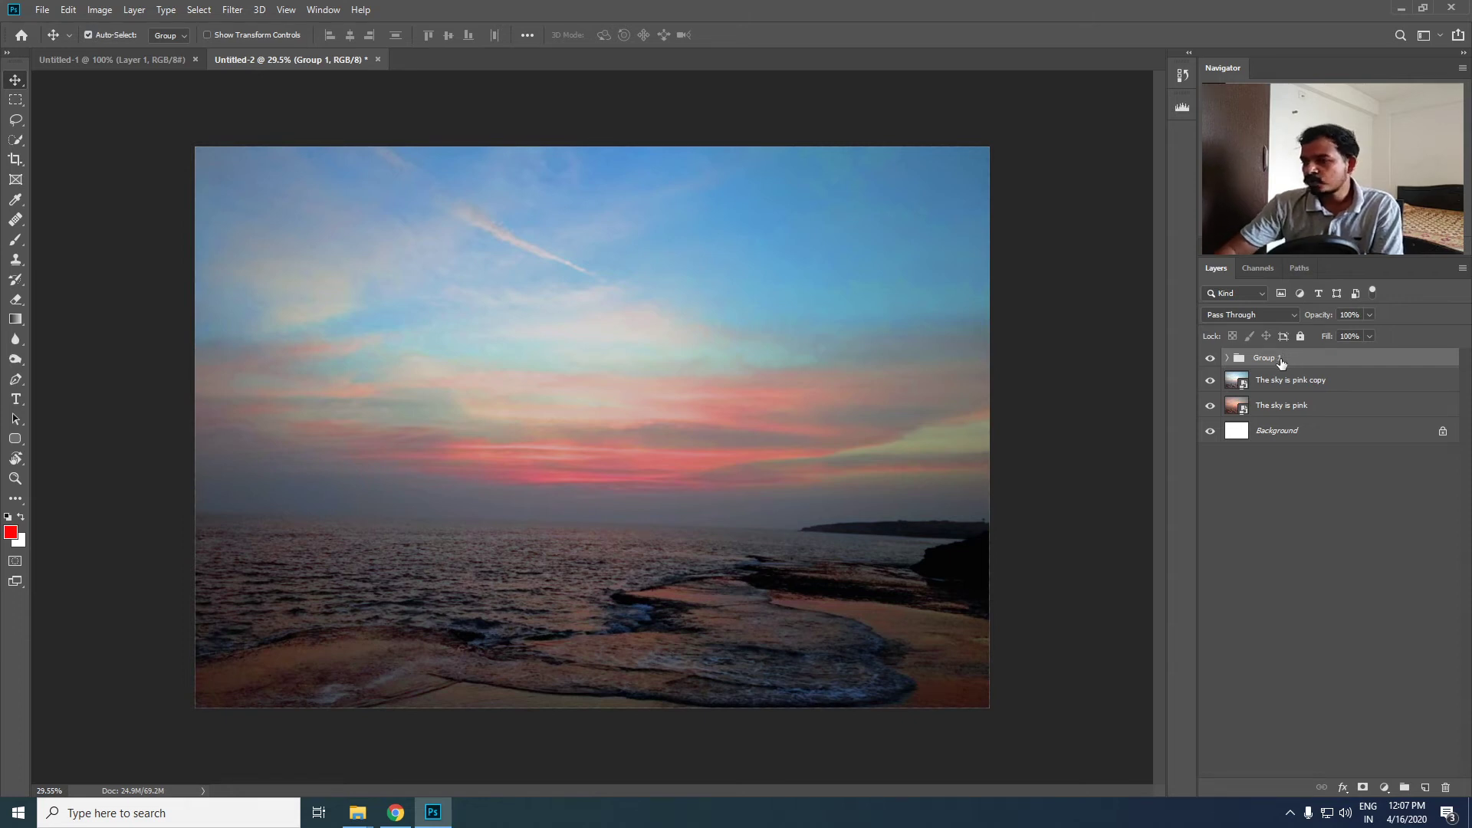
- Ungroup Group 1 and clip the Curves, Levels, Selective Color and Hue/Saturation layers to The sky is pink copy
key("ctrl+shift+g")
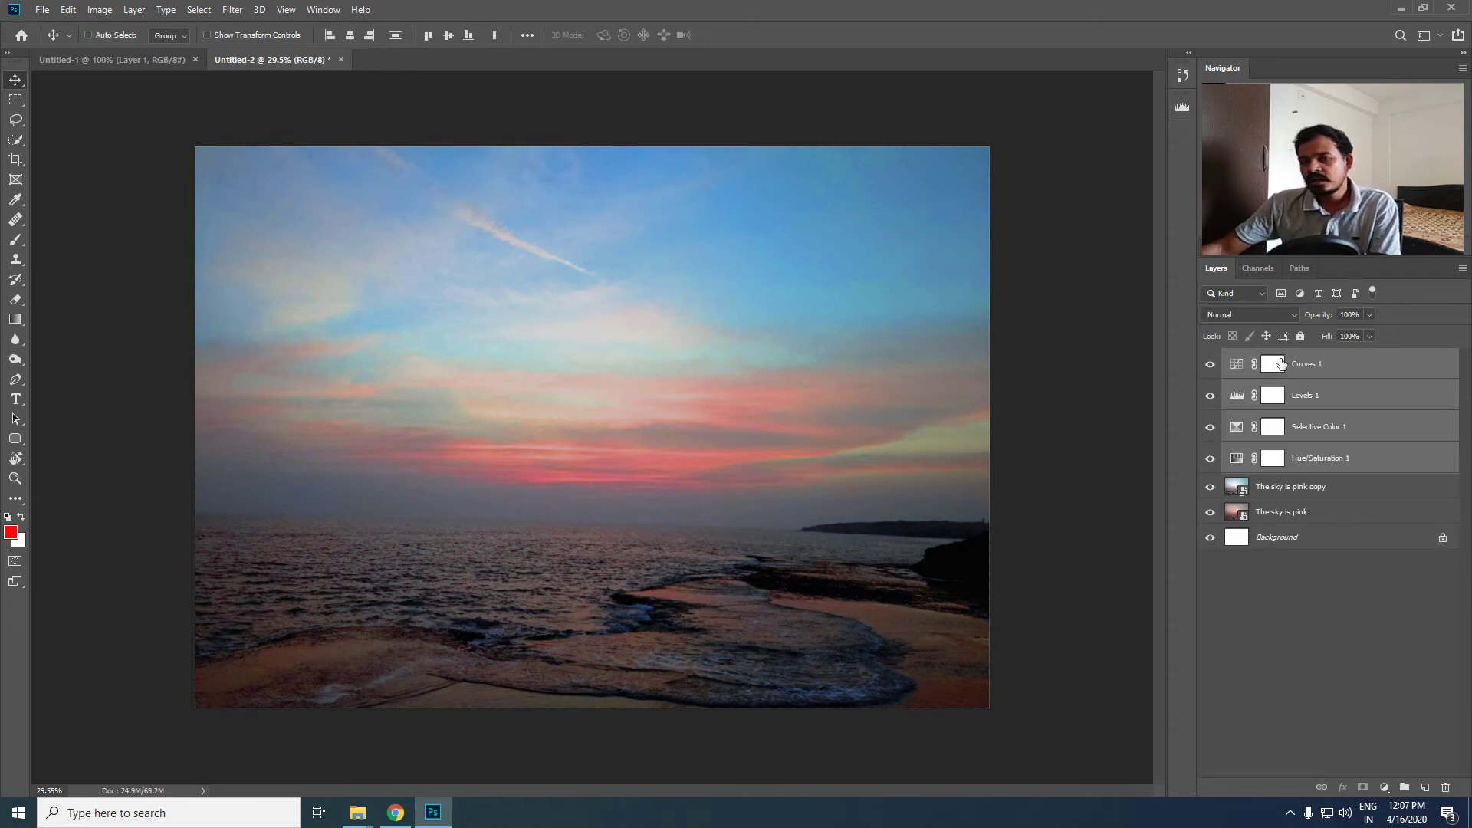
left_click_drag(1280, 363, 1382, 469)
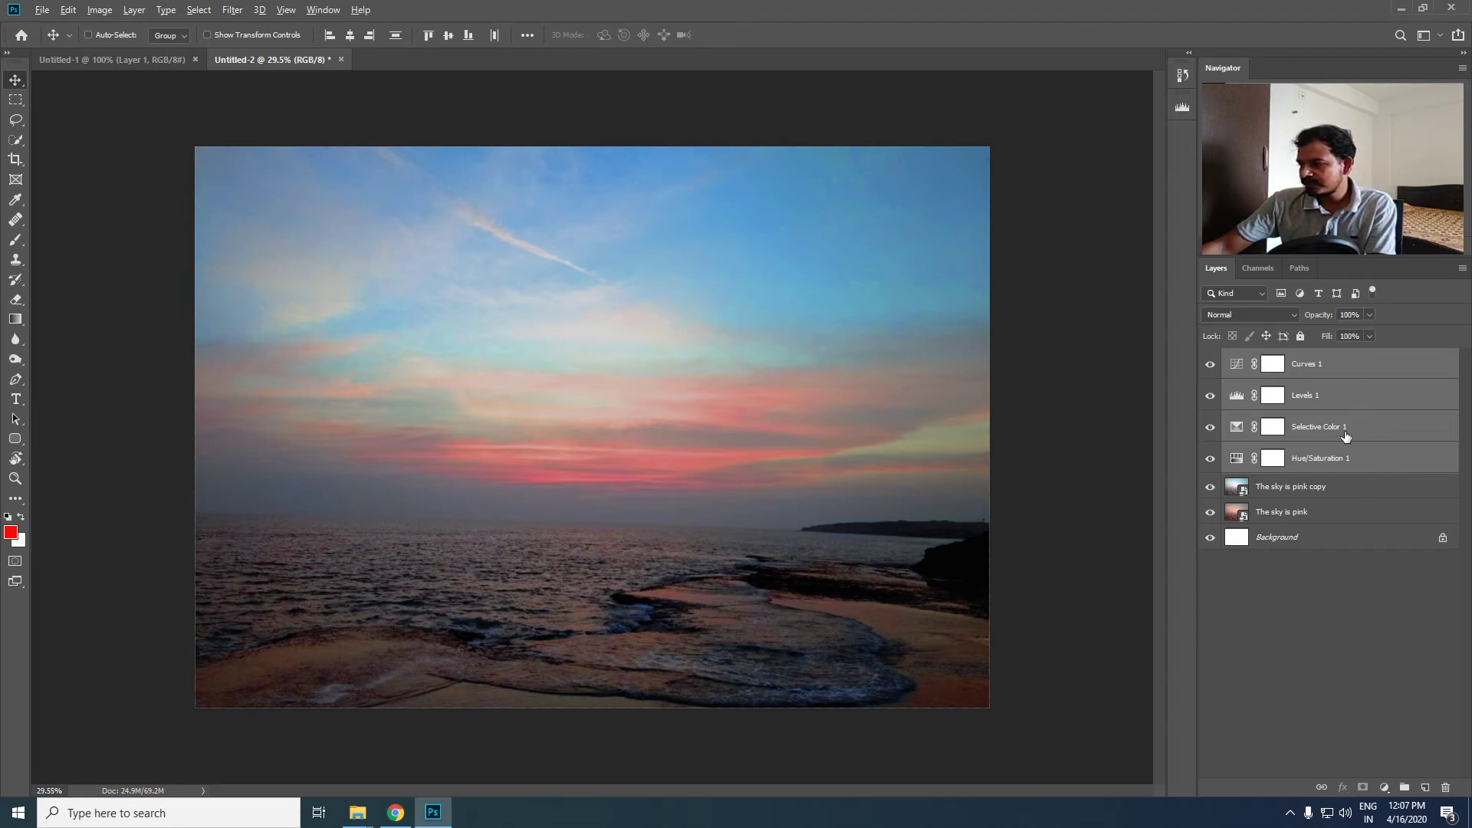
left_click(1372, 472, "alt")
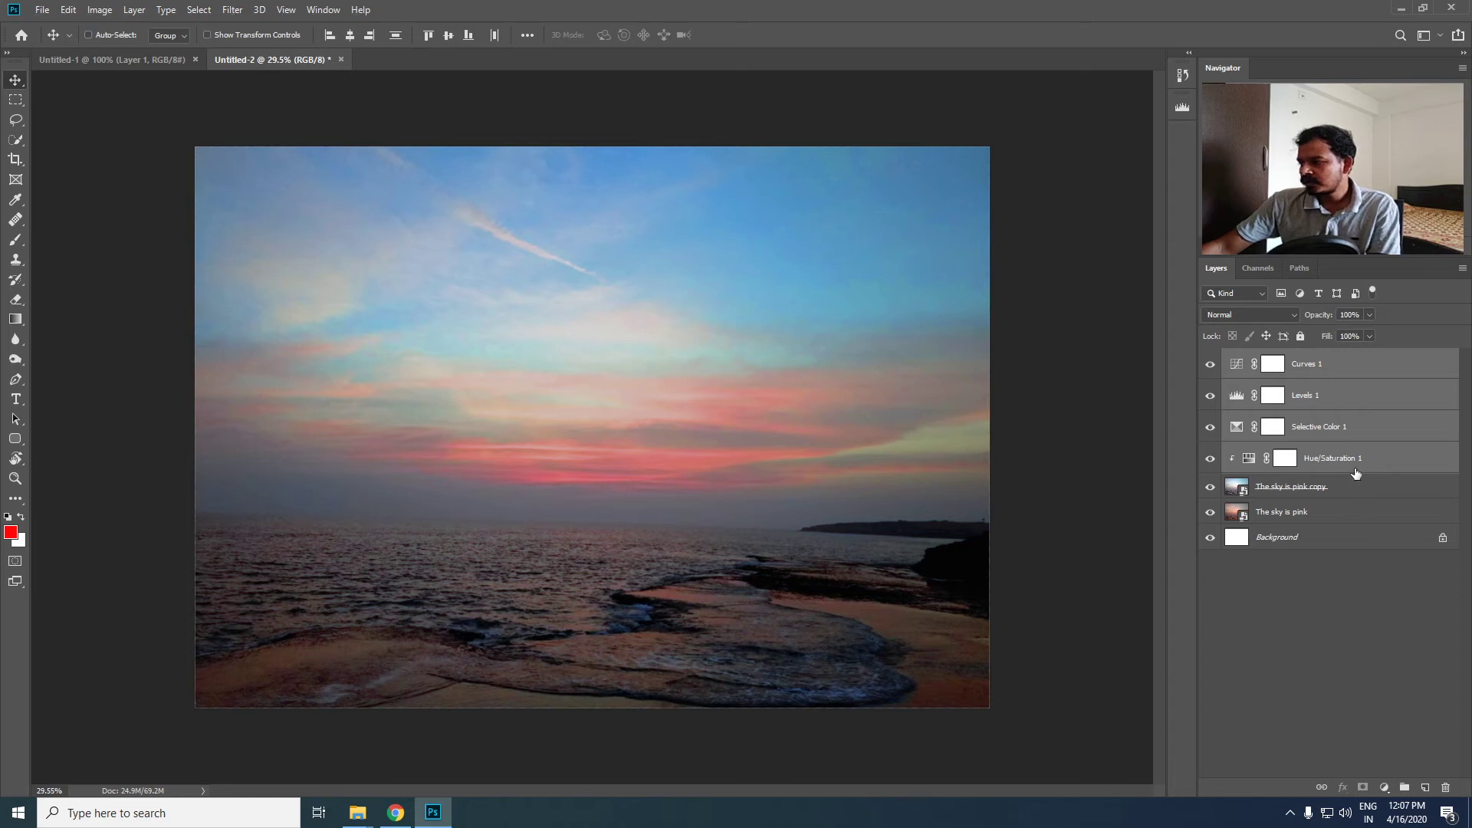
left_click(1360, 375, "alt")
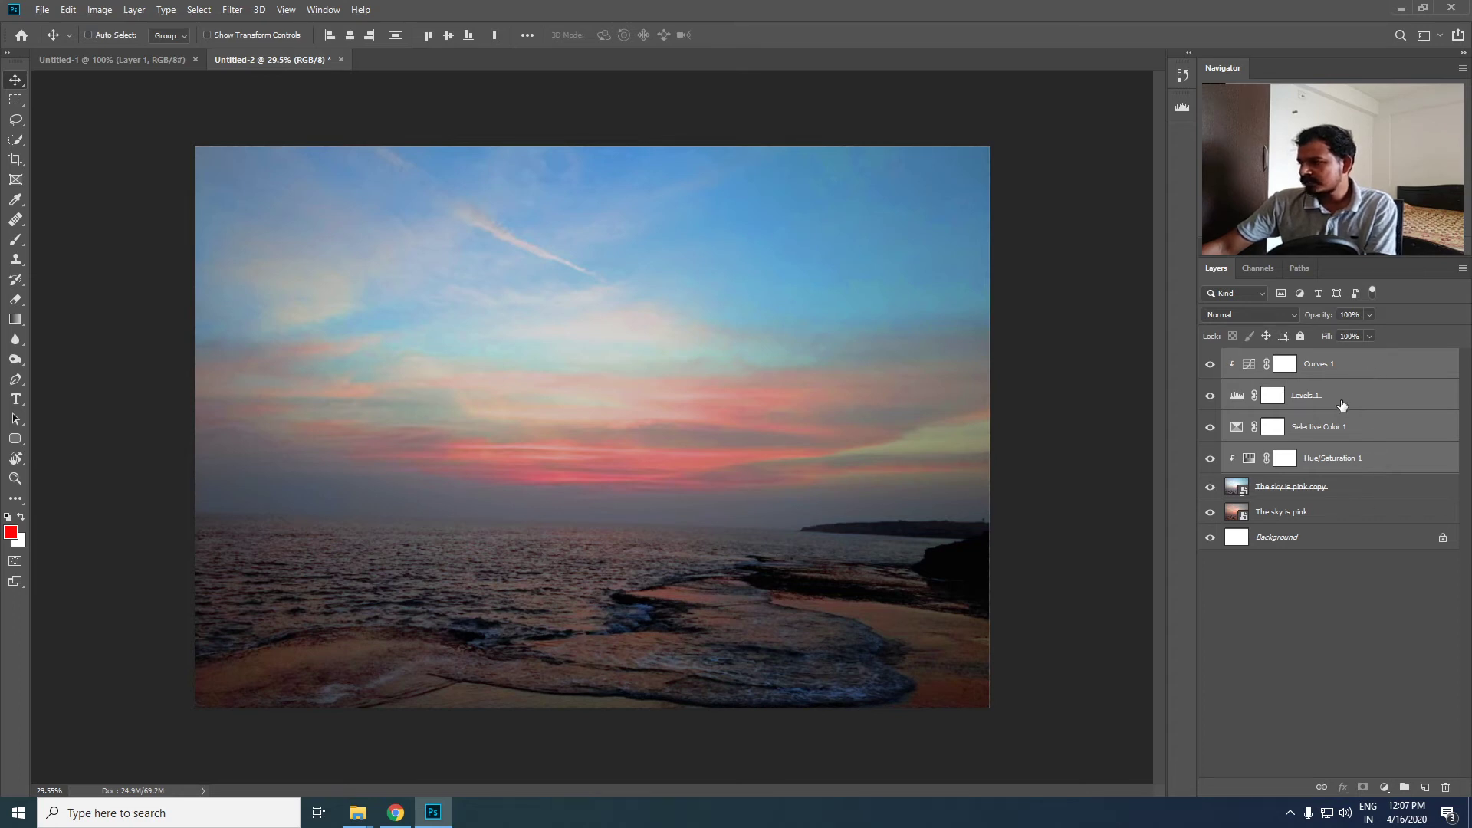
left_click(1369, 411, "alt")
left_click(1378, 440, "alt")
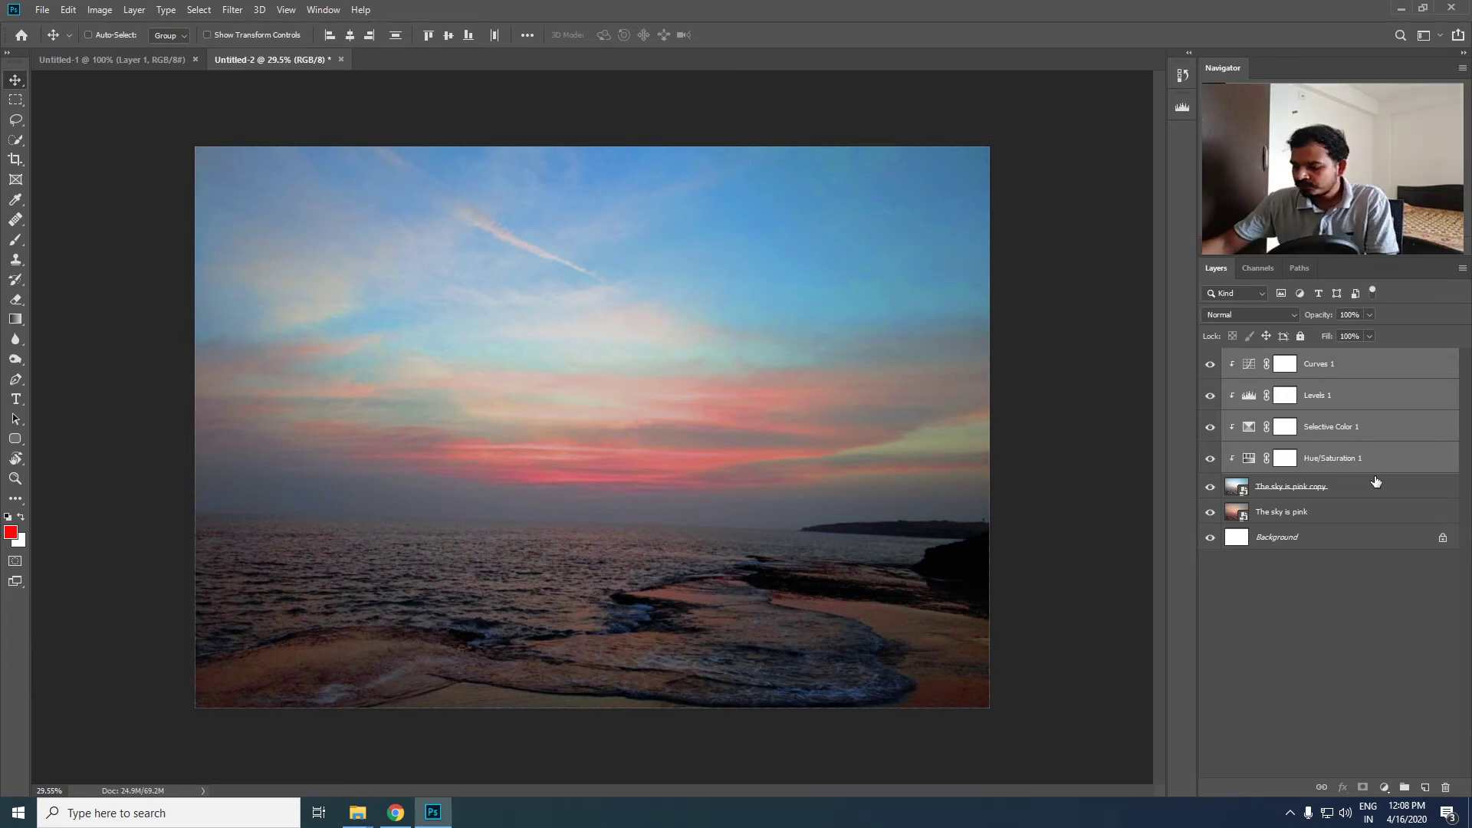
- Group the four clipped adjustment layers together with The sky is pink copy
key("ctrl+plus")
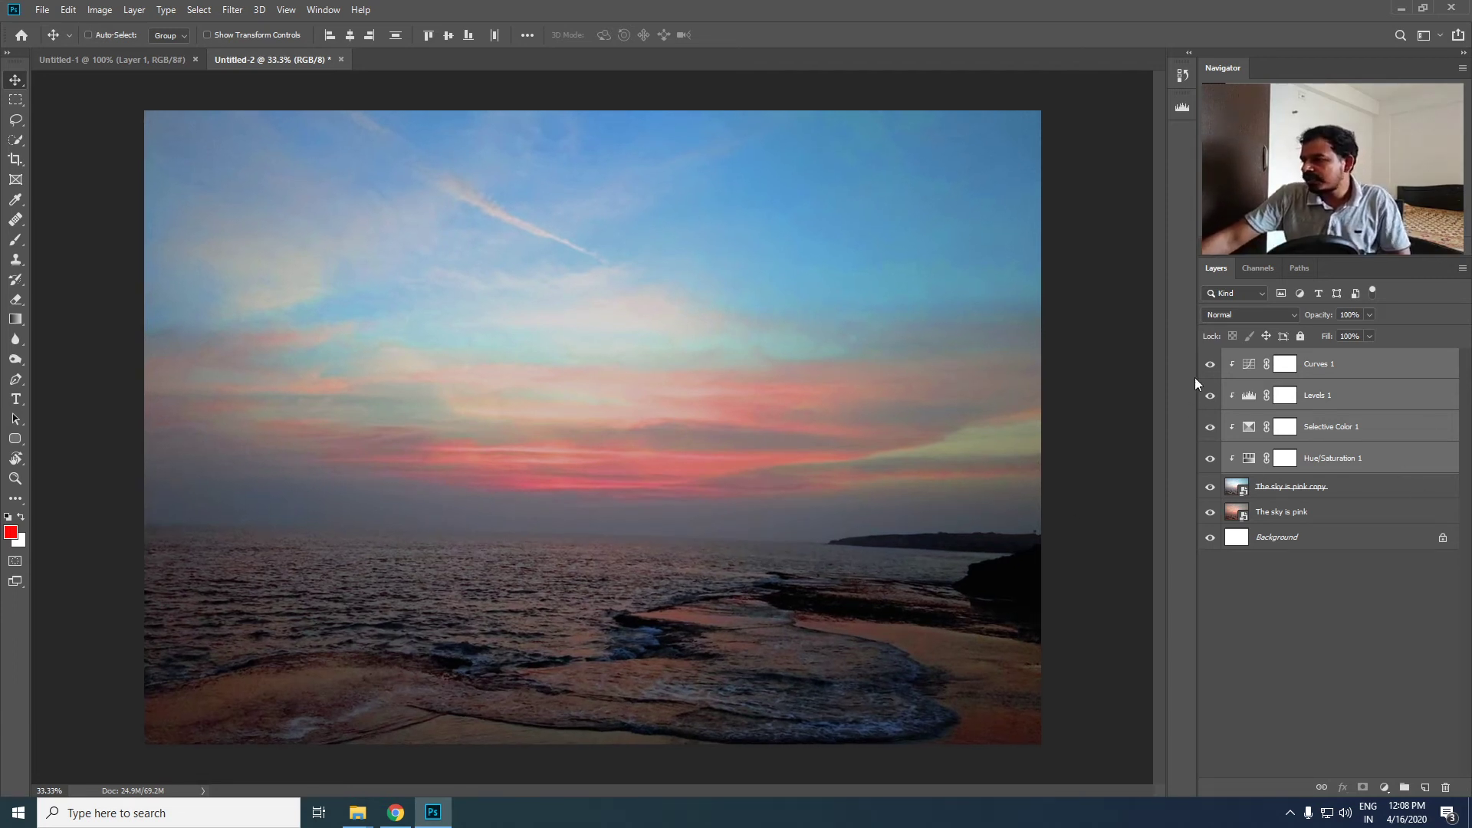
left_click(1352, 485)
left_click(1367, 369, "shift")
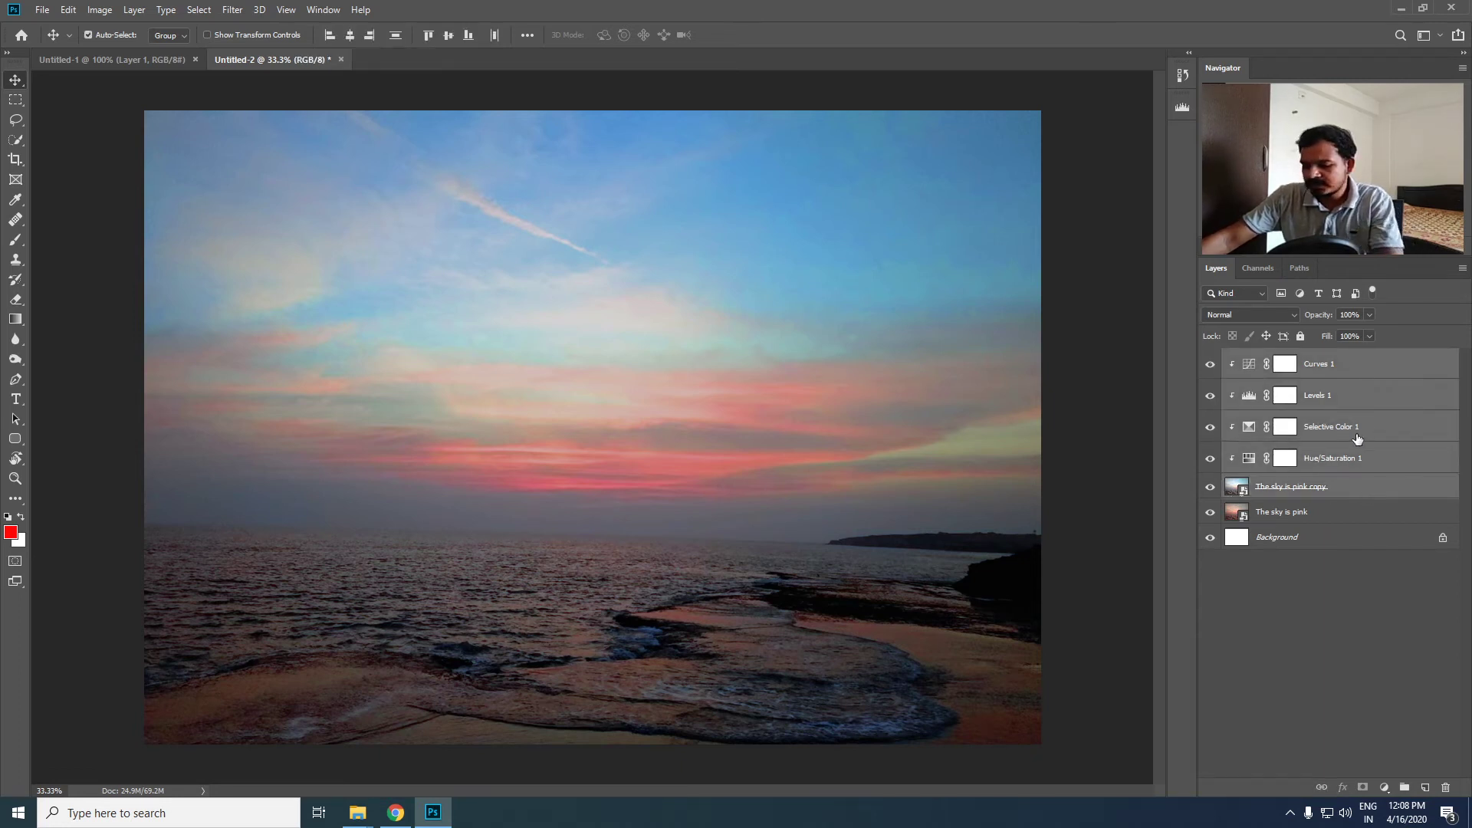
key("ctrl+g")
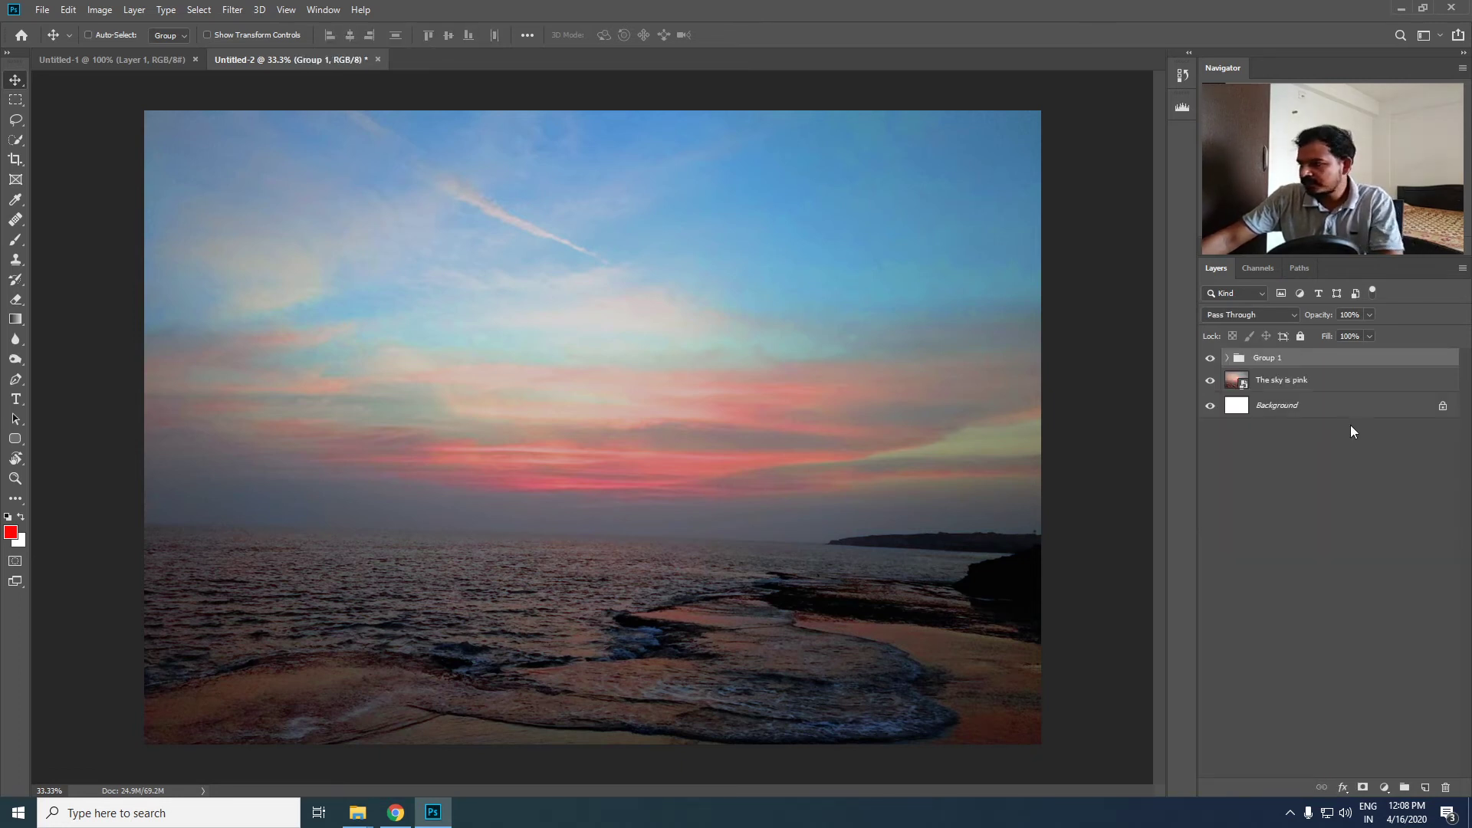
- Compare the edited photo with the original by hiding and showing the new group, and review the layers inside it
left_click(1209, 359)
left_click(1209, 359)
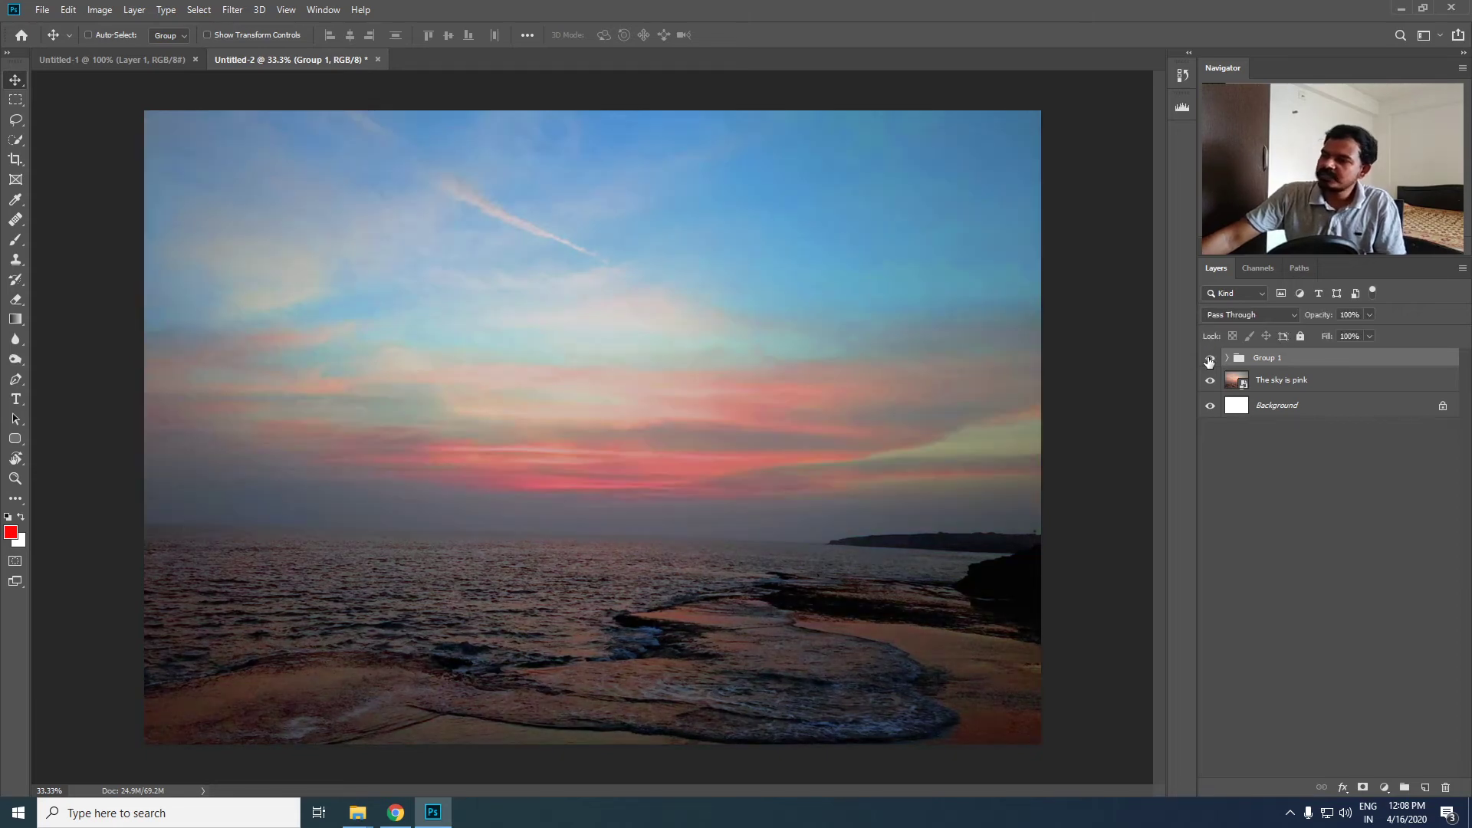
left_click(1209, 359)
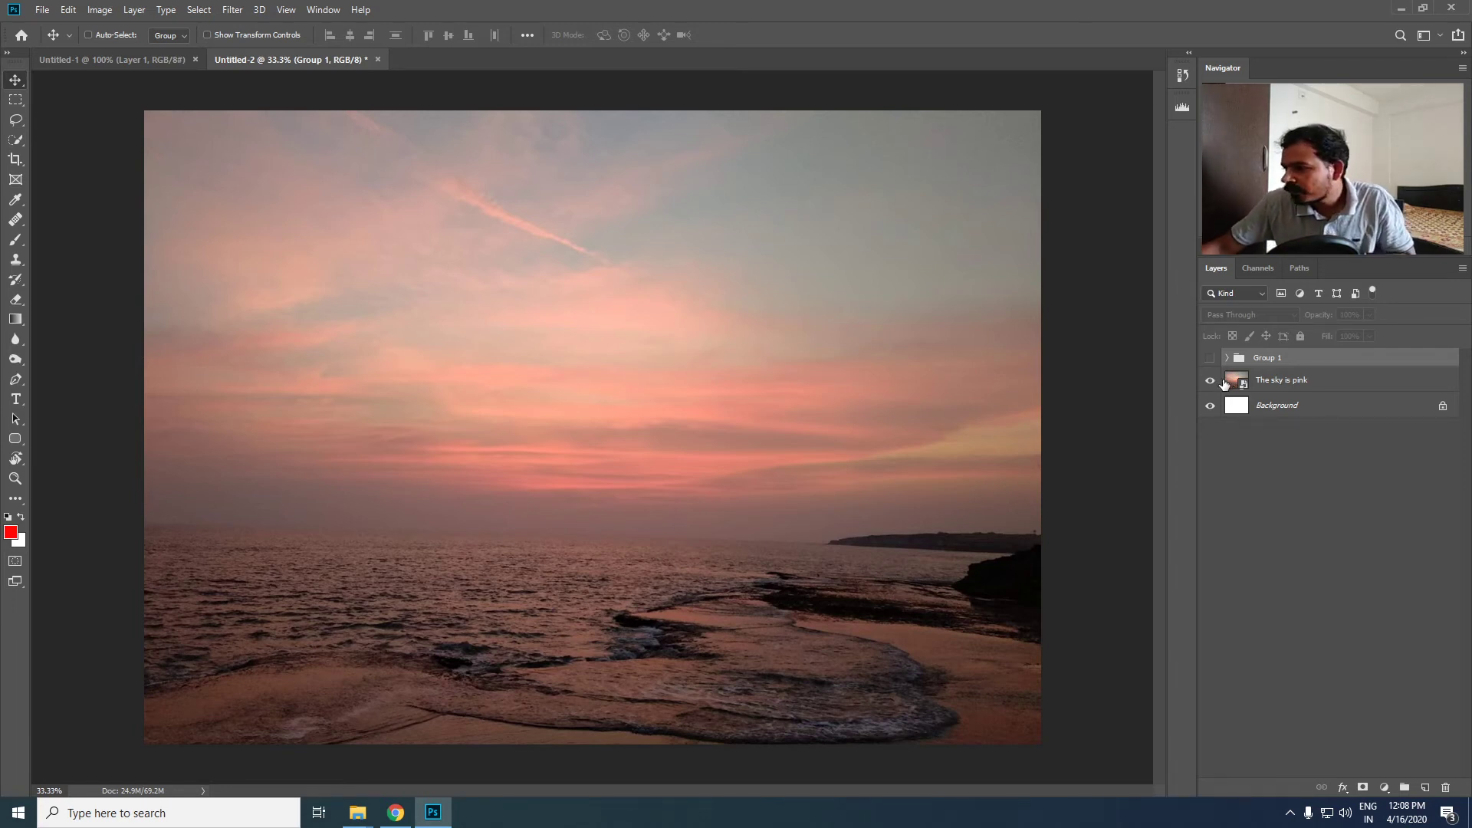
left_click(1209, 358)
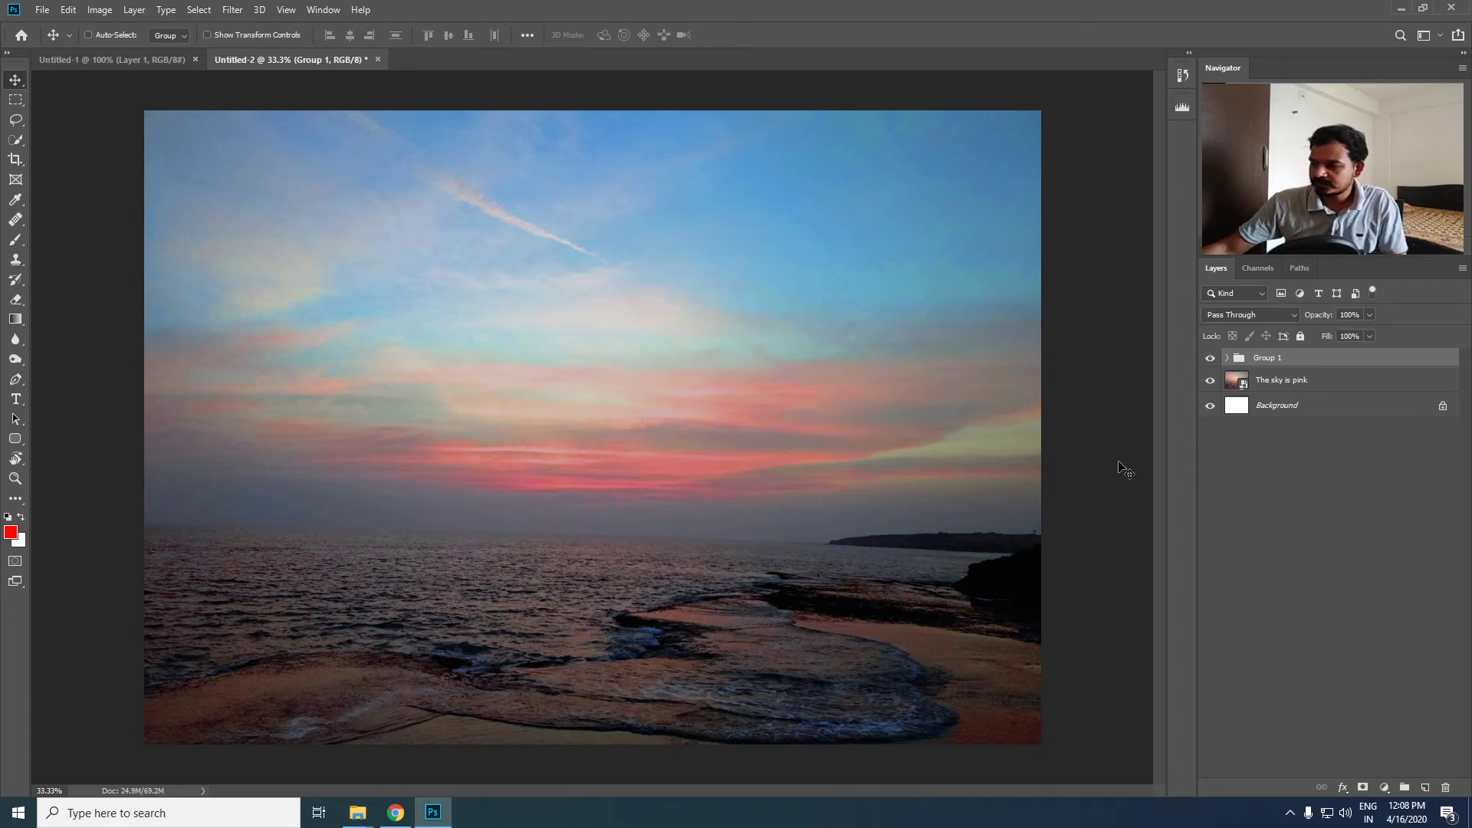
scroll(774, 437, "up", 3)
scroll(644, 423, "down", 3)
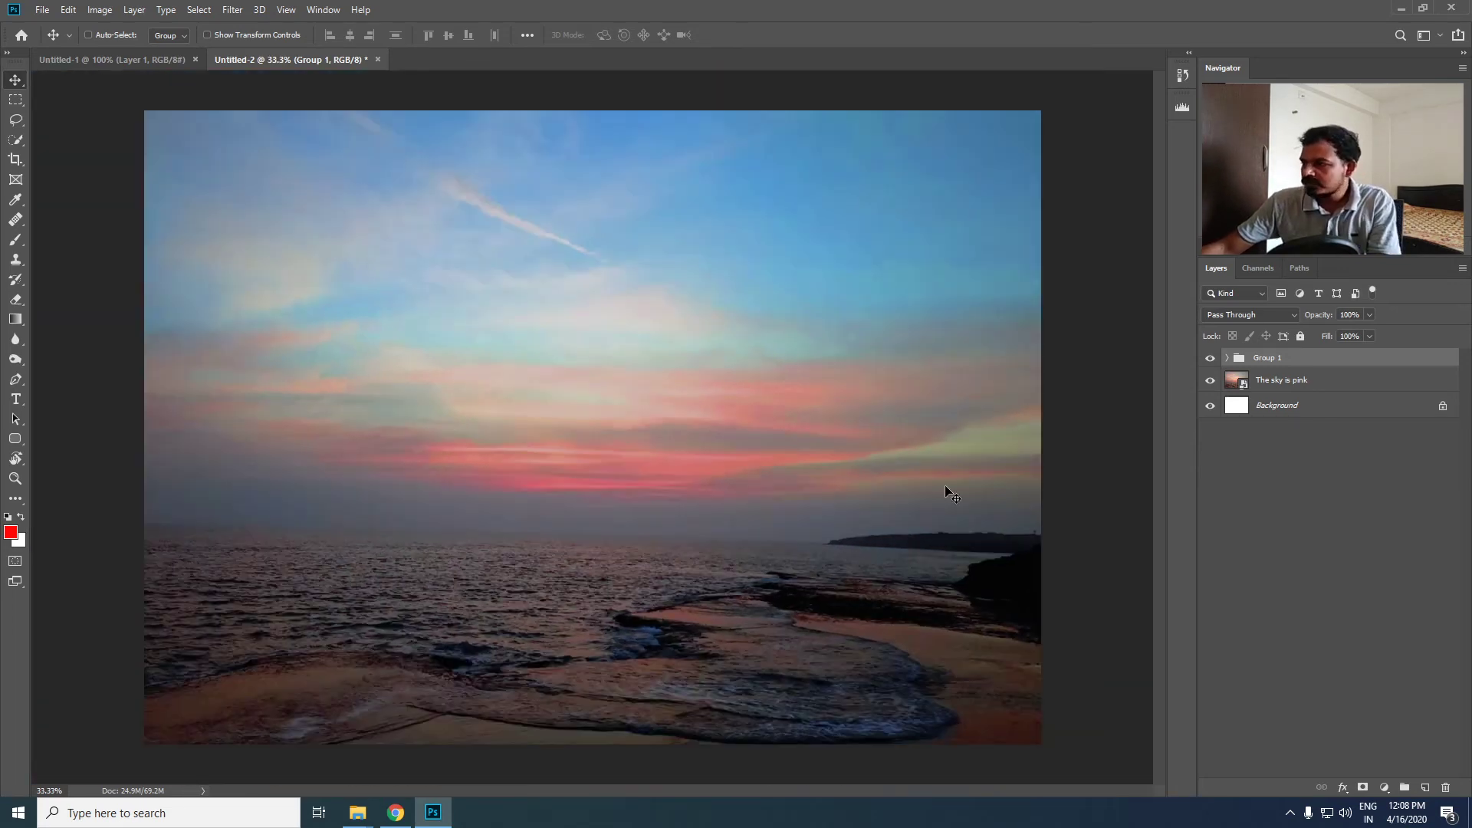
left_click(1227, 358)
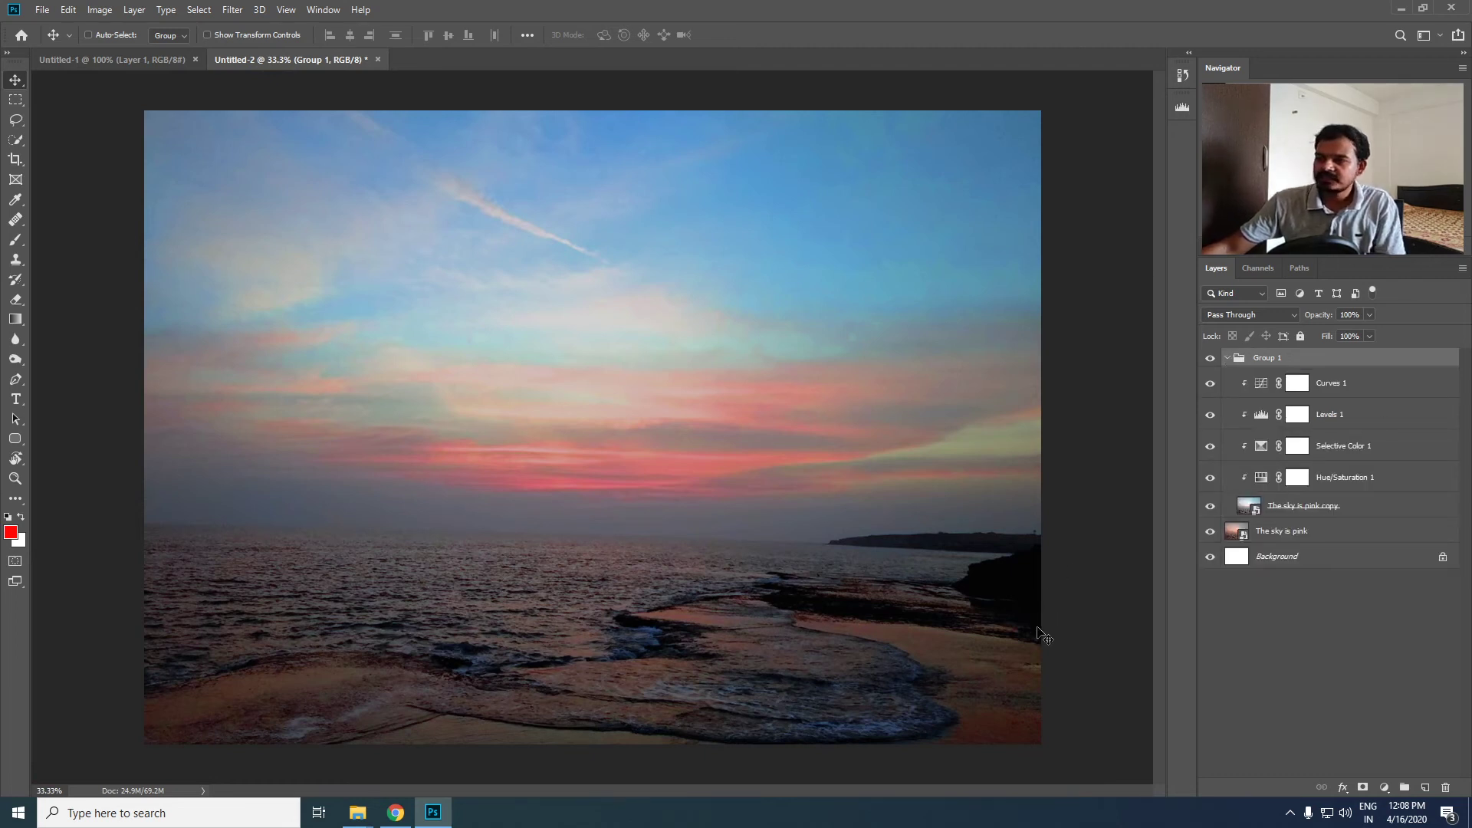
left_click(1227, 358)
scroll(503, 562, "down", 4)
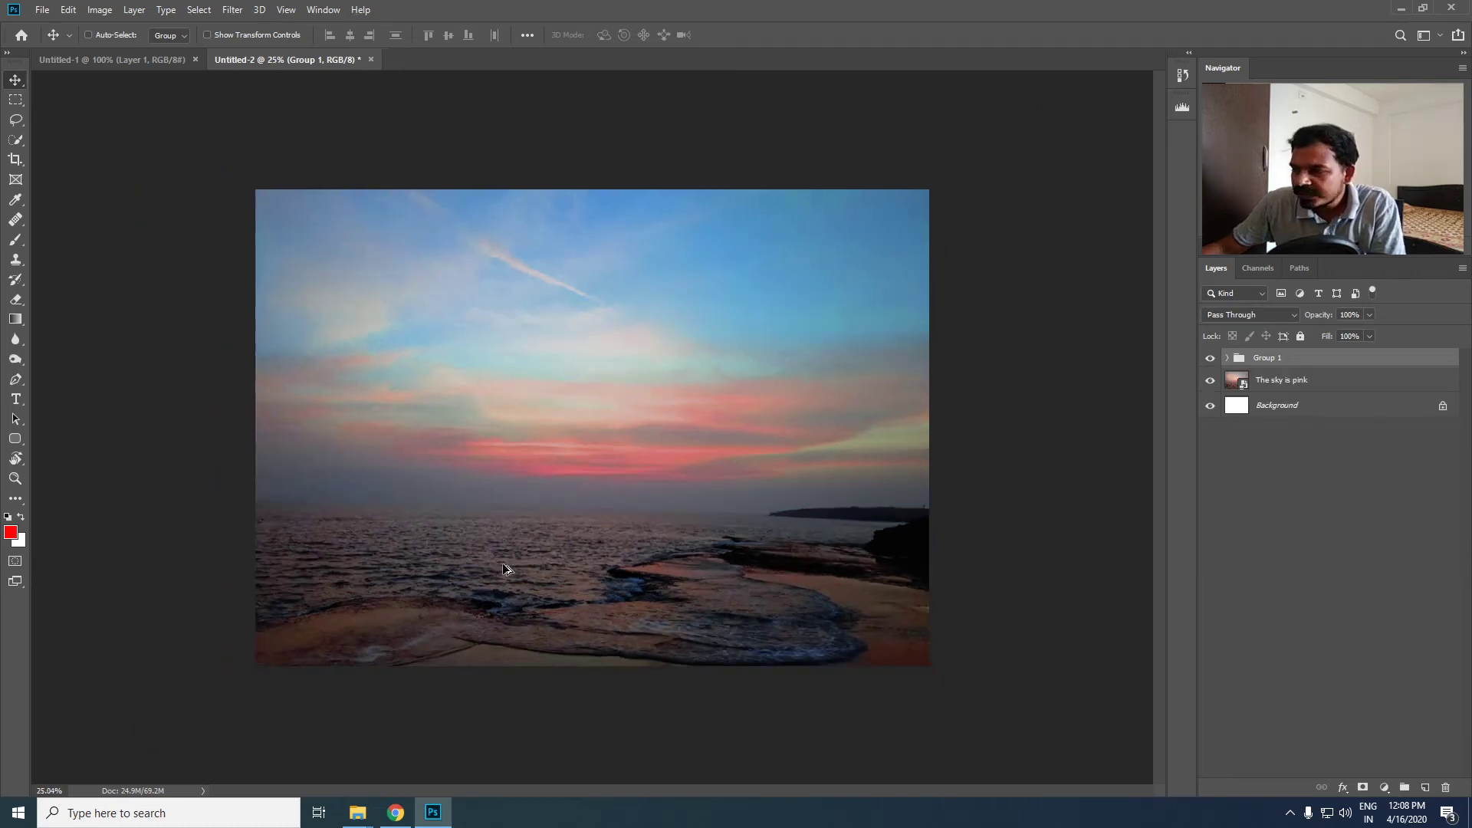
scroll(713, 588, "up", 3)
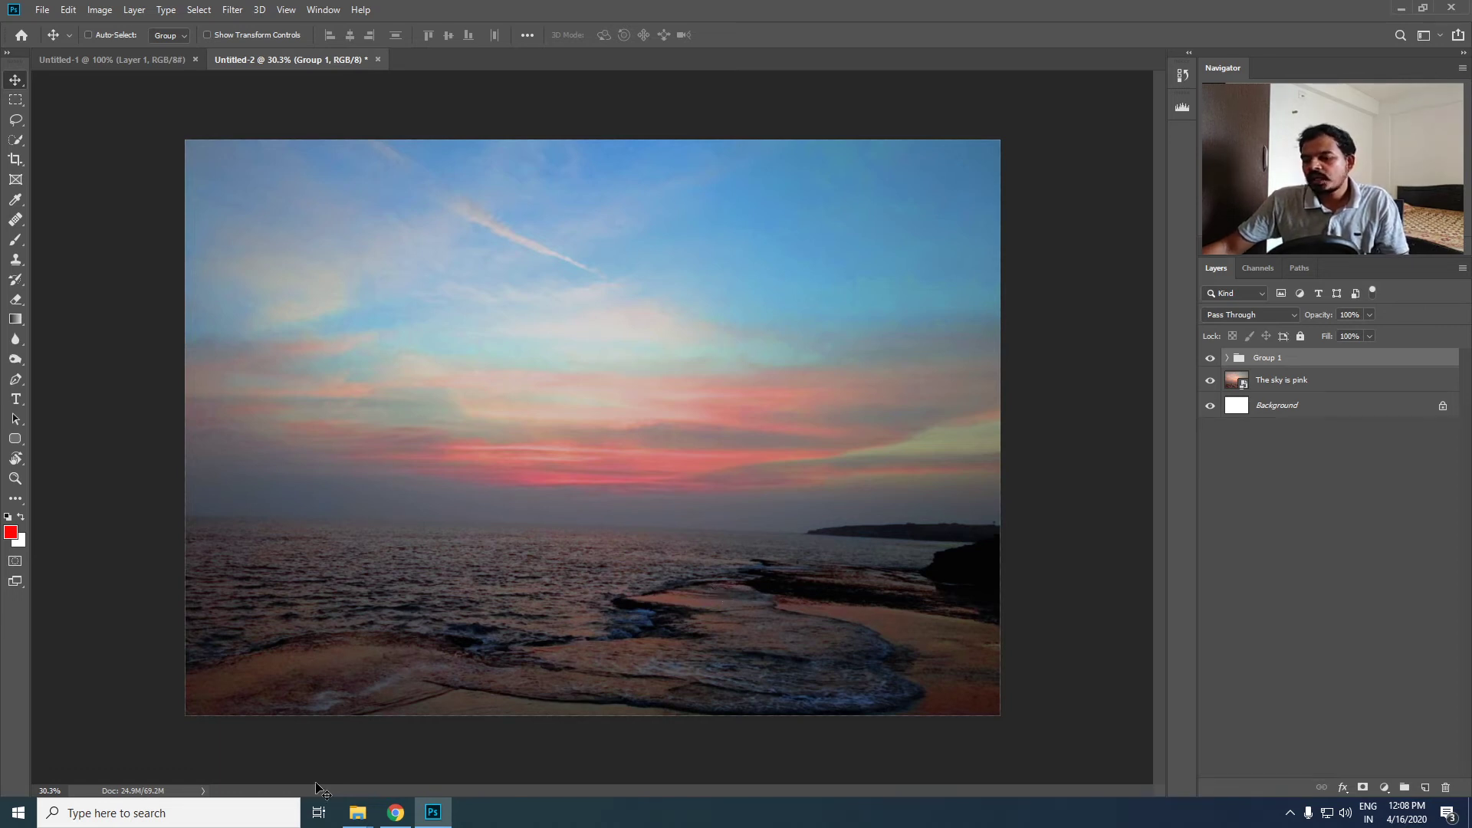
- Switch to Chrome to view the PG MVED SEM 02 class stream, and return to Photoshop
left_click(395, 812)
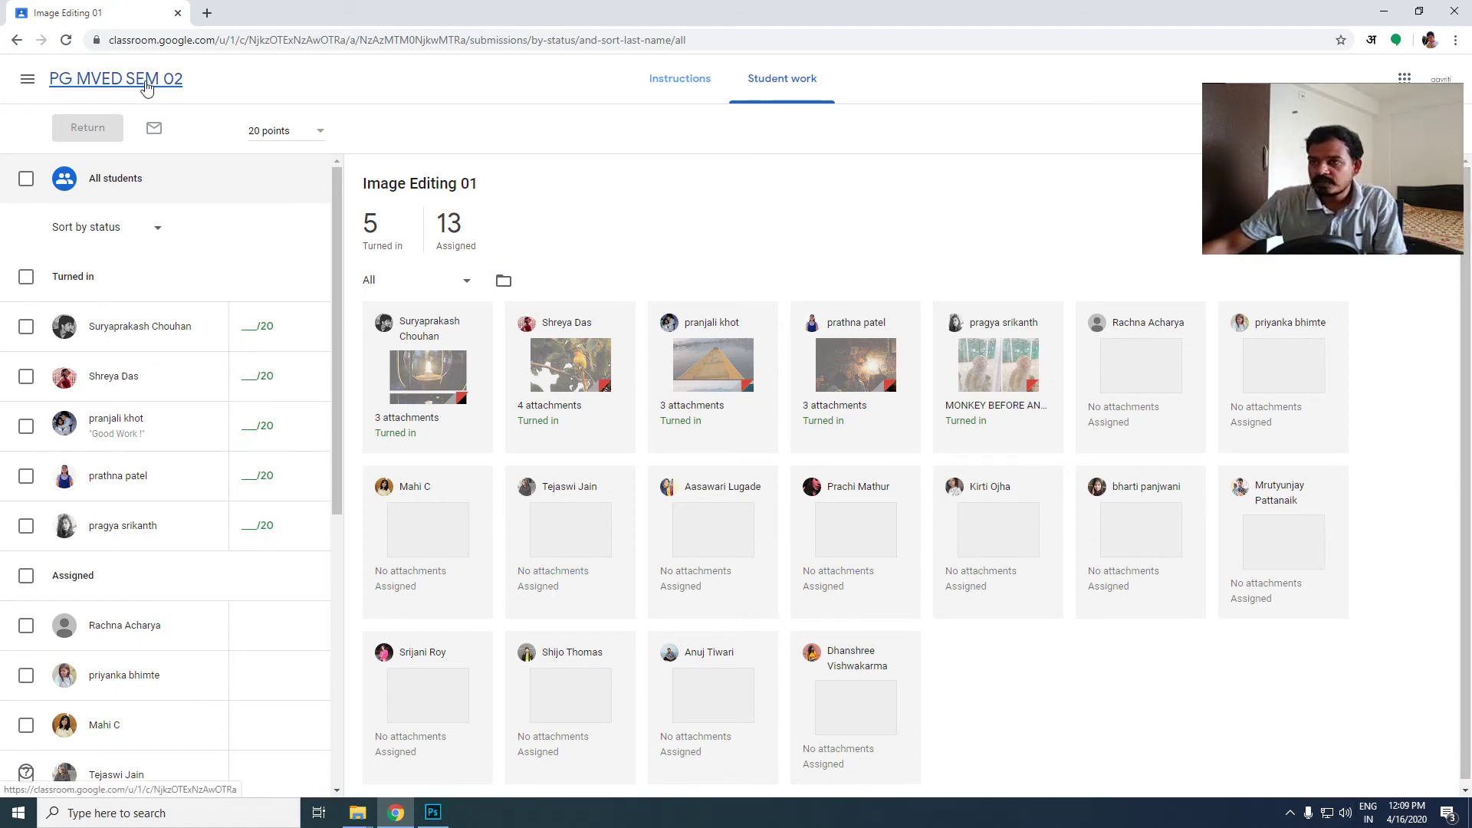
left_click(146, 86)
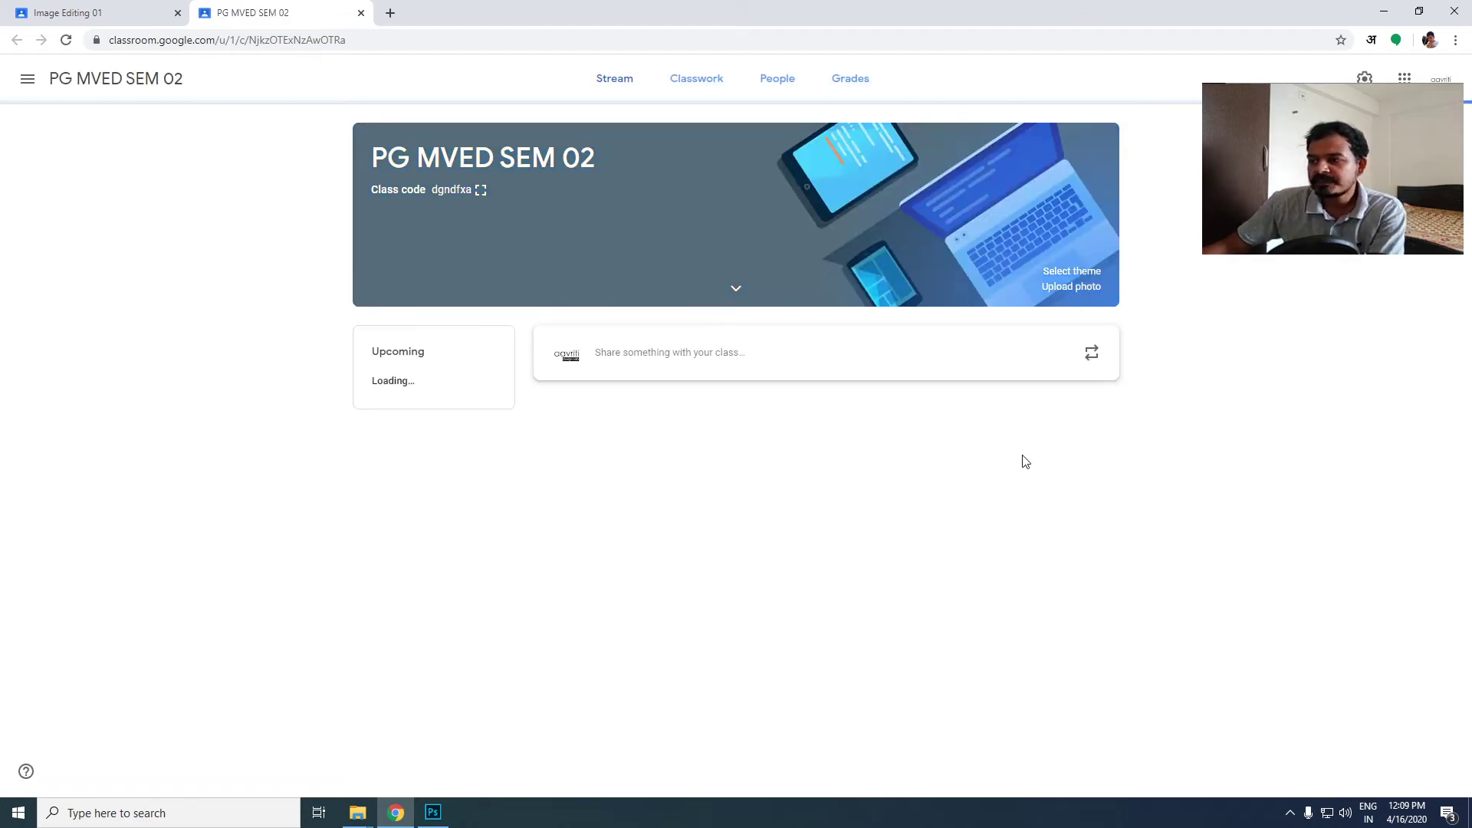
left_click(432, 813)
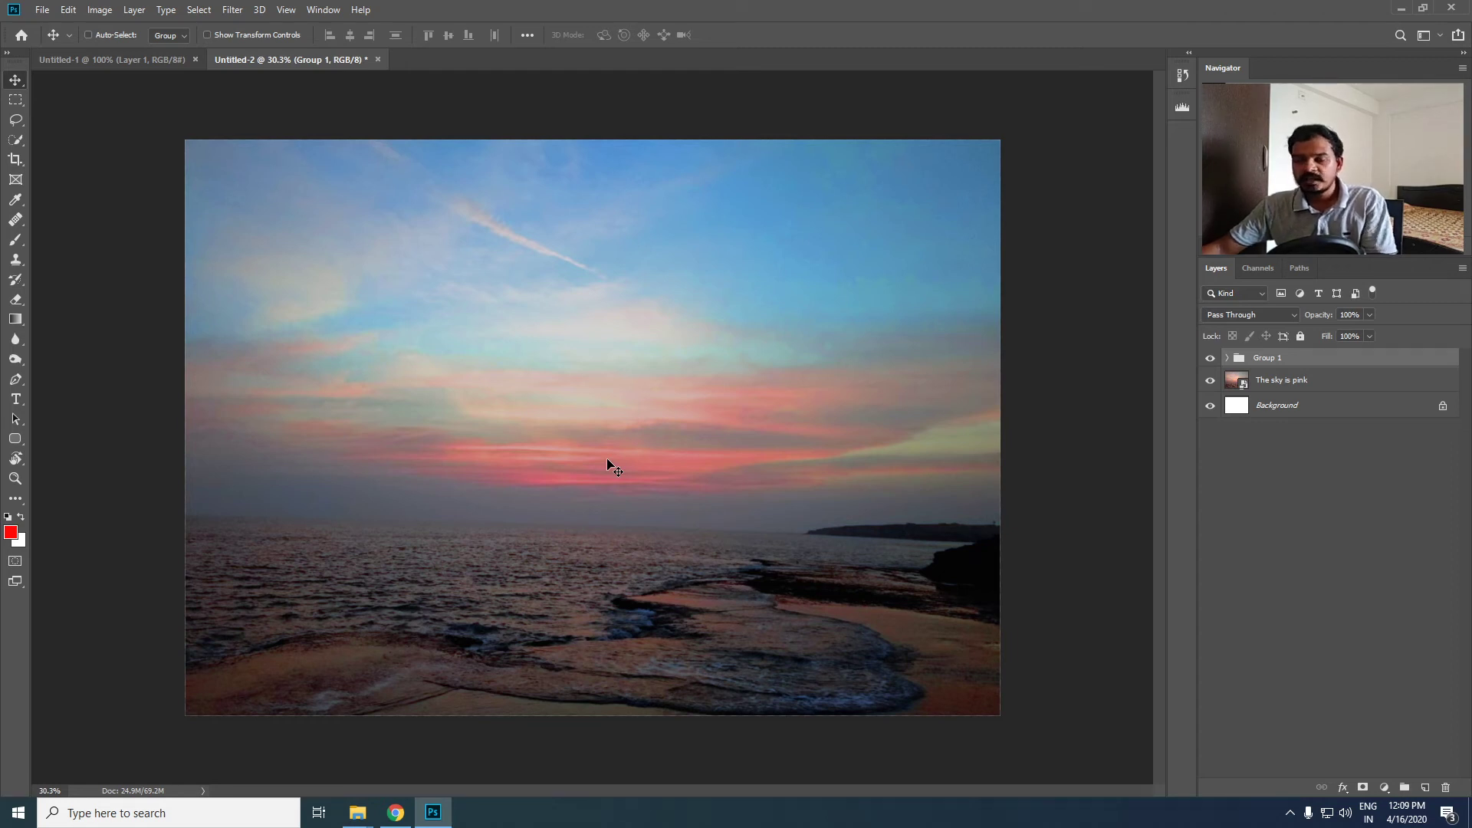
- Switch to the YouTube Studio live stream and post "hello everyone" in the live chat
key("ctrl")
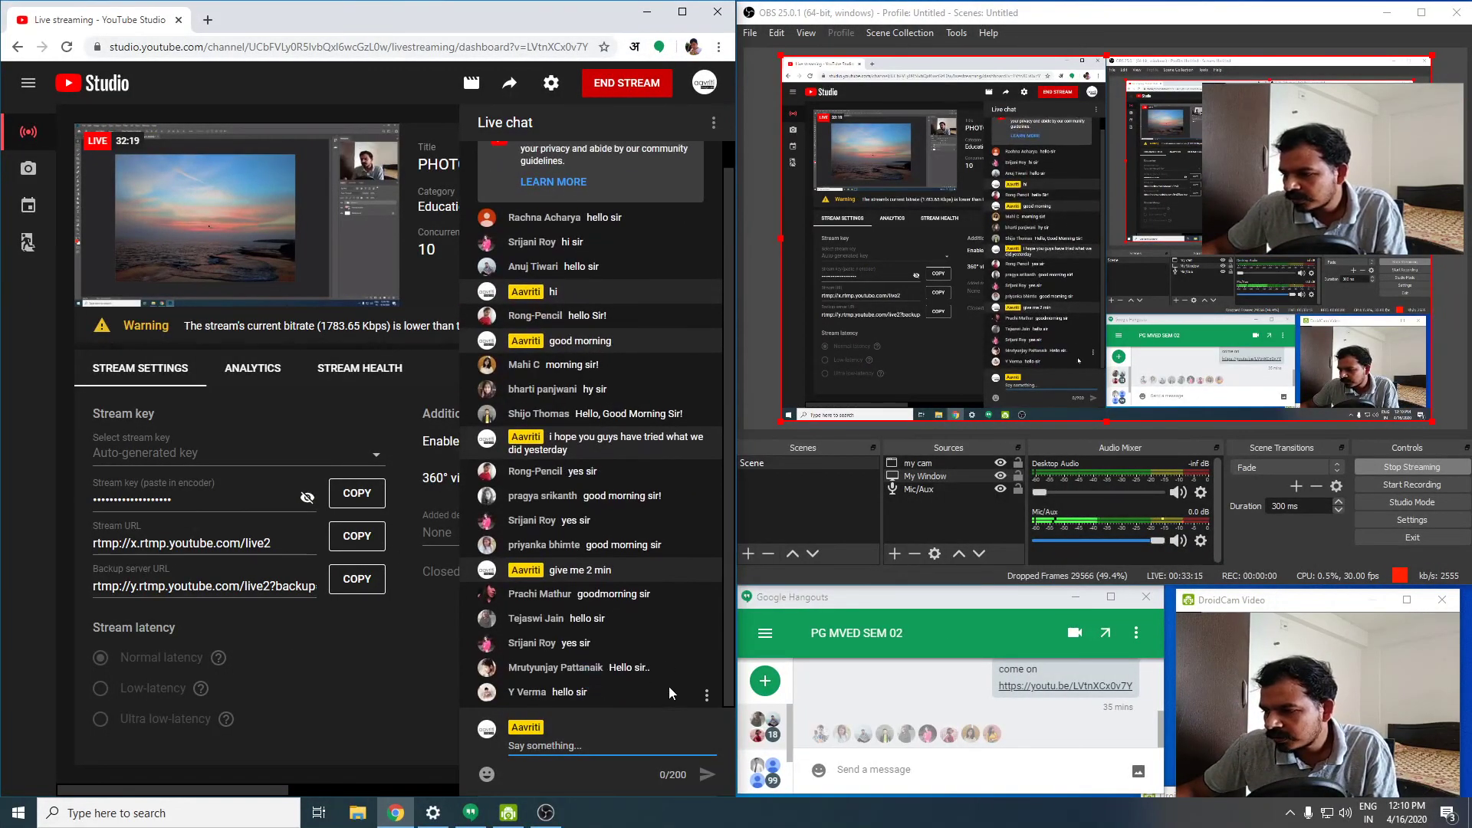
left_click_drag(728, 632, 691, 691)
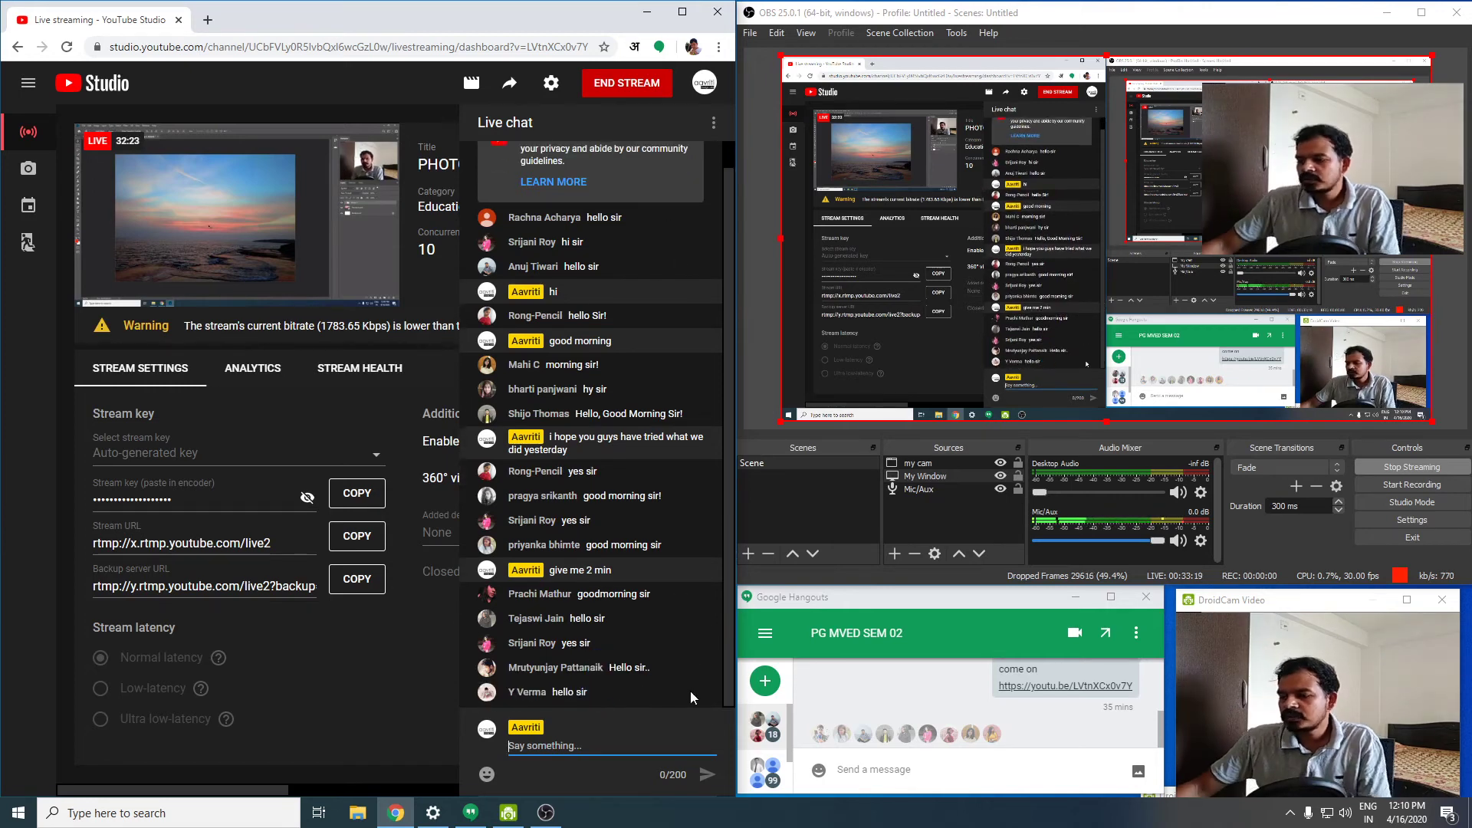
type("hell")
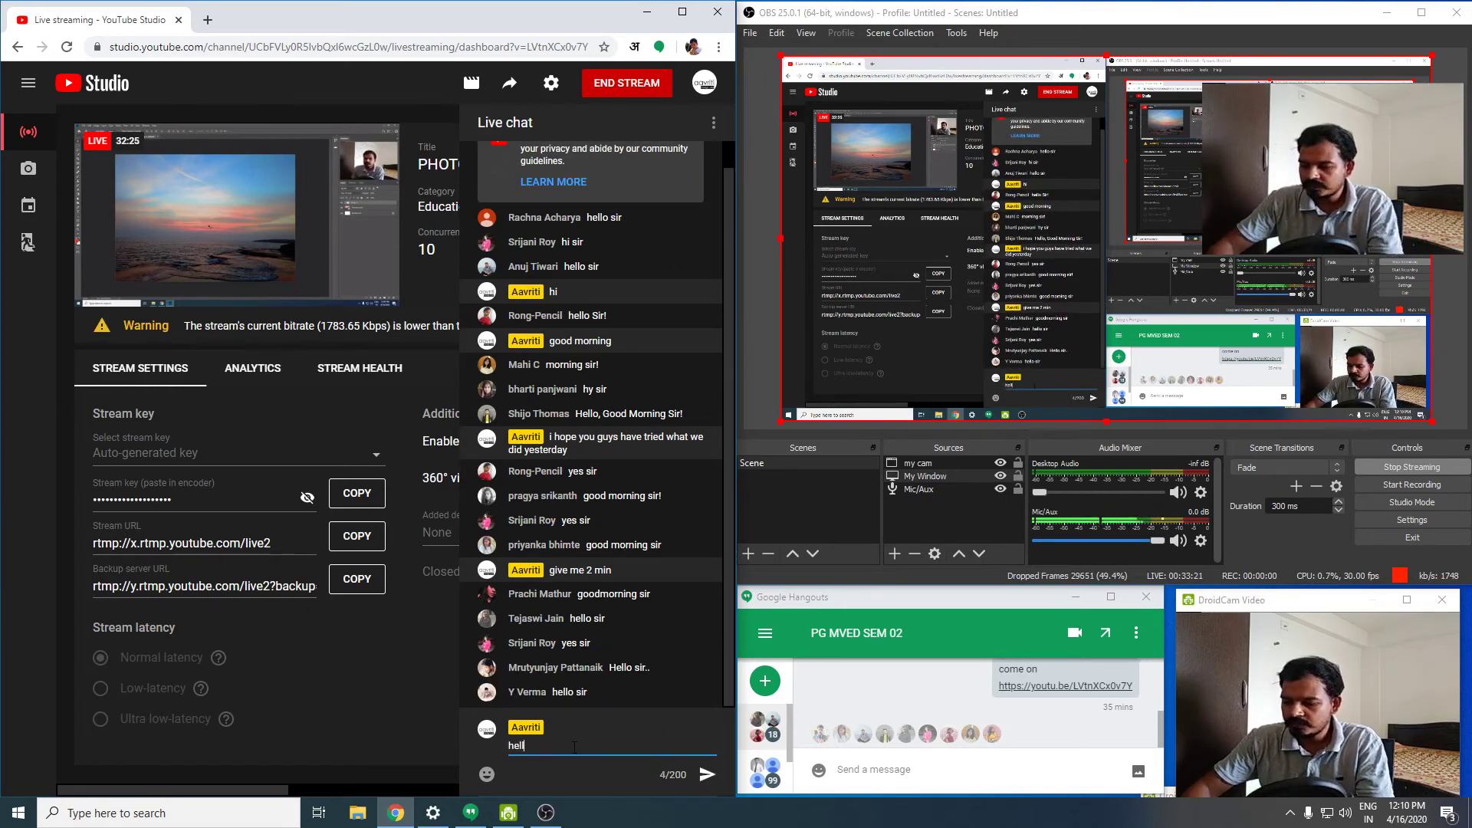
type("o everyone")
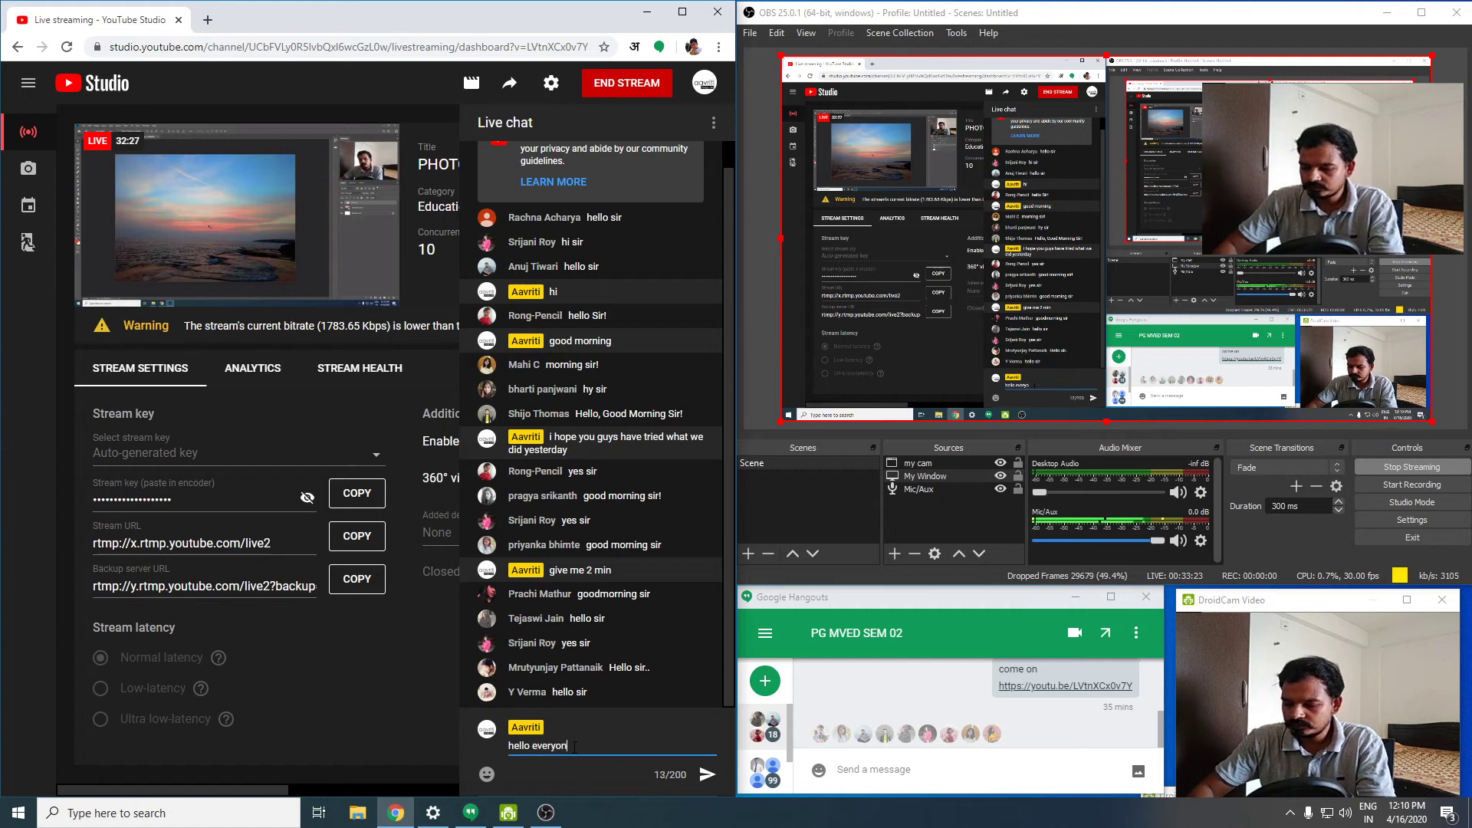
key("Return")
- Post "i hope u are following along" in the live chat
type("i hope")
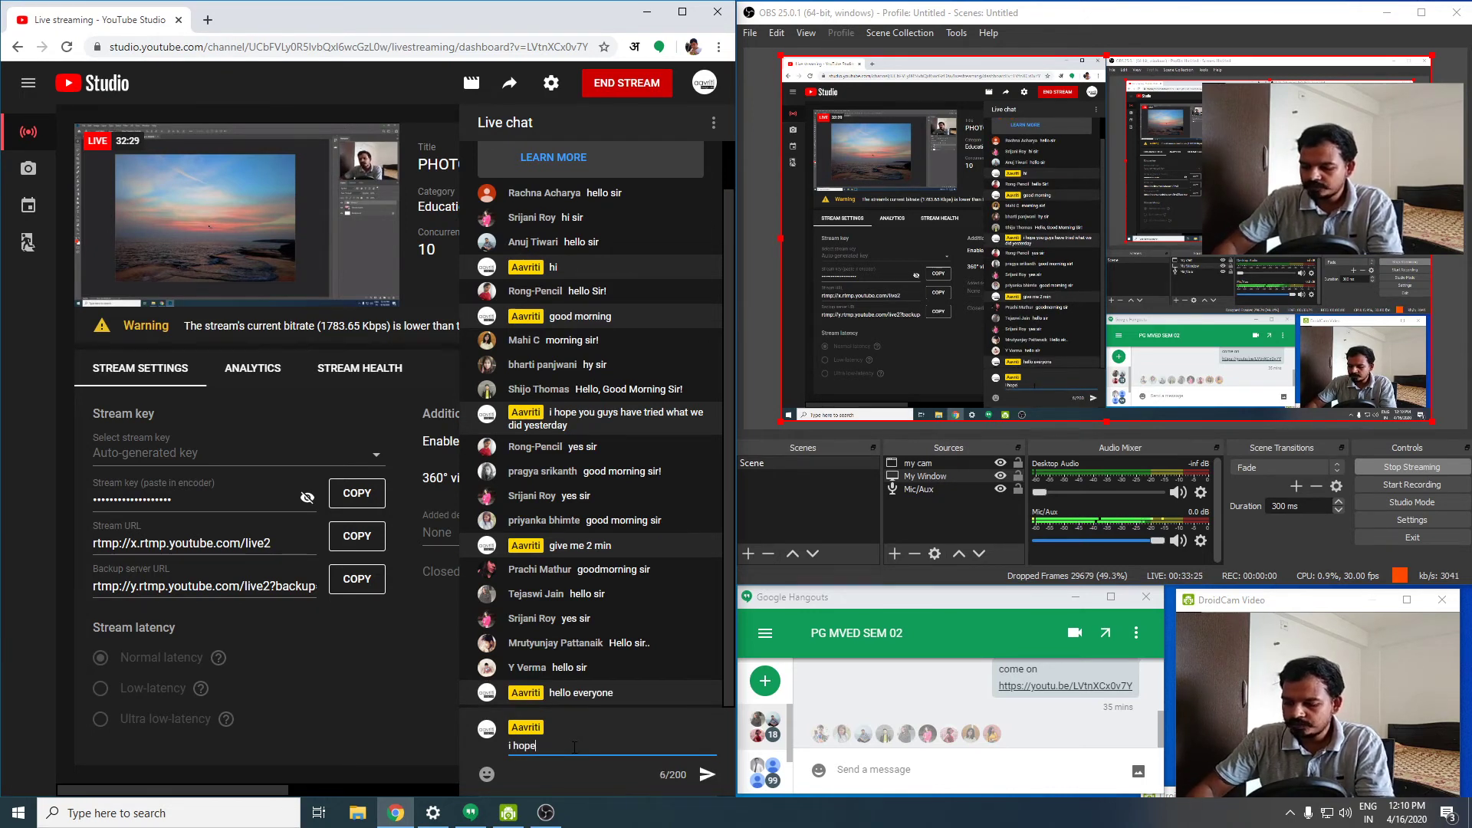
type(" u are f")
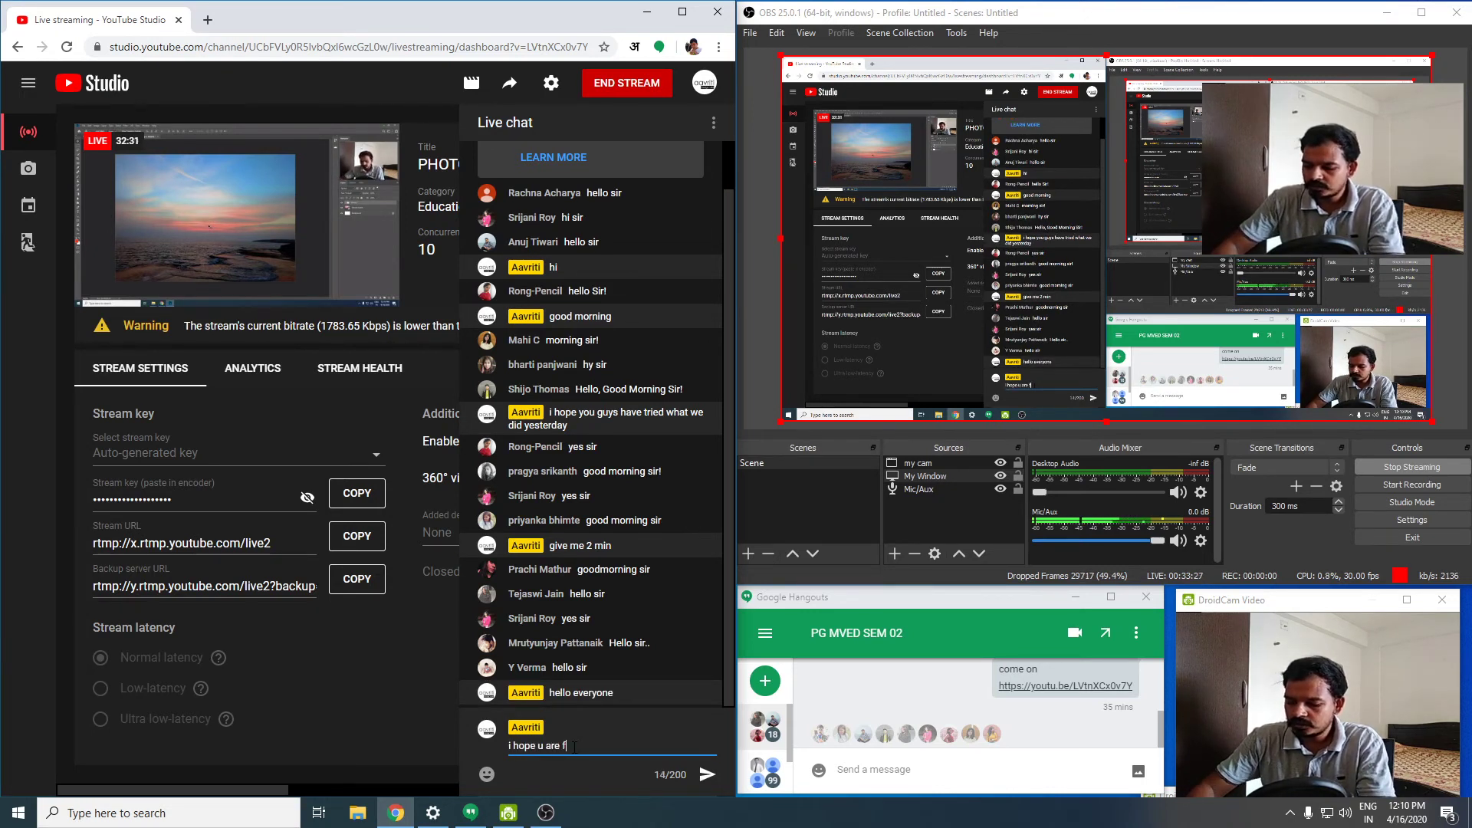
type("ollowing alon")
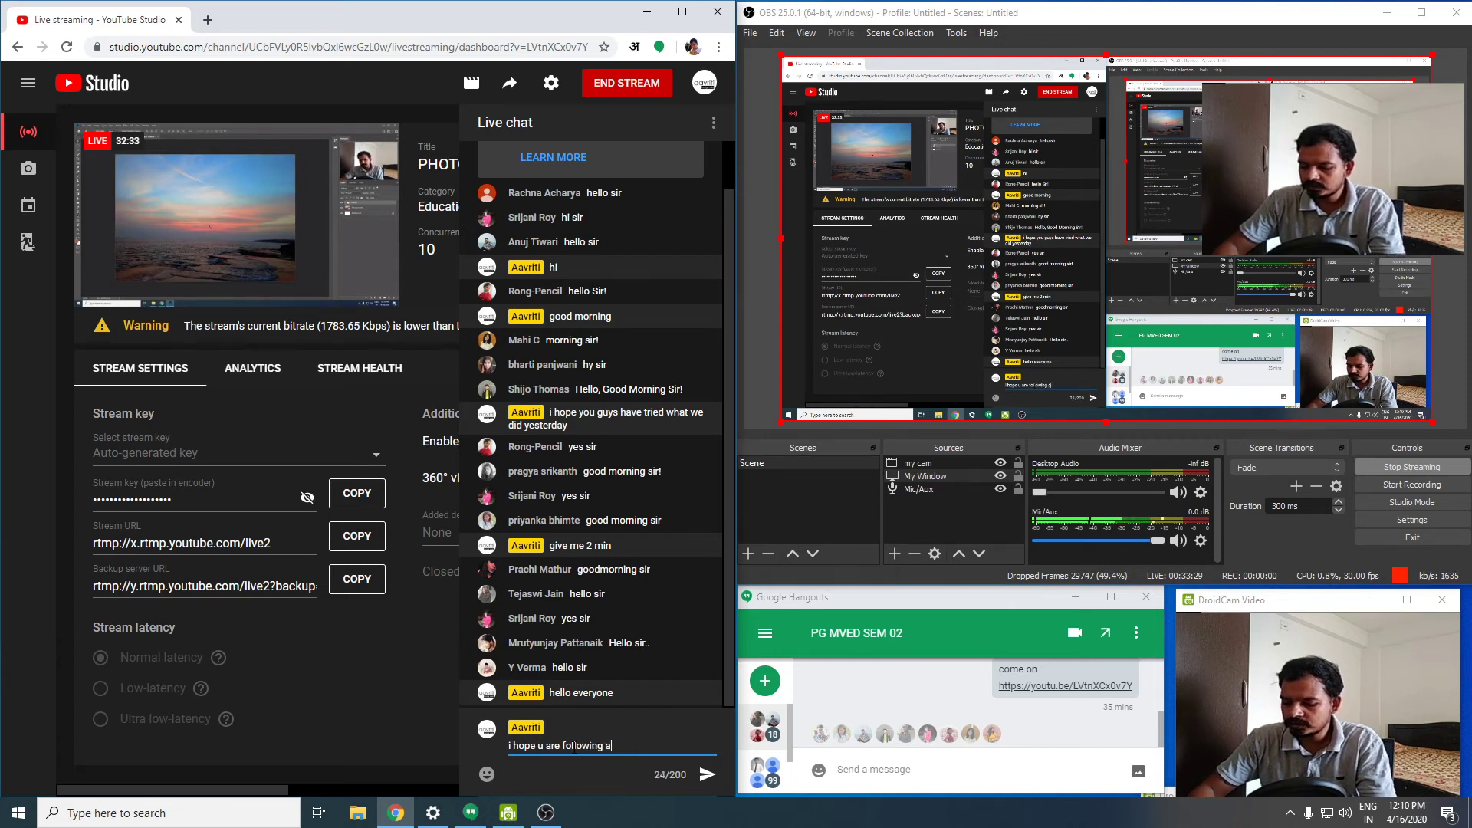
type("g")
key("Return")
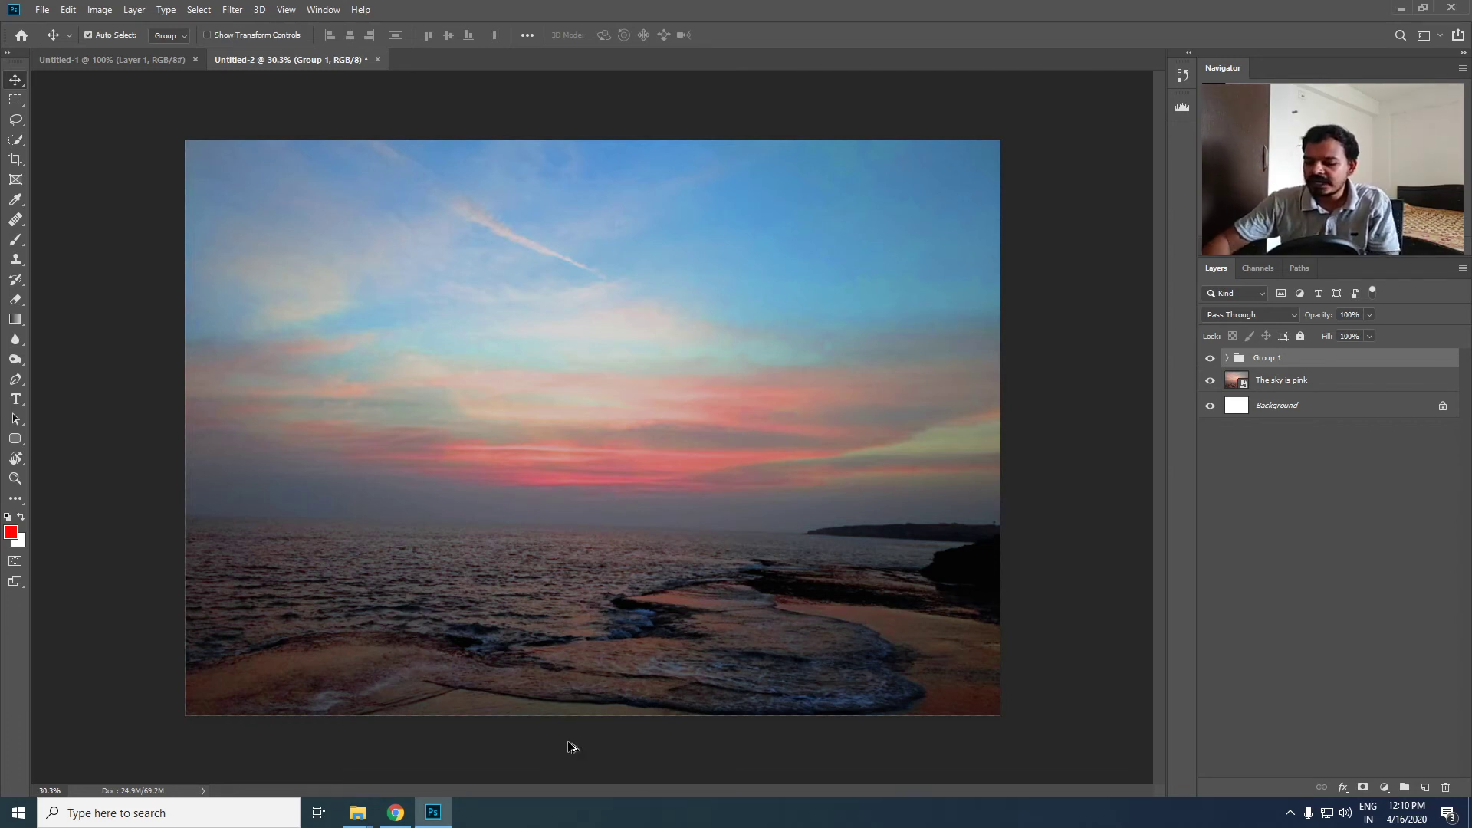
- Back in Photoshop, check the document's dimensions and resolution in Image Size, and leave without applying changes
key("ctrl+alt+i")
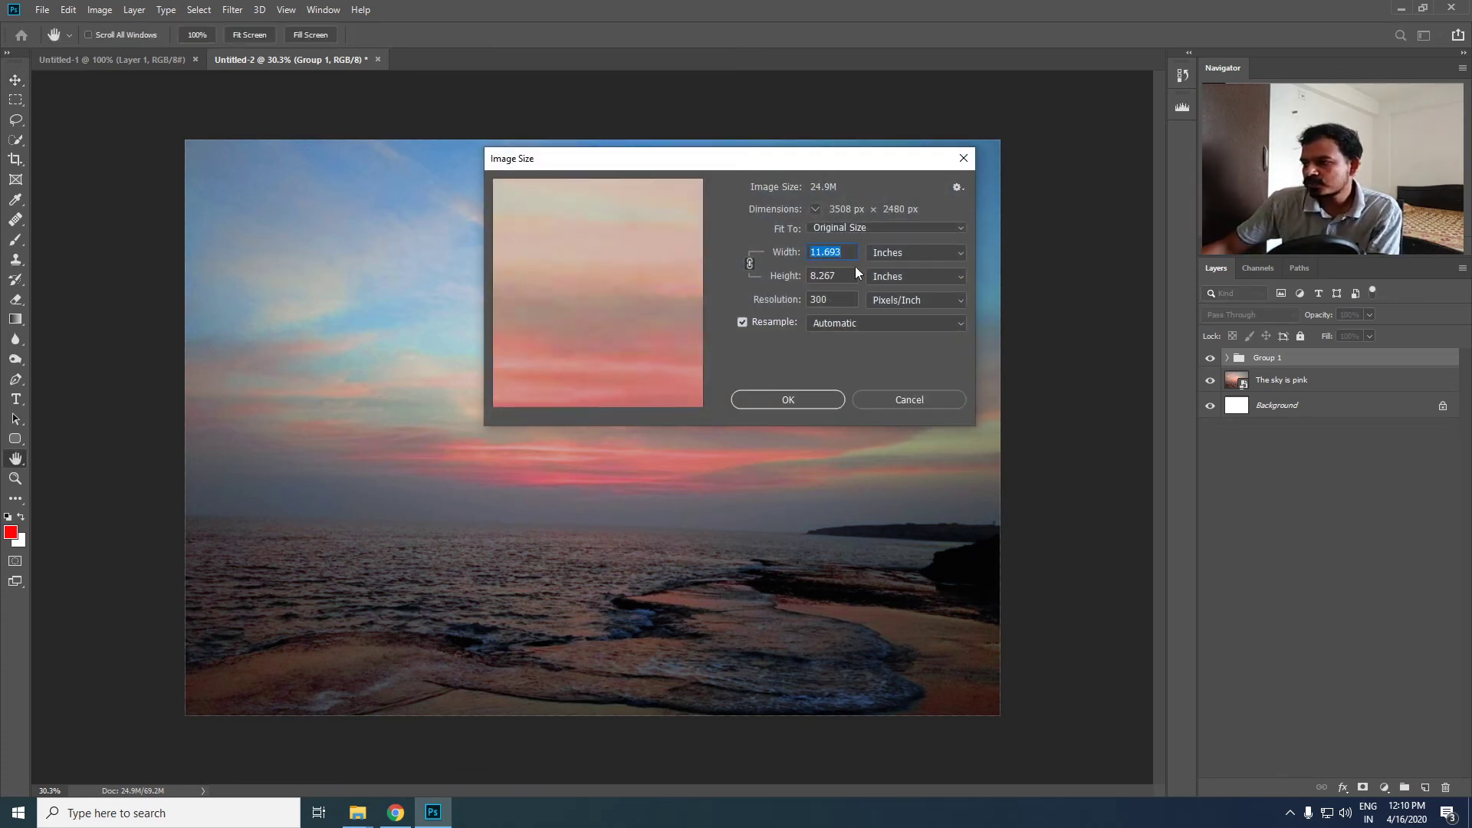
left_click_drag(654, 164, 464, 194)
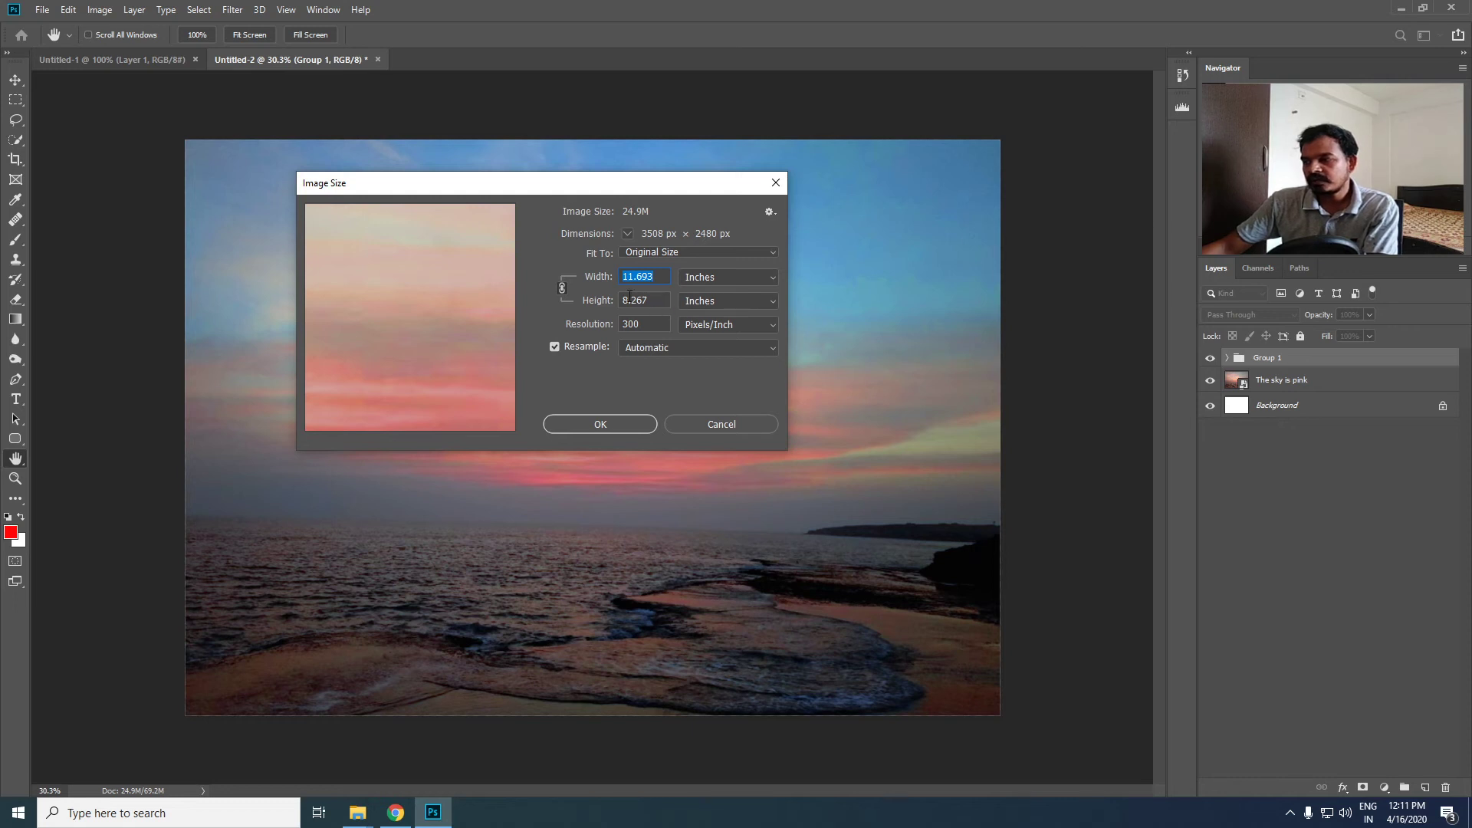
double_click(655, 326)
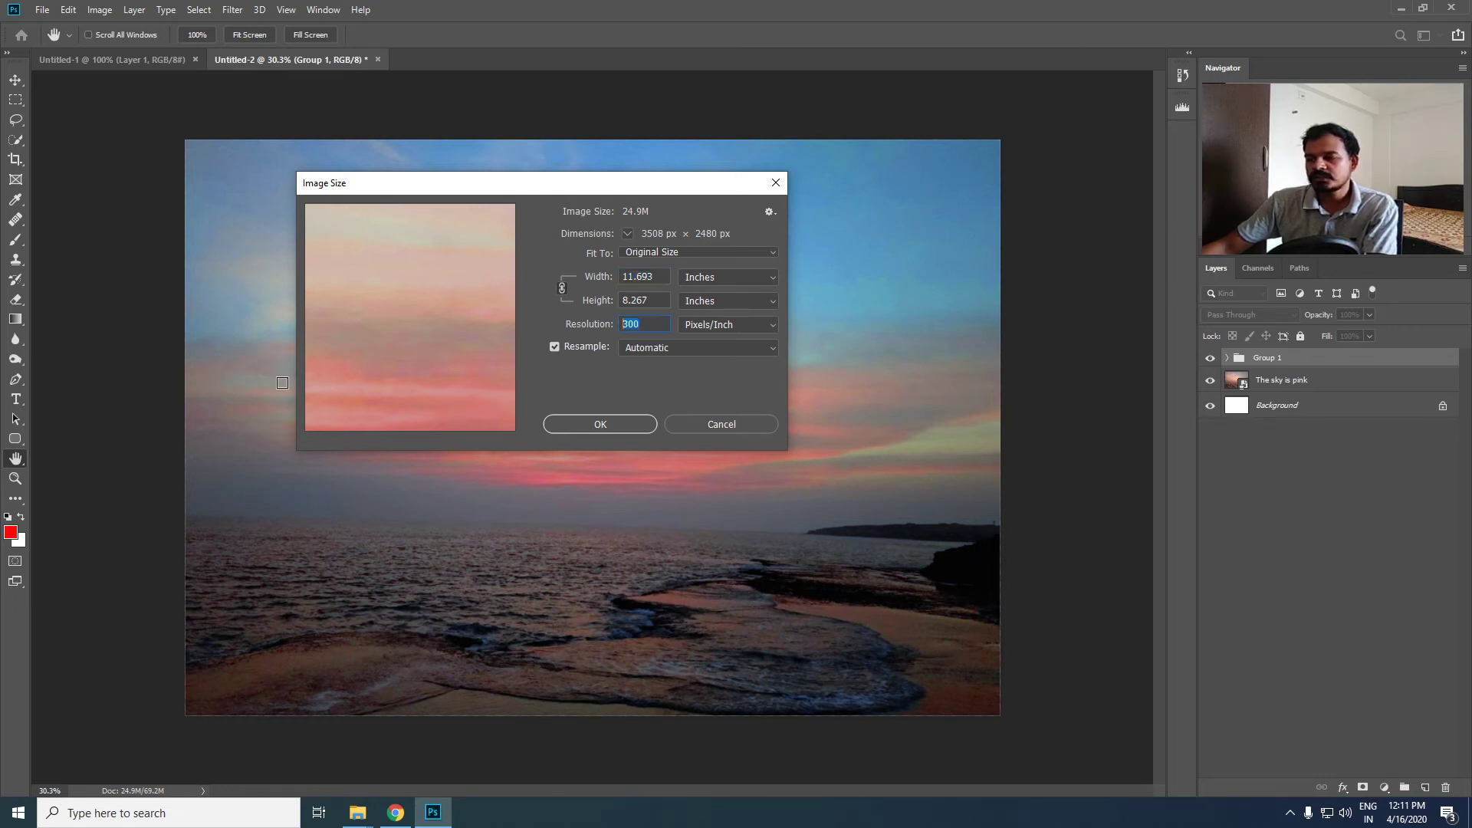
left_click(726, 425)
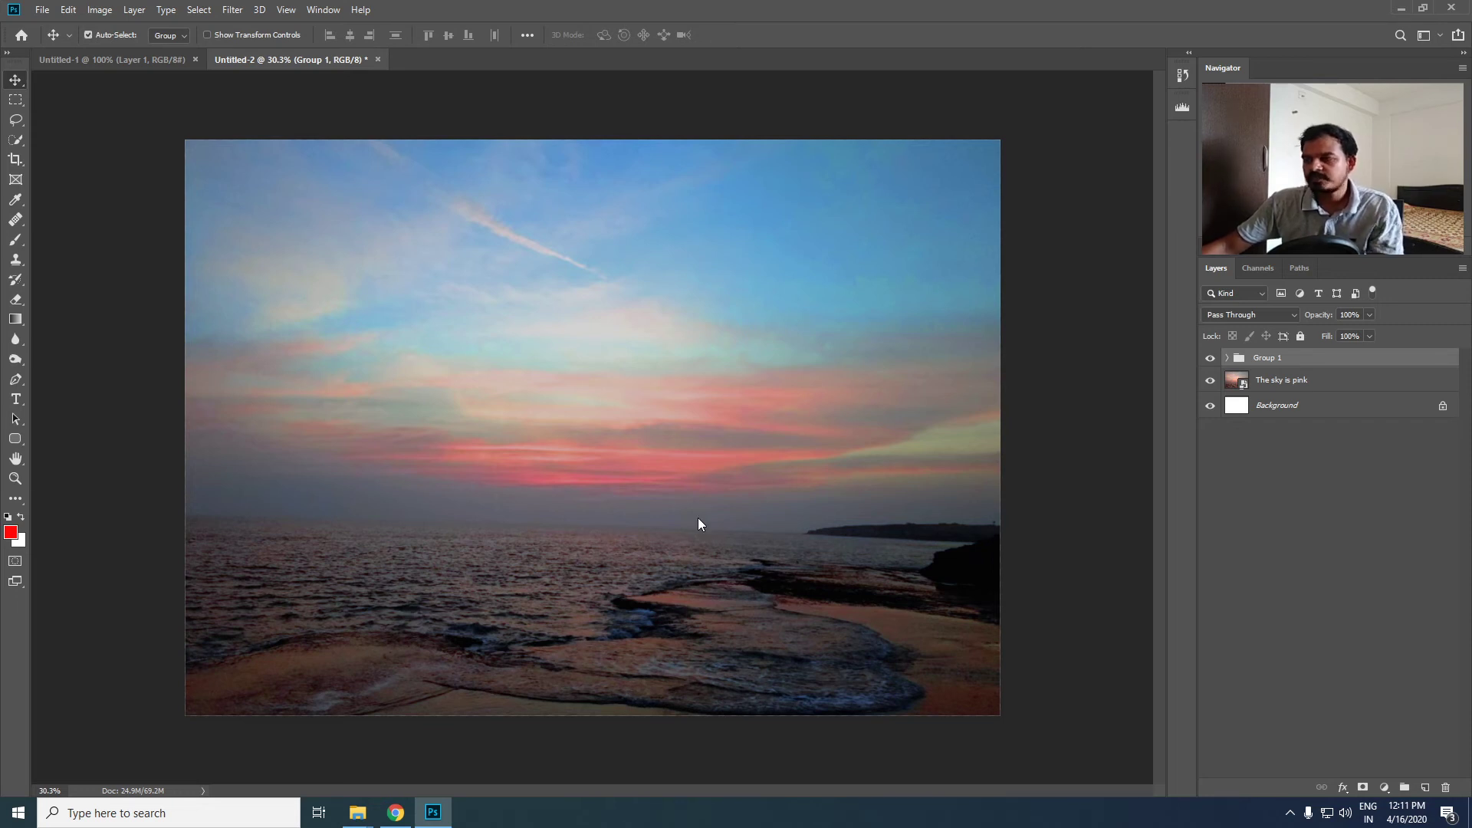
- Start saving the document under a new name, and create and open a folder named Image Optimization inside DEMO
key("ctrl+shift+s")
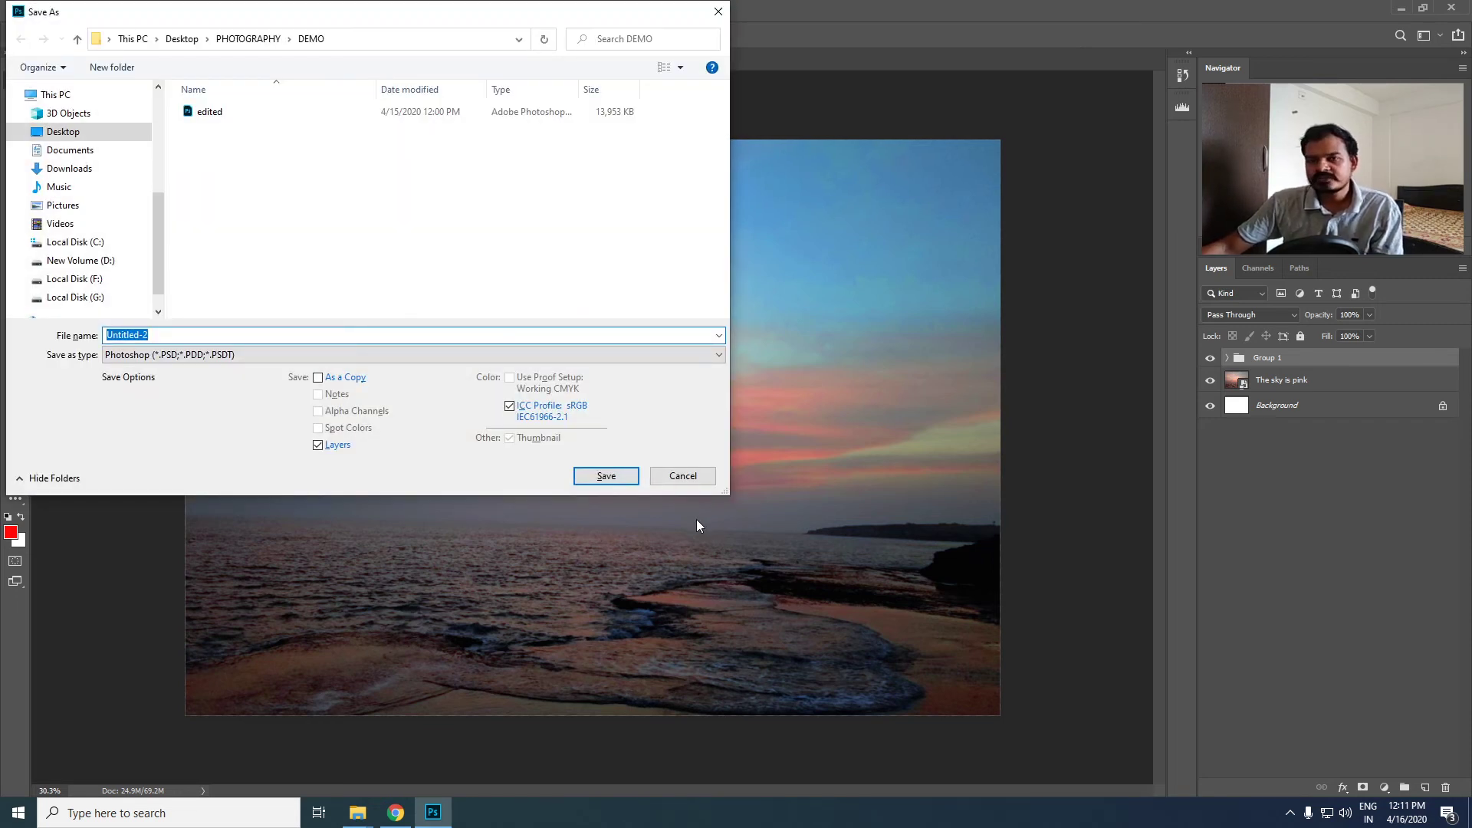
left_click(717, 12)
left_click(42, 10)
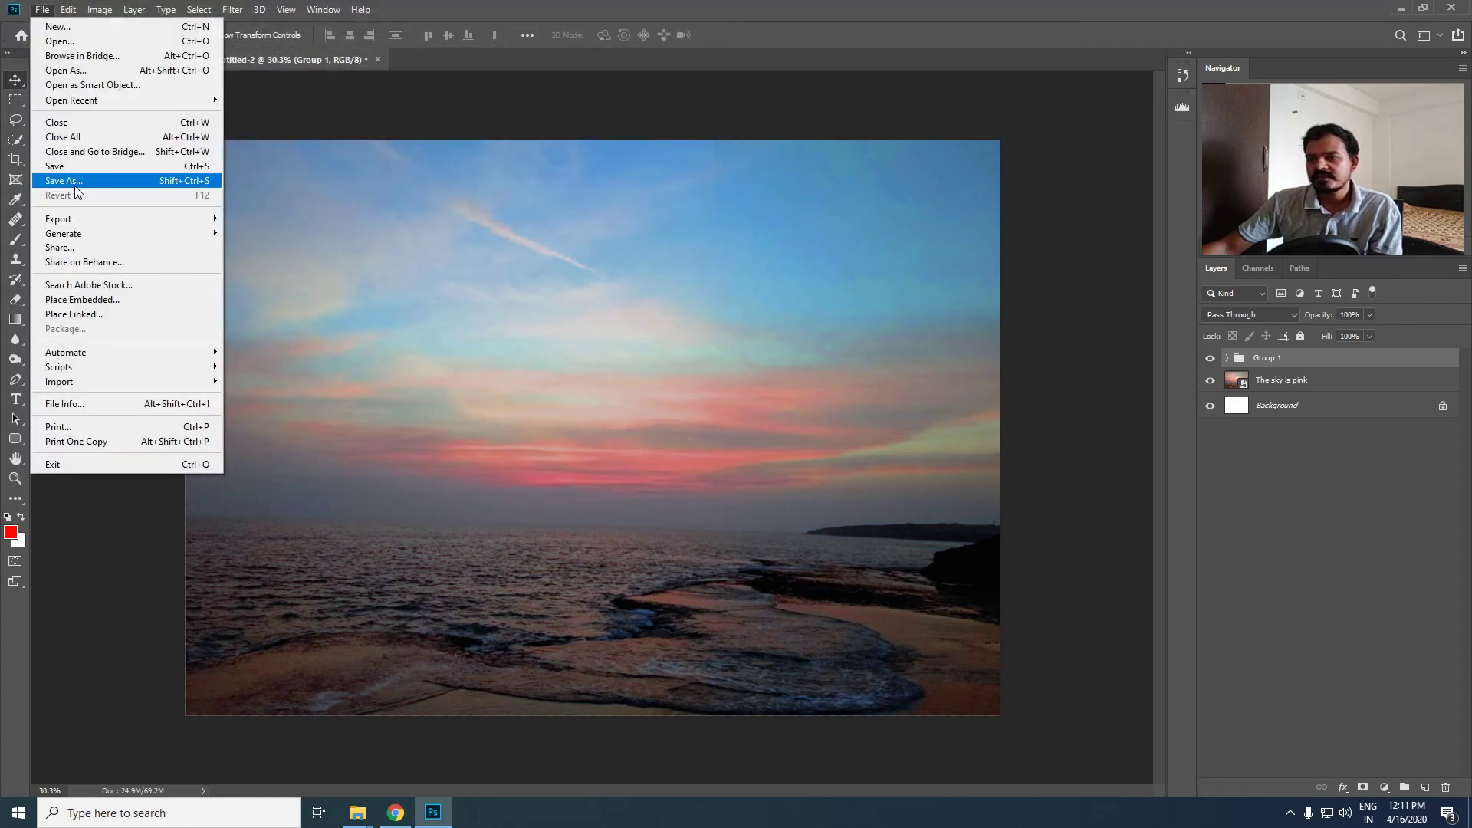
left_click(152, 181)
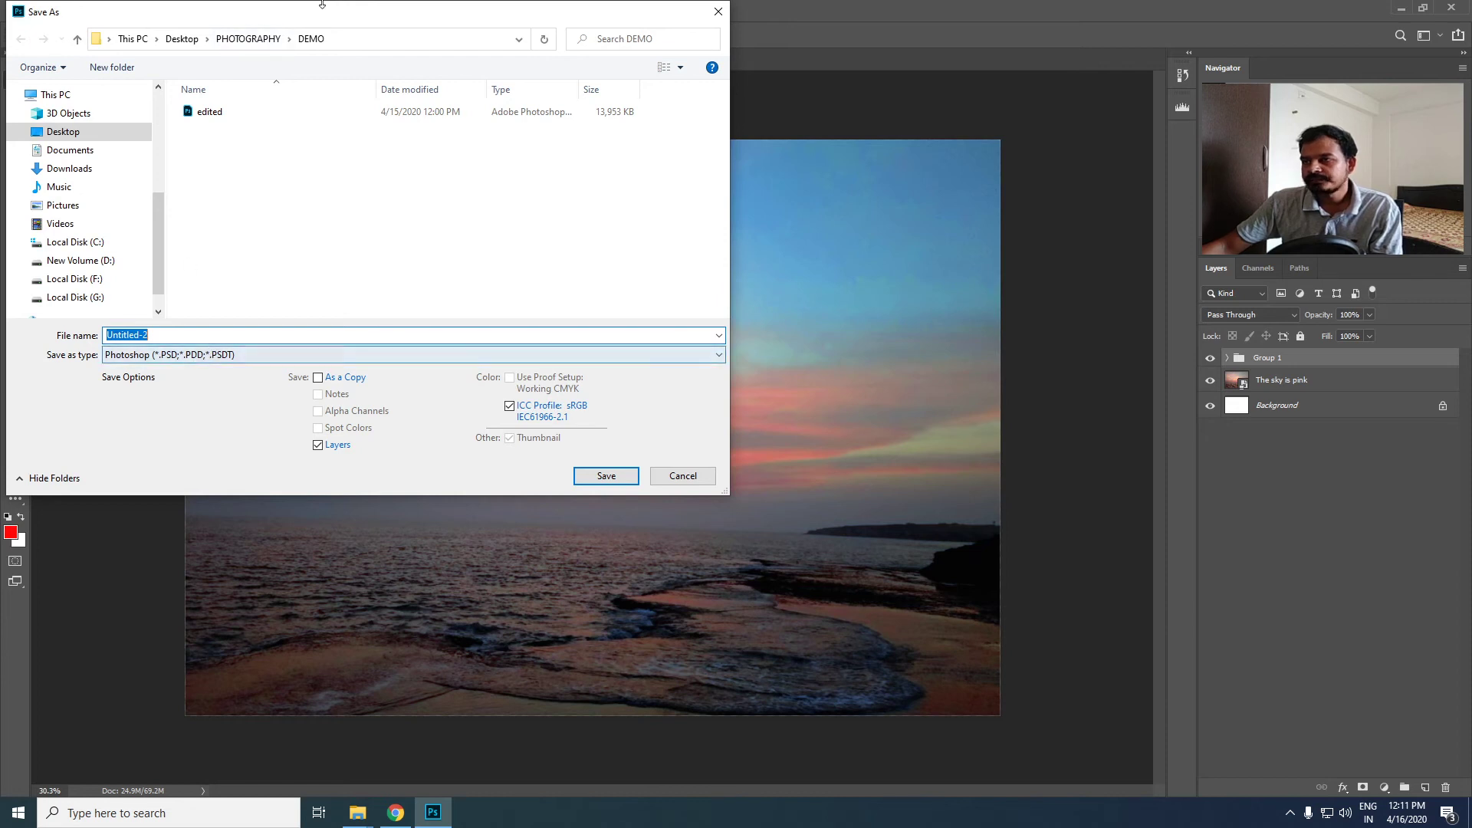
left_click(365, 242)
key("ctrl+shift+n")
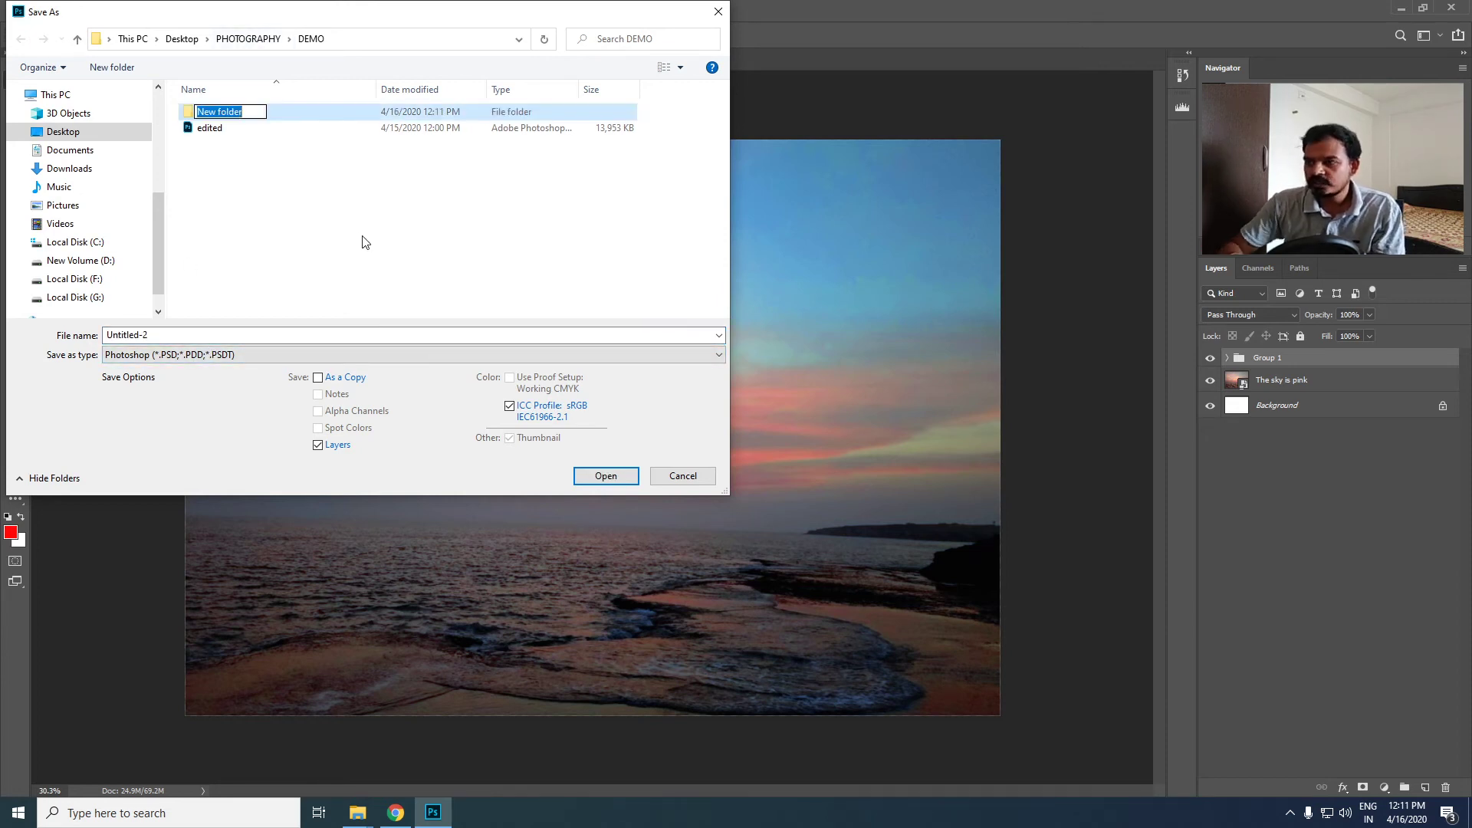
type("IMAge")
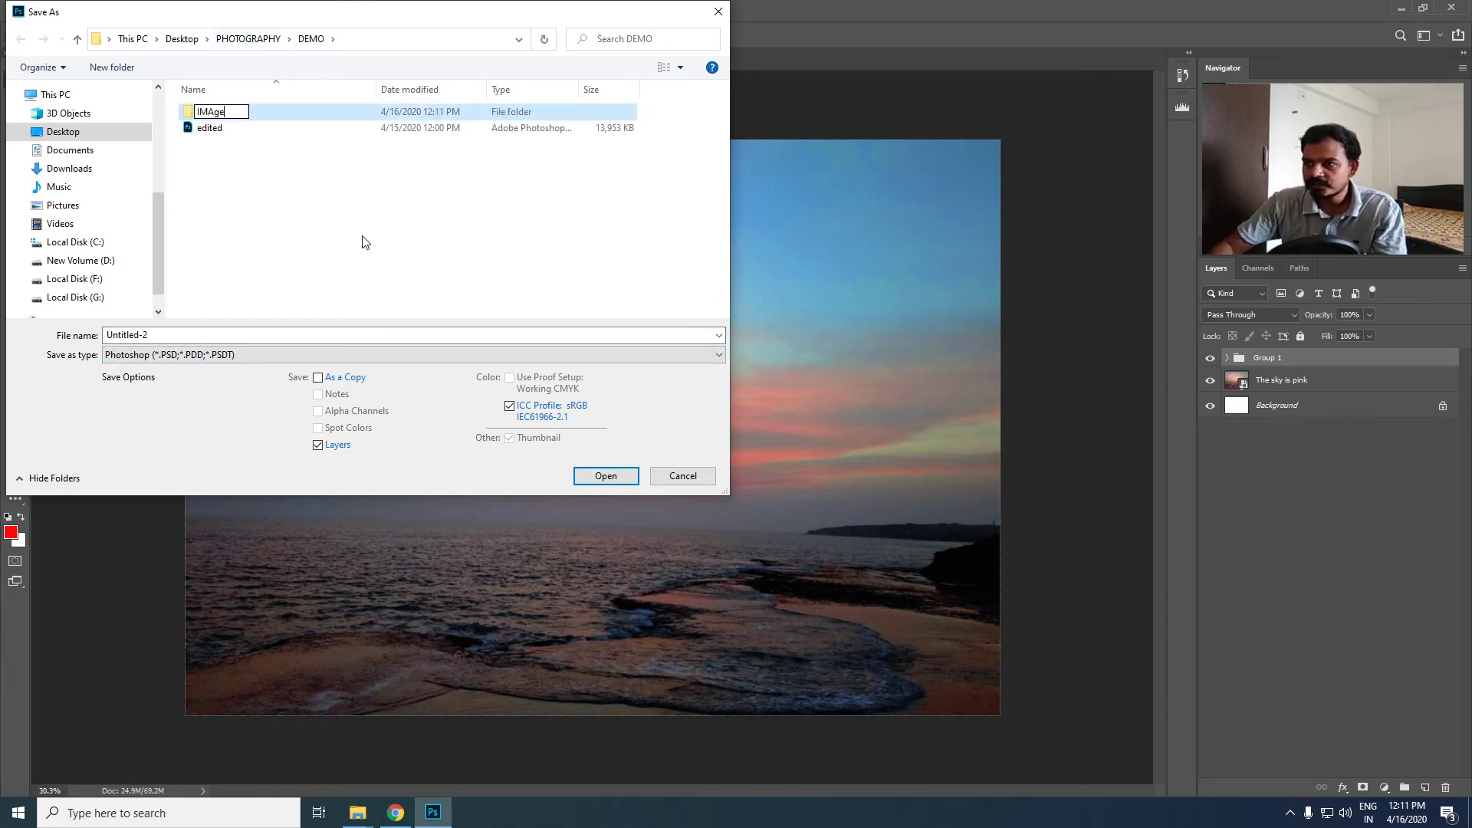
key("BackSpace")
key("BackSpace")
key("BackSpace")
type("mage")
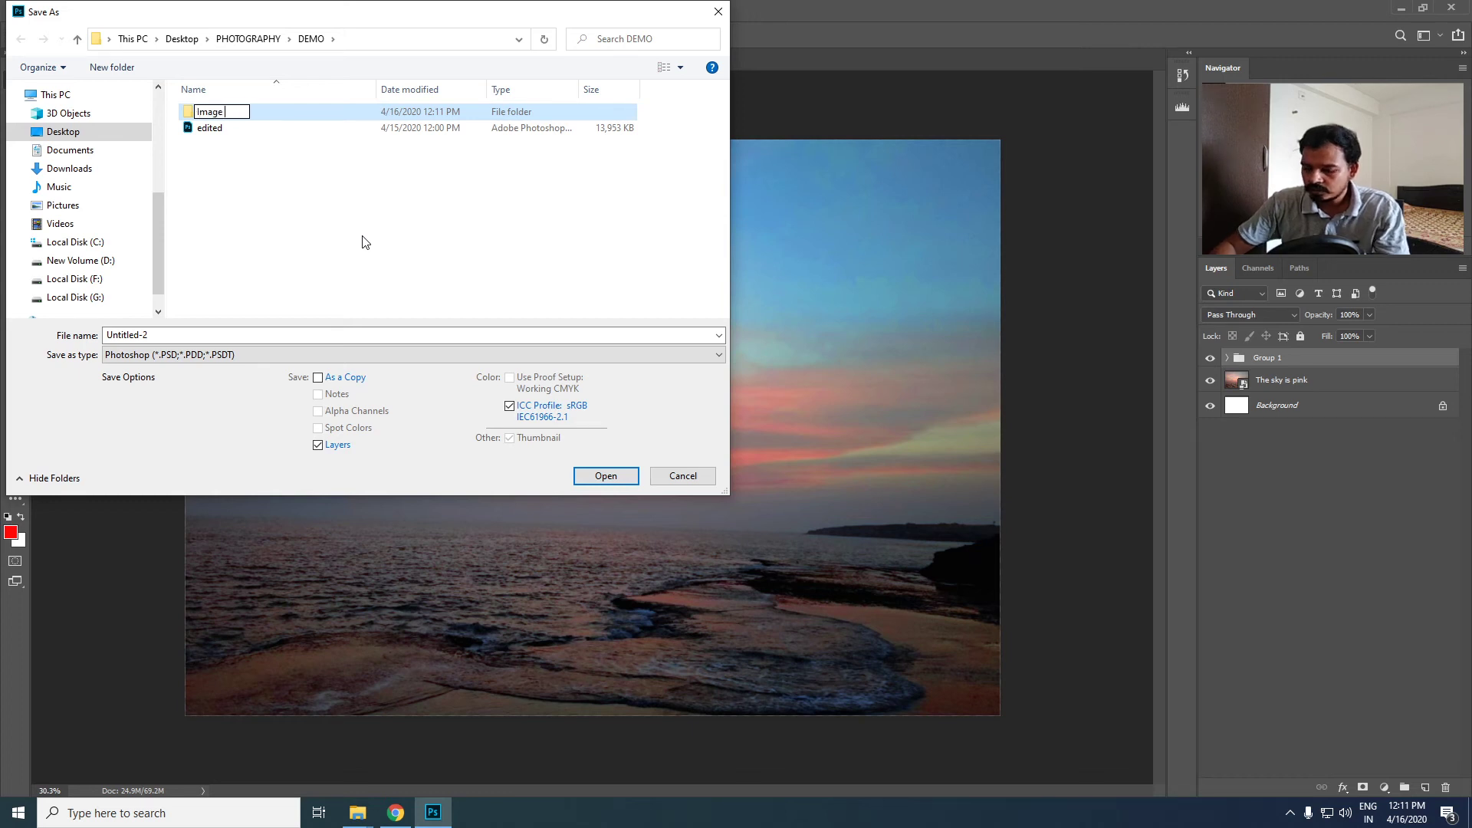
type(" Optimizati")
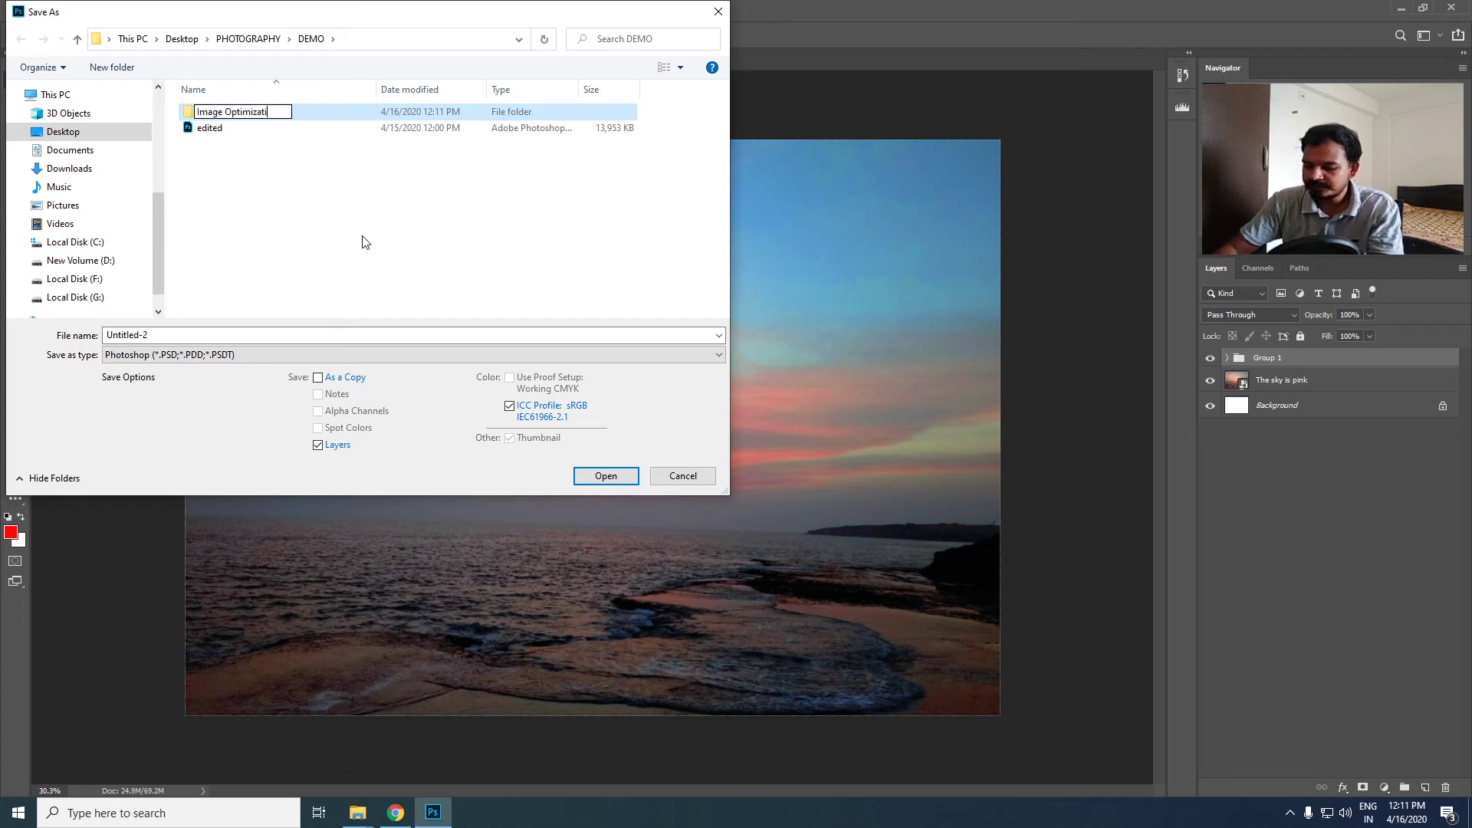
type("on")
key("Return")
key("Return")
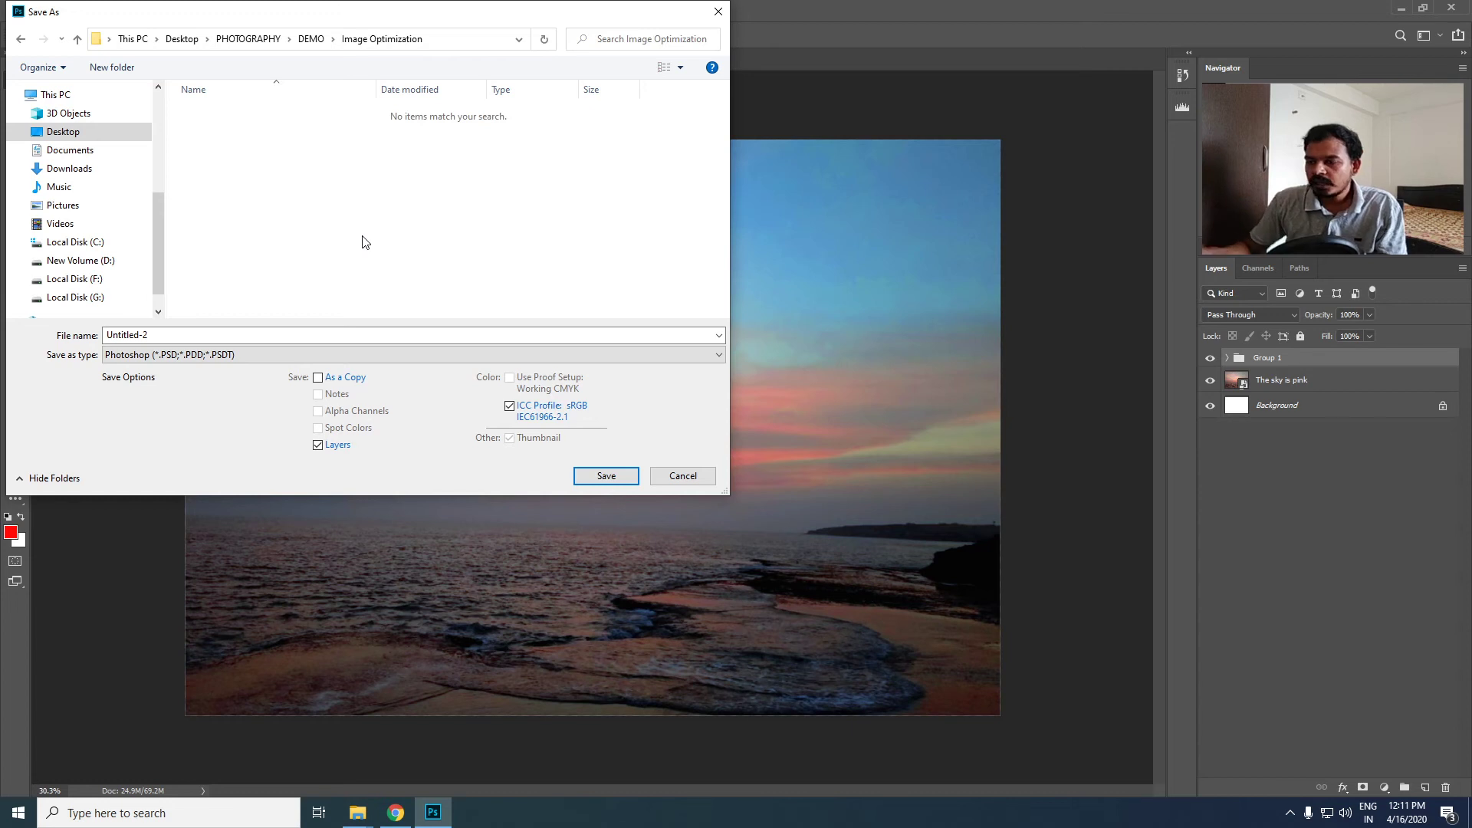
key("ctrl+shift+n")
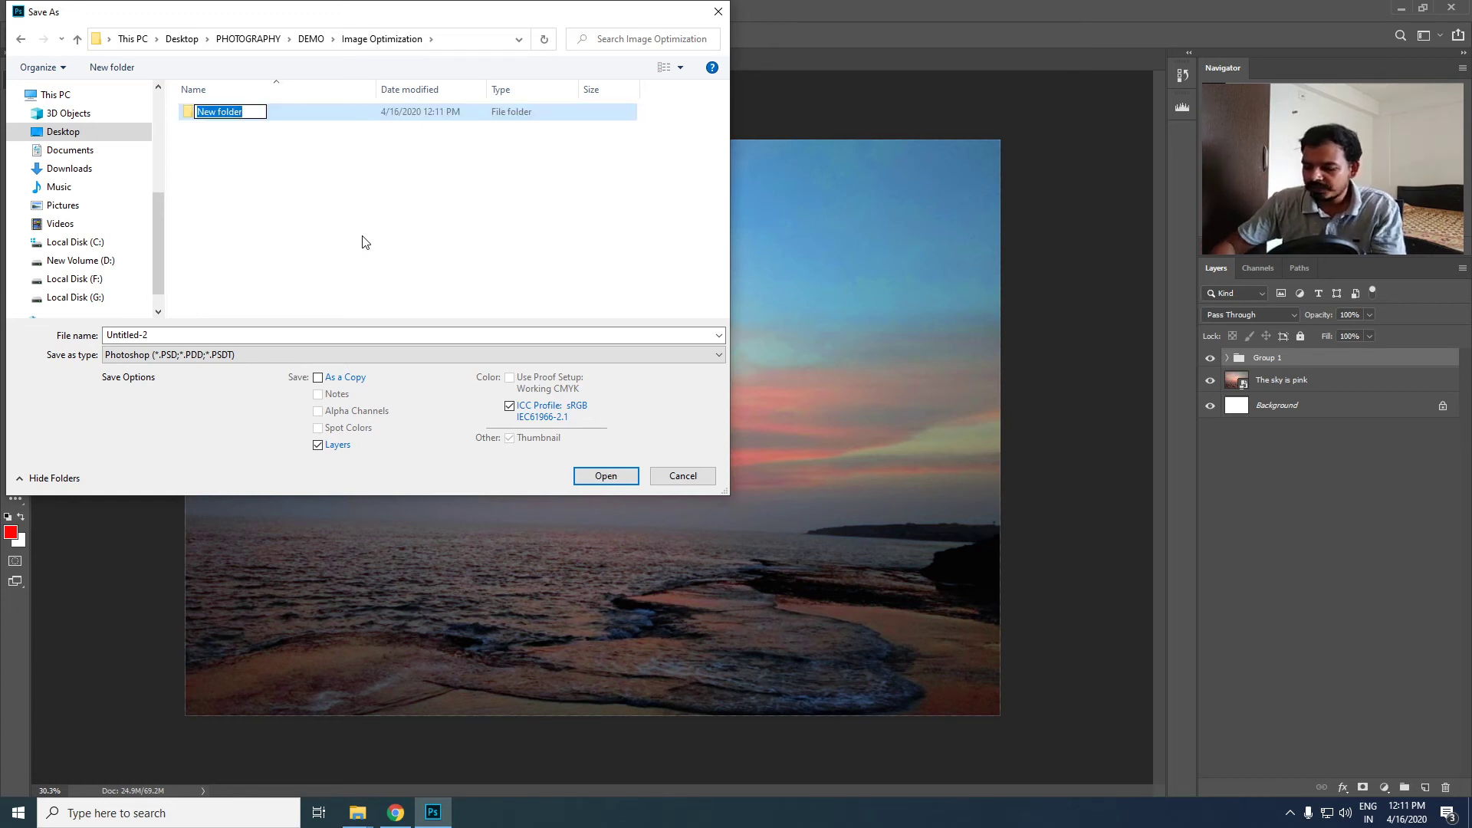
key("BackSpace")
key("Escape")
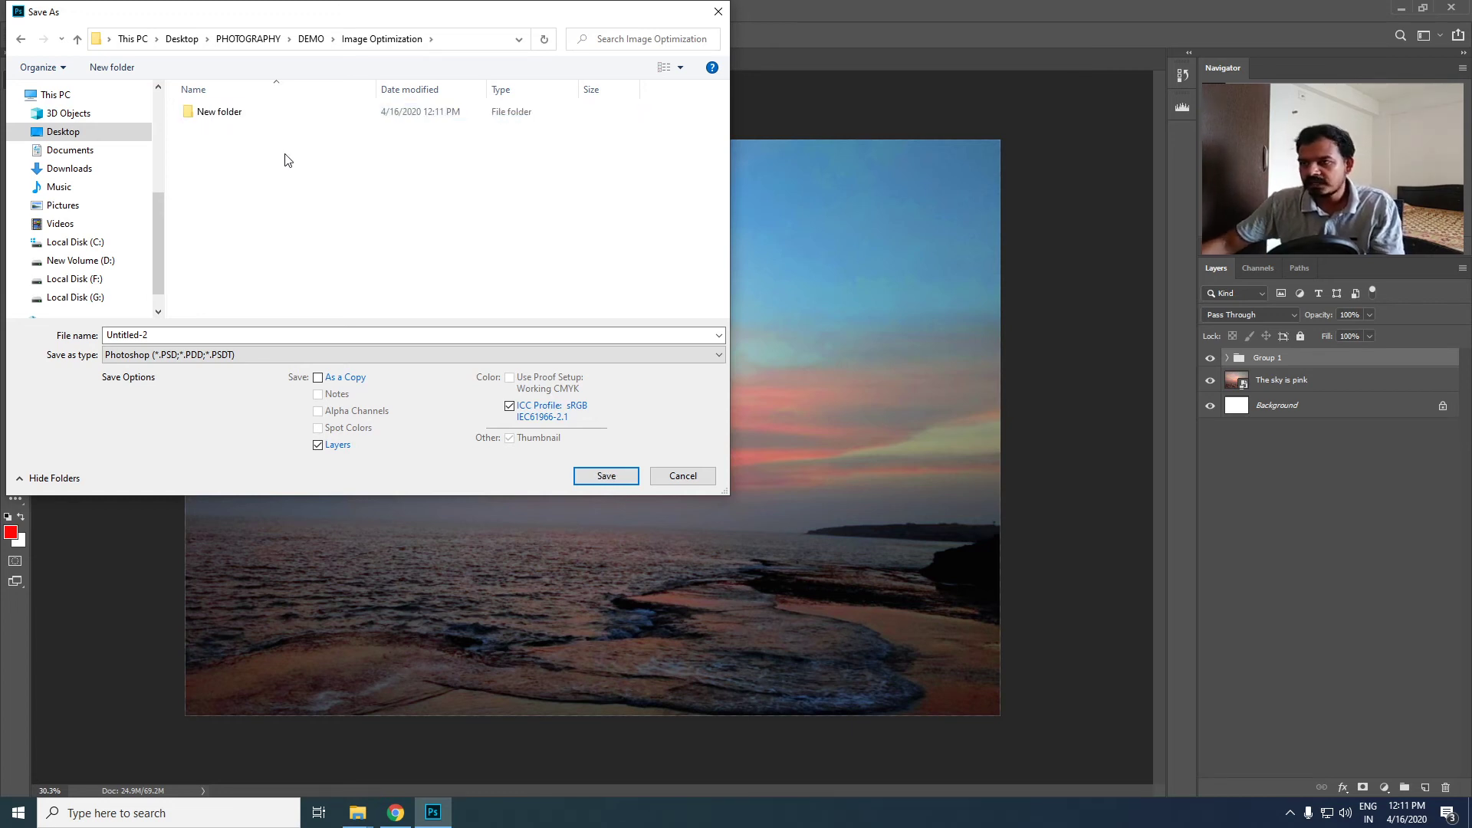
key("Delete")
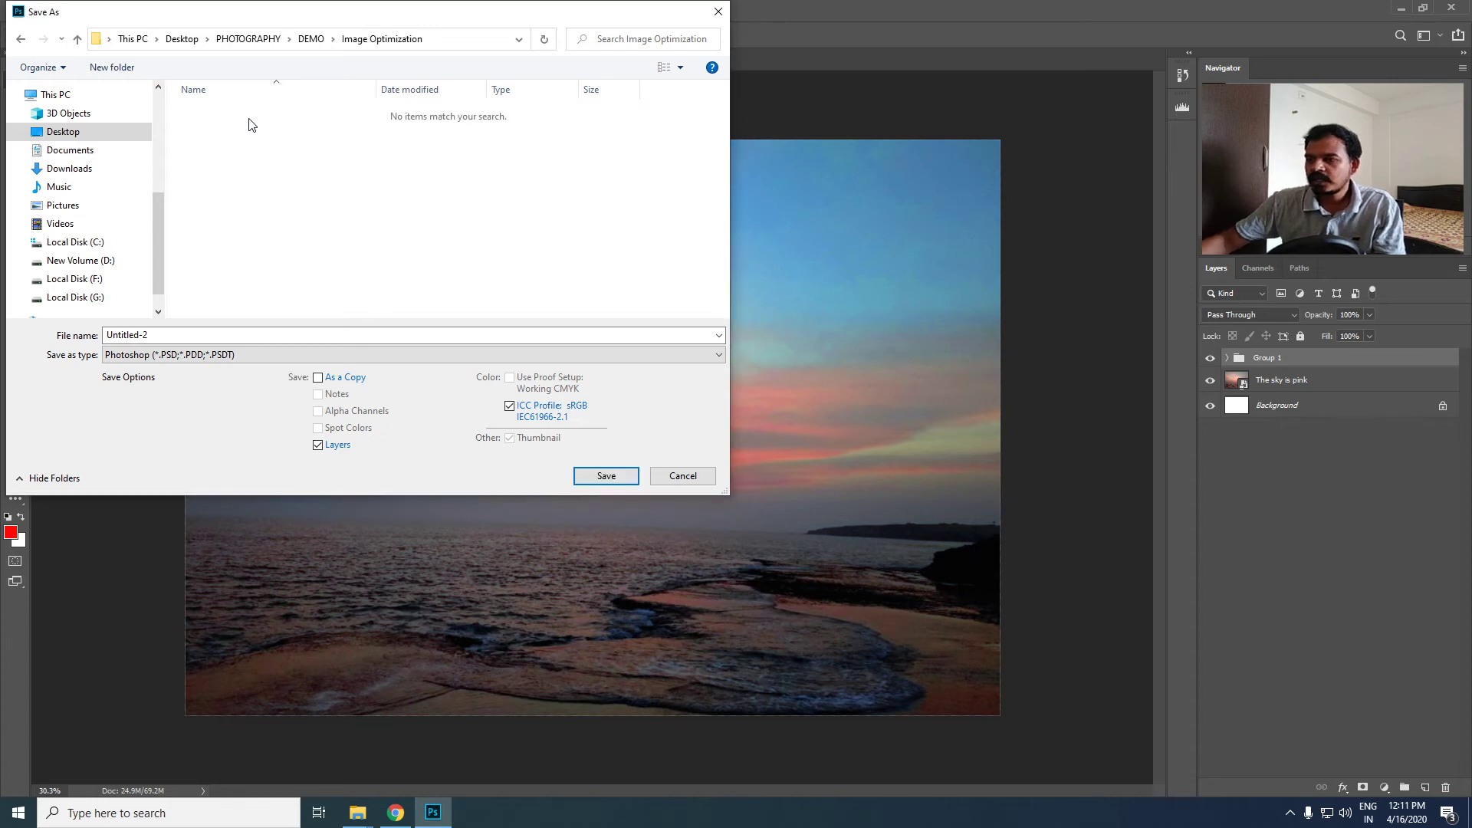
- Save a copy named Print in JPEG format into the Image Optimization folder, proceeding to the JPEG options
left_click_drag(176, 335, 4, 334)
type("Print")
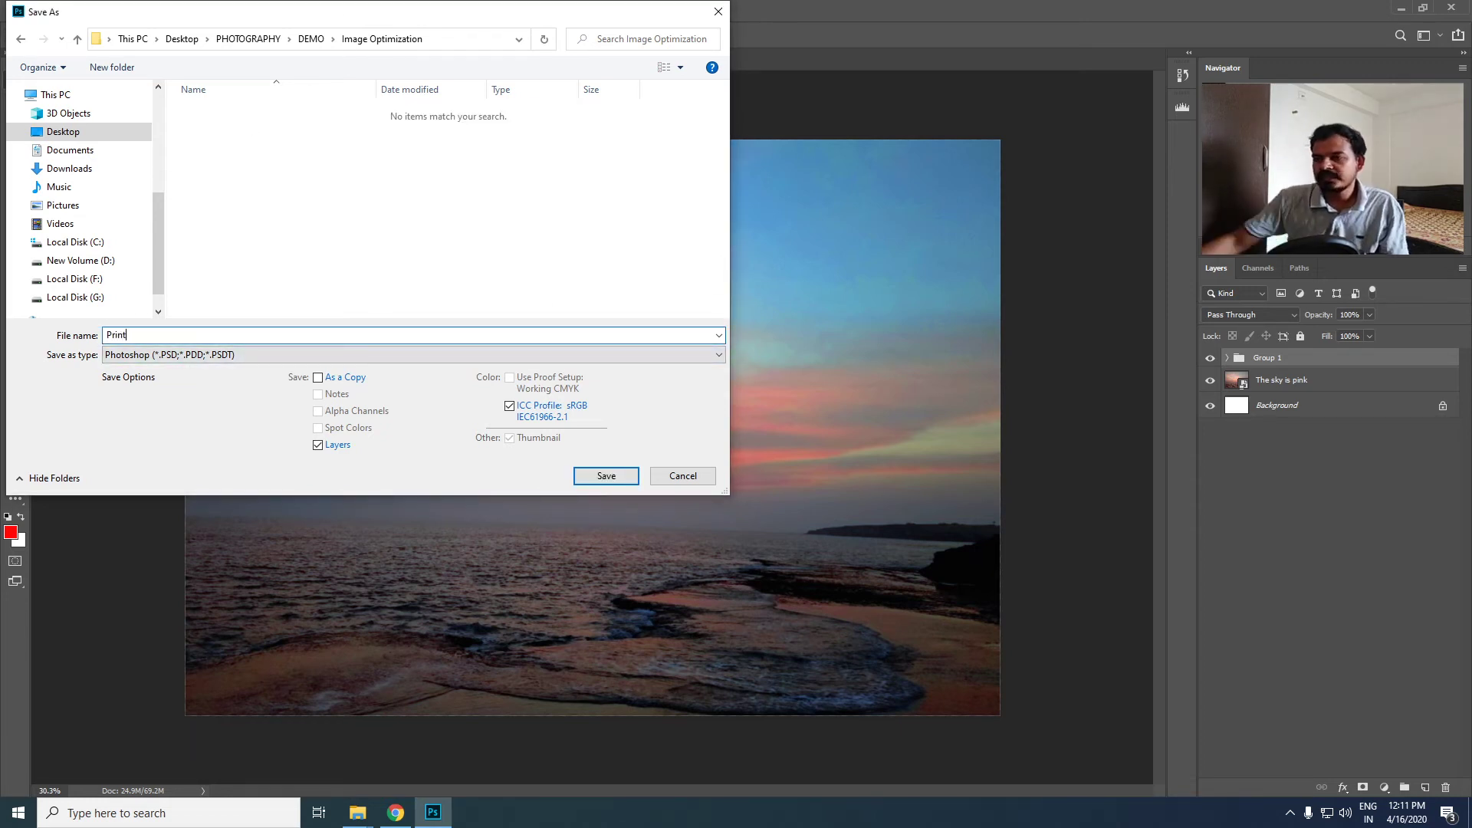
left_click(272, 355)
left_click(162, 472)
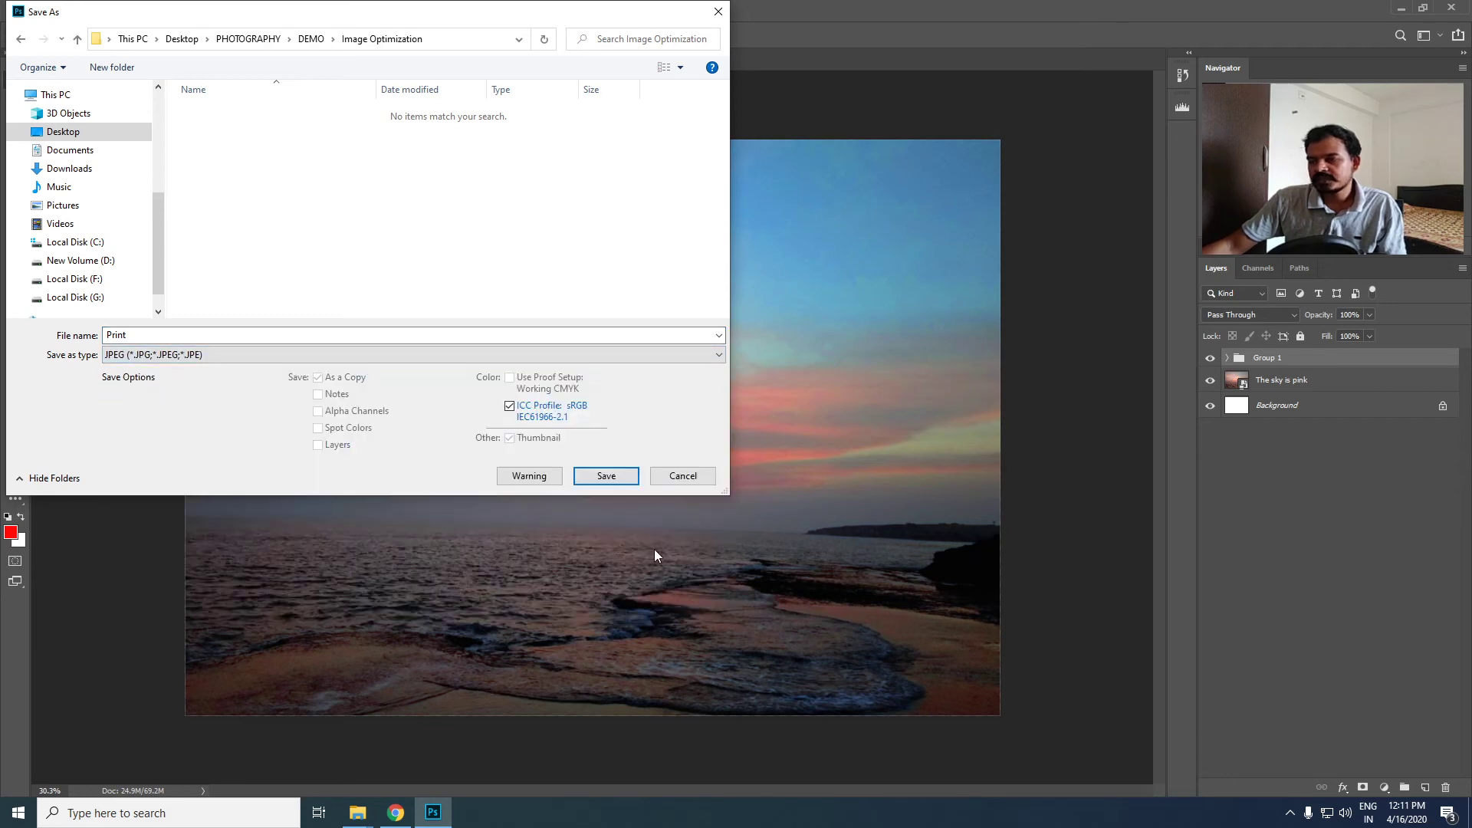
left_click(605, 477)
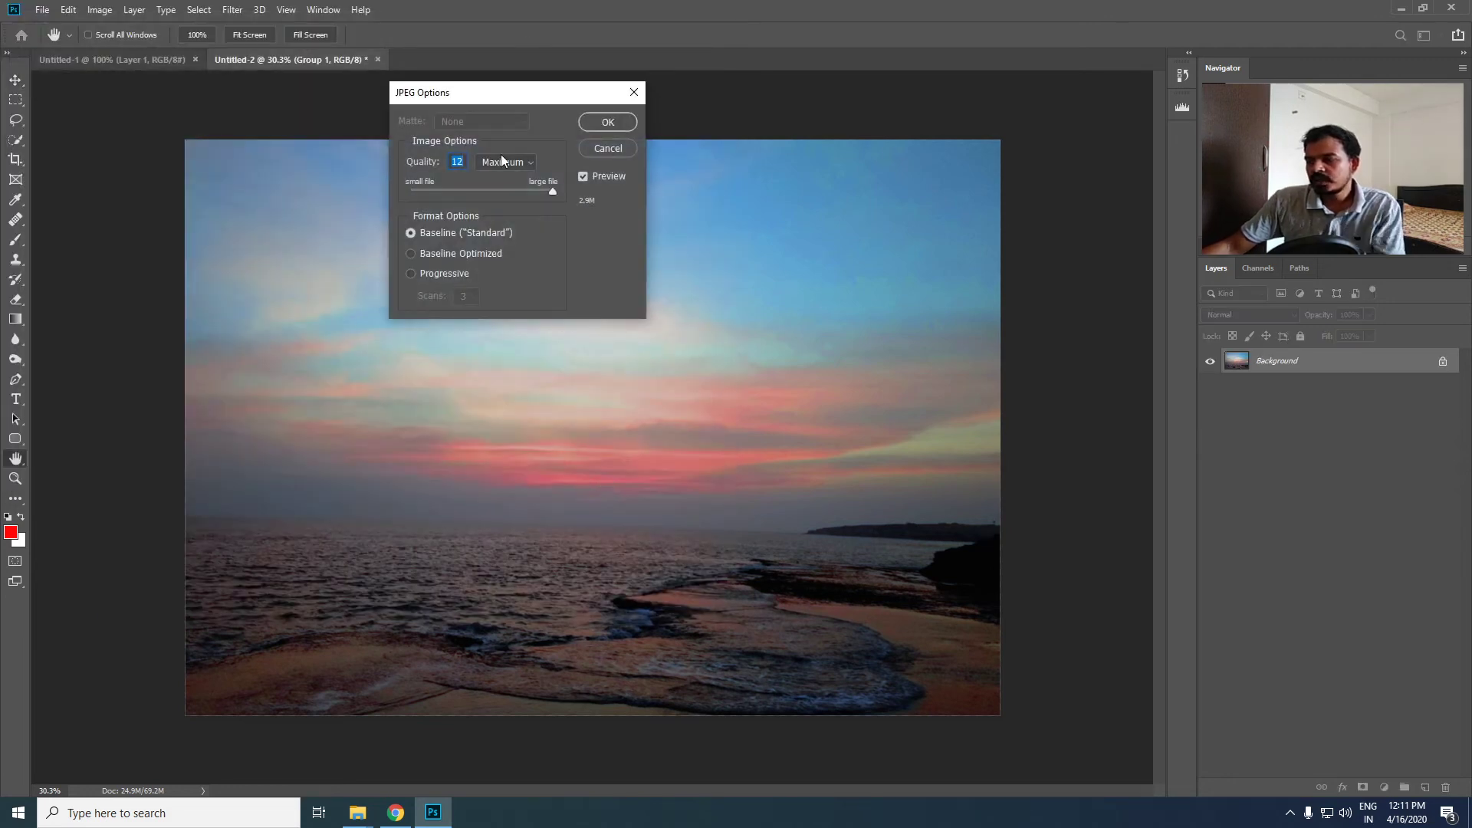
- Try a Medium JPEG quality of 6, restore the quality to Maximum, and finish saving the JPEG
left_click_drag(486, 99, 477, 285)
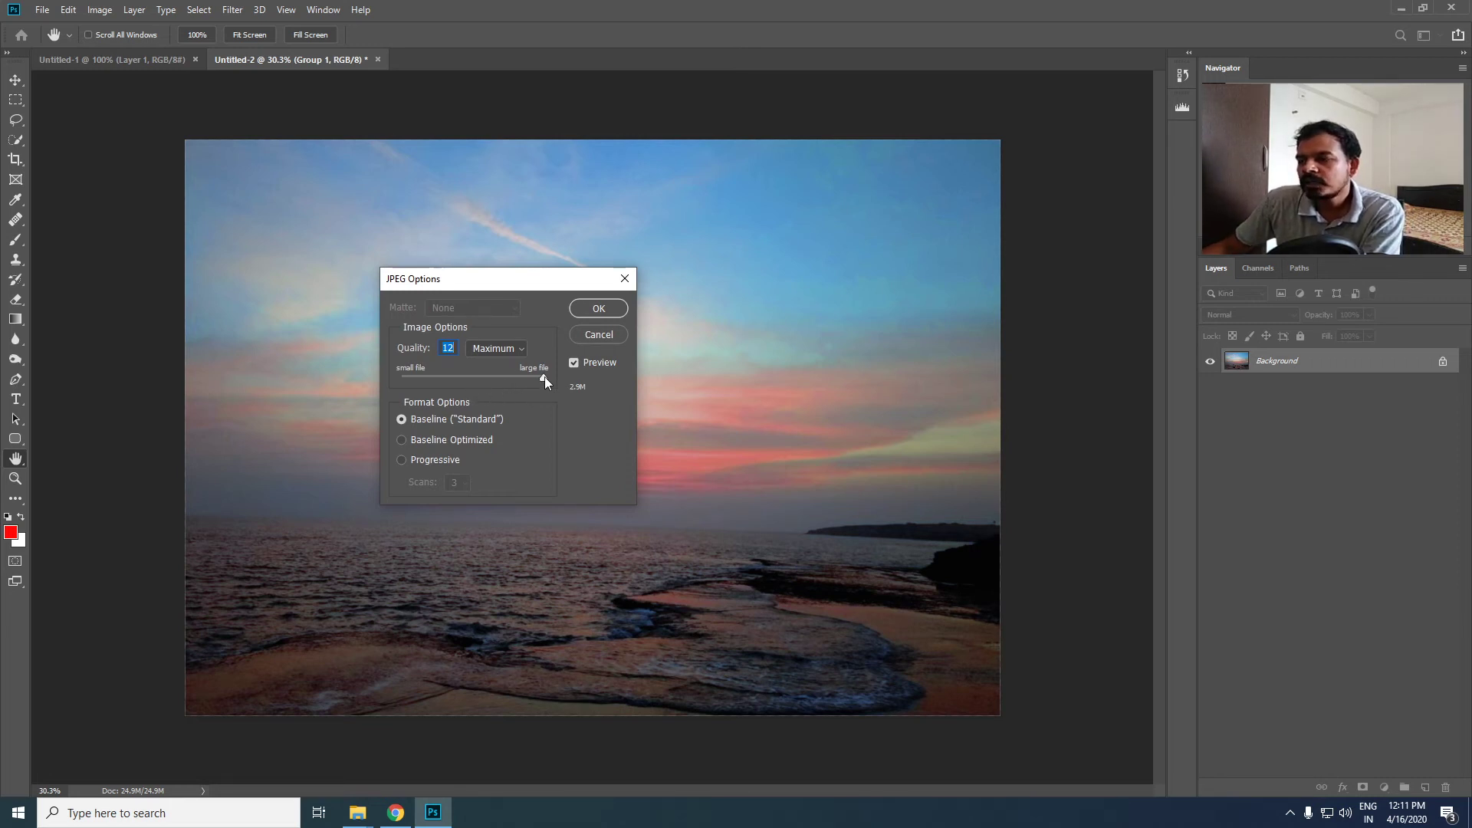
left_click(465, 376)
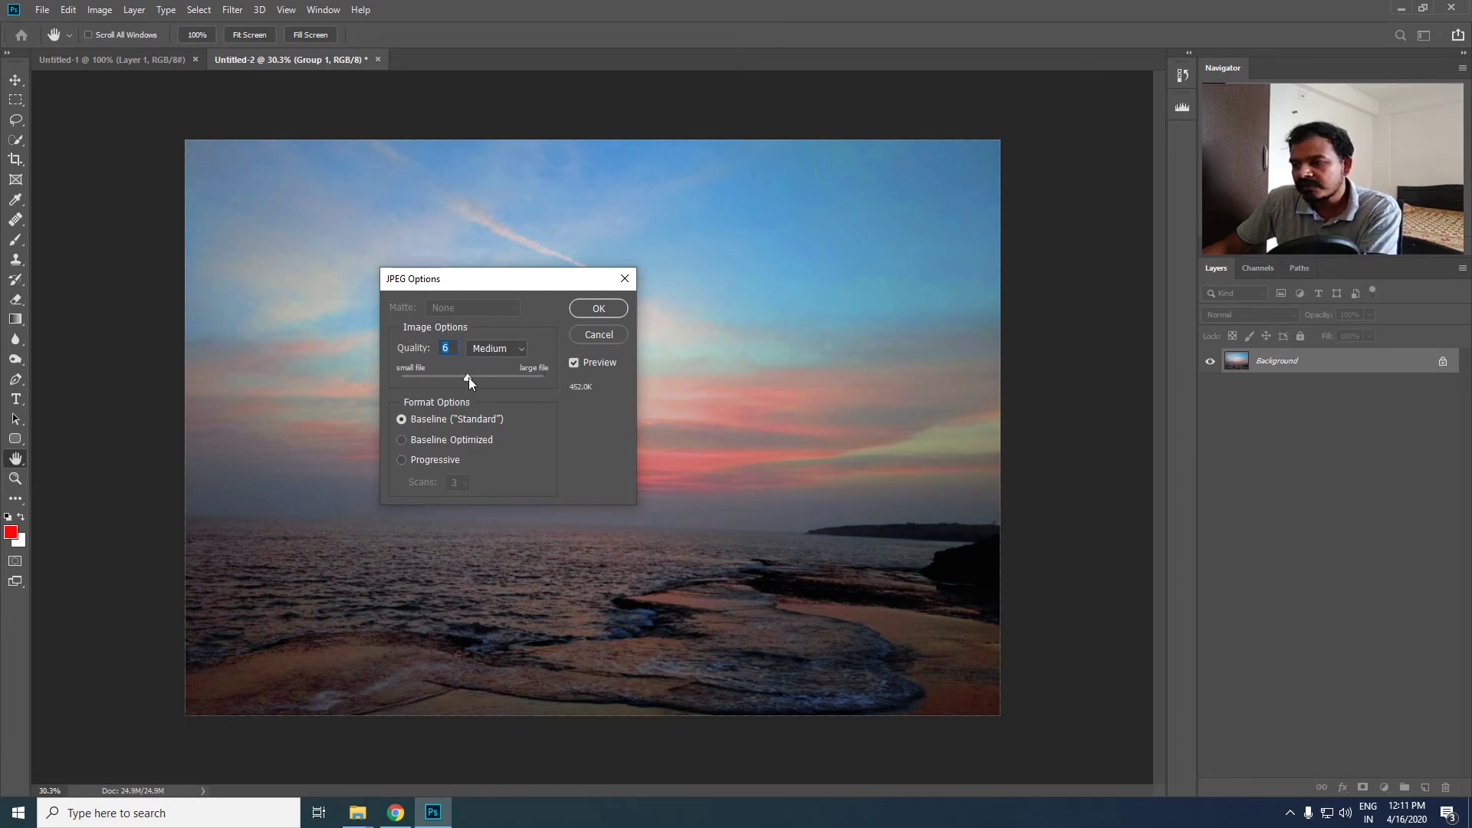
left_click_drag(468, 377, 482, 377)
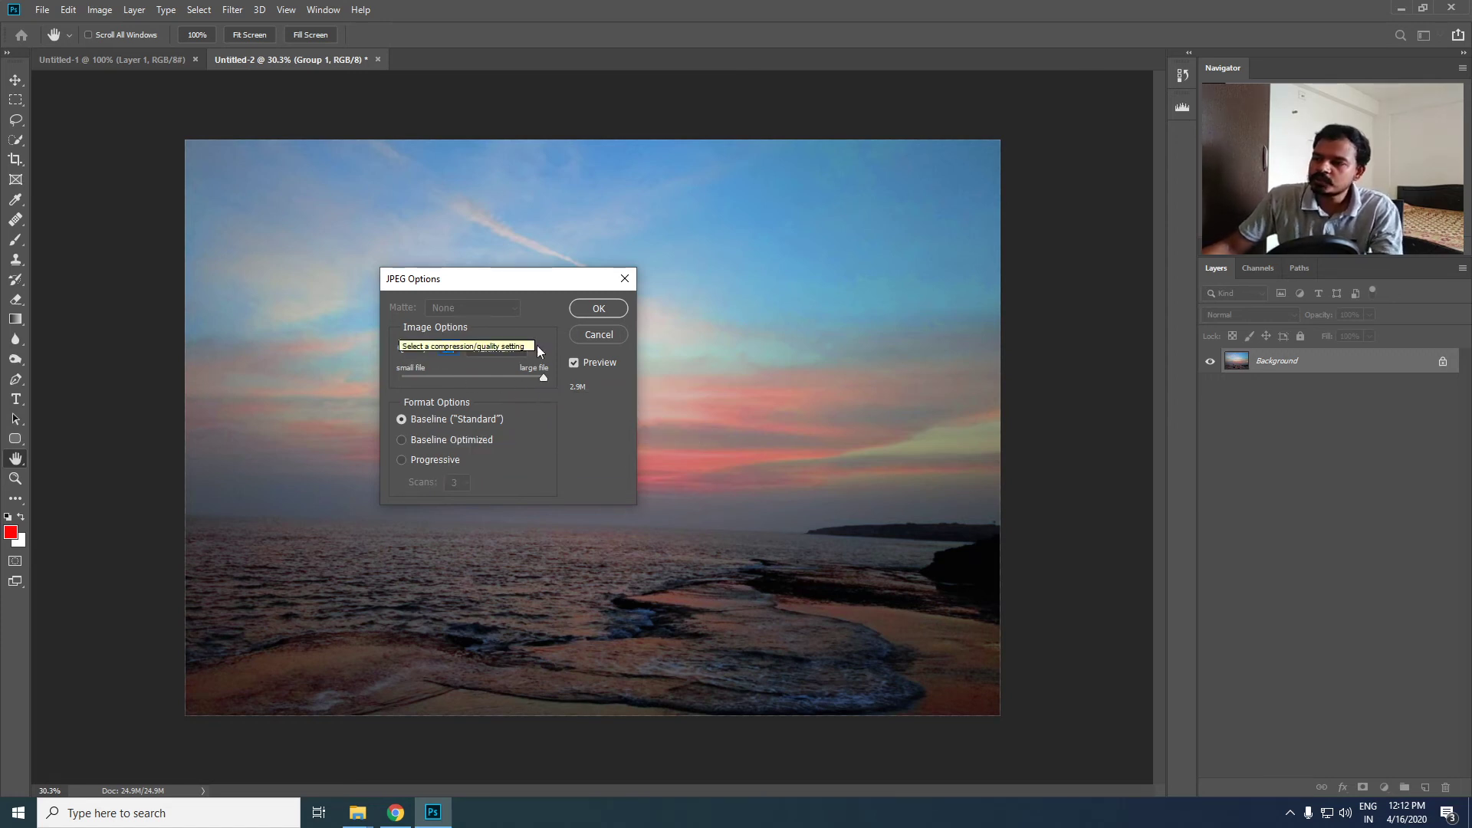
left_click(600, 309)
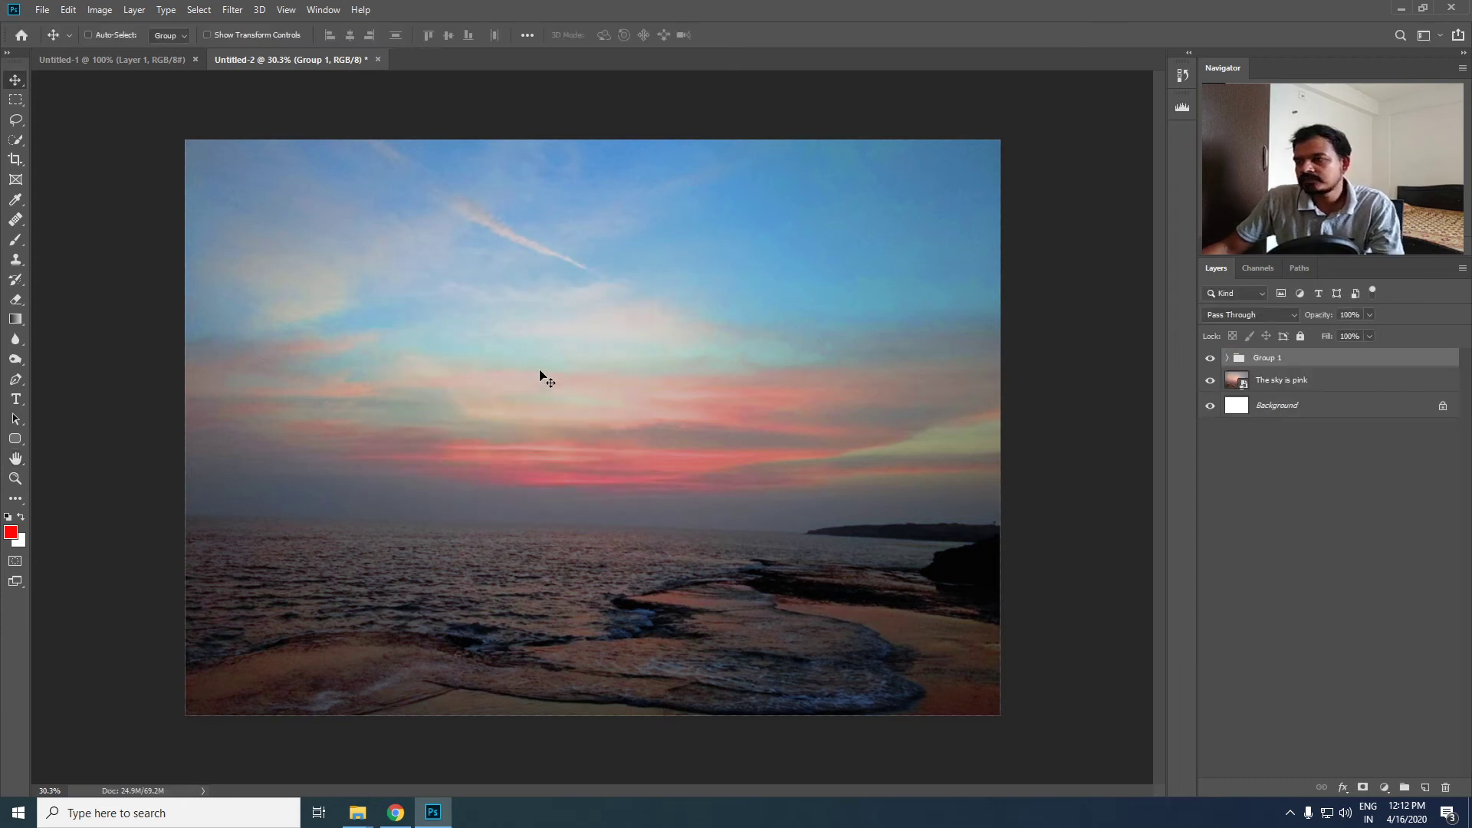
- Turn on Auto-Select for the Move tool, open Save for Web for the image, and enlarge its dialog
mouse_move(375, 818)
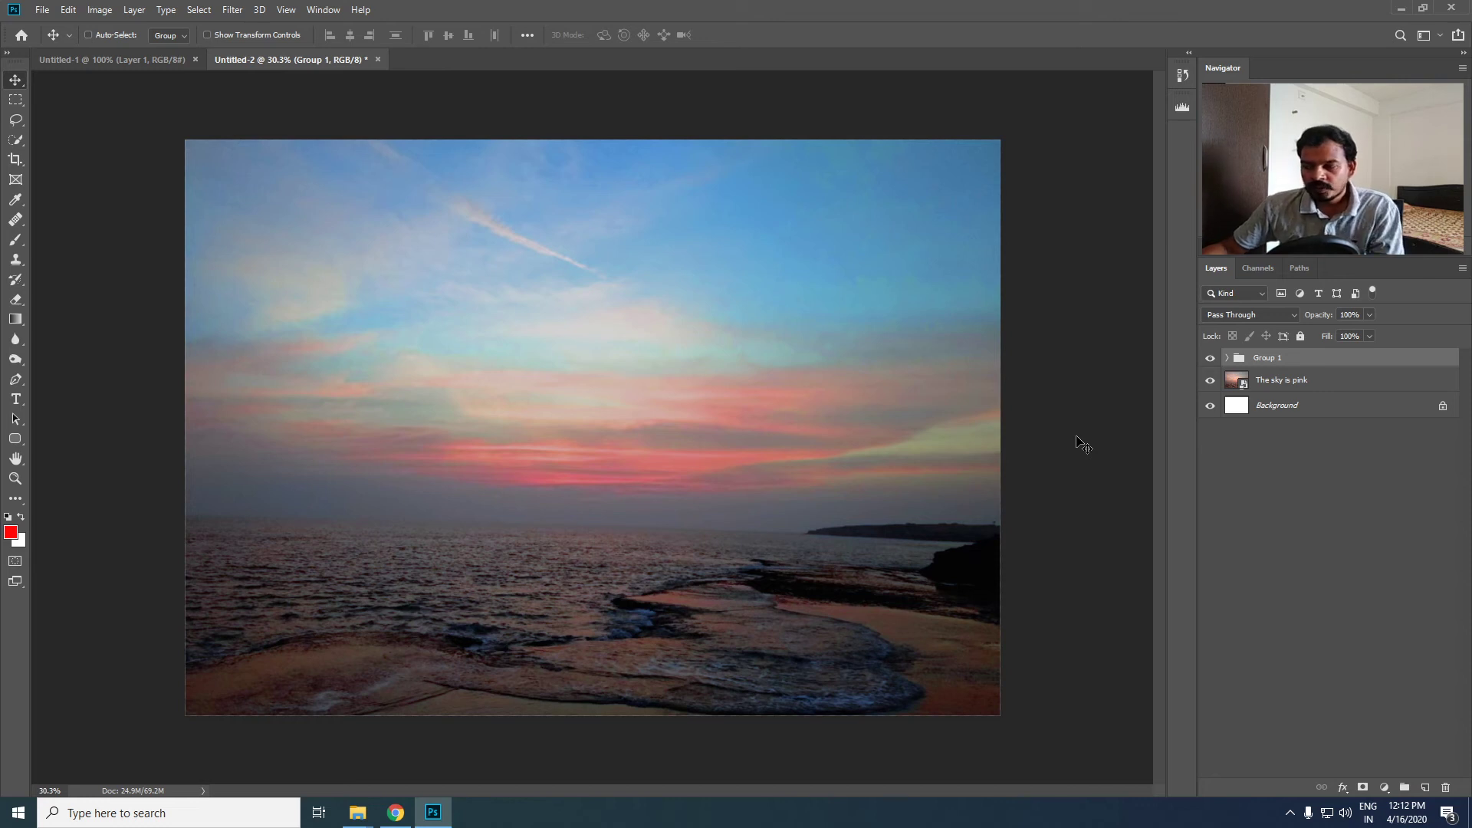
left_click(89, 35)
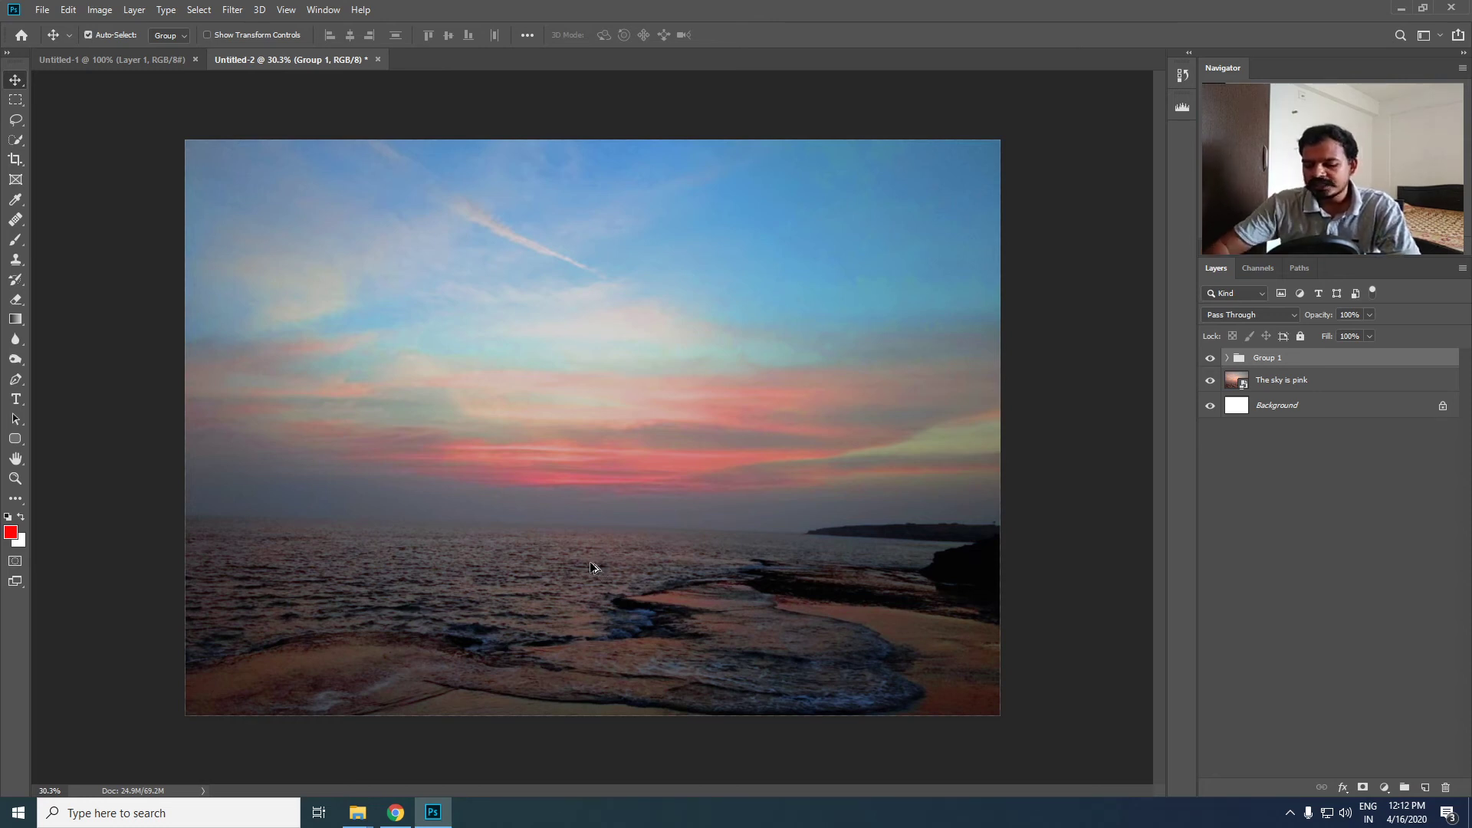
key("ctrl+alt+shift+s")
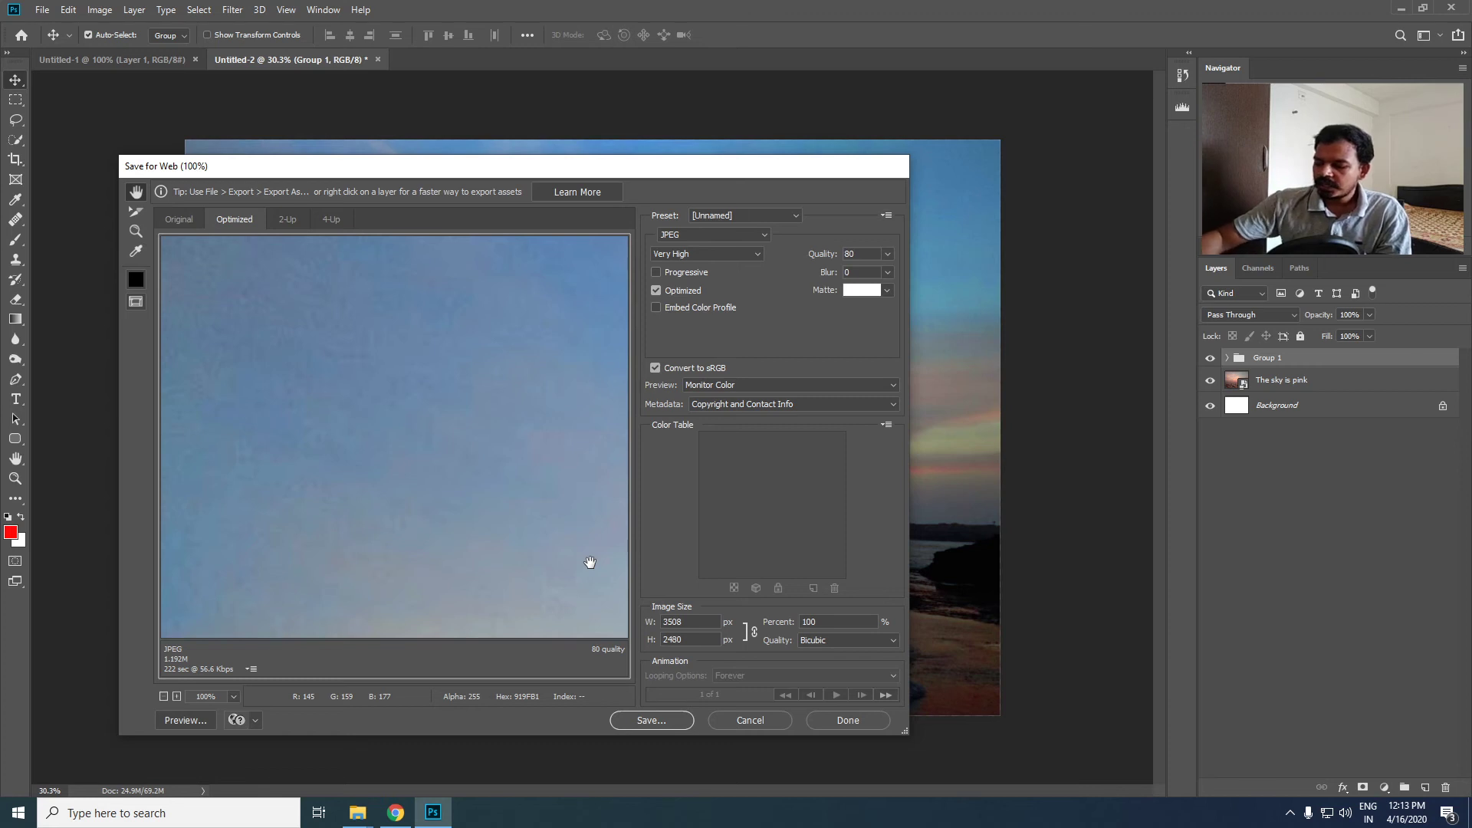
left_click_drag(510, 170, 570, 114)
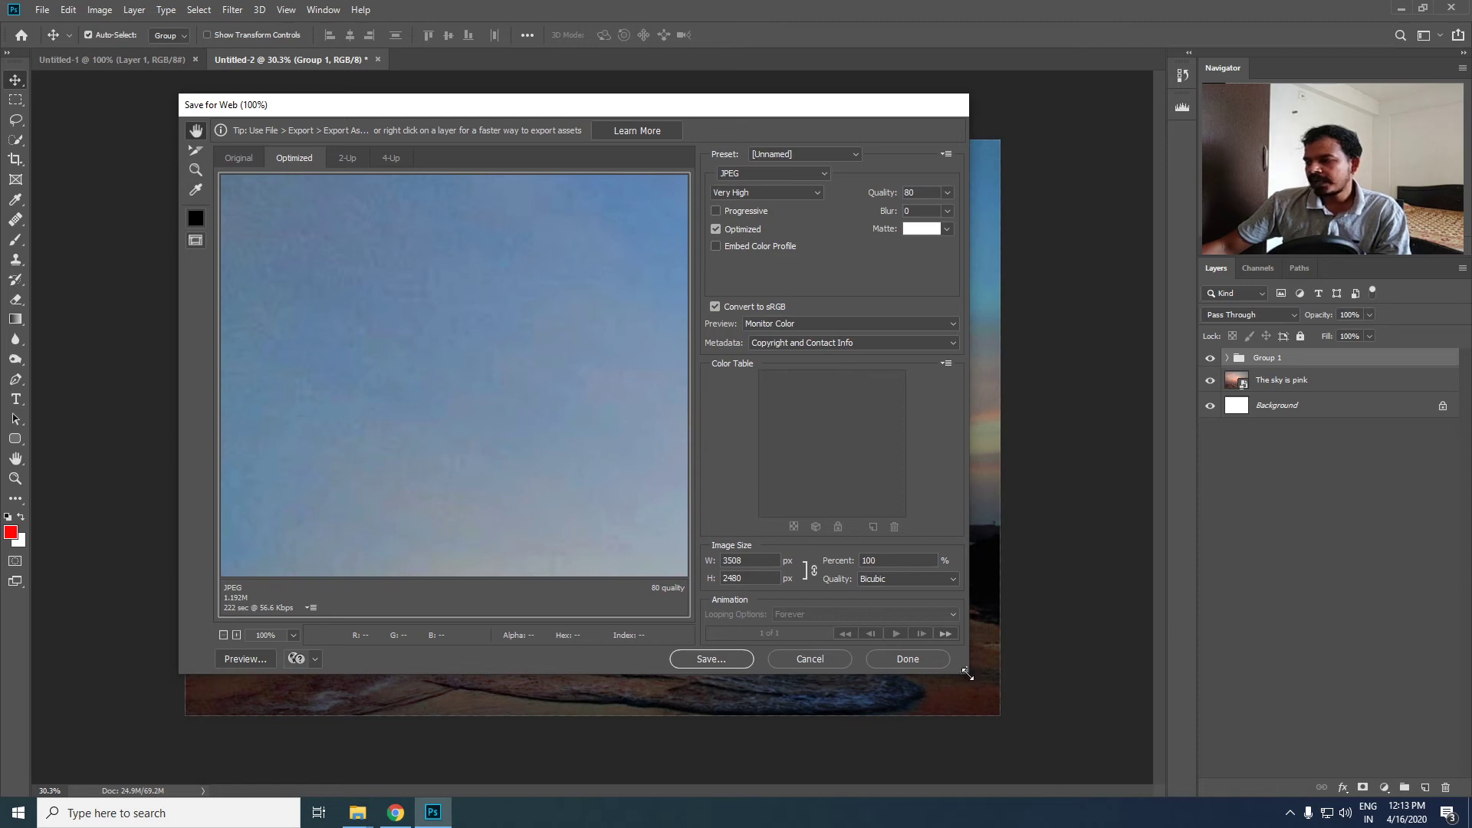
left_click_drag(966, 673, 1013, 725)
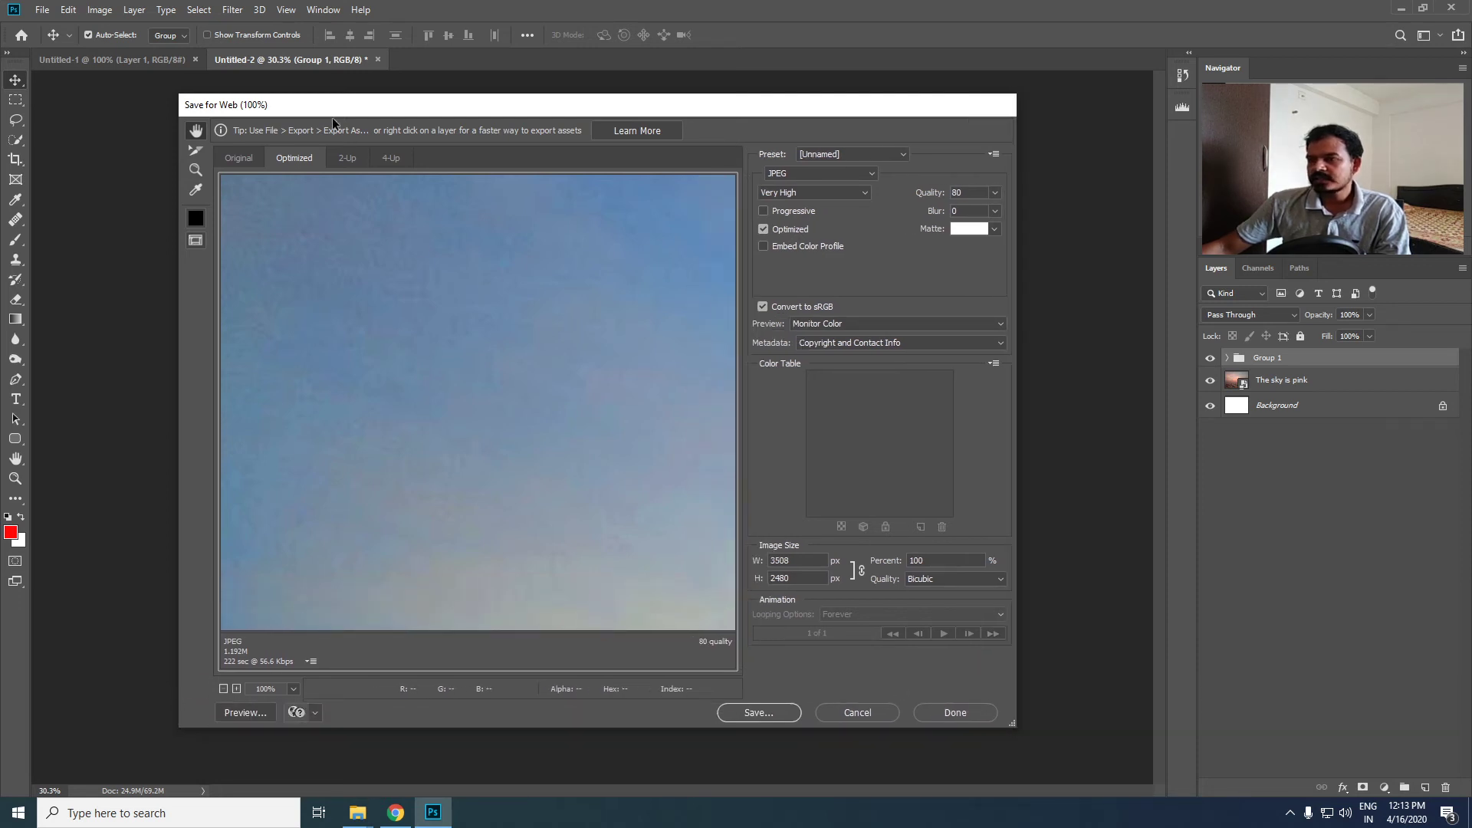
left_click_drag(333, 117, 324, 112)
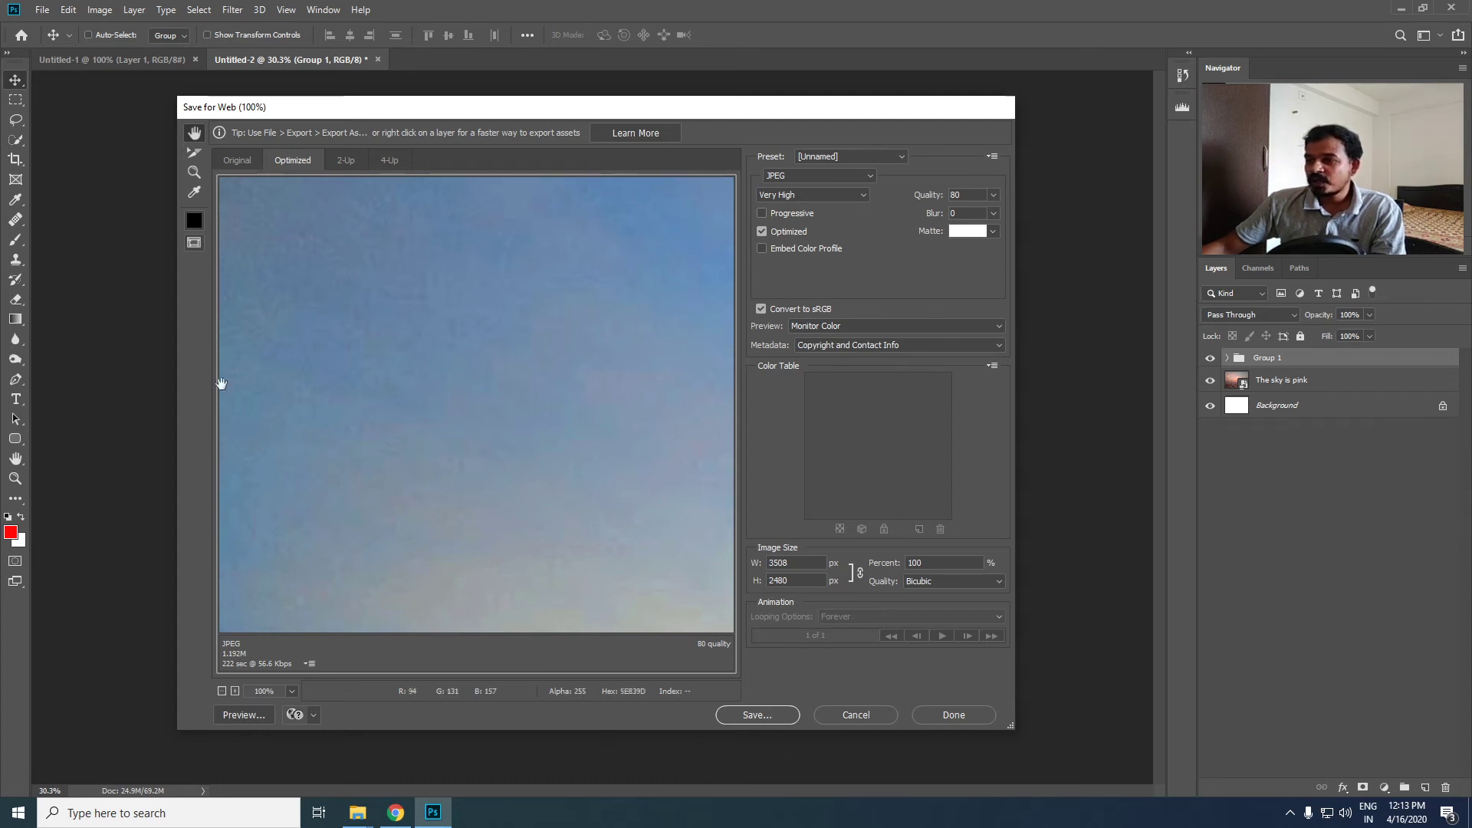
- Compare the Original and Optimized previews of the sunset image, and view the whole picture in the preview
left_click(239, 163)
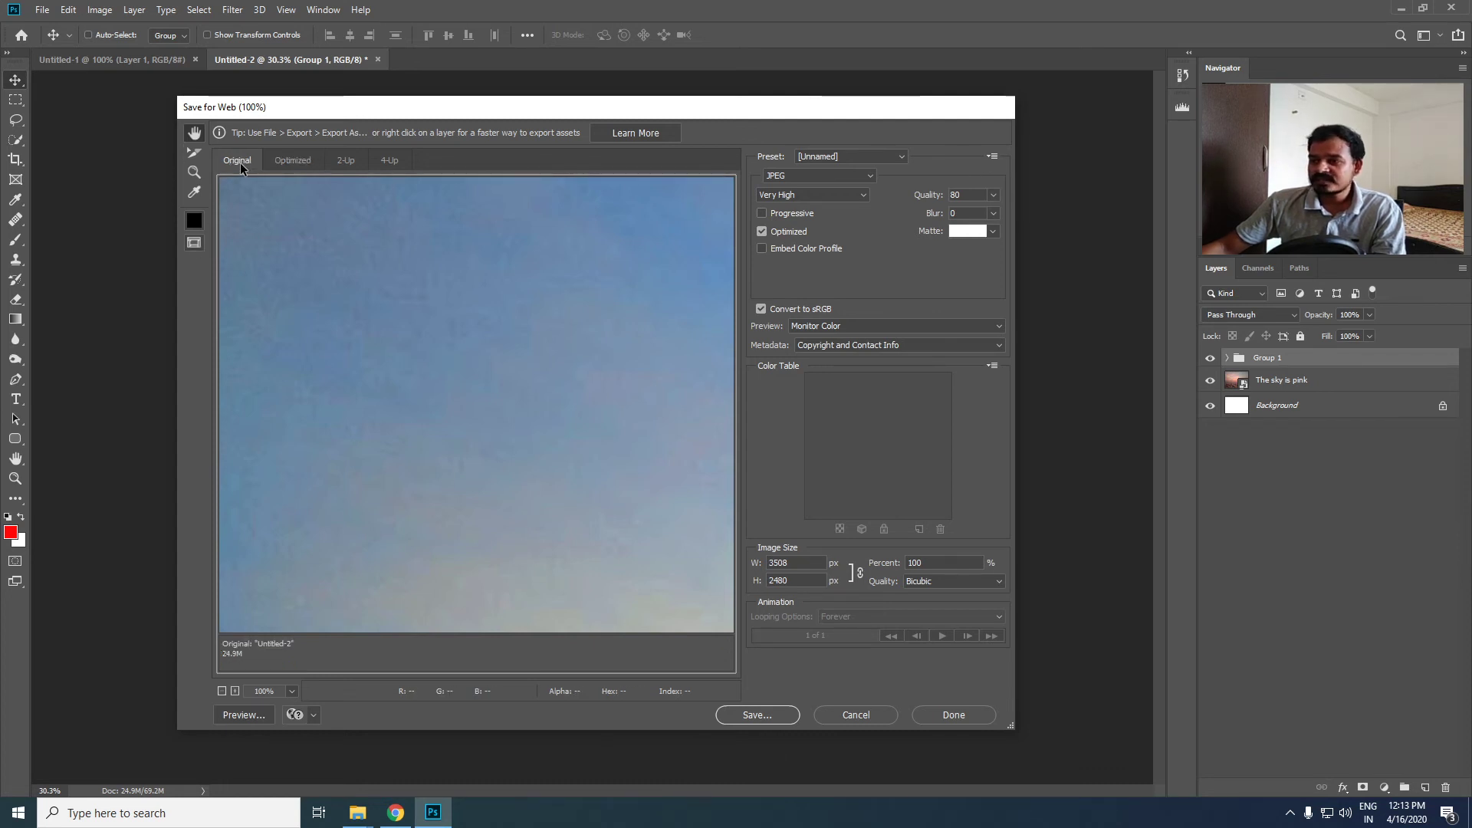
left_click(310, 161)
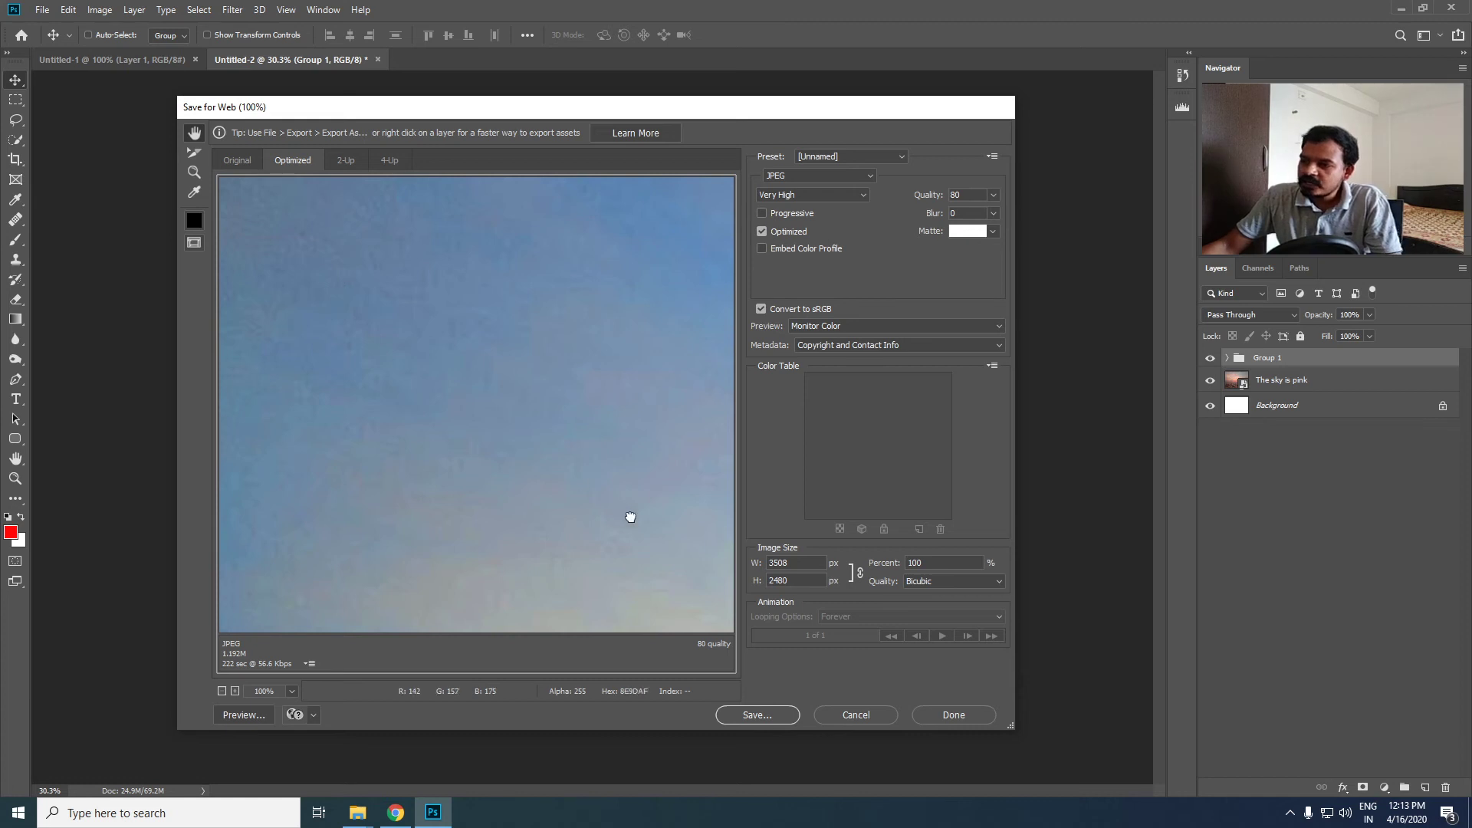
left_click_drag(631, 516, 444, 529)
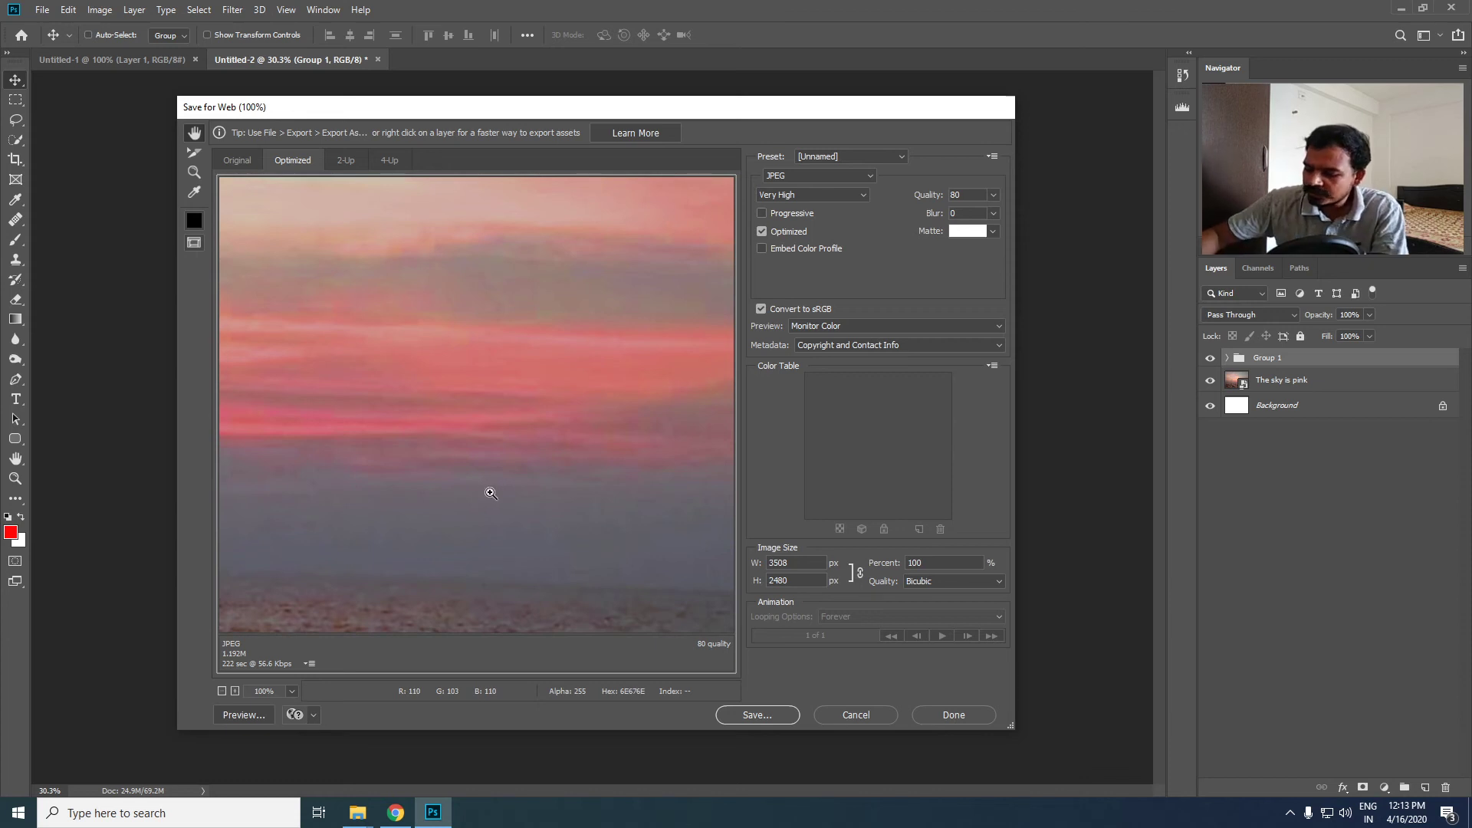
key("ctrl+0")
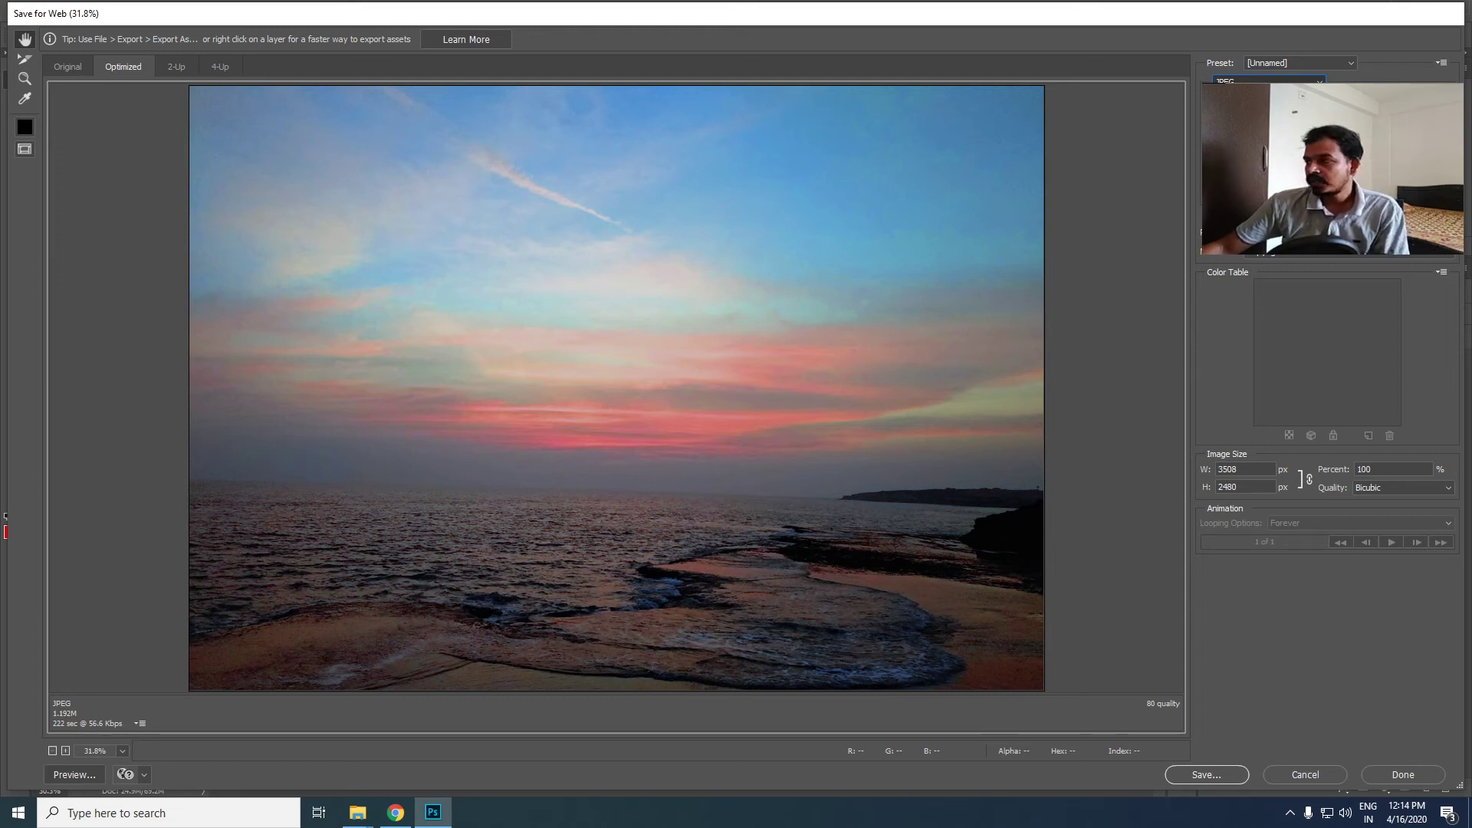
- Set the web export format to PNG-24 and the image width to 2000 px with proportions linked
left_click(1243, 136)
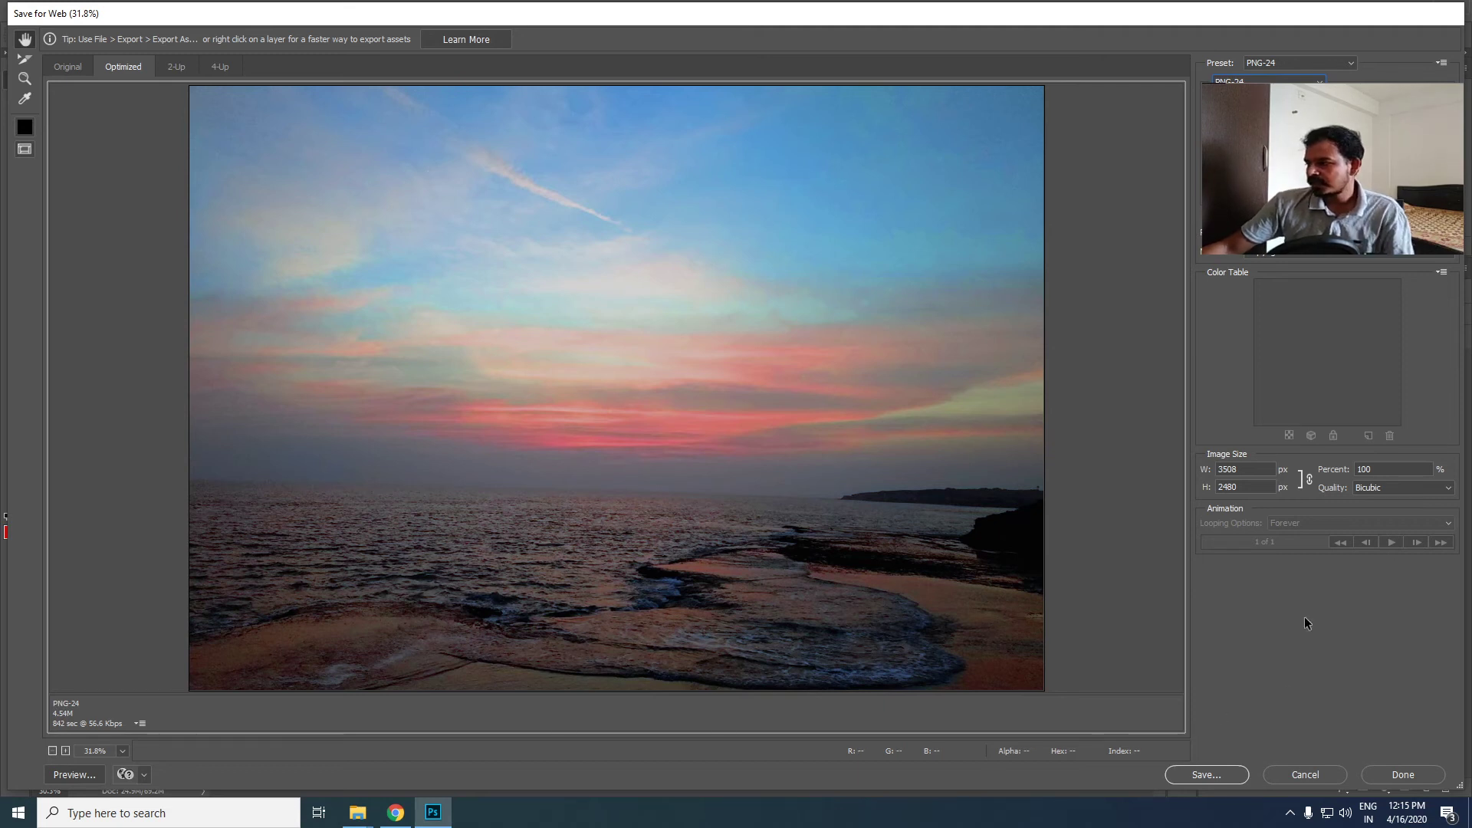
double_click(1253, 469)
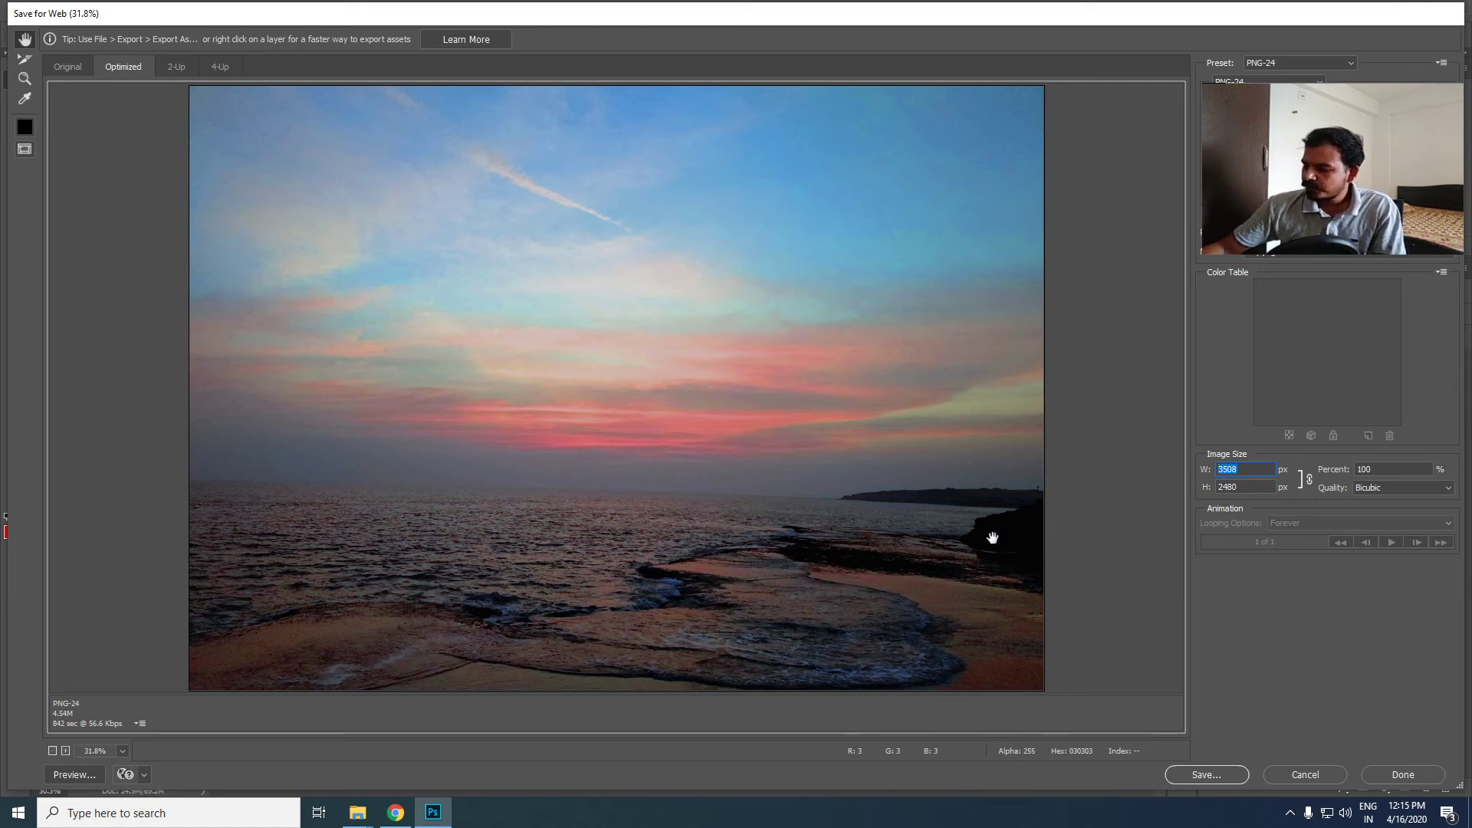
type("2000")
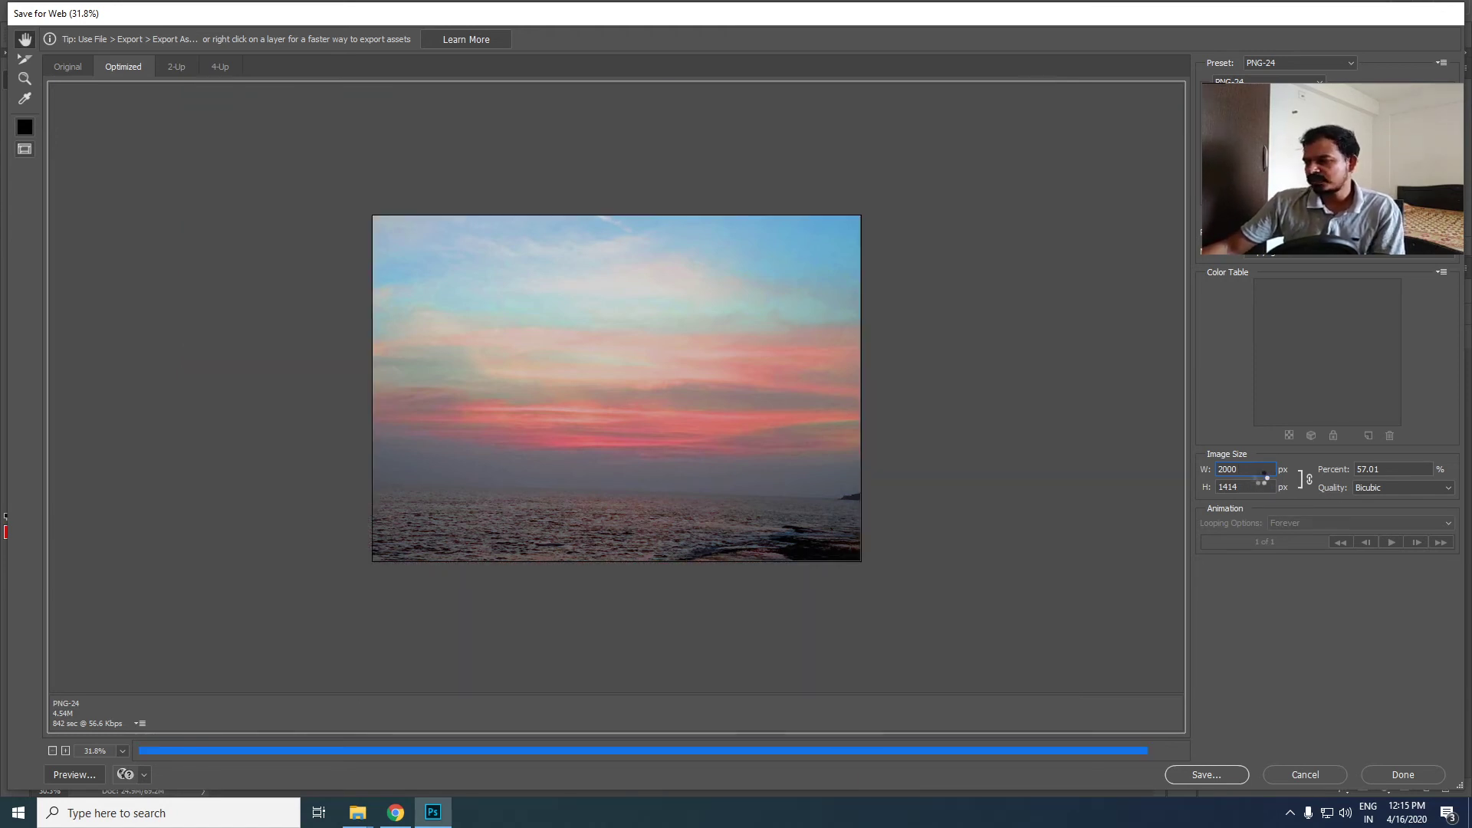
left_click(1251, 489)
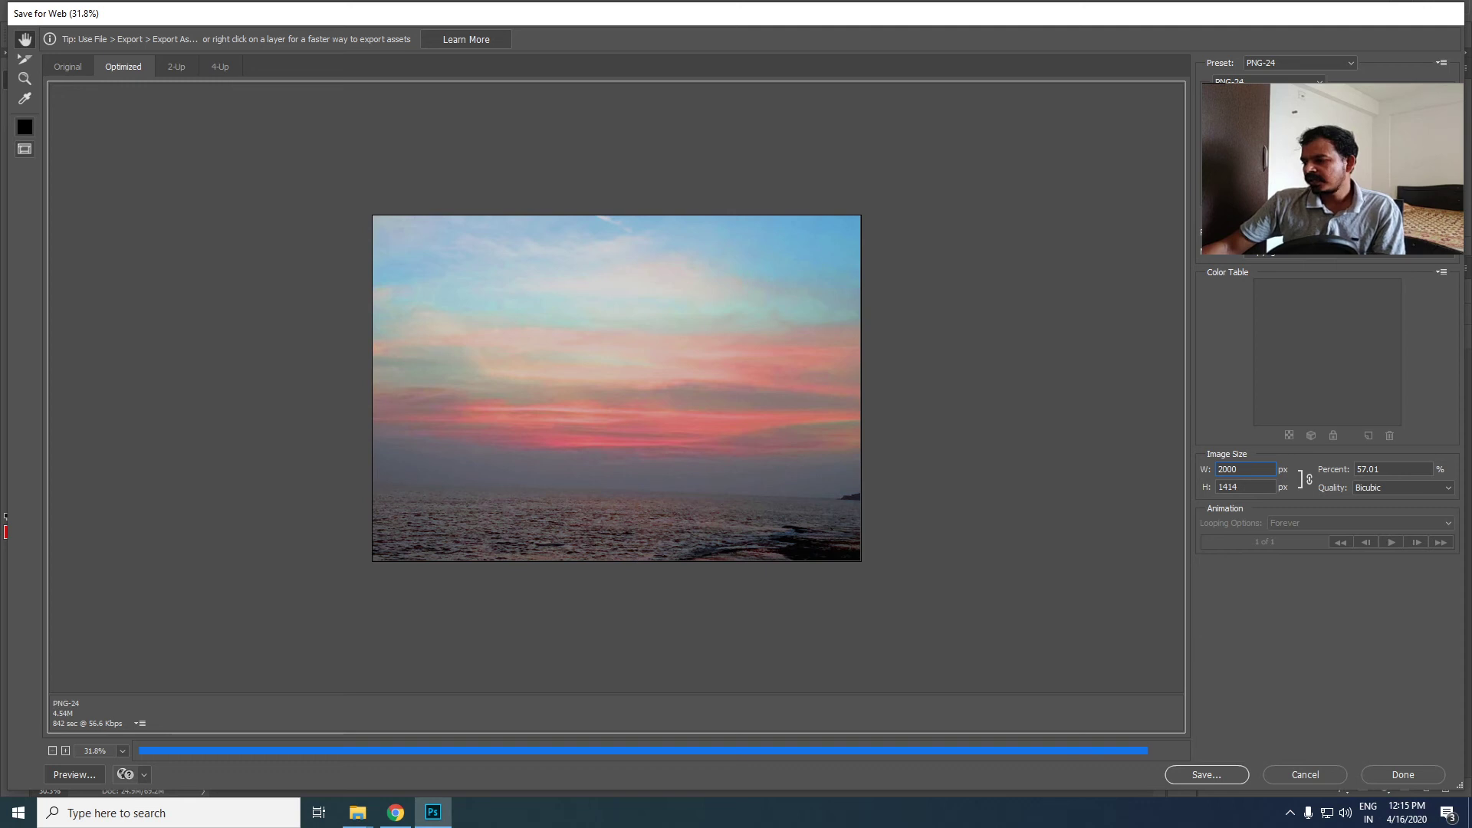
- Save the optimized PNG as "for web" in the Image Optimization folder inside PHOTOGRAPHY > DEMO on the Desktop
left_click(1222, 779)
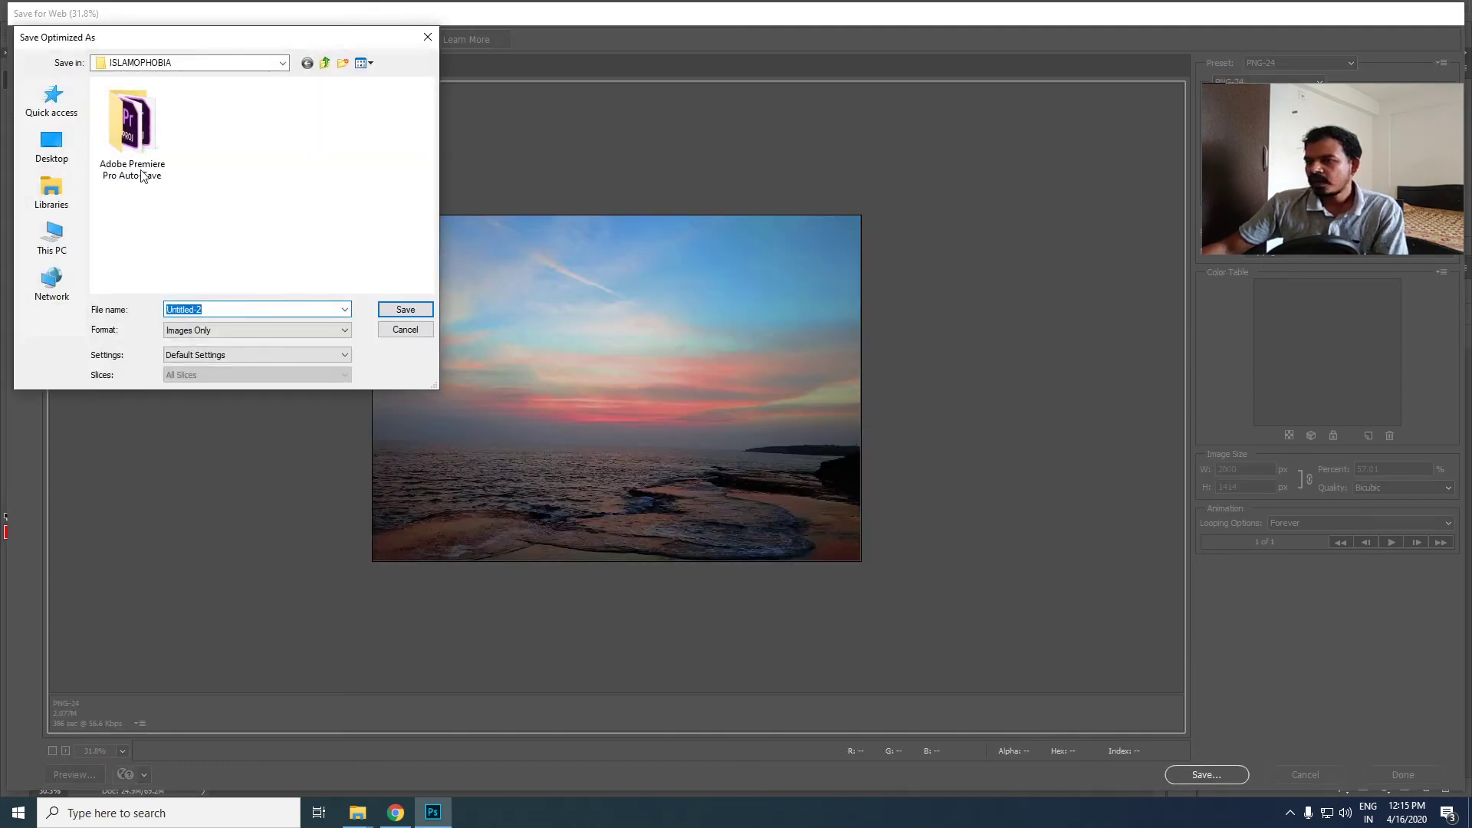
left_click(52, 144)
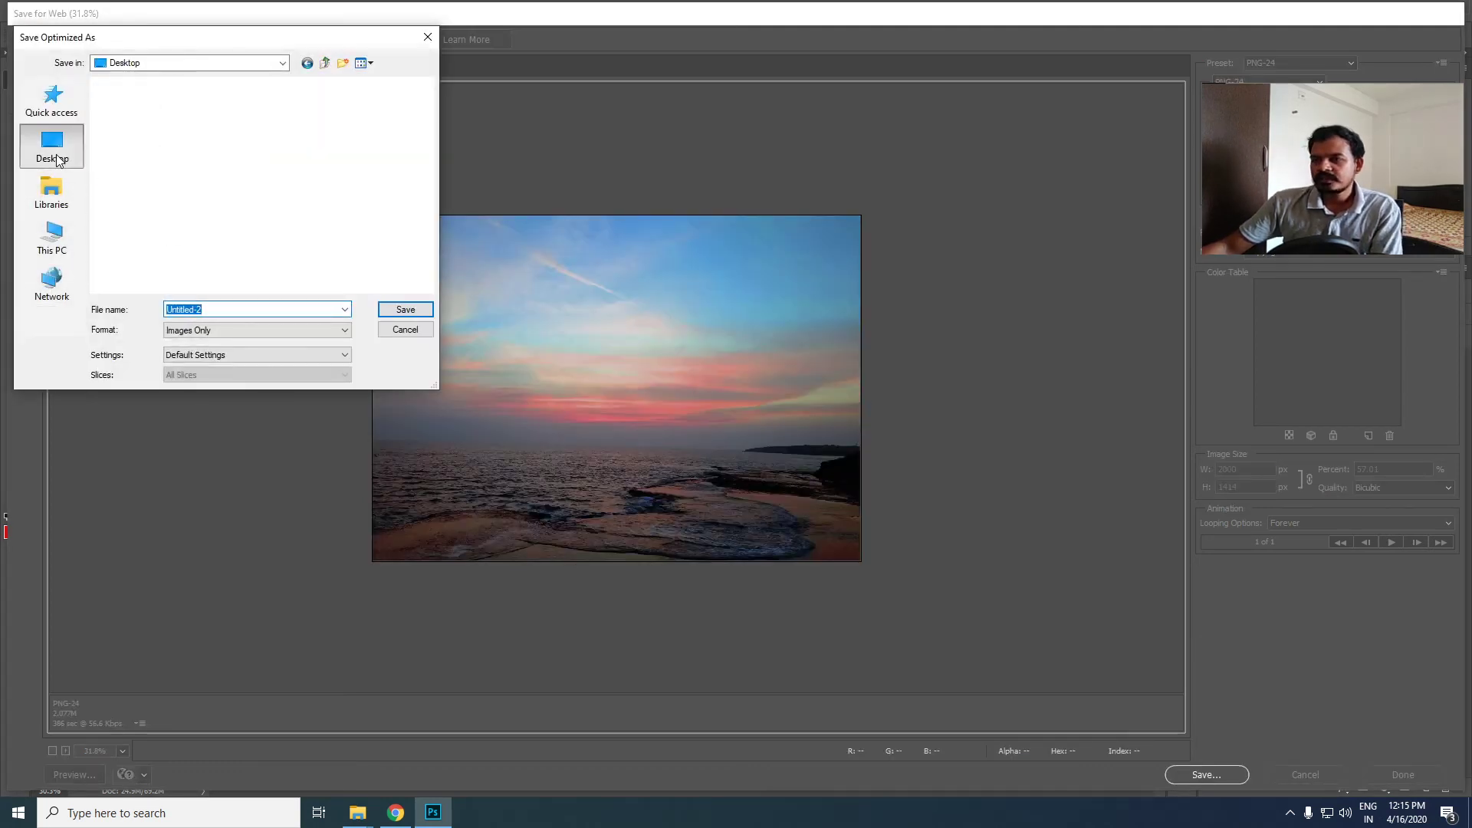
scroll(194, 191, "down", 5)
double_click(188, 187)
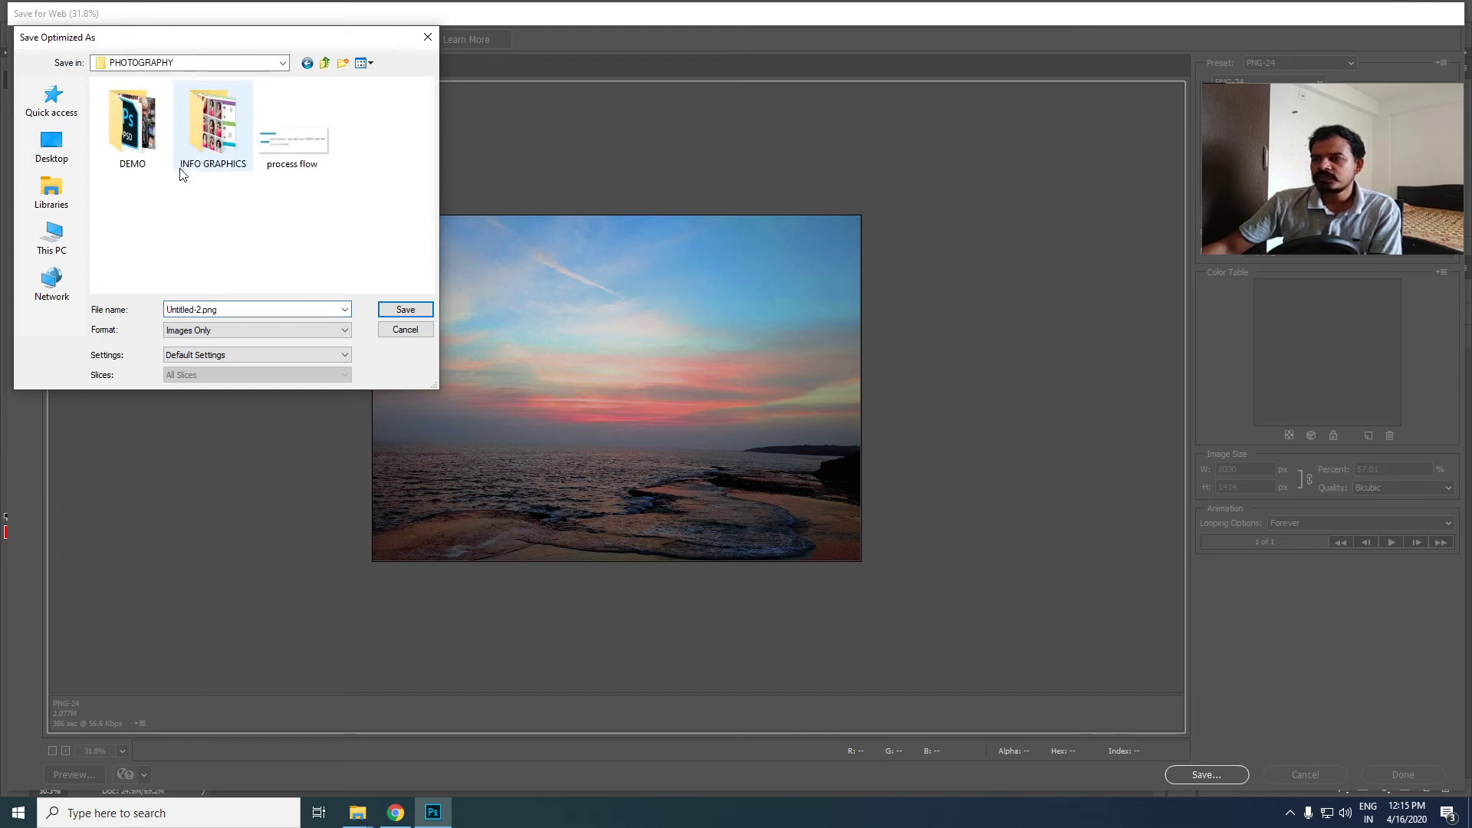
double_click(136, 146)
double_click(138, 151)
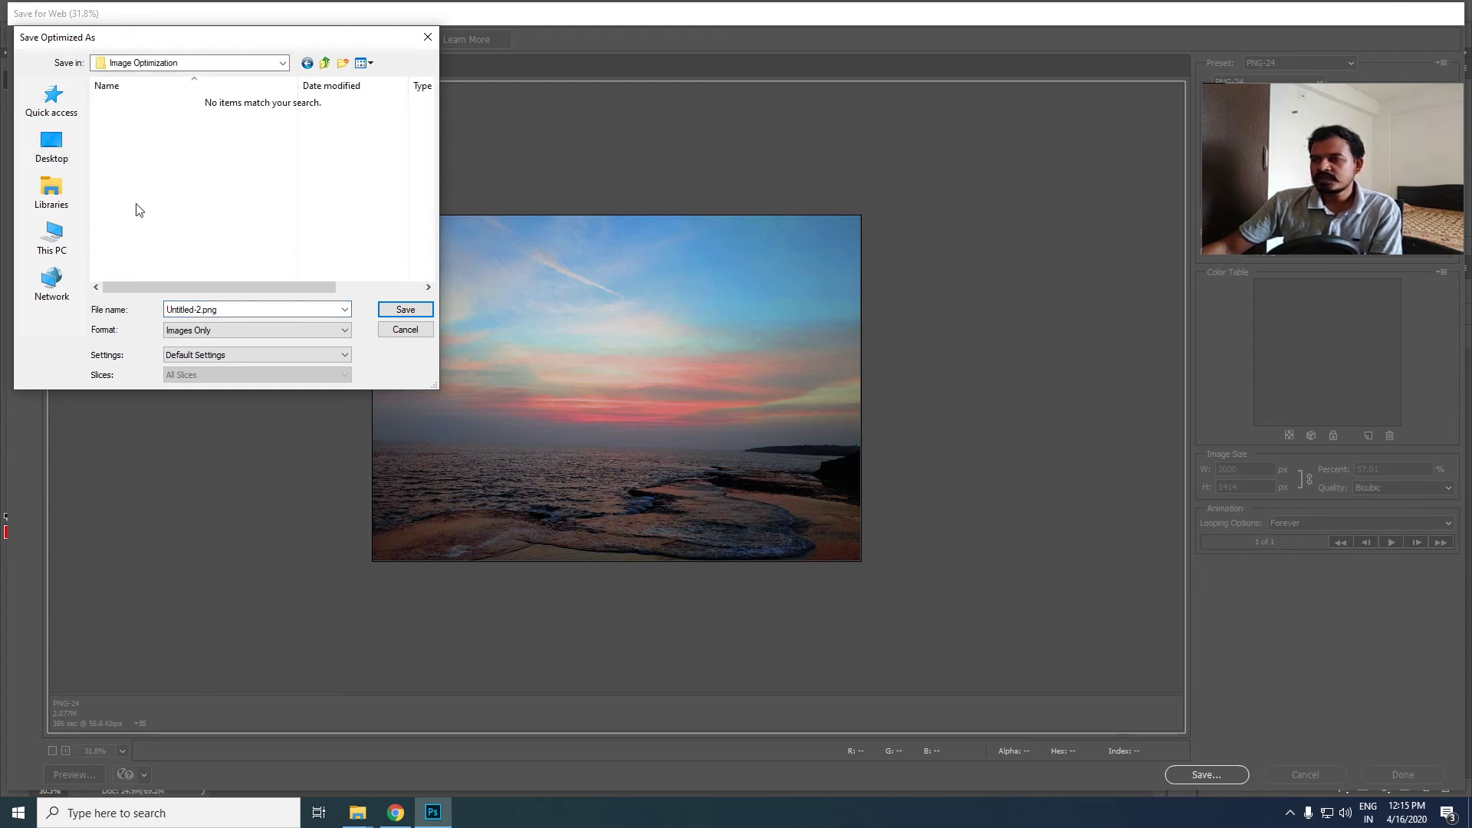
left_click_drag(264, 312, 86, 308)
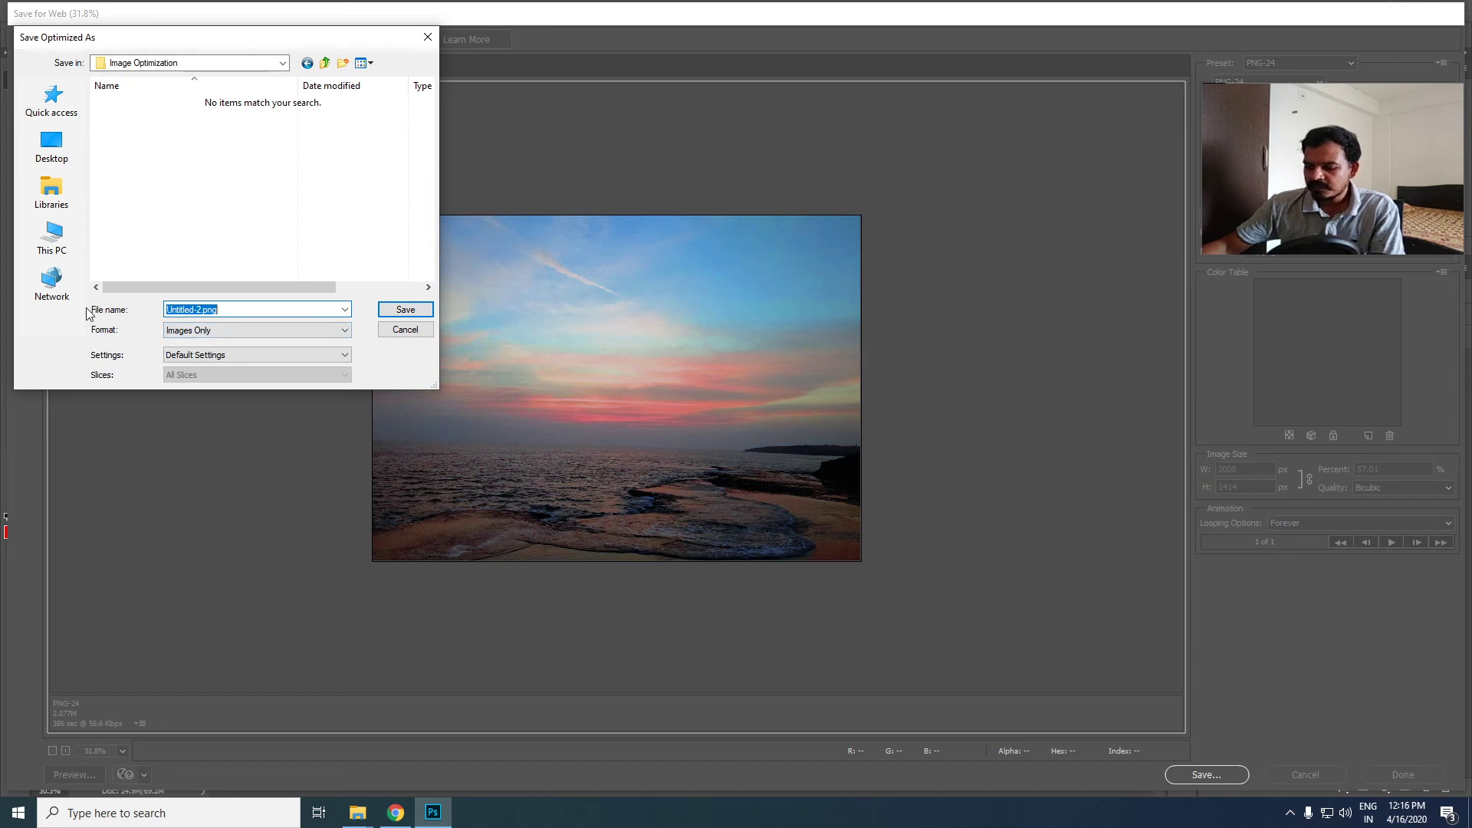
type("for web")
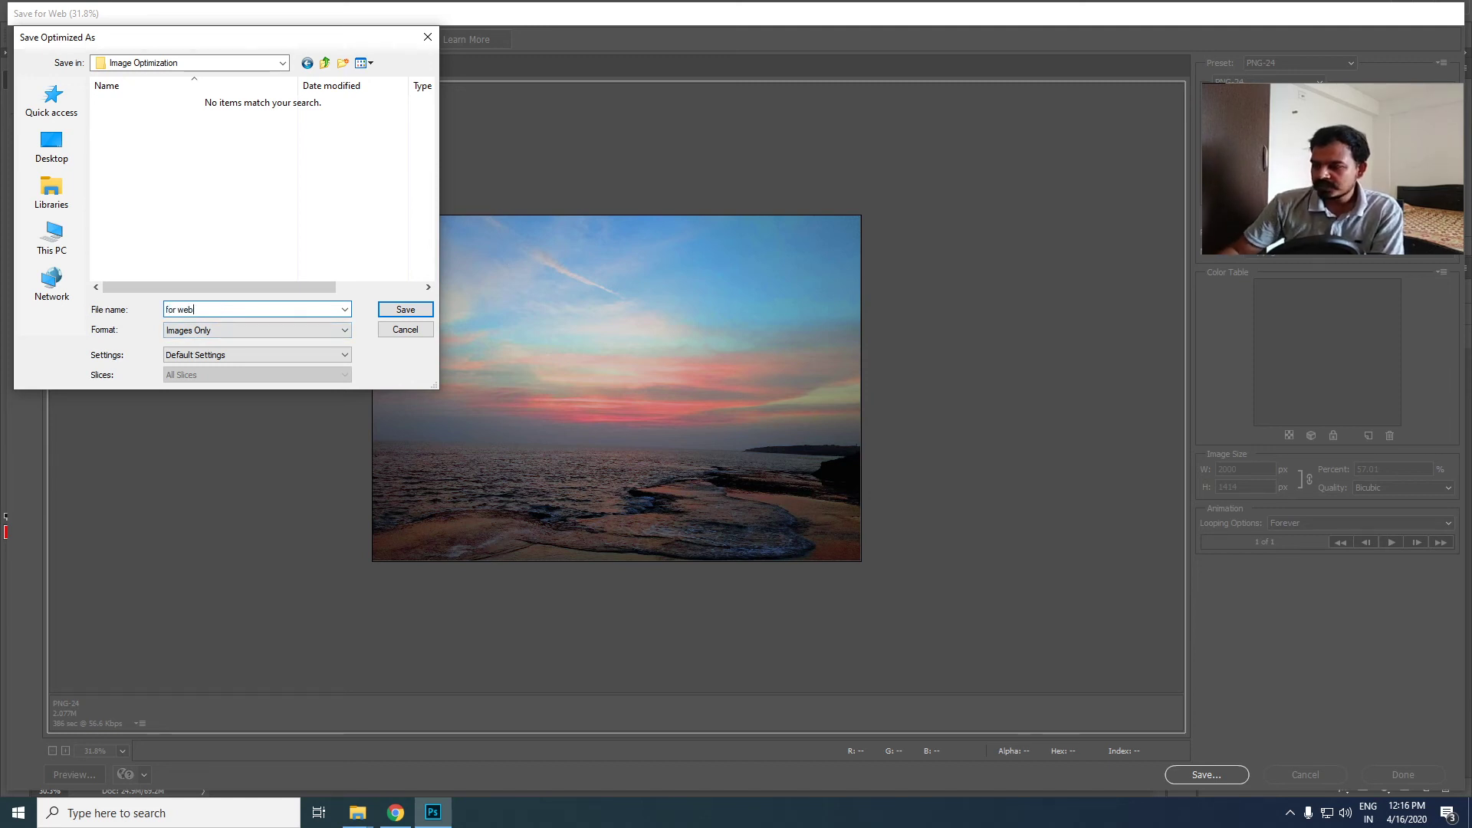
key("Return")
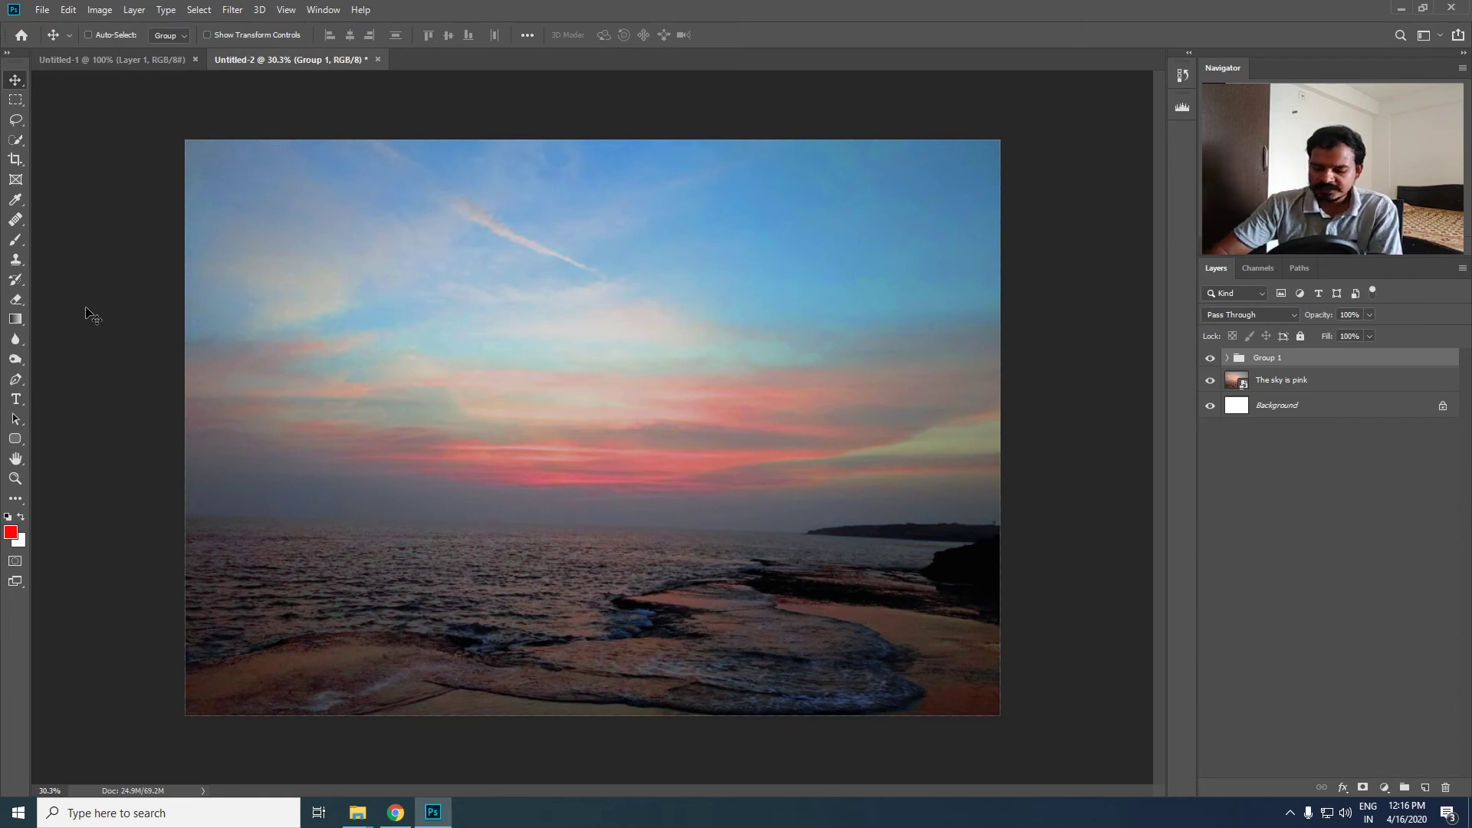
- Reopen Save for Web, fit the whole image in the preview, and set the format to JPEG at quality 80 after trying JPEG High
key("ctrl+alt")
key("ctrl+alt+shift+s")
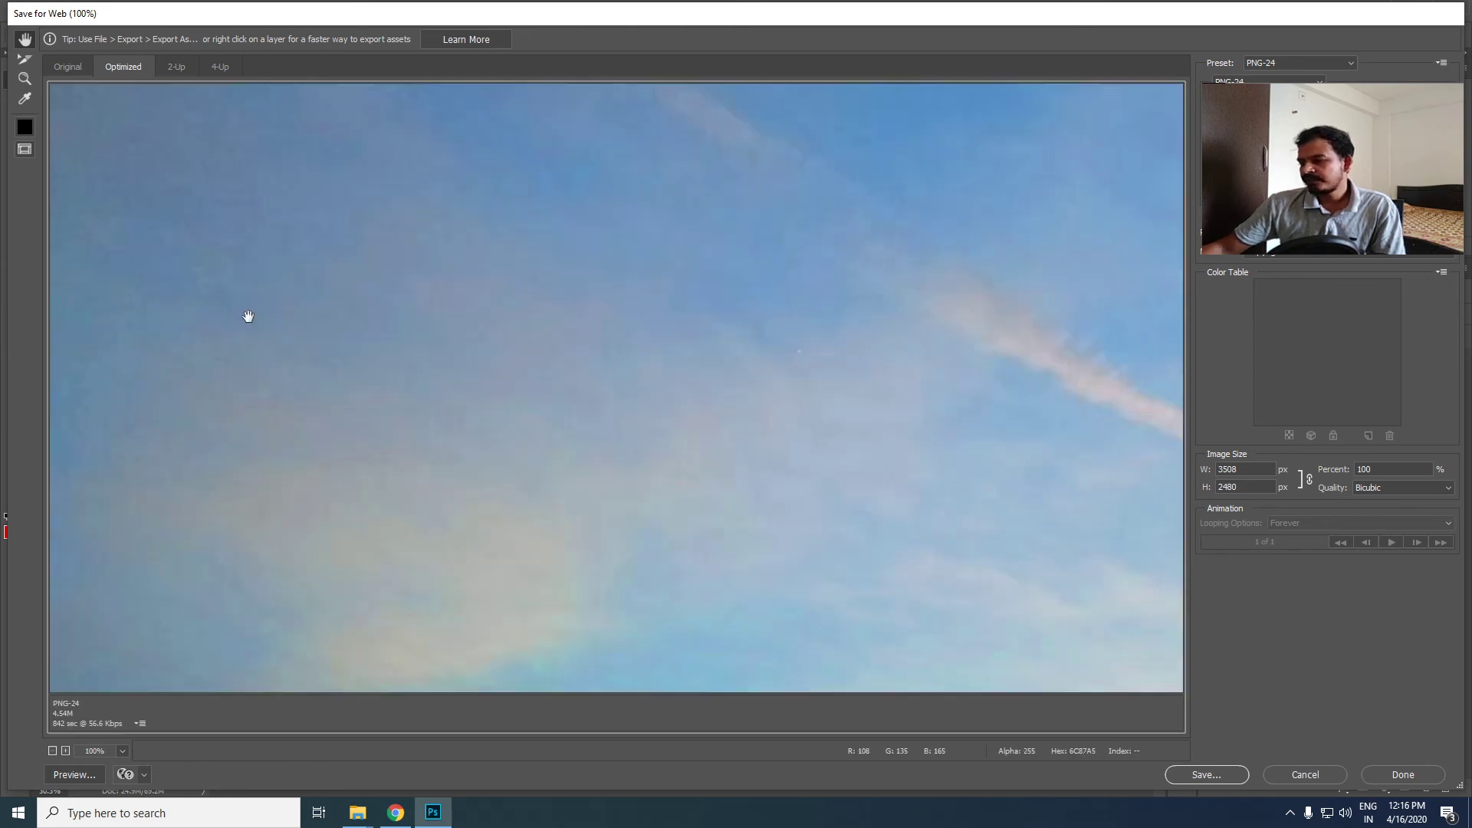
key("ctrl+0")
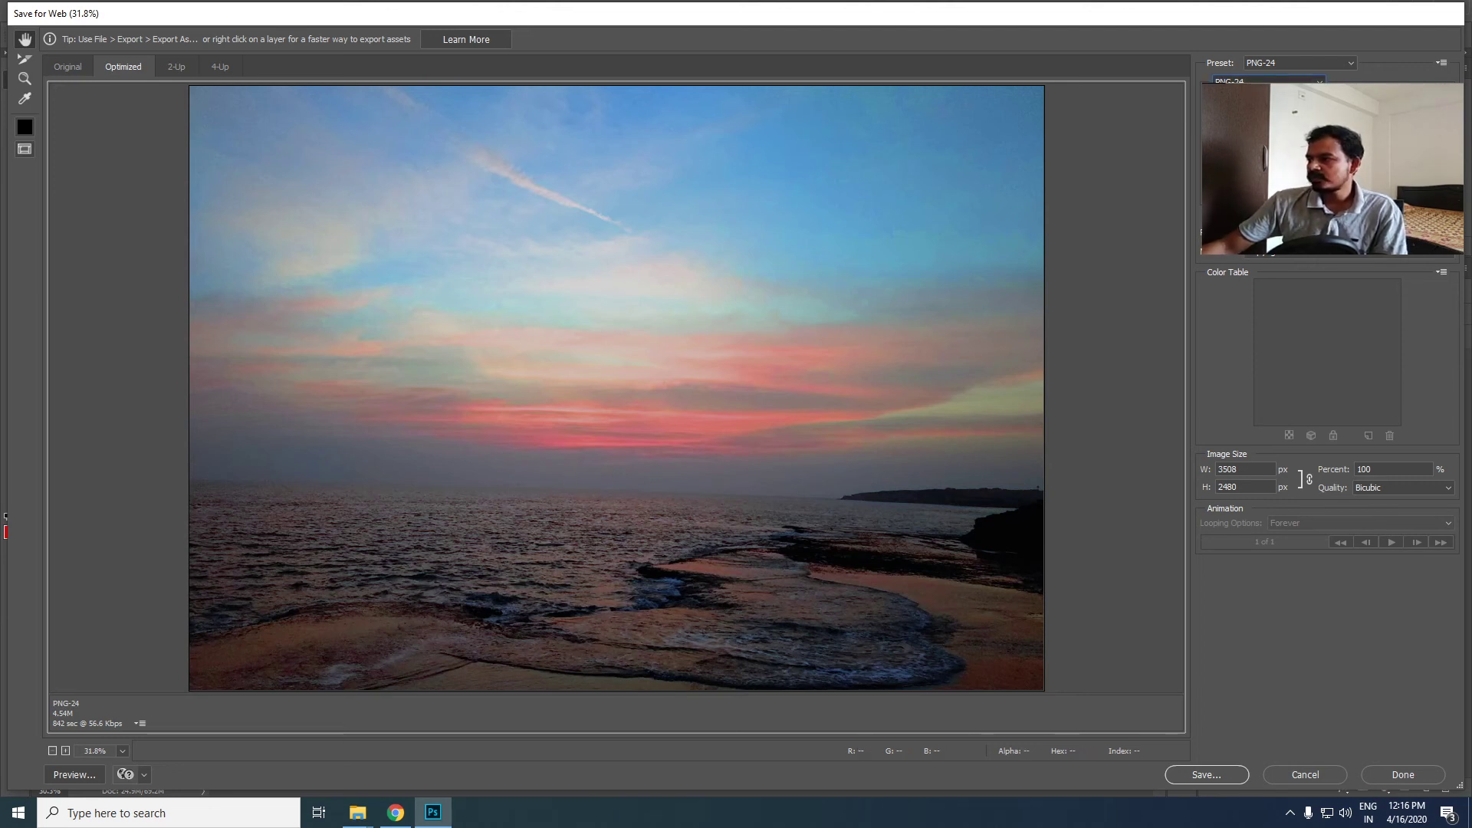
left_click(1243, 109)
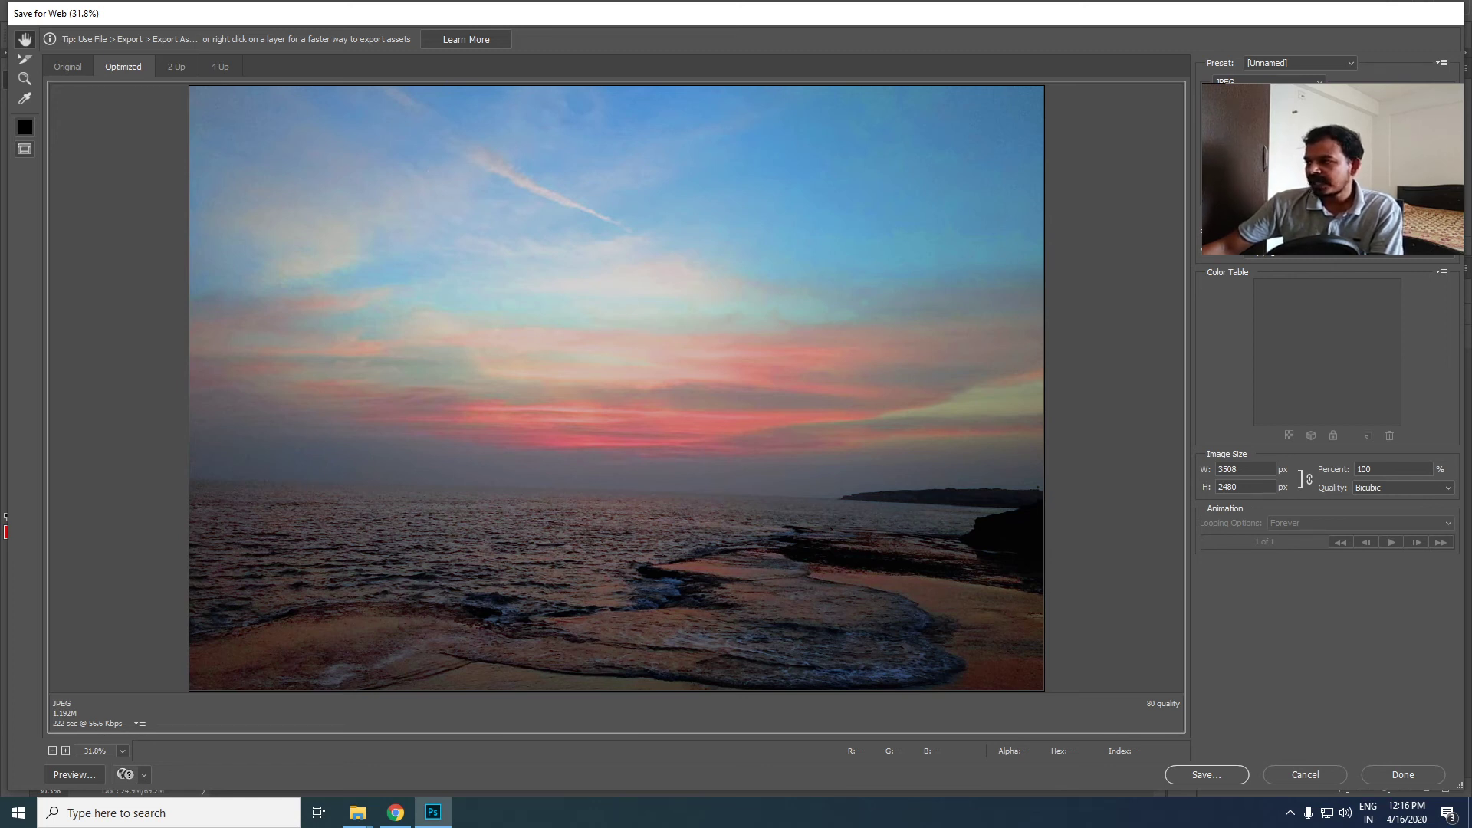
left_click(1254, 139)
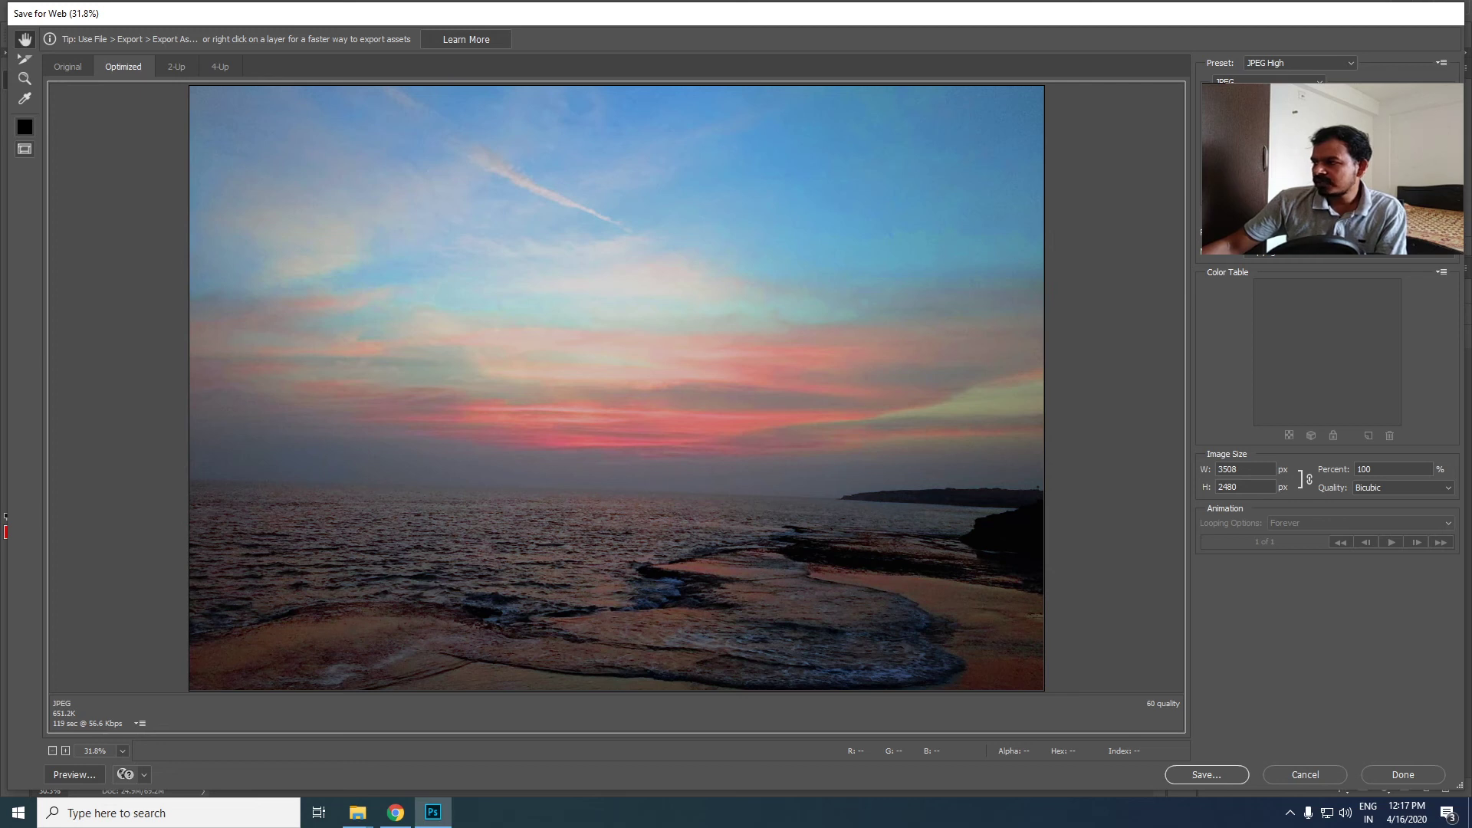
left_click(1251, 144)
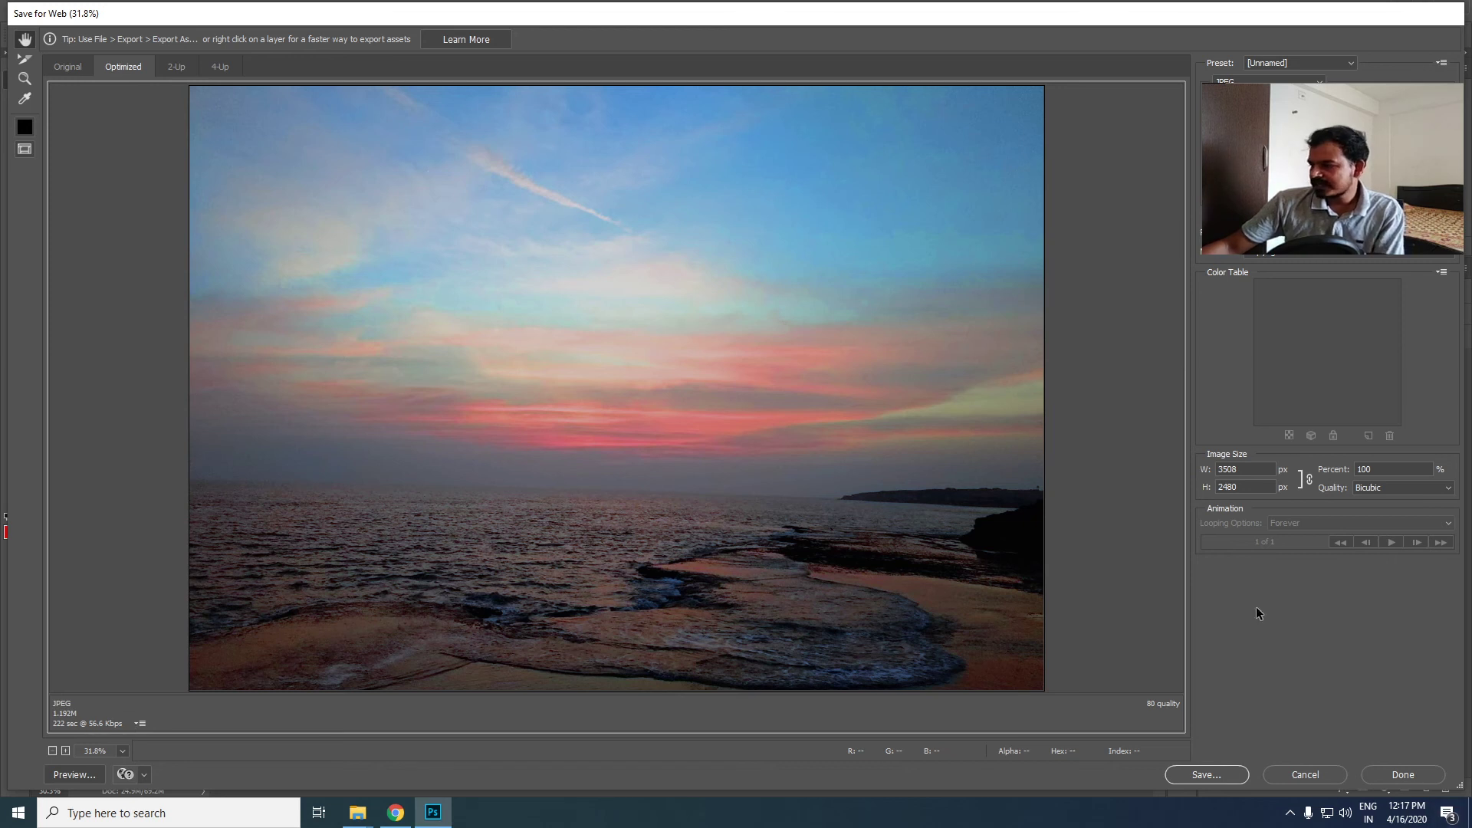
- Set the exported JPEG's width to 2000 px with proportions linked
left_click(1248, 469)
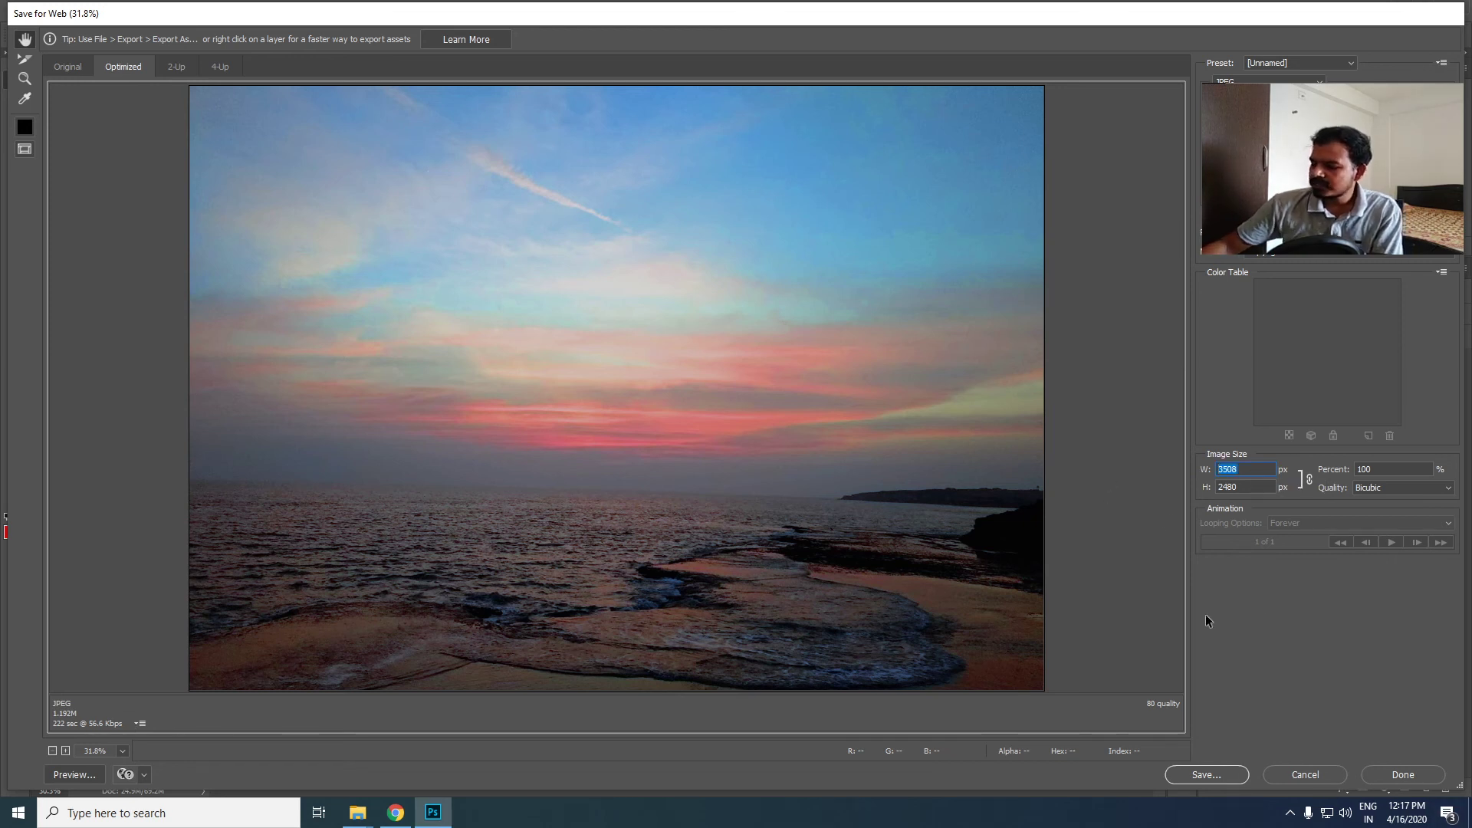
type("2000")
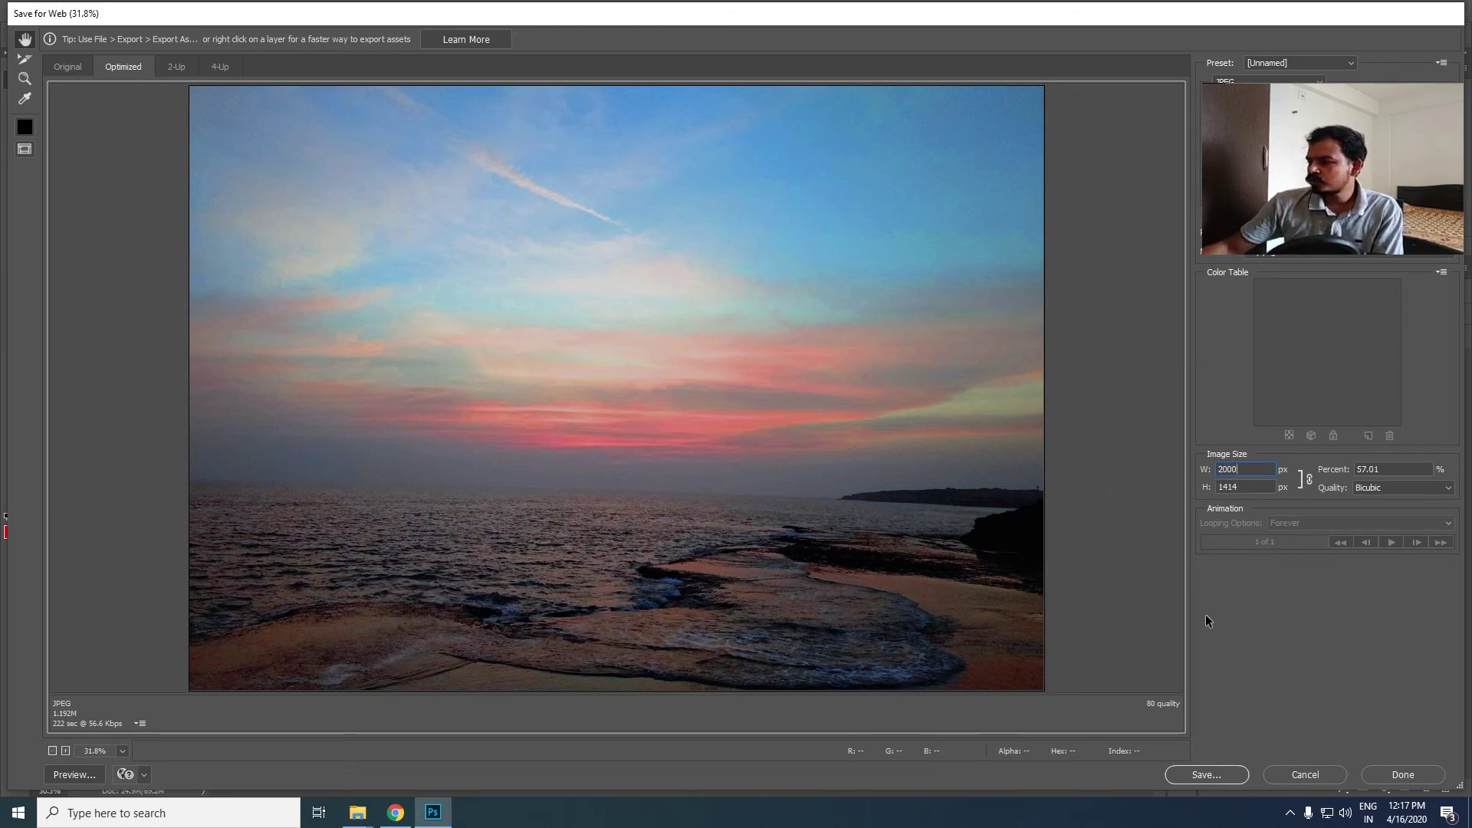
key("Tab")
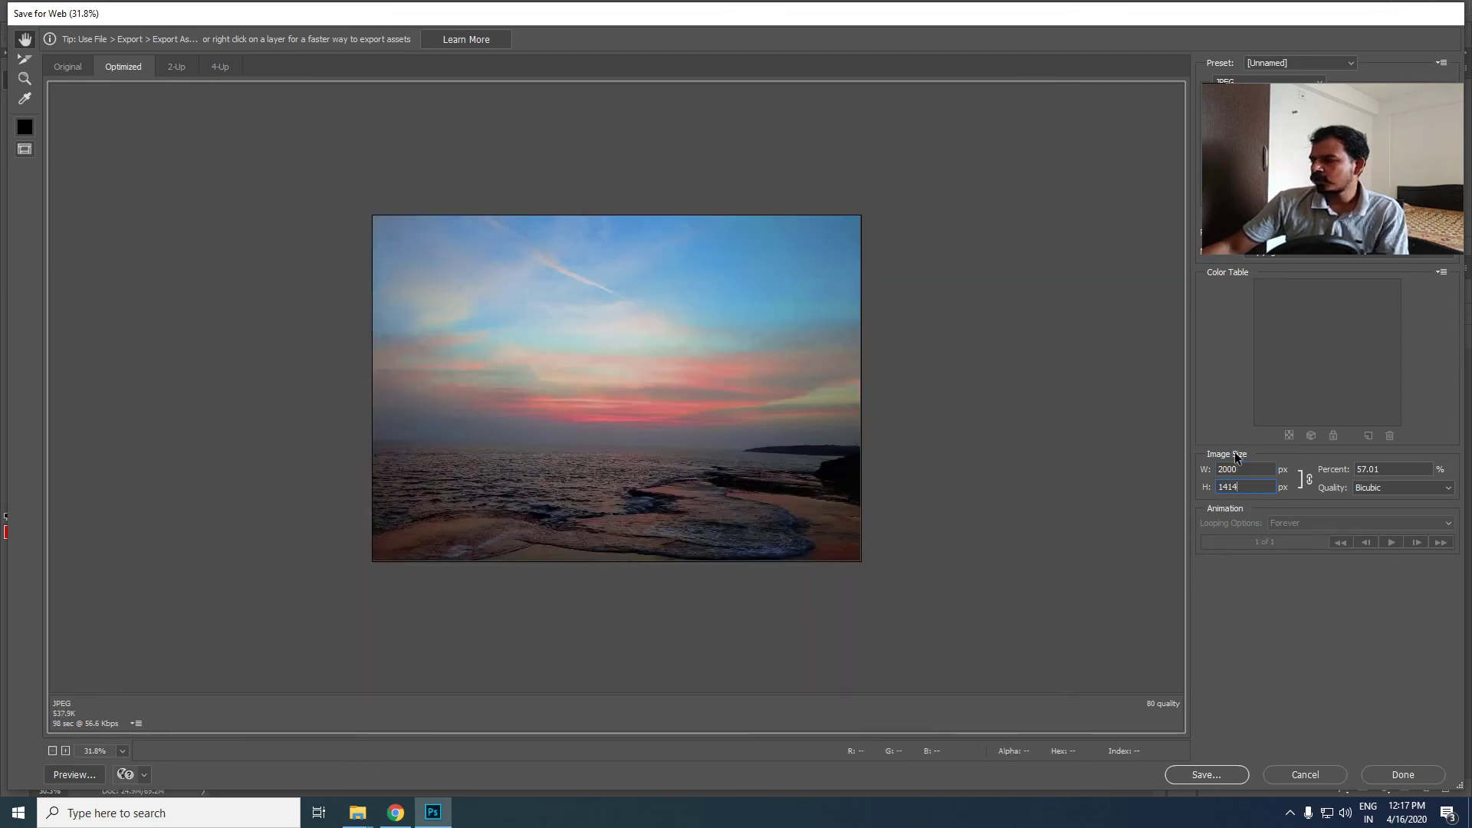
left_click_drag(1240, 483, 1174, 483)
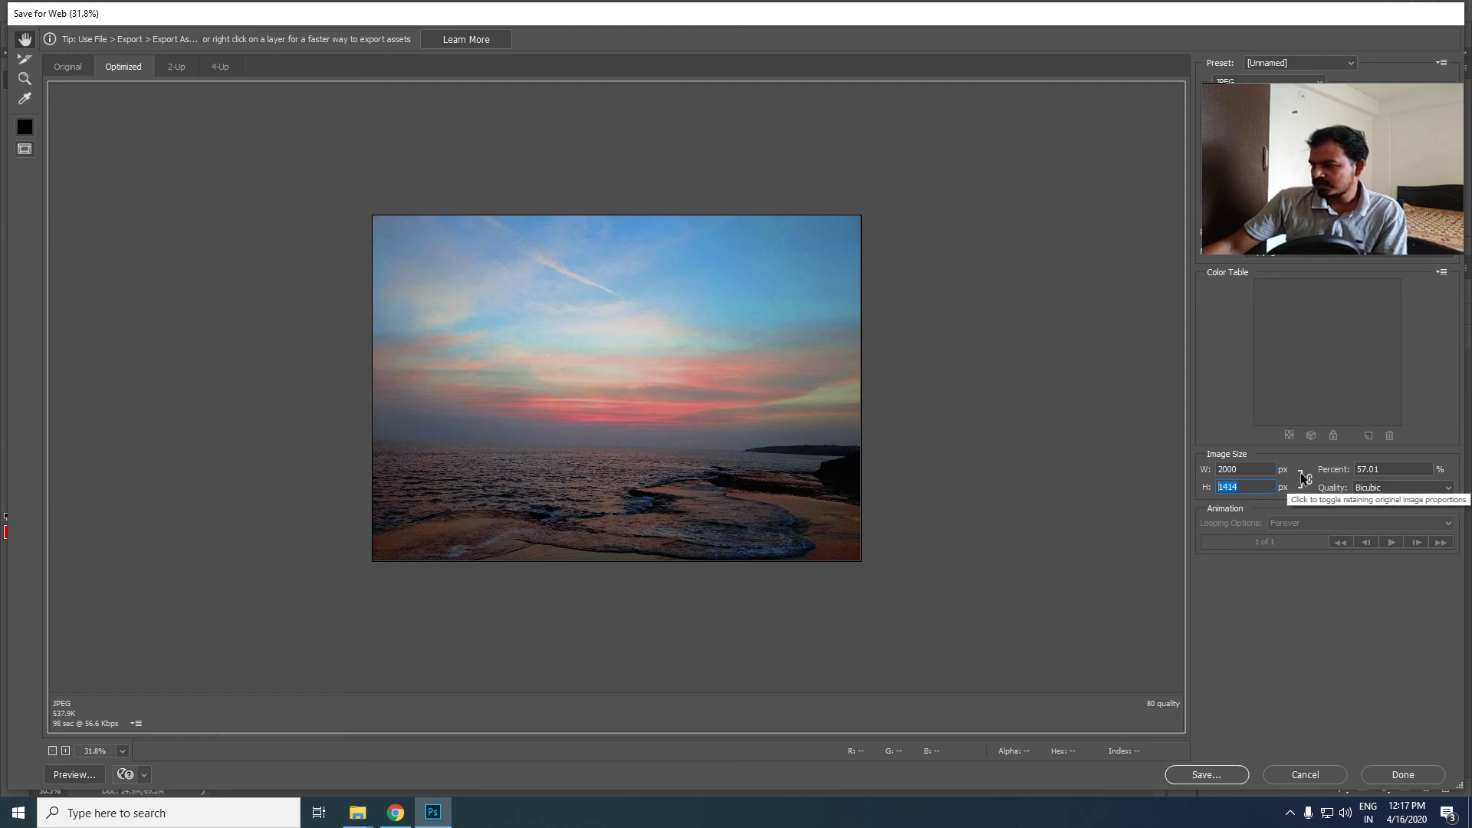
- Save the optimized JPEG as "web optimised" in the Image Optimization folder
left_click(1187, 774)
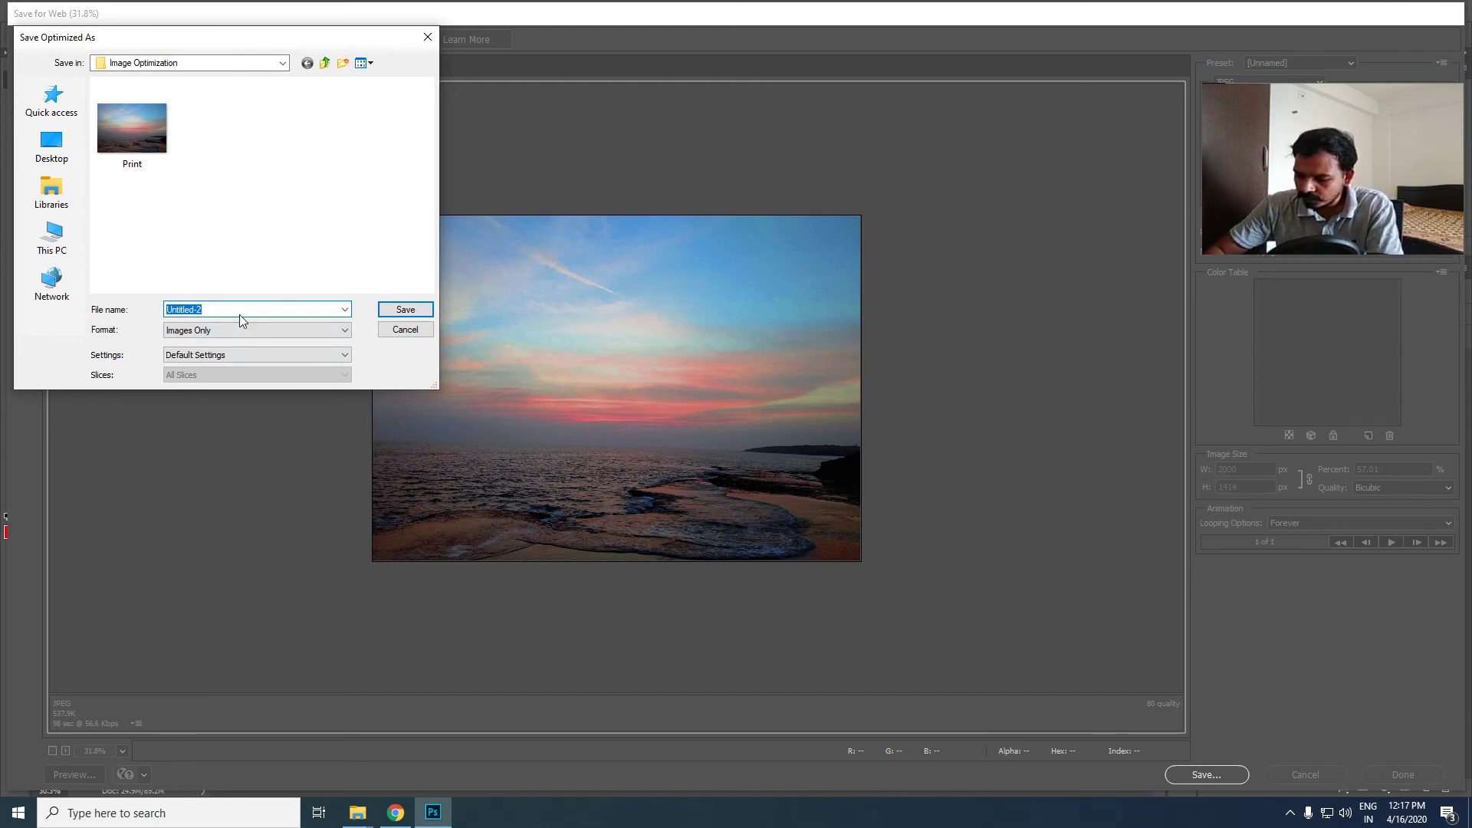
type("web ")
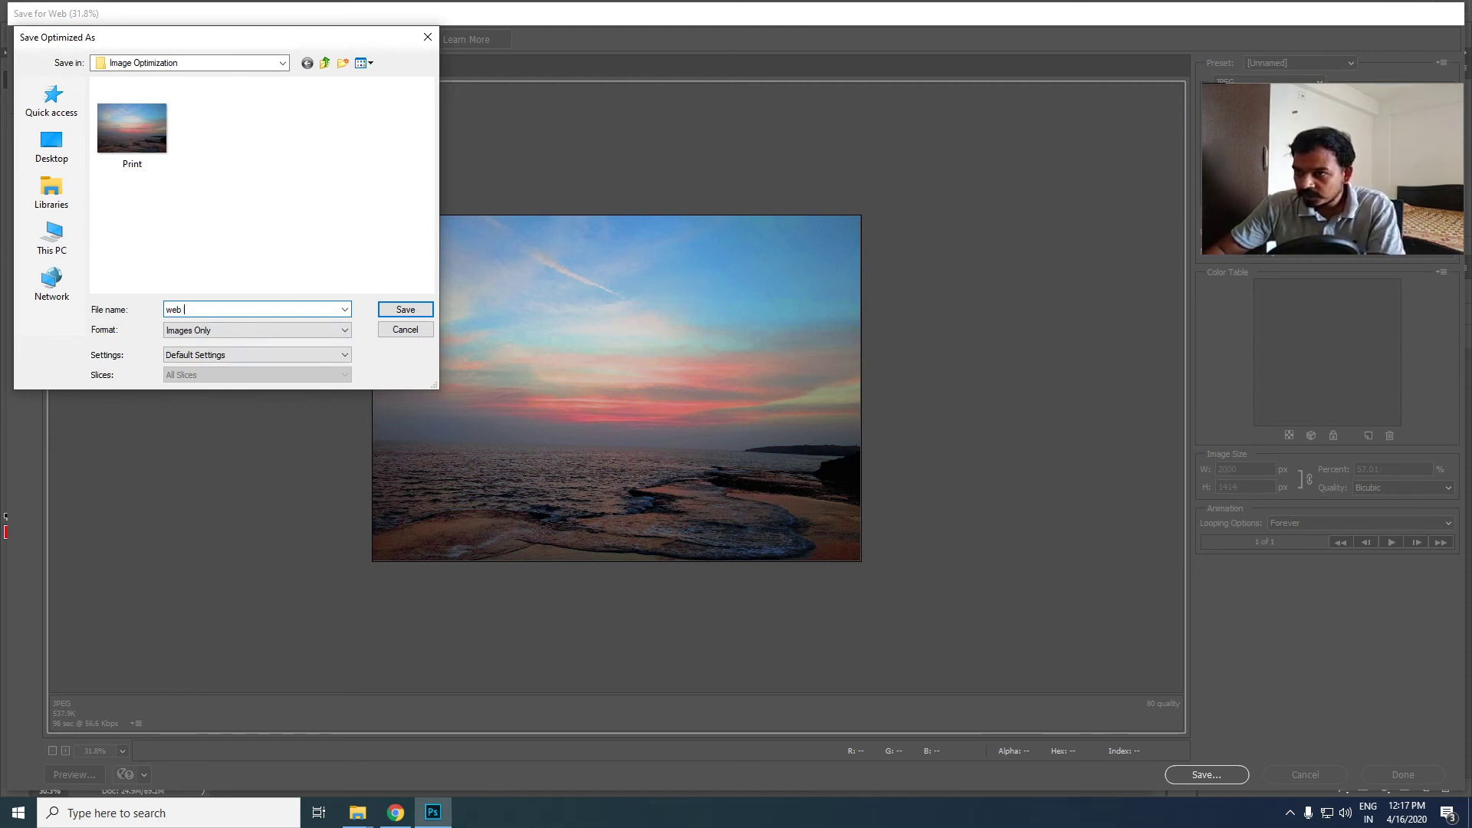
type("optimised")
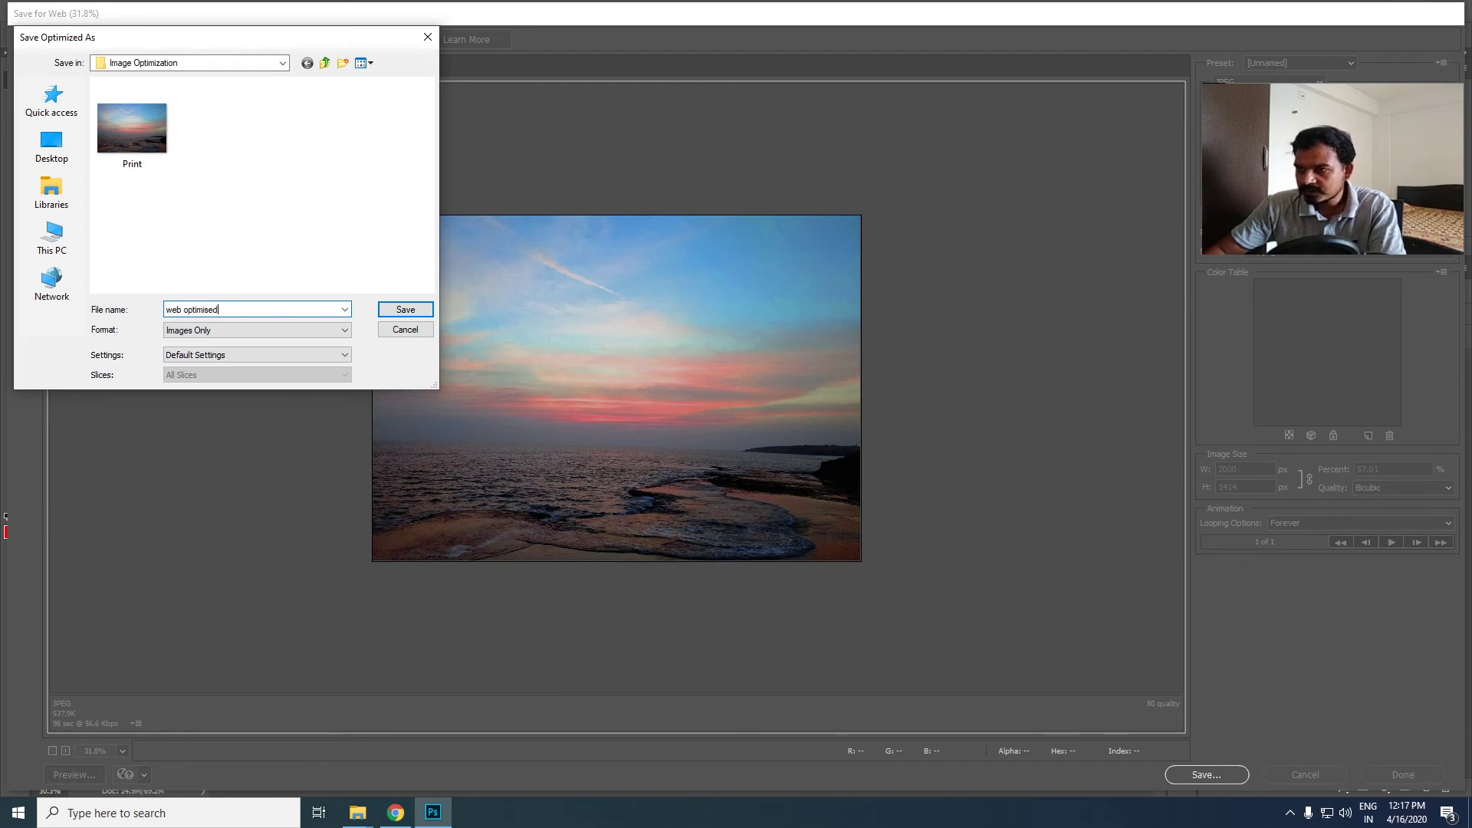
key("Return")
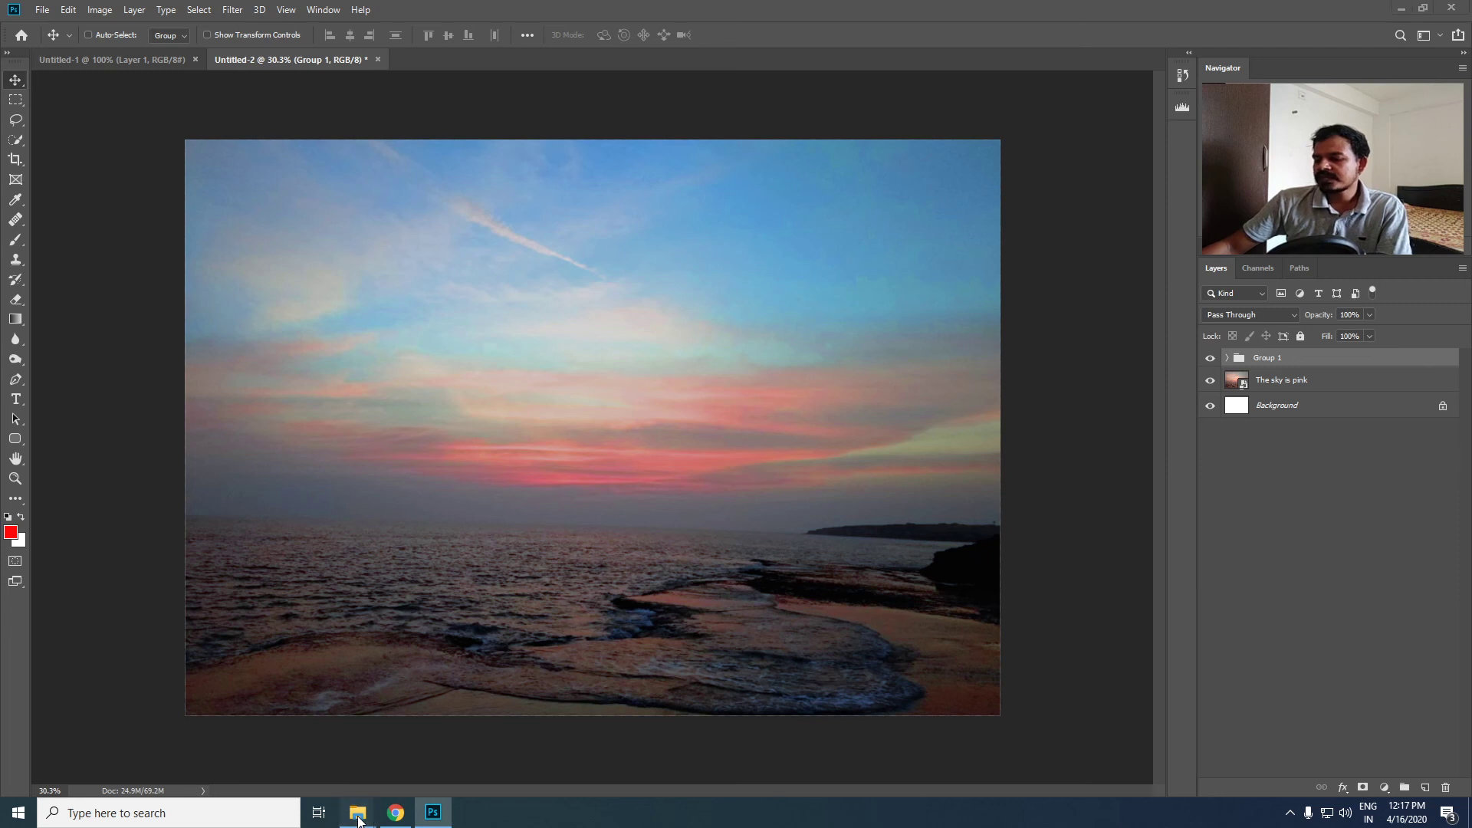
- Switch to File Explorer, open the Image Optimization folder in DEMO, and check the for-web PNG's file details before opening it in Photos
mouse_move(357, 811)
left_click(437, 789)
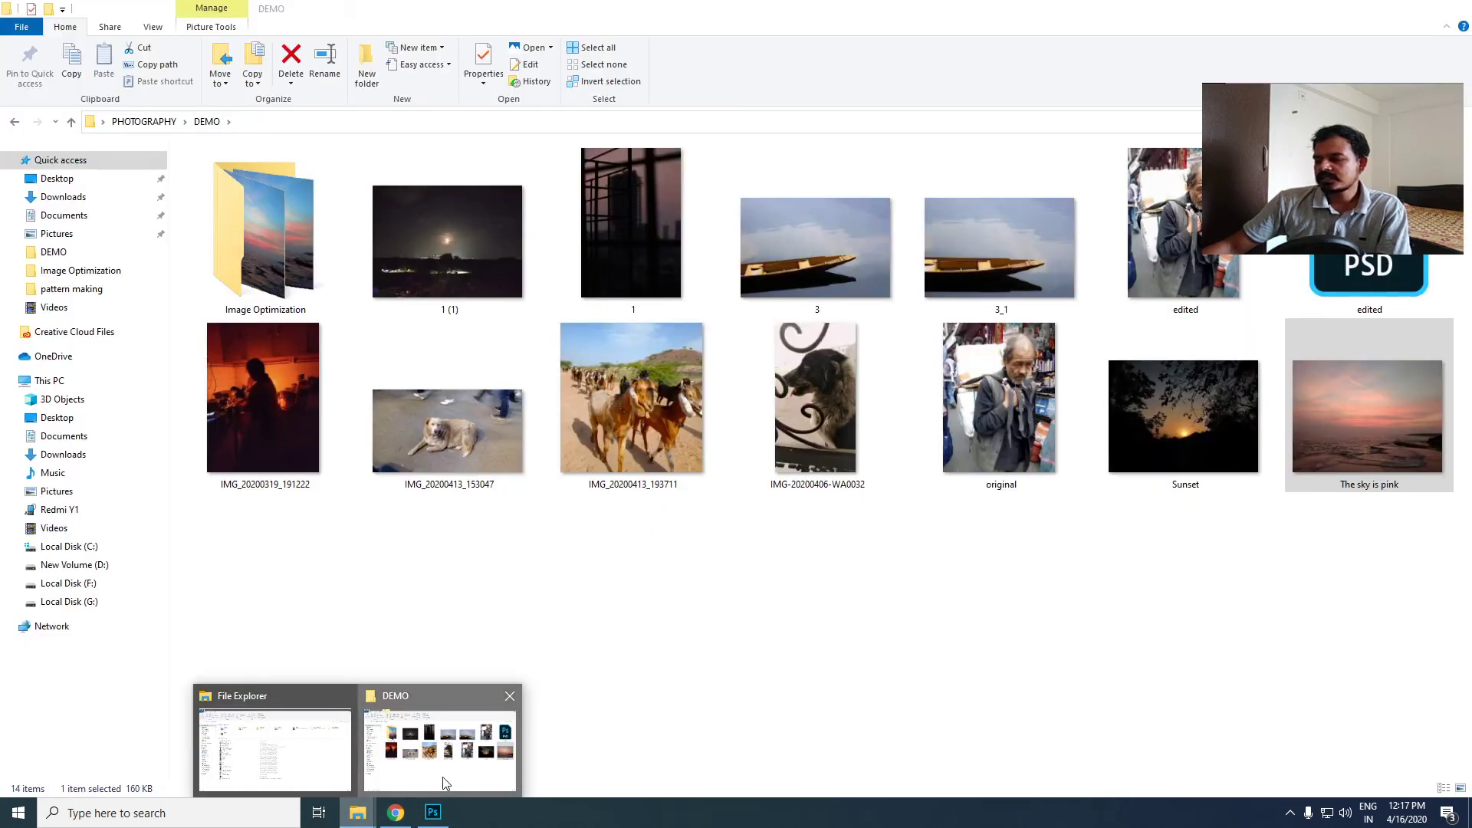
left_click(246, 248)
double_click(237, 239)
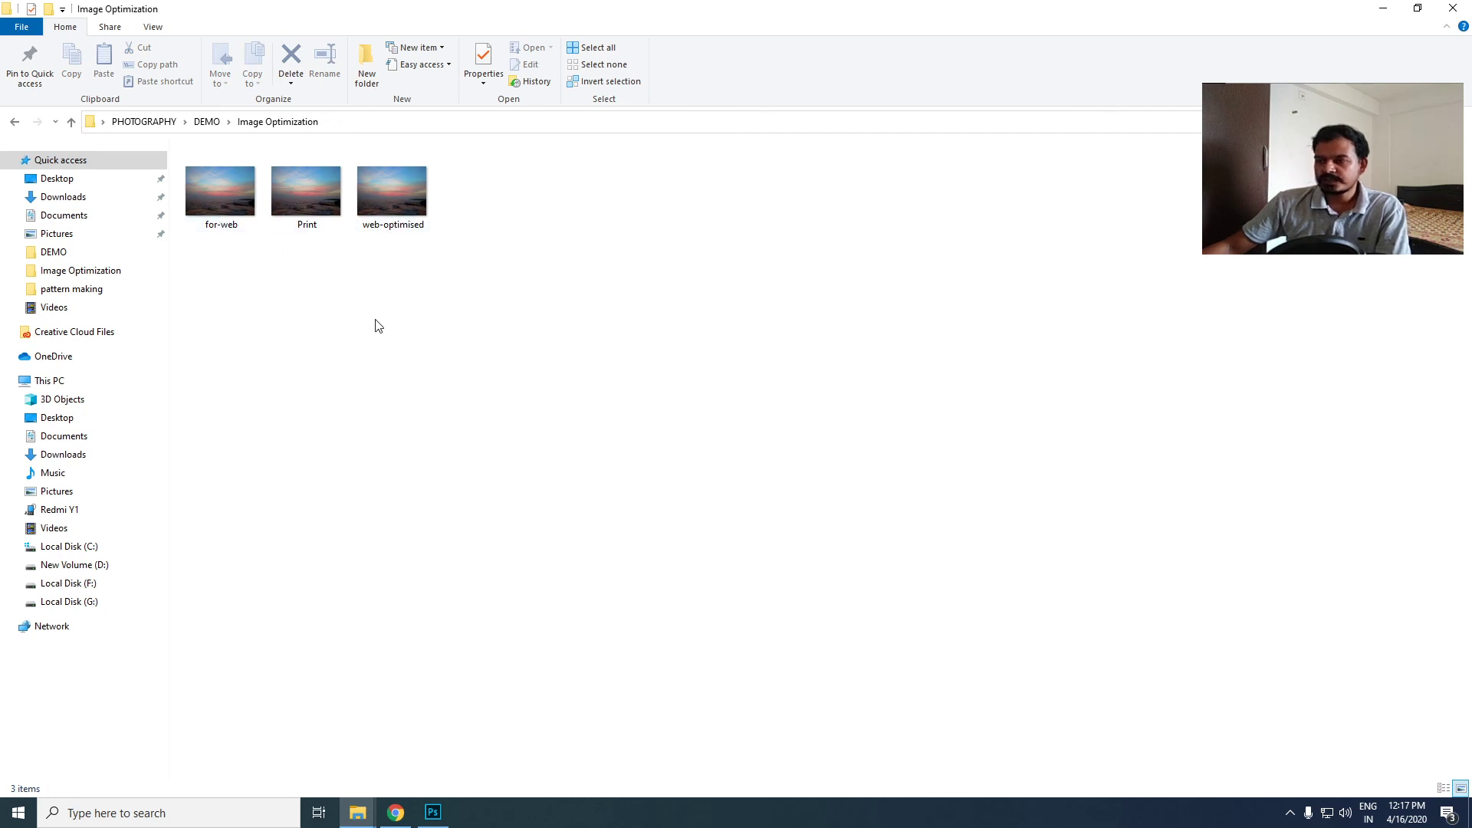
mouse_move(236, 228)
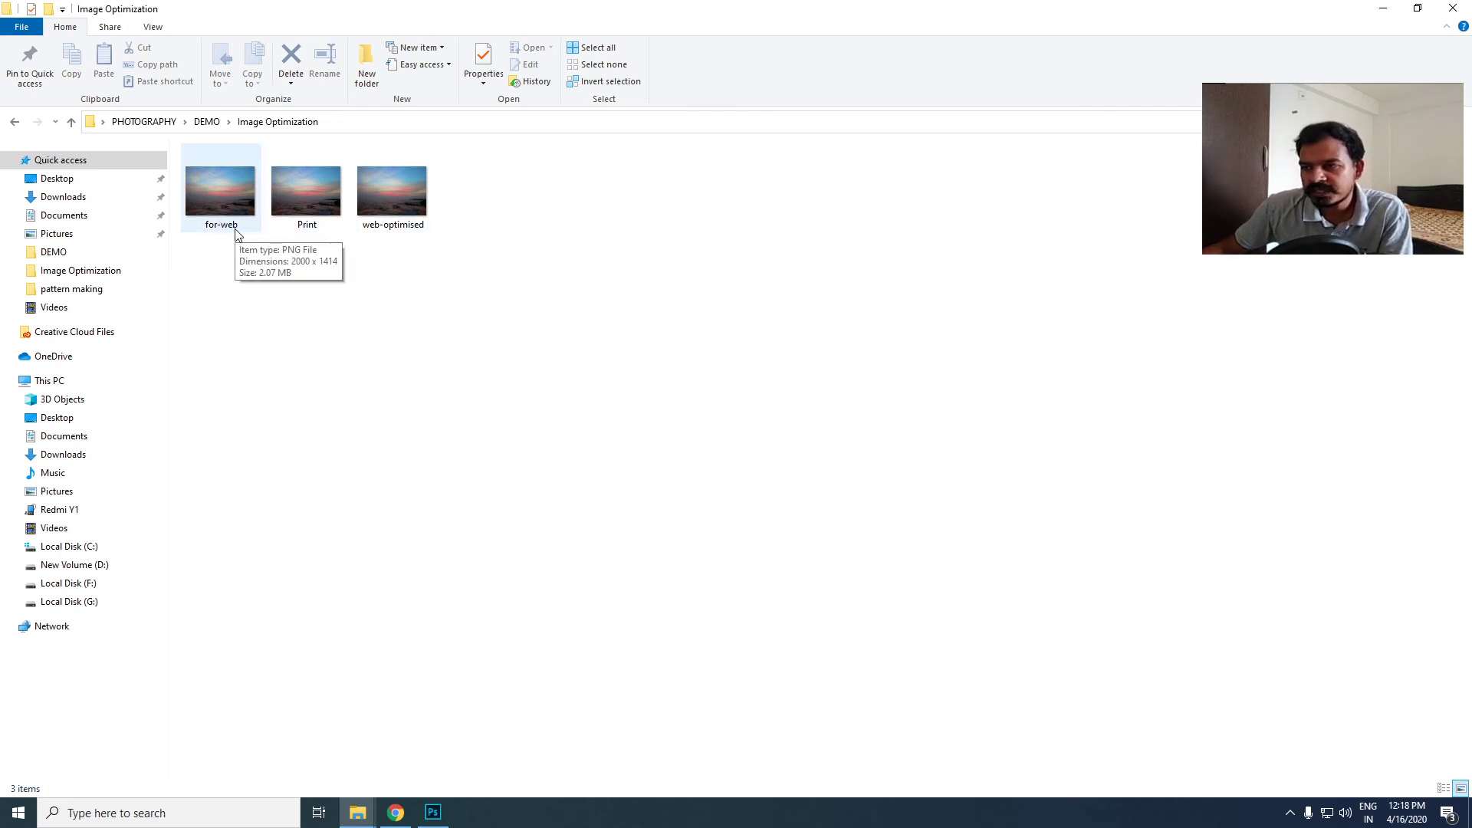
double_click(231, 203)
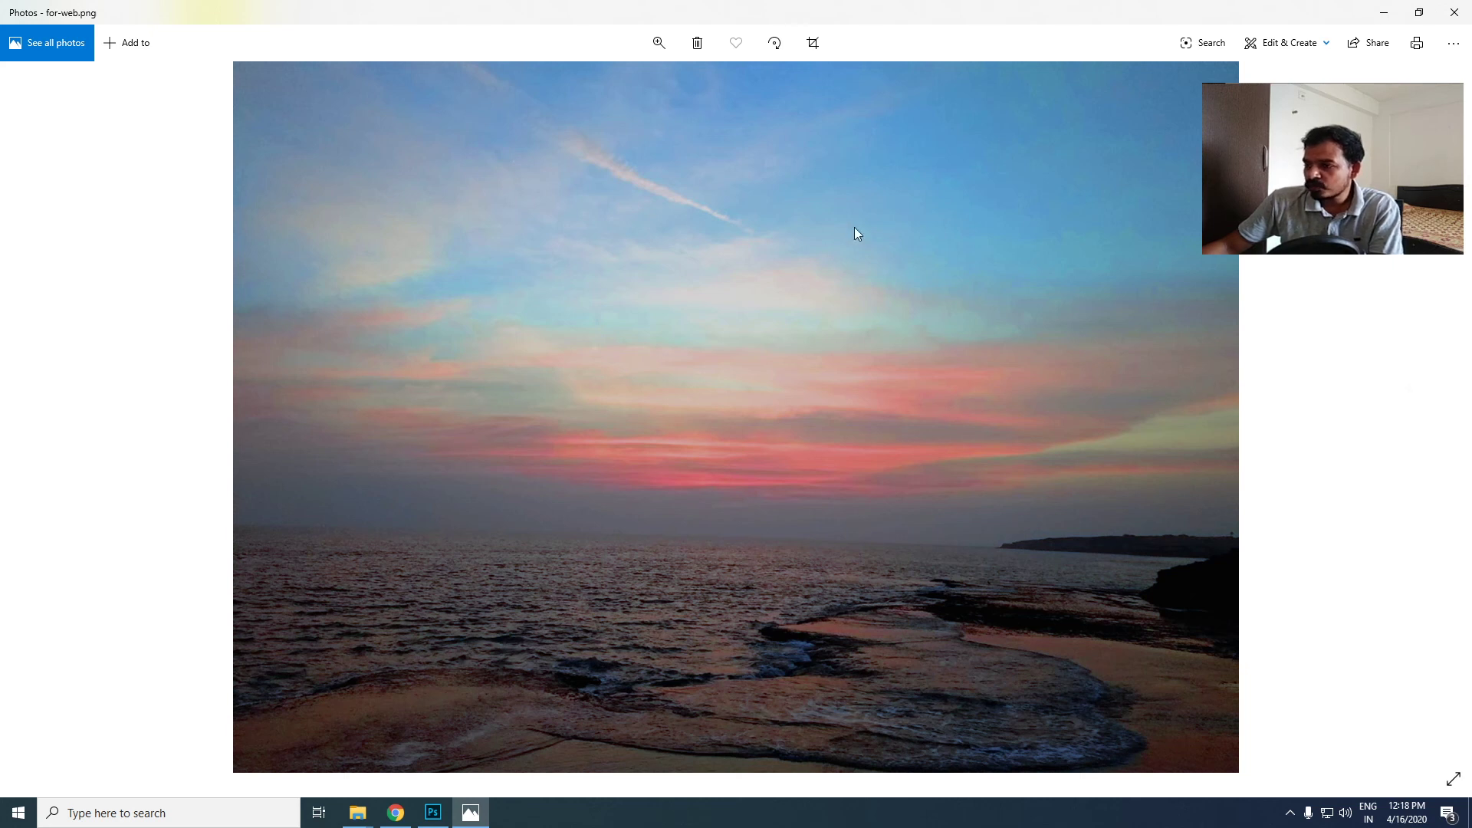
- Compare the for-web, Print and web-optimised images in Photos, and inspect the web-optimised one at a slightly larger zoom
left_click(1434, 420)
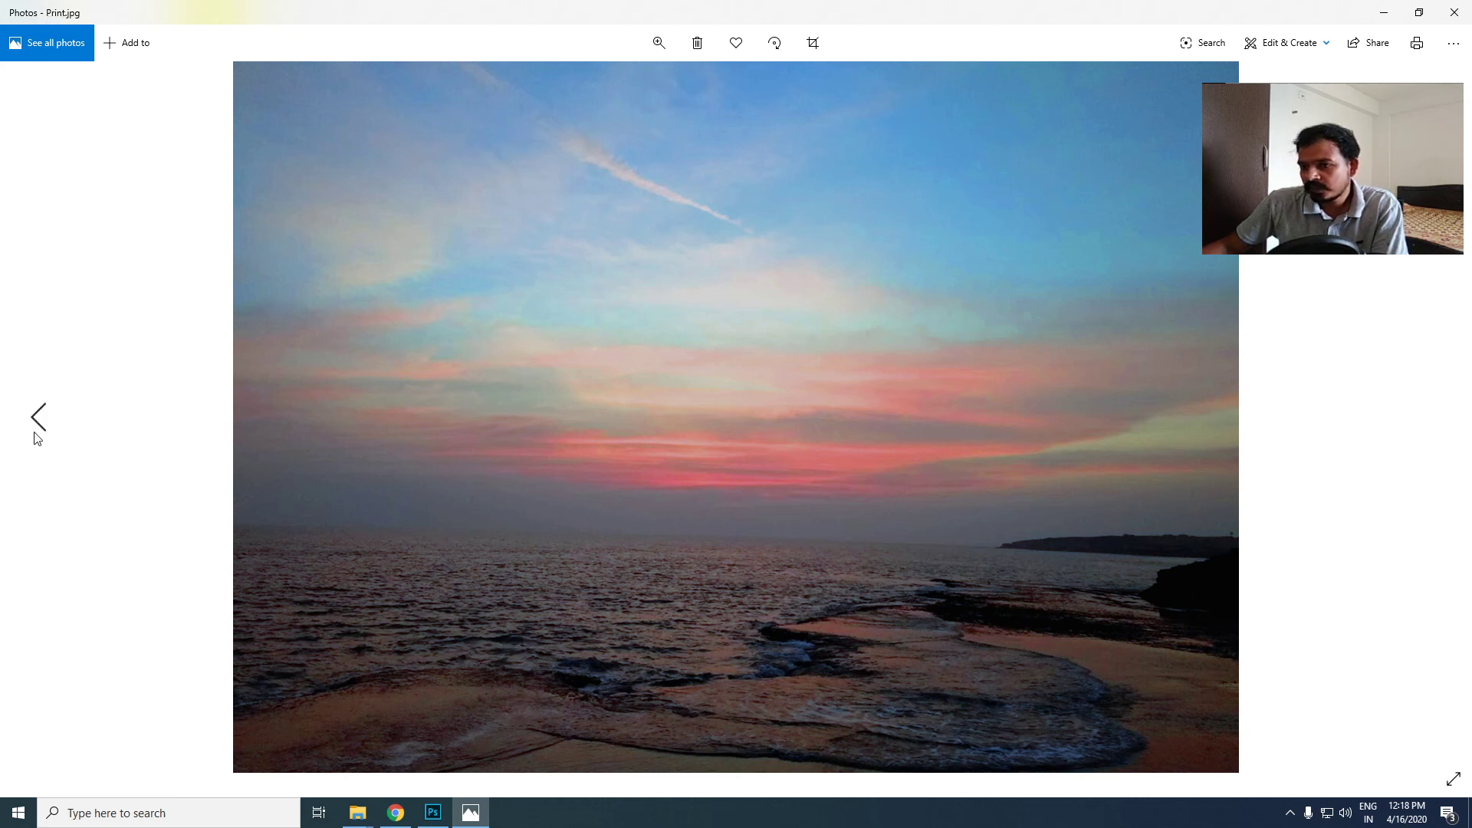
left_click(39, 420)
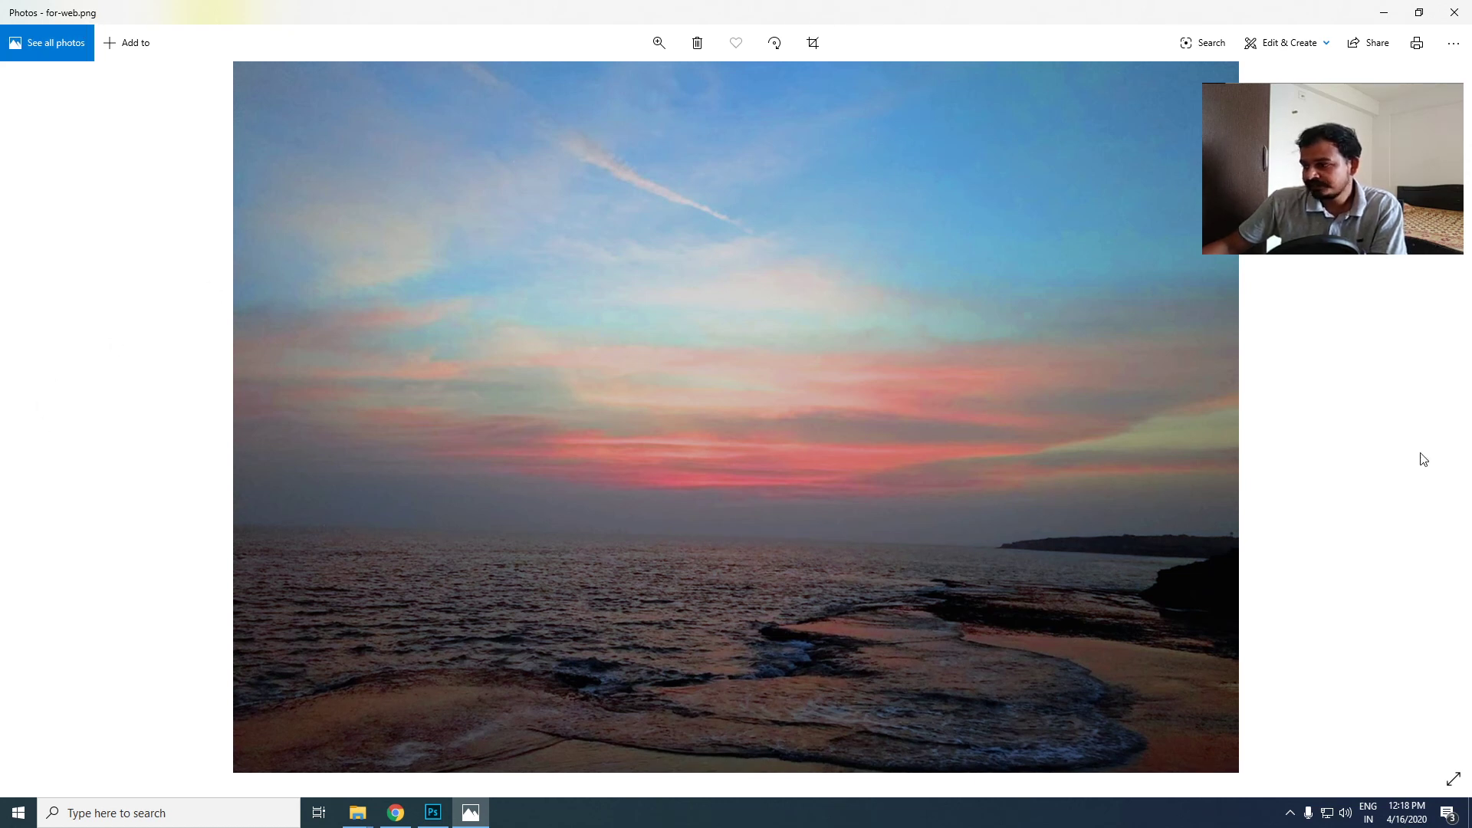
left_click(1433, 418)
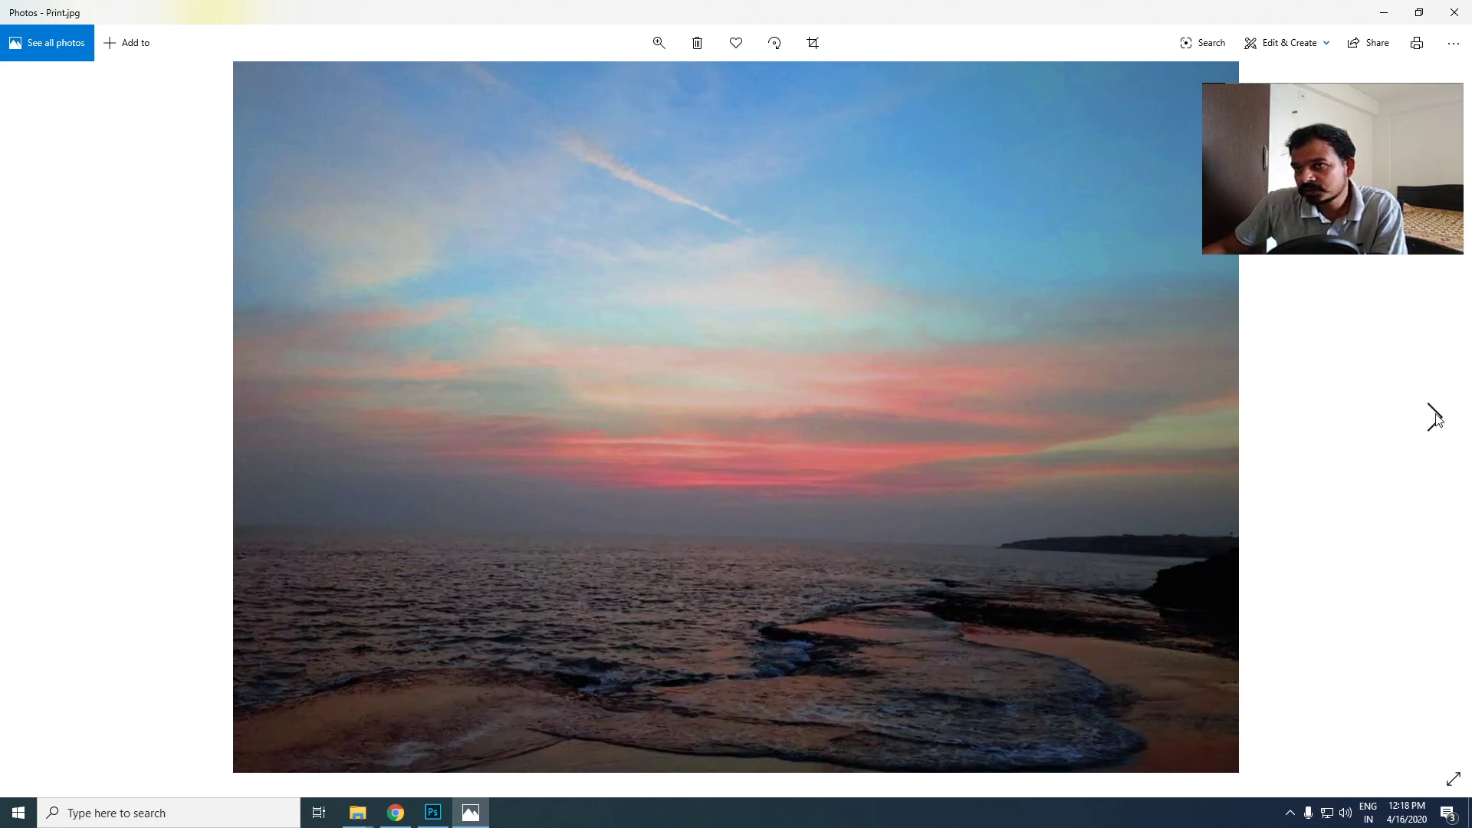
left_click(1433, 418)
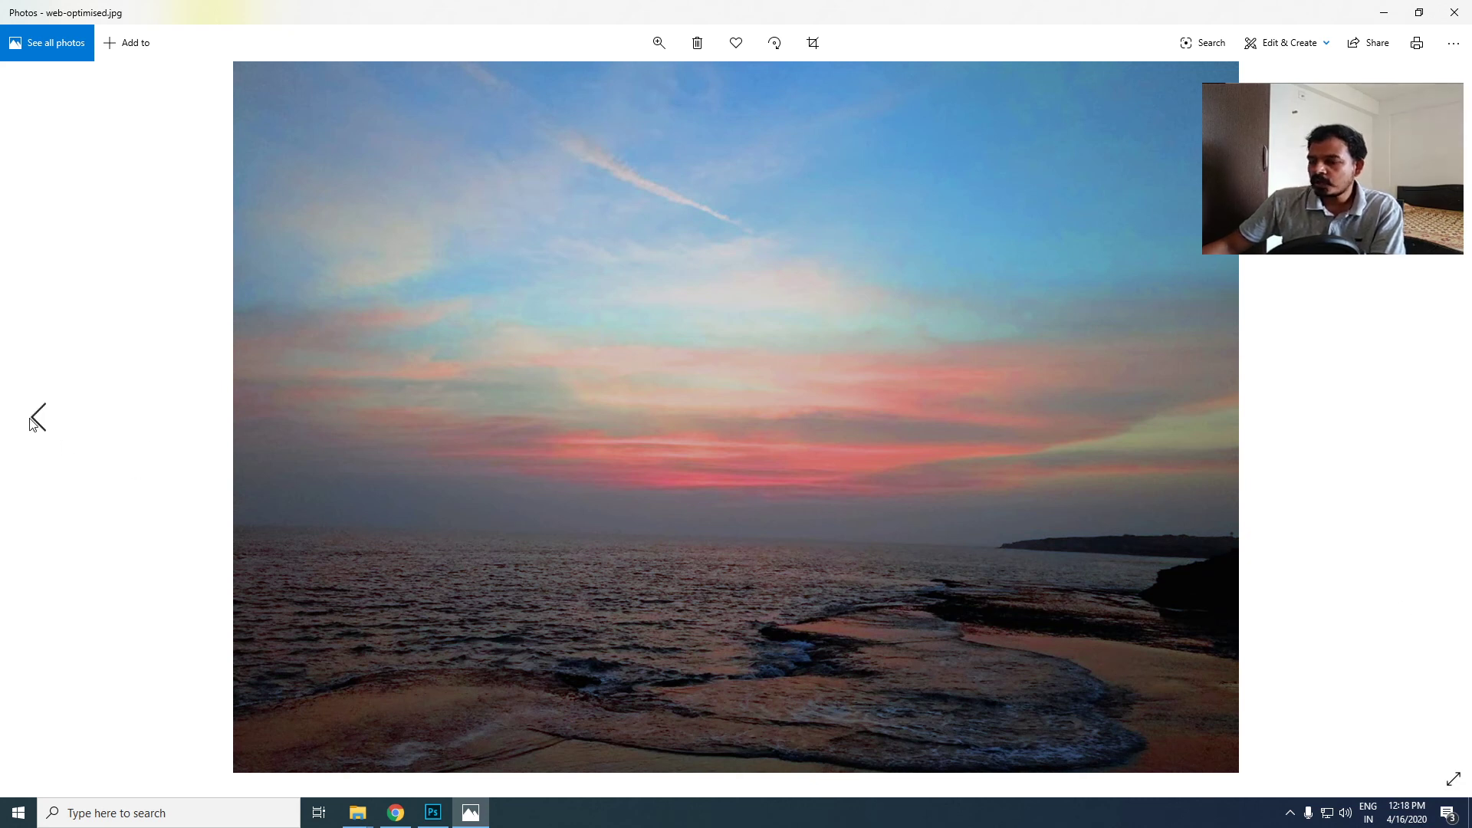
left_click(36, 417)
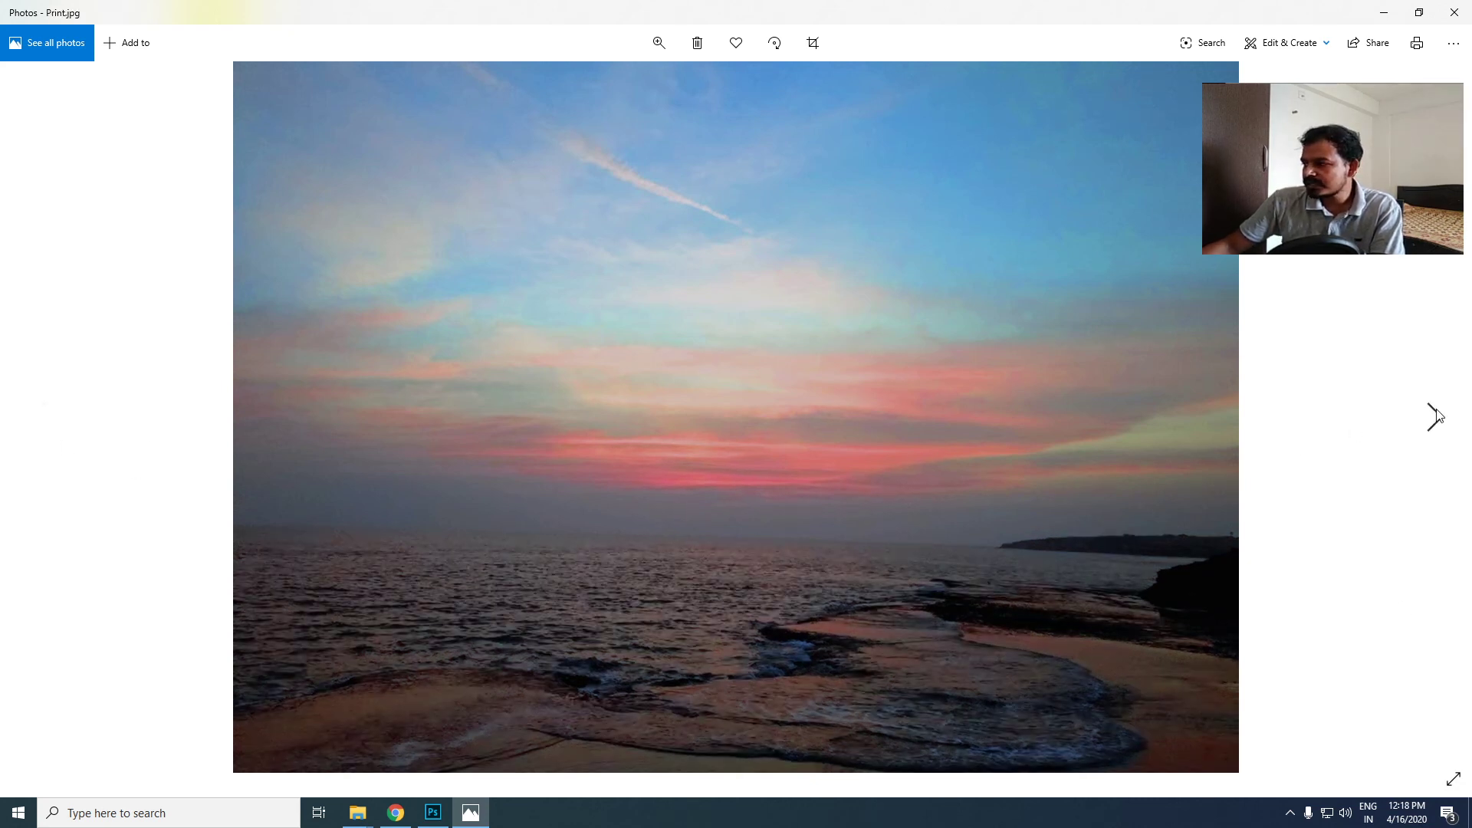
left_click(1437, 414)
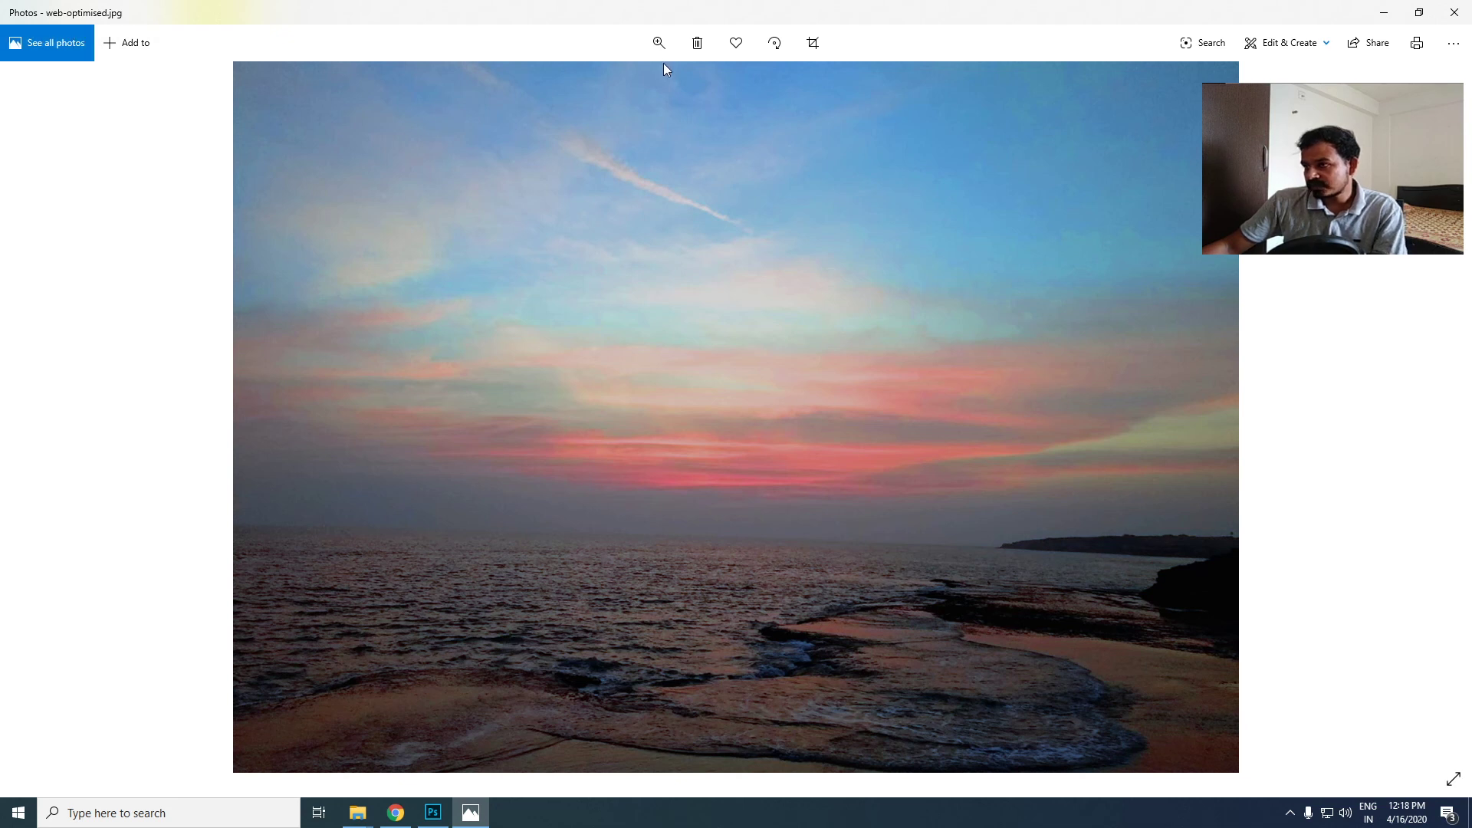
left_click(659, 43)
mouse_move(592, 90)
left_mouse_down()
mouse_move(603, 85)
mouse_move(578, 106)
left_mouse_up()
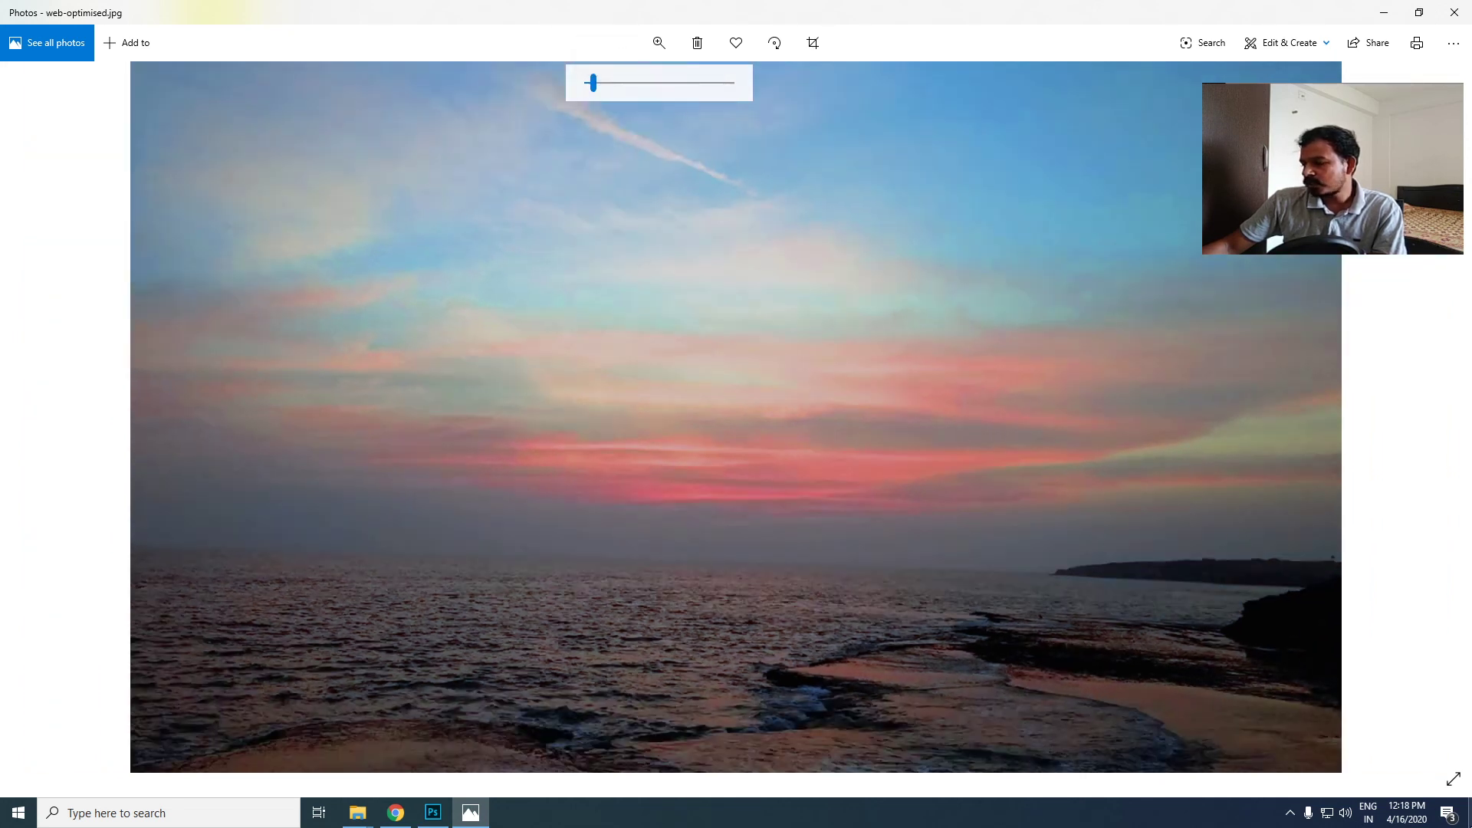
- Show the desktop, check the screen resolution in the Windows display settings, and close Settings
key("super+d")
right_click(729, 299)
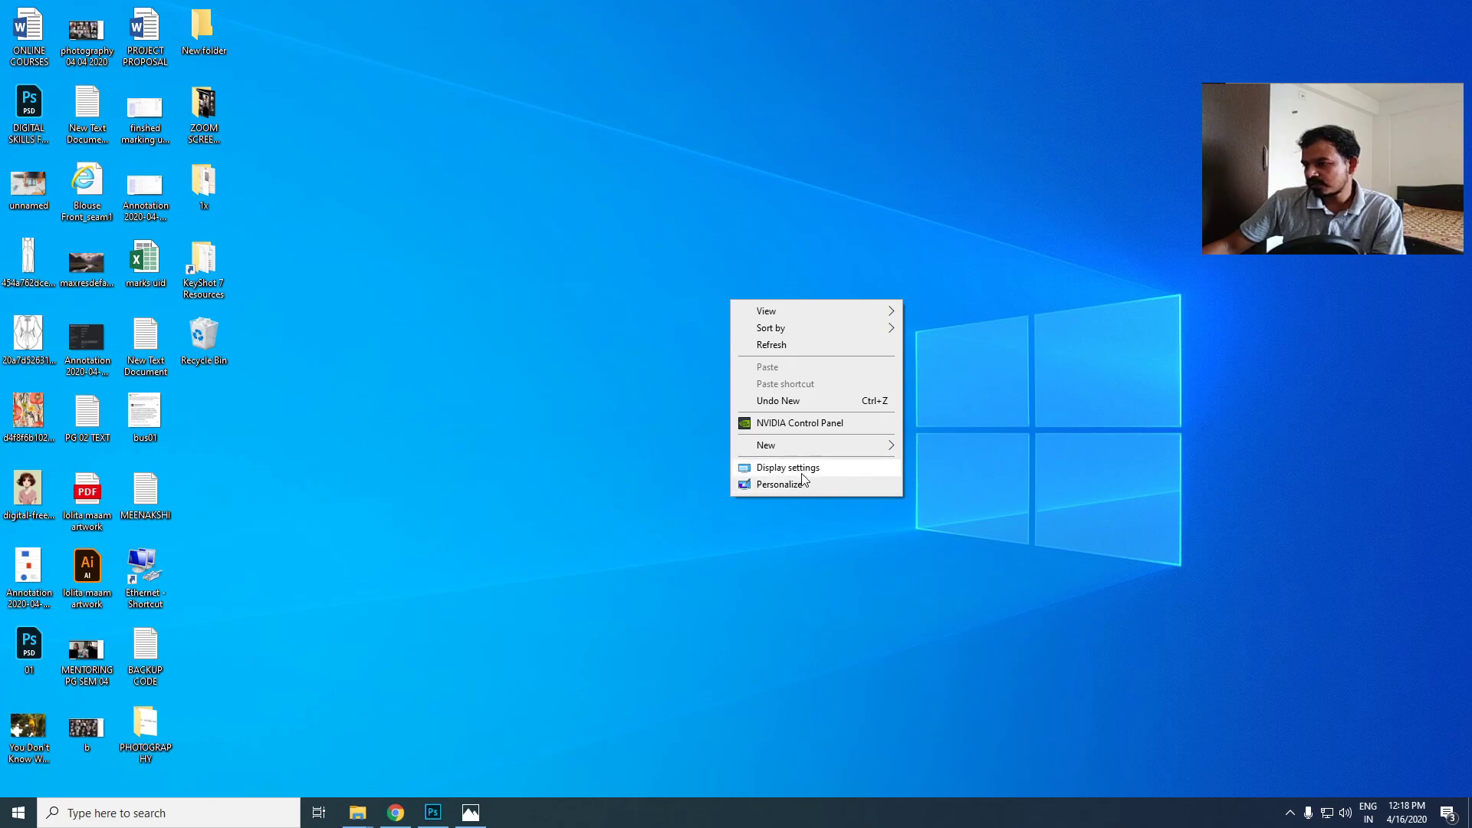
left_click(801, 469)
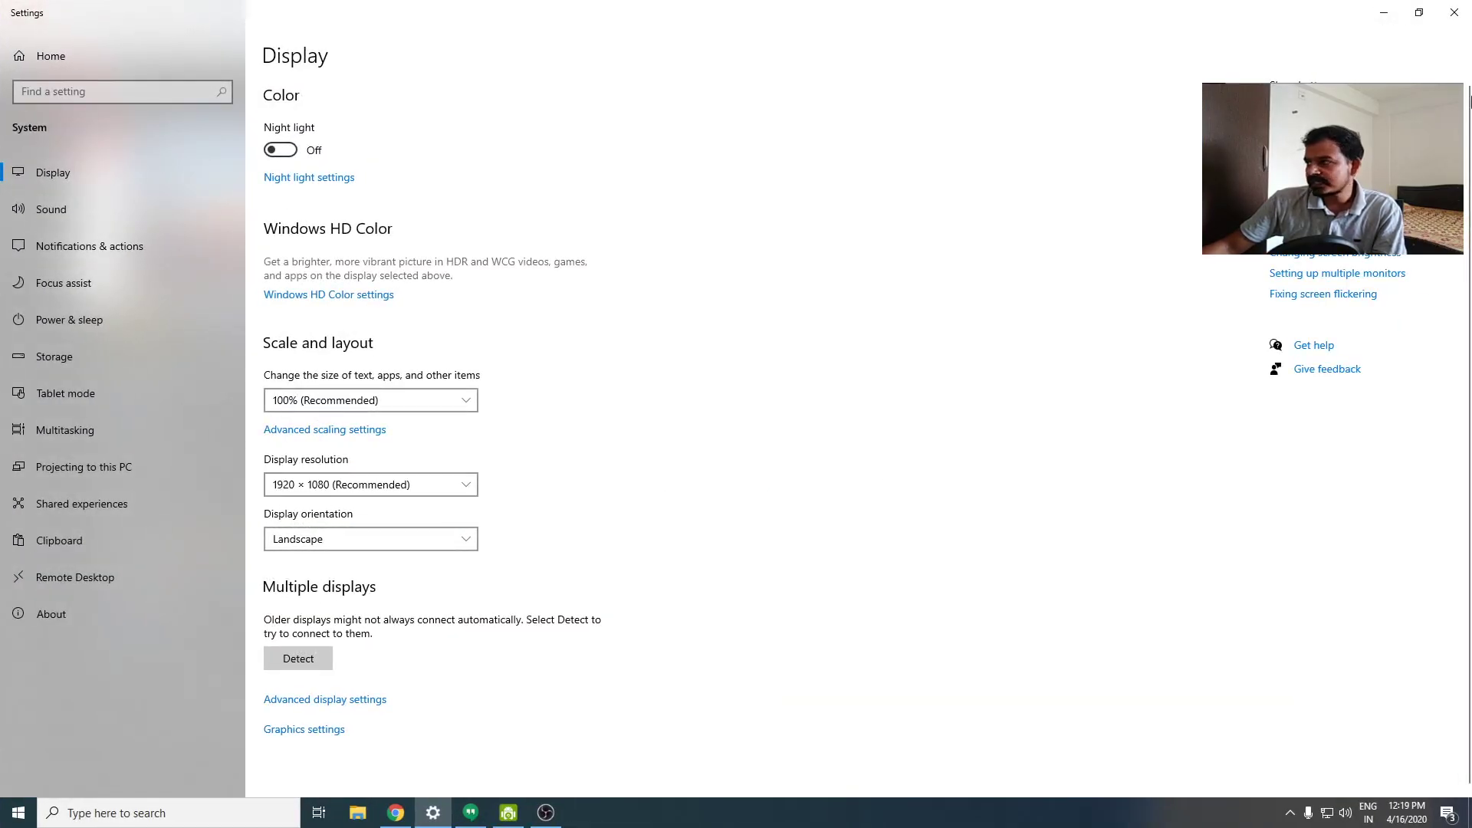
left_click(1454, 12)
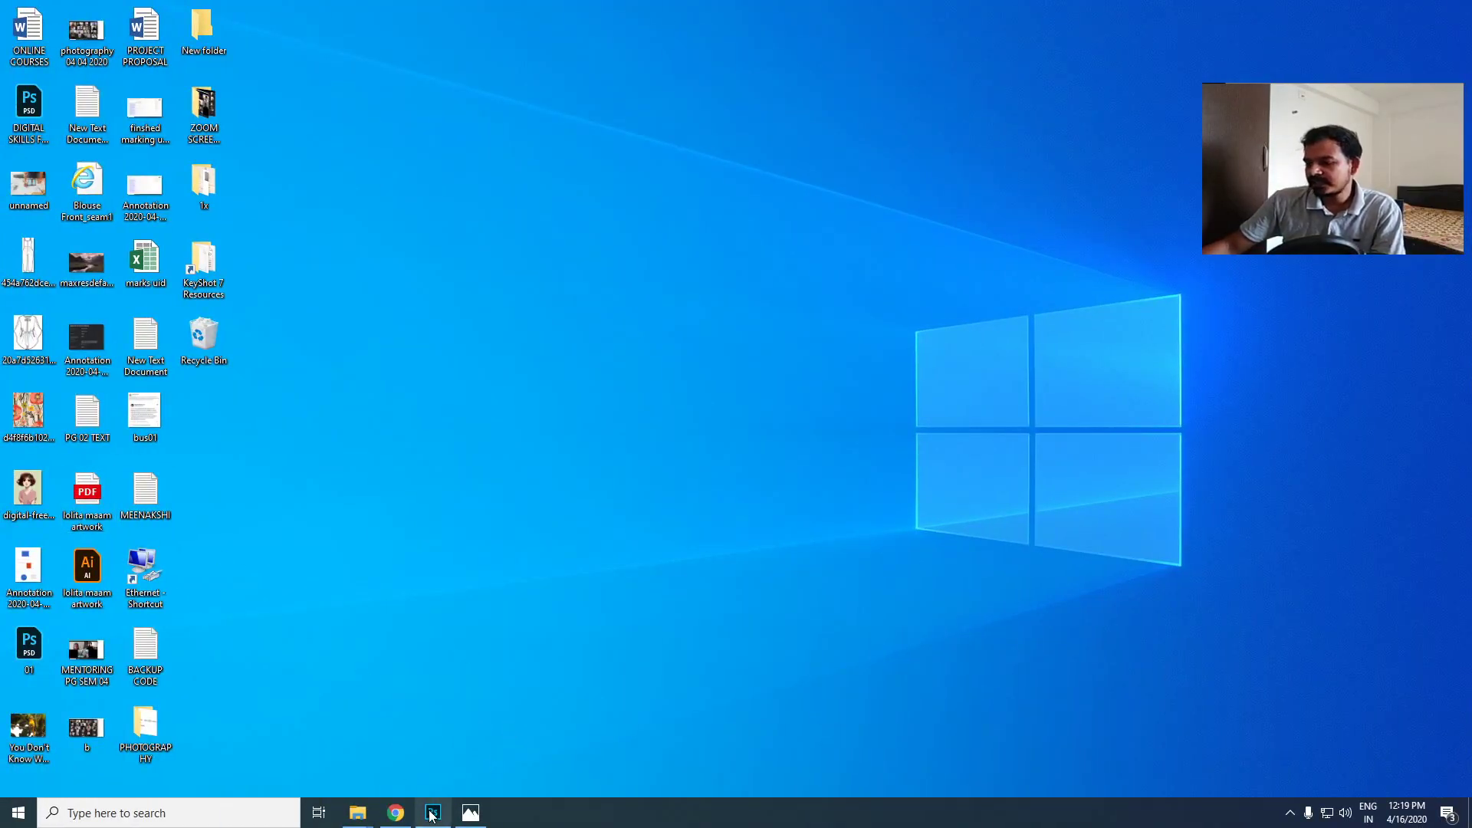
mouse_move(432, 816)
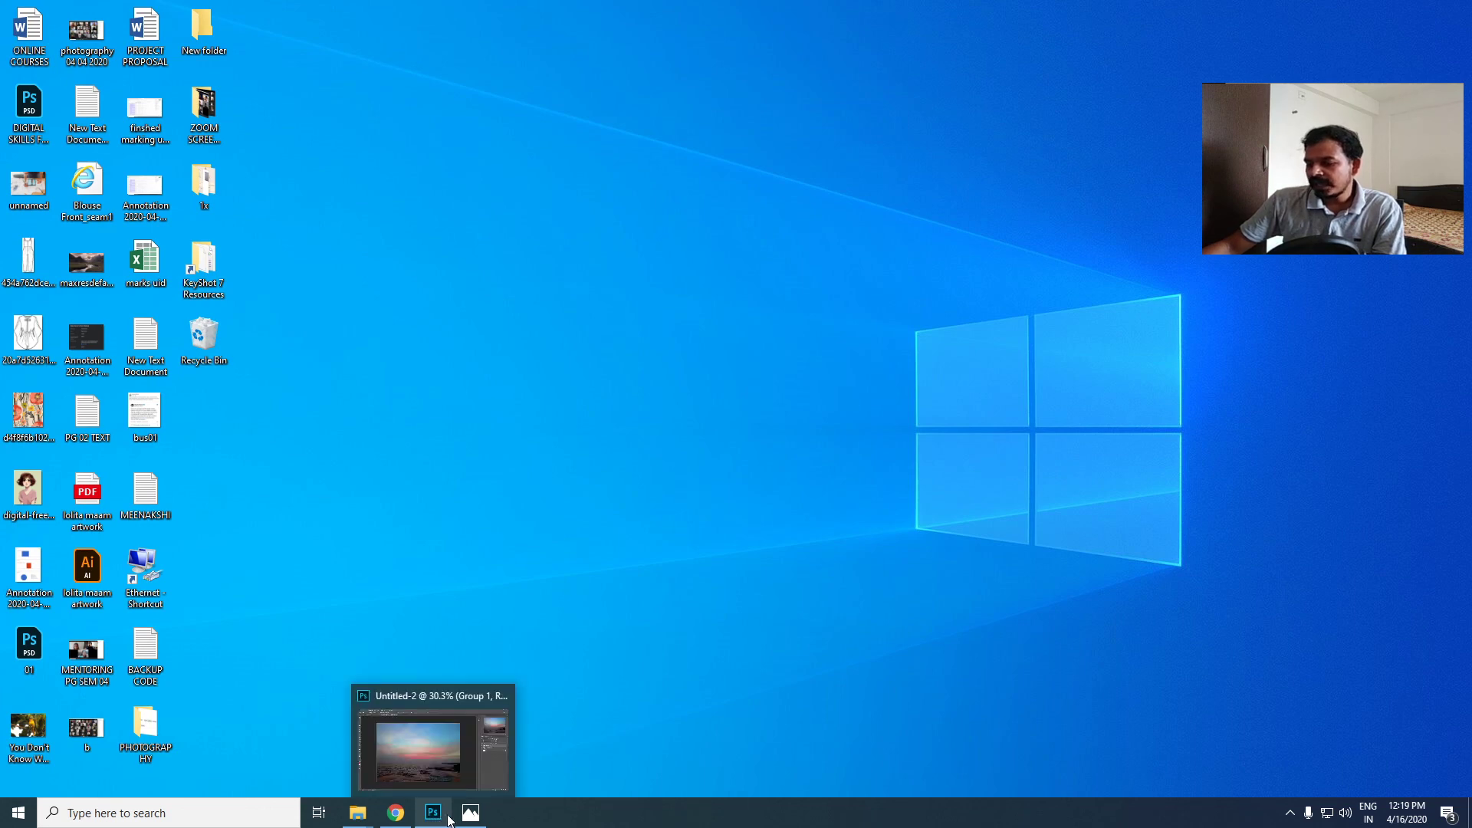
- Switch to Photos, zoom in slightly on Print.jpg to inspect its quality, and zoom back out to the full image
left_click(471, 812)
key("Right")
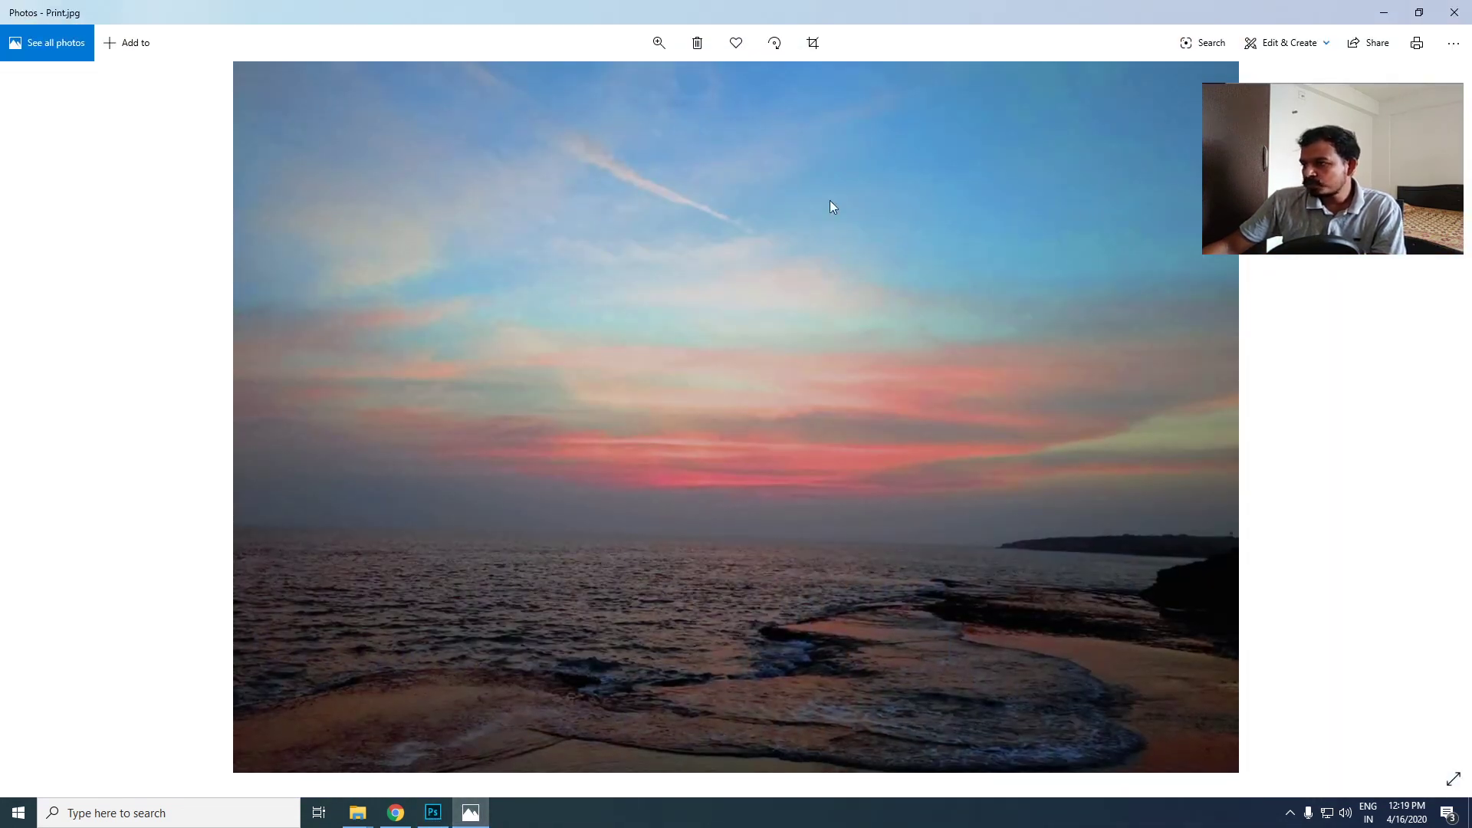
left_click(659, 43)
left_click_drag(588, 82, 595, 82)
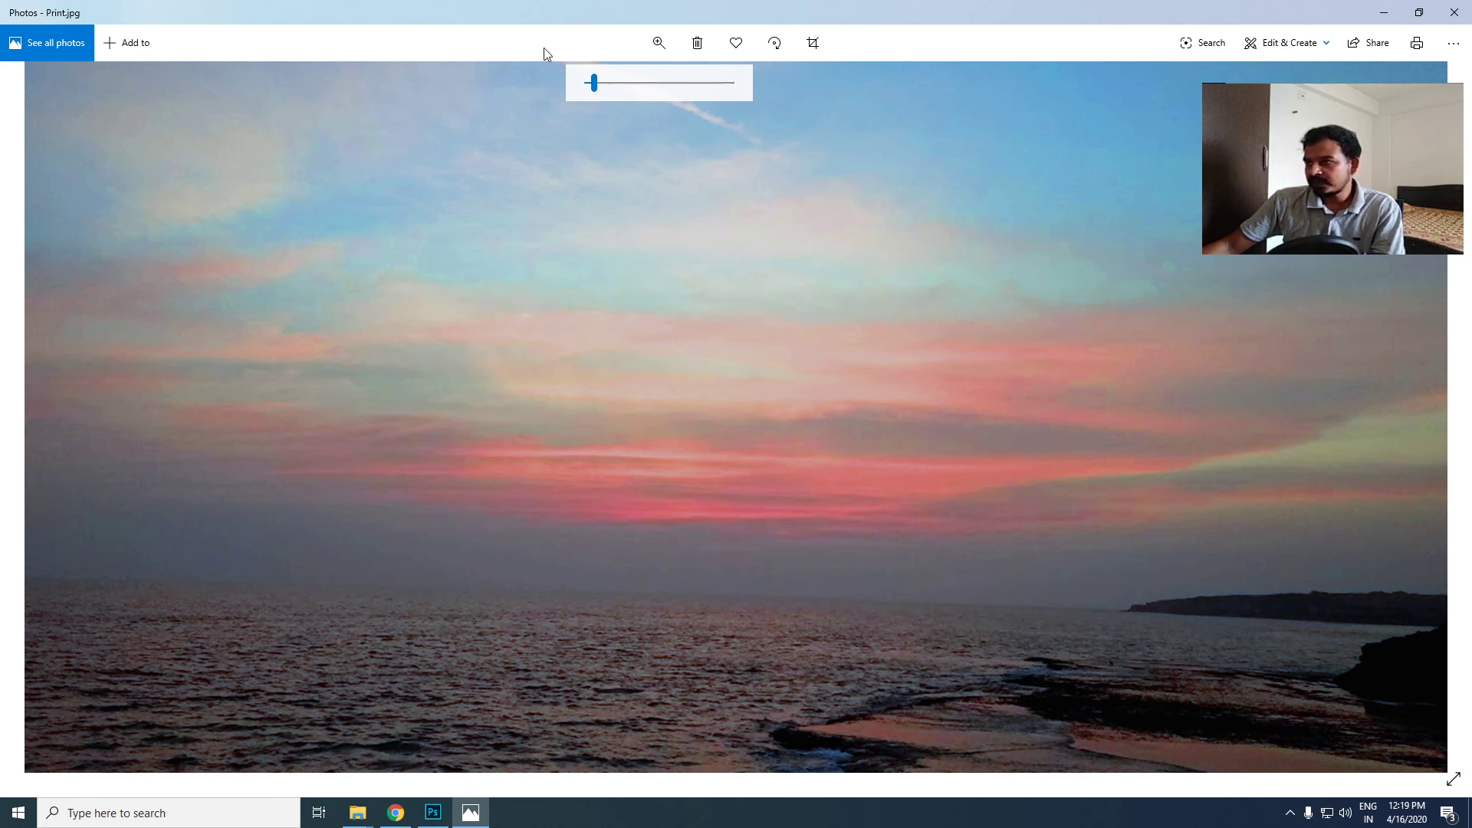
left_click(658, 42)
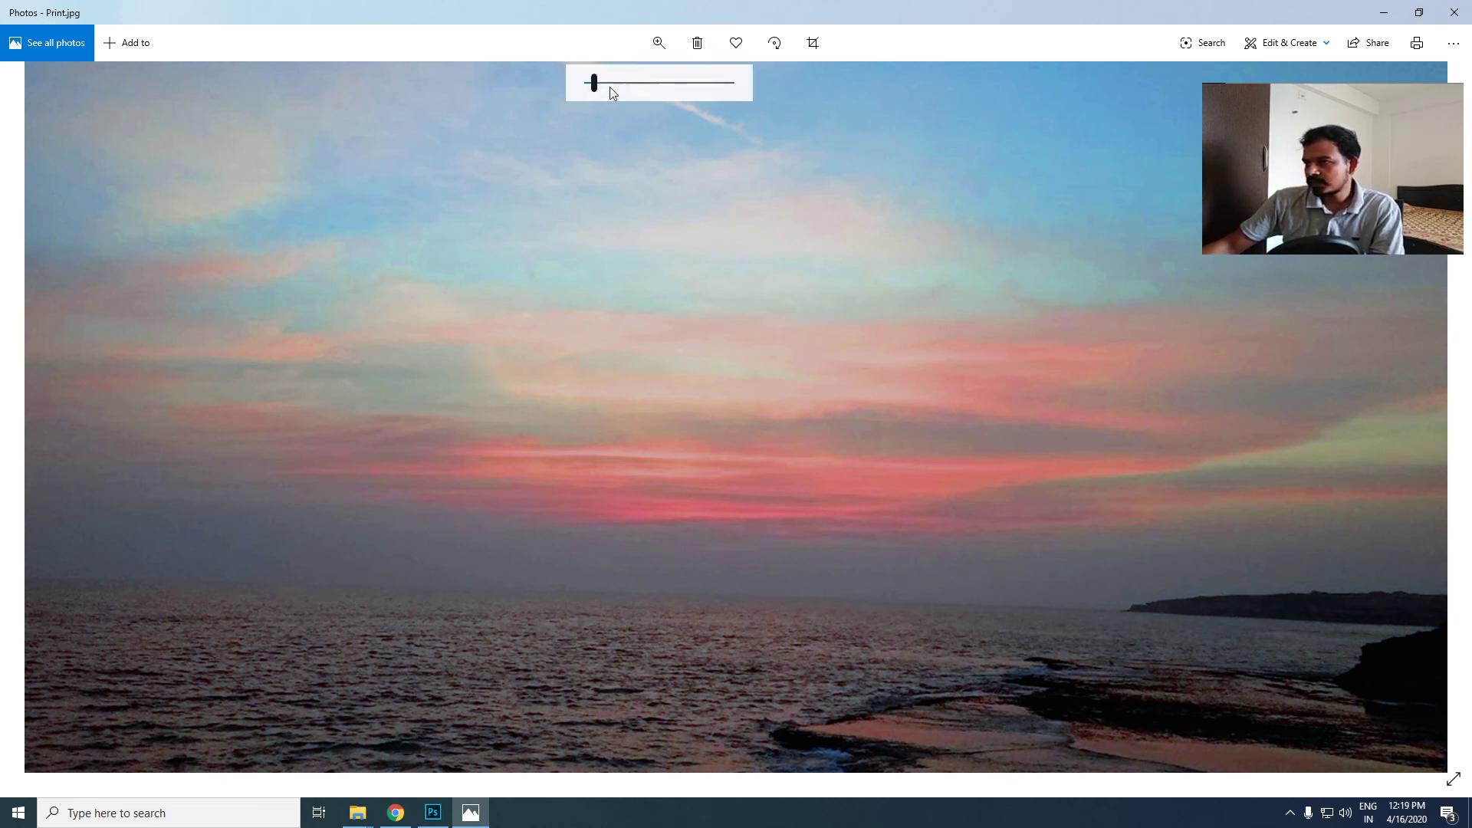
left_click_drag(594, 84, 590, 90)
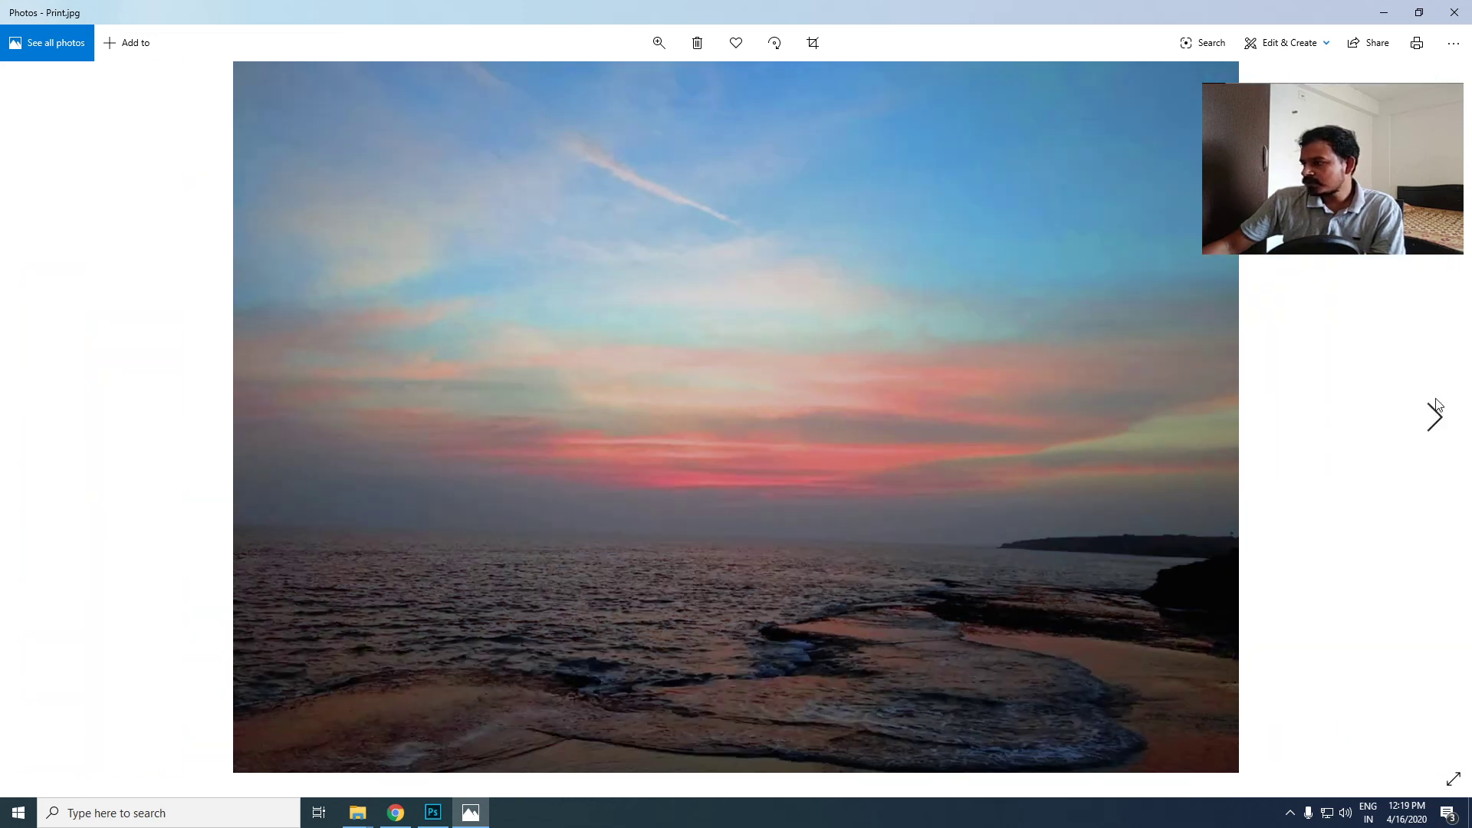
- Inspect web-optimised.jpg at a zoom level of 10, return to for-web.png at full view, and close Photos
left_click(1433, 416)
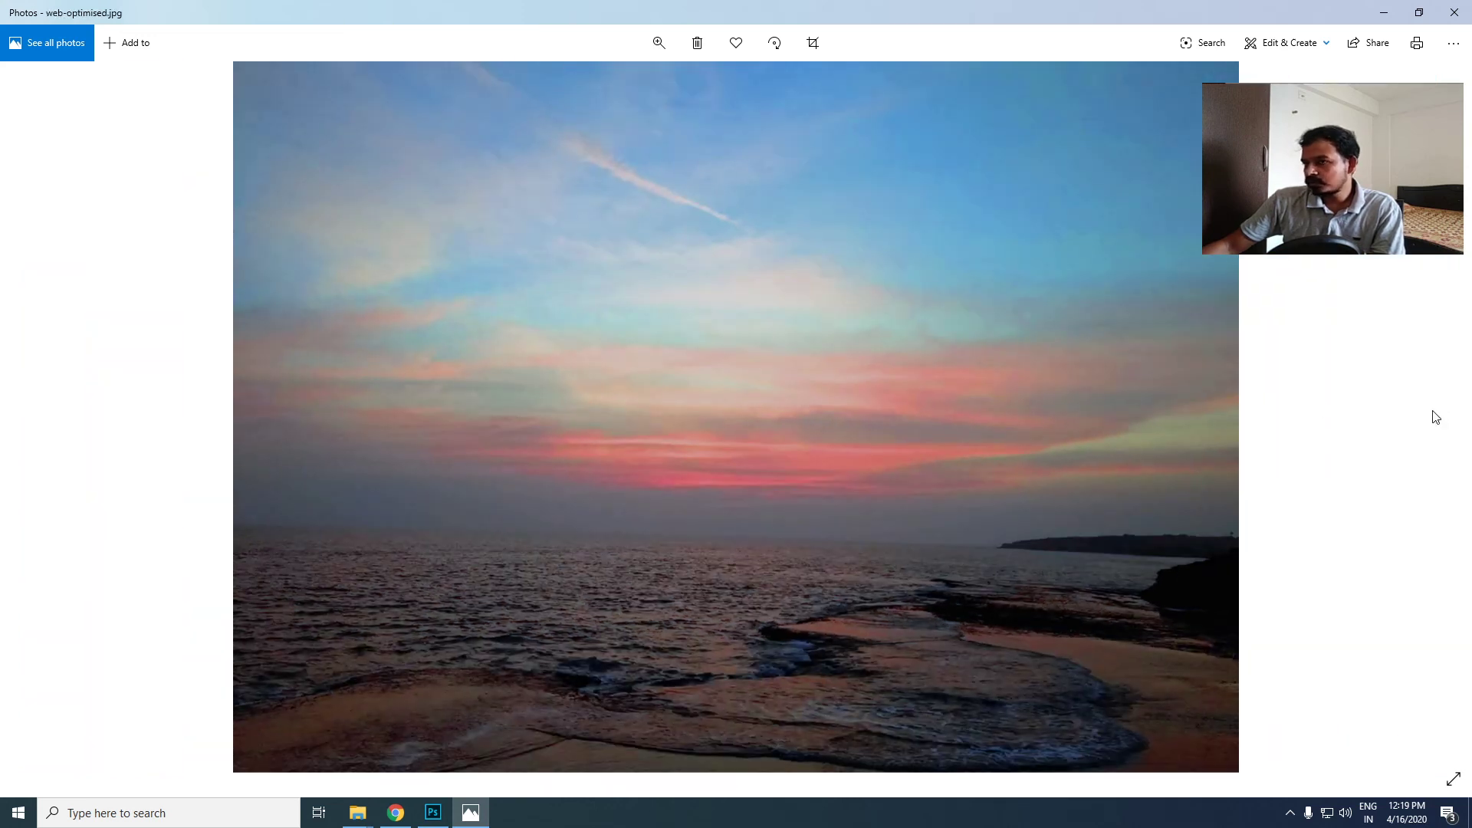
left_click(658, 43)
left_click_drag(590, 85, 601, 85)
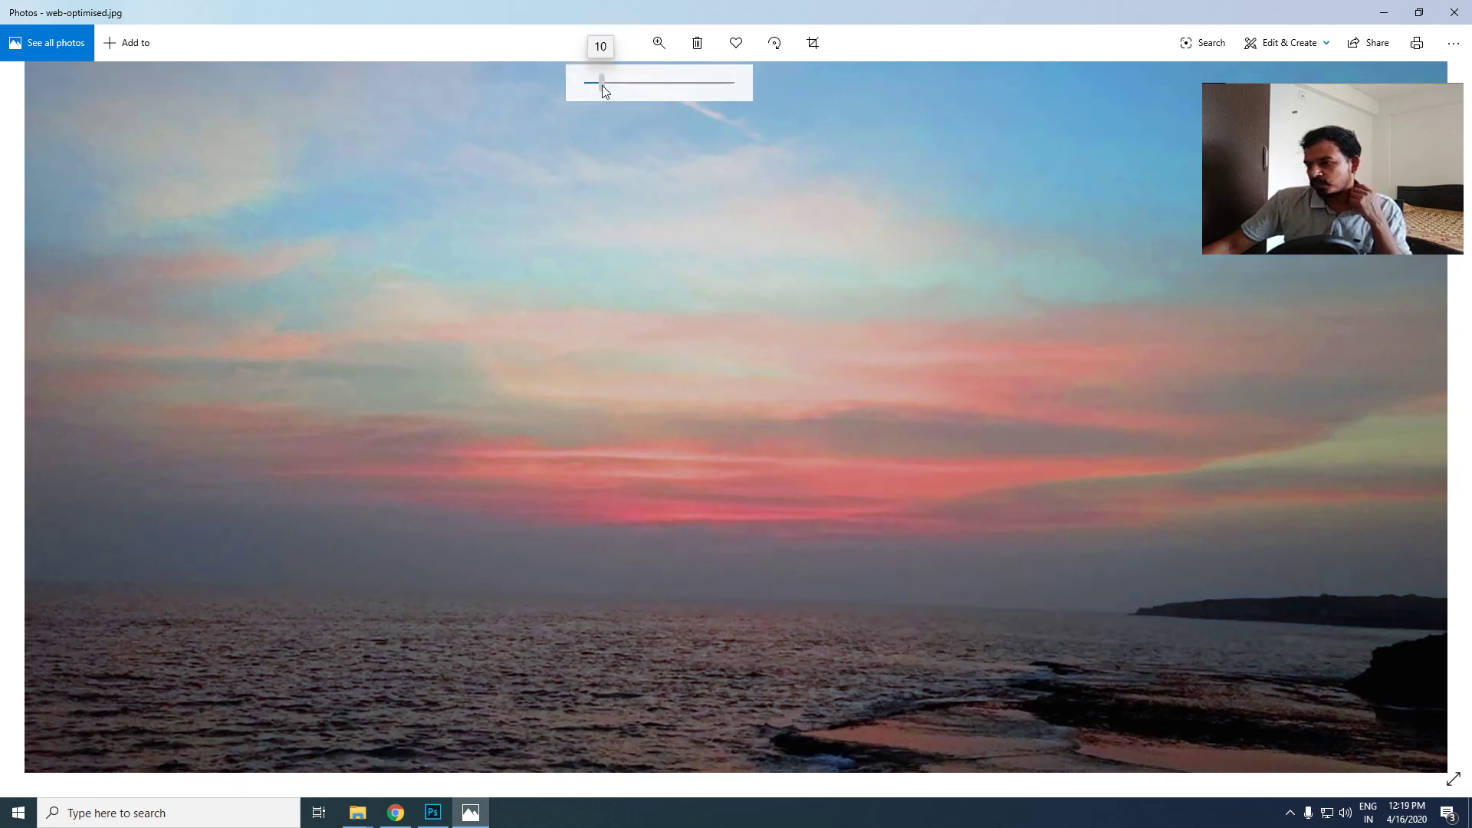
mouse_move(603, 87)
left_mouse_down()
mouse_move(691, 71)
mouse_move(581, 79)
left_mouse_up()
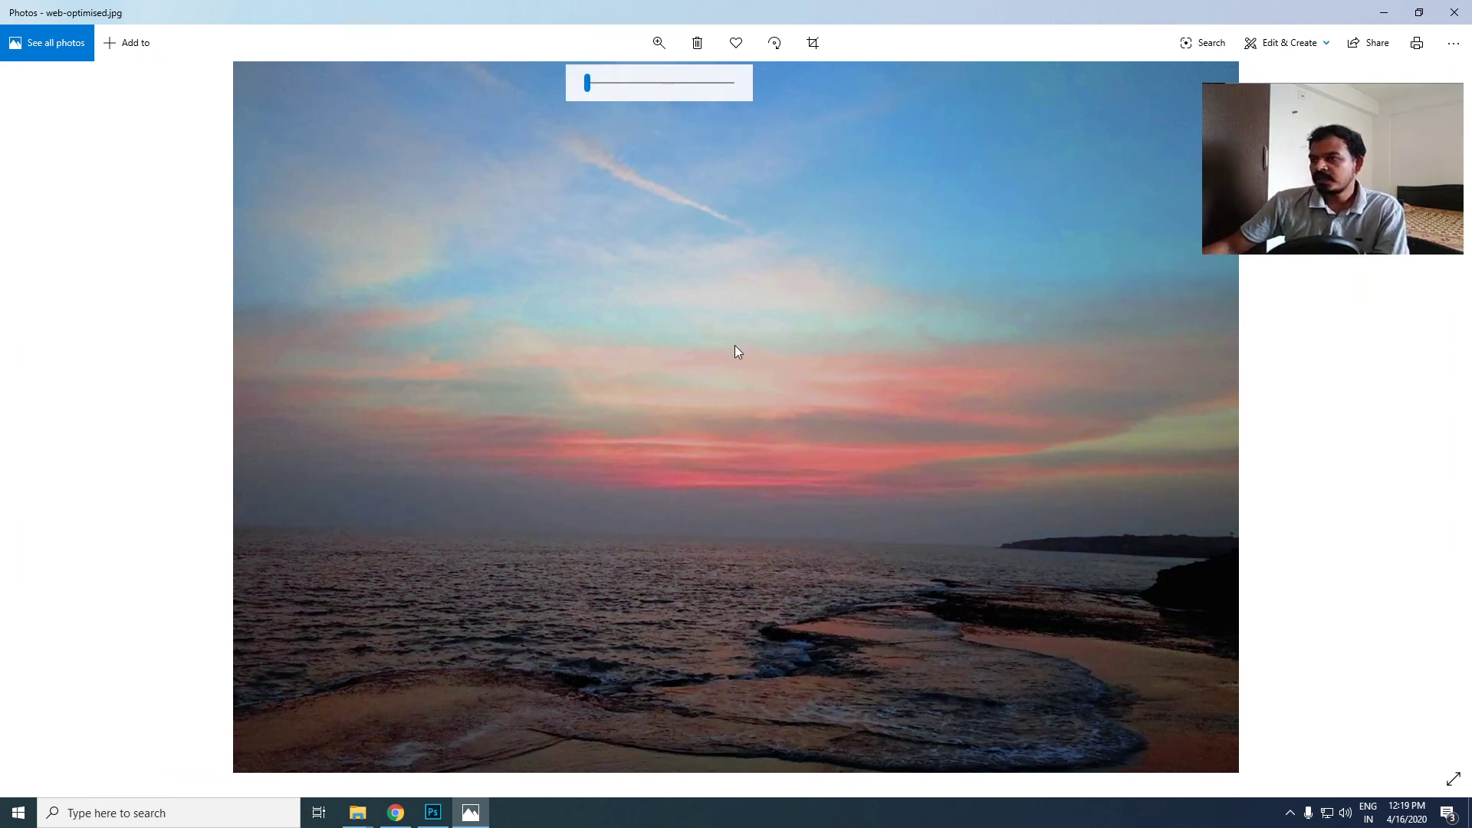
left_click(35, 423)
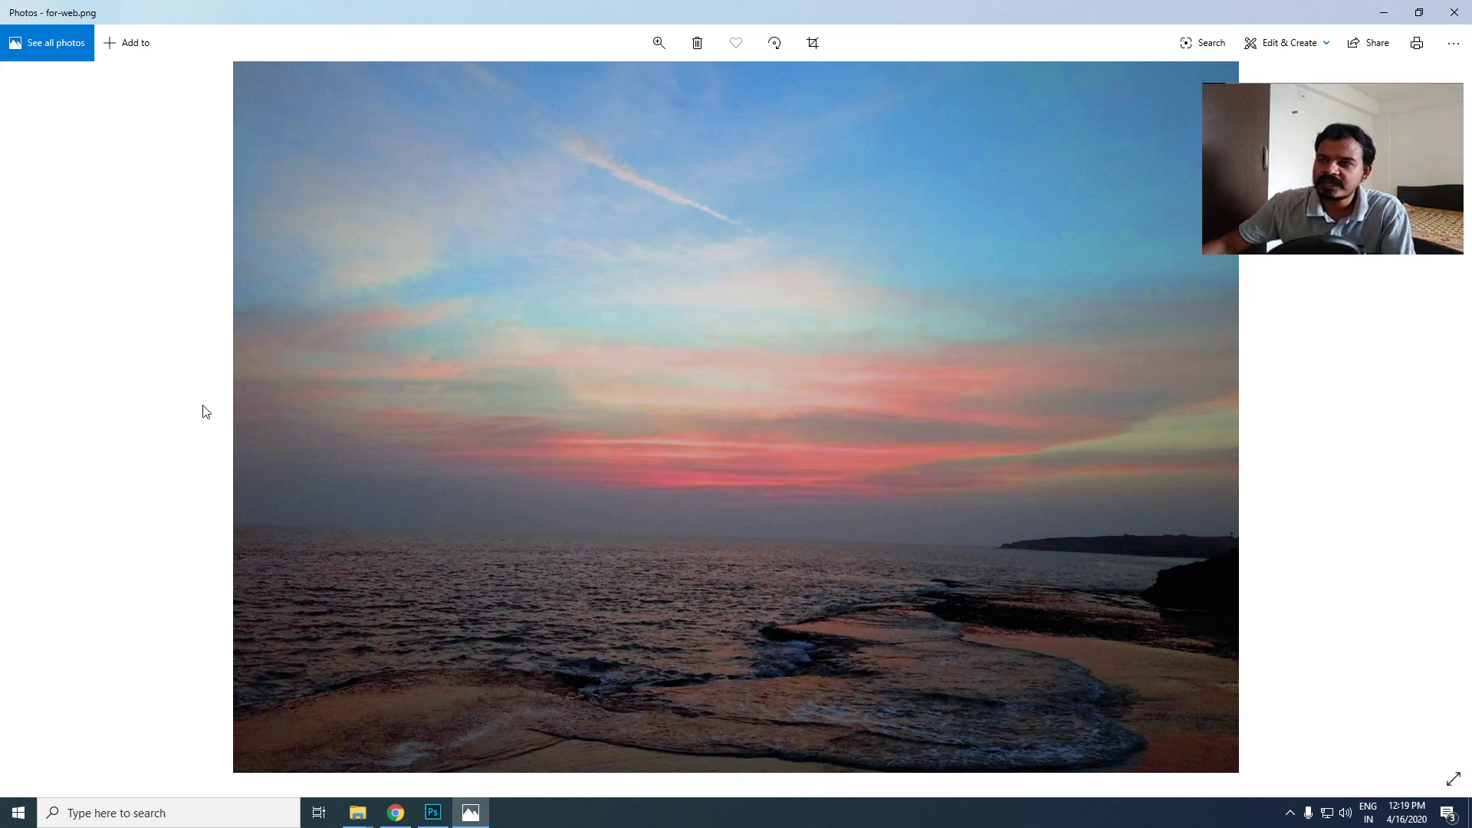
left_click(1453, 20)
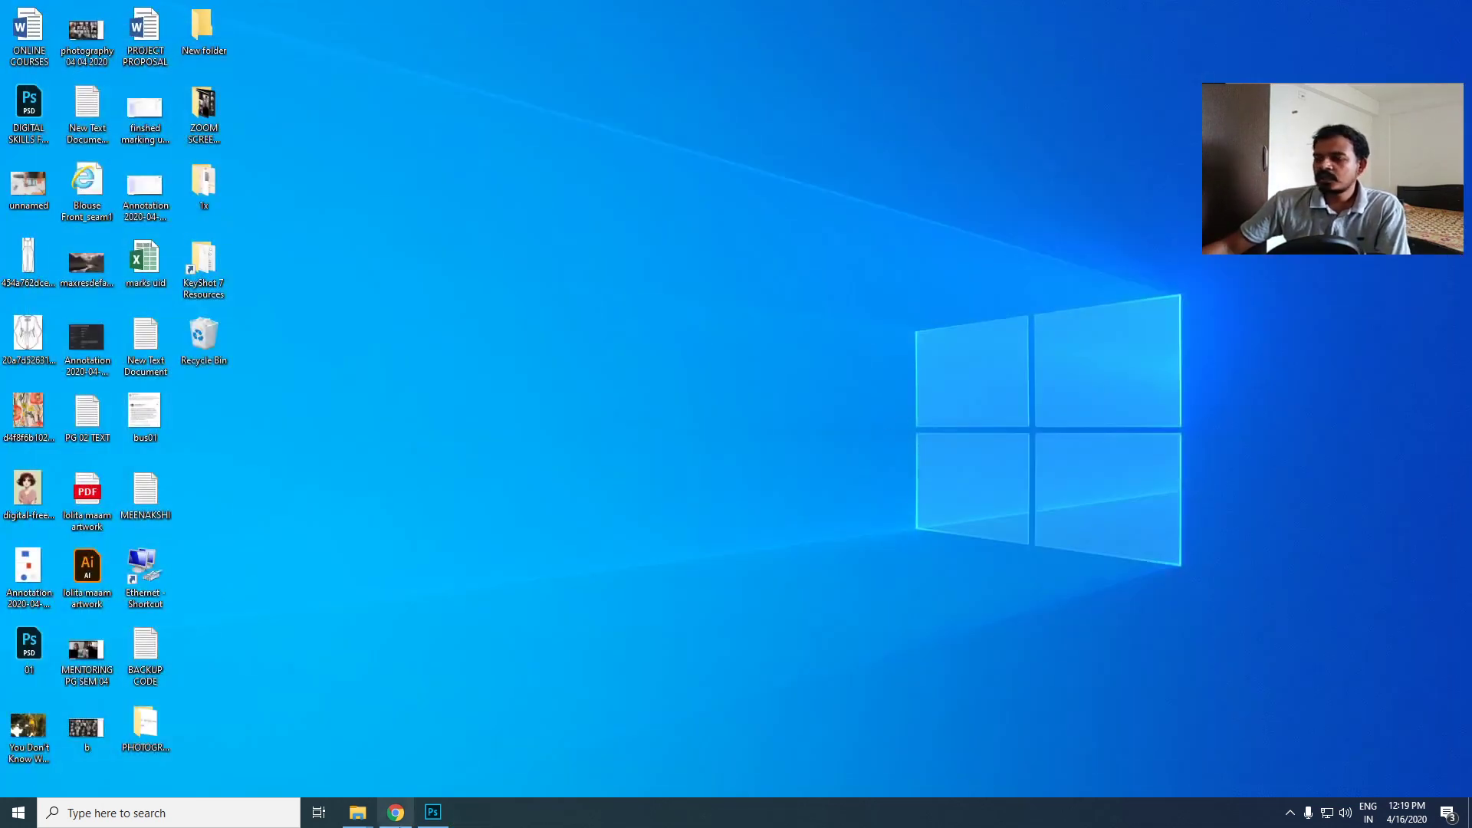
- Switch to File Explorer and show the Image Optimization folder's files in Details view
mouse_move(357, 811)
left_click(444, 721)
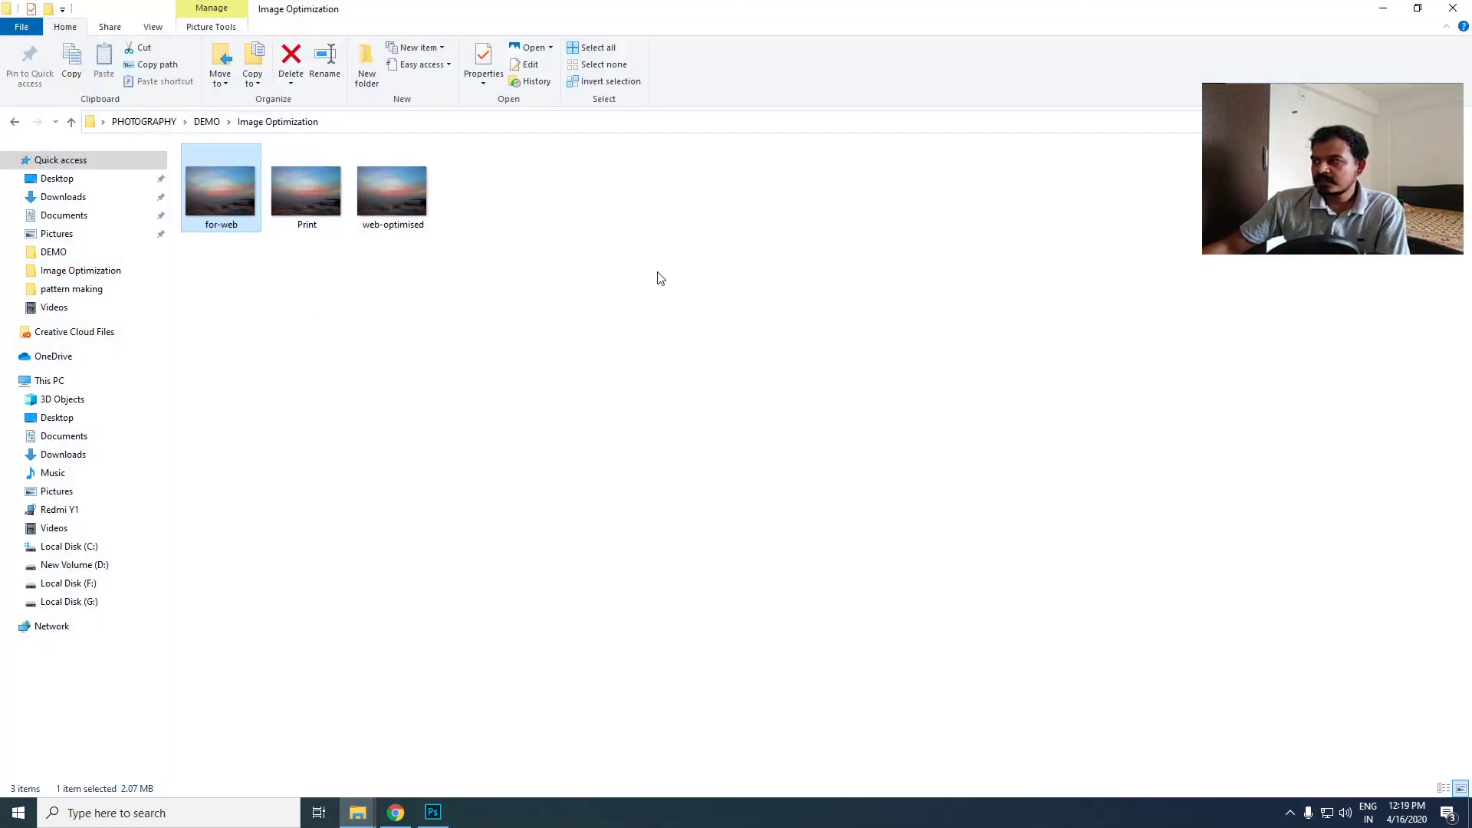
right_click(526, 223)
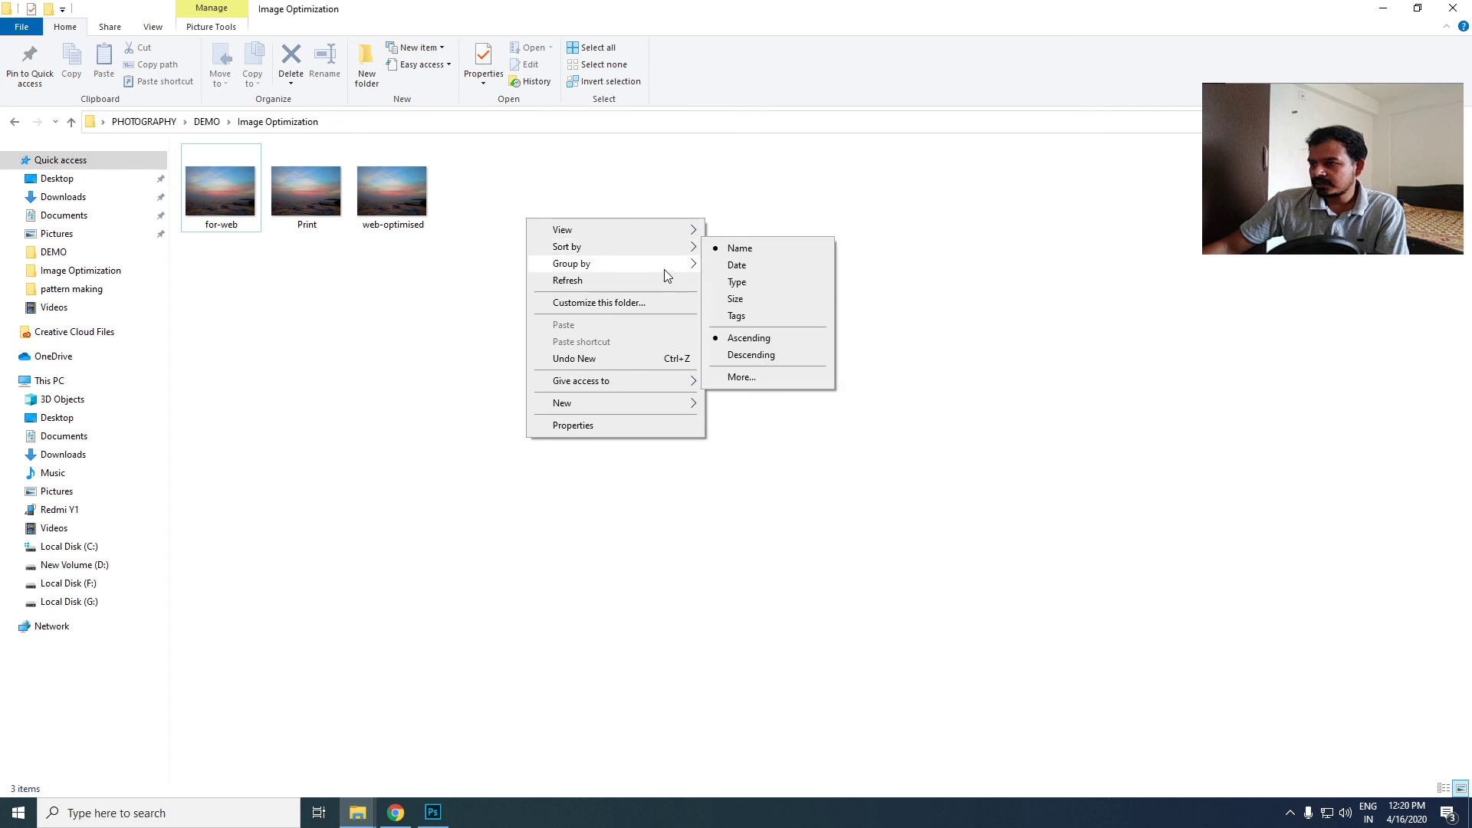
mouse_move(667, 230)
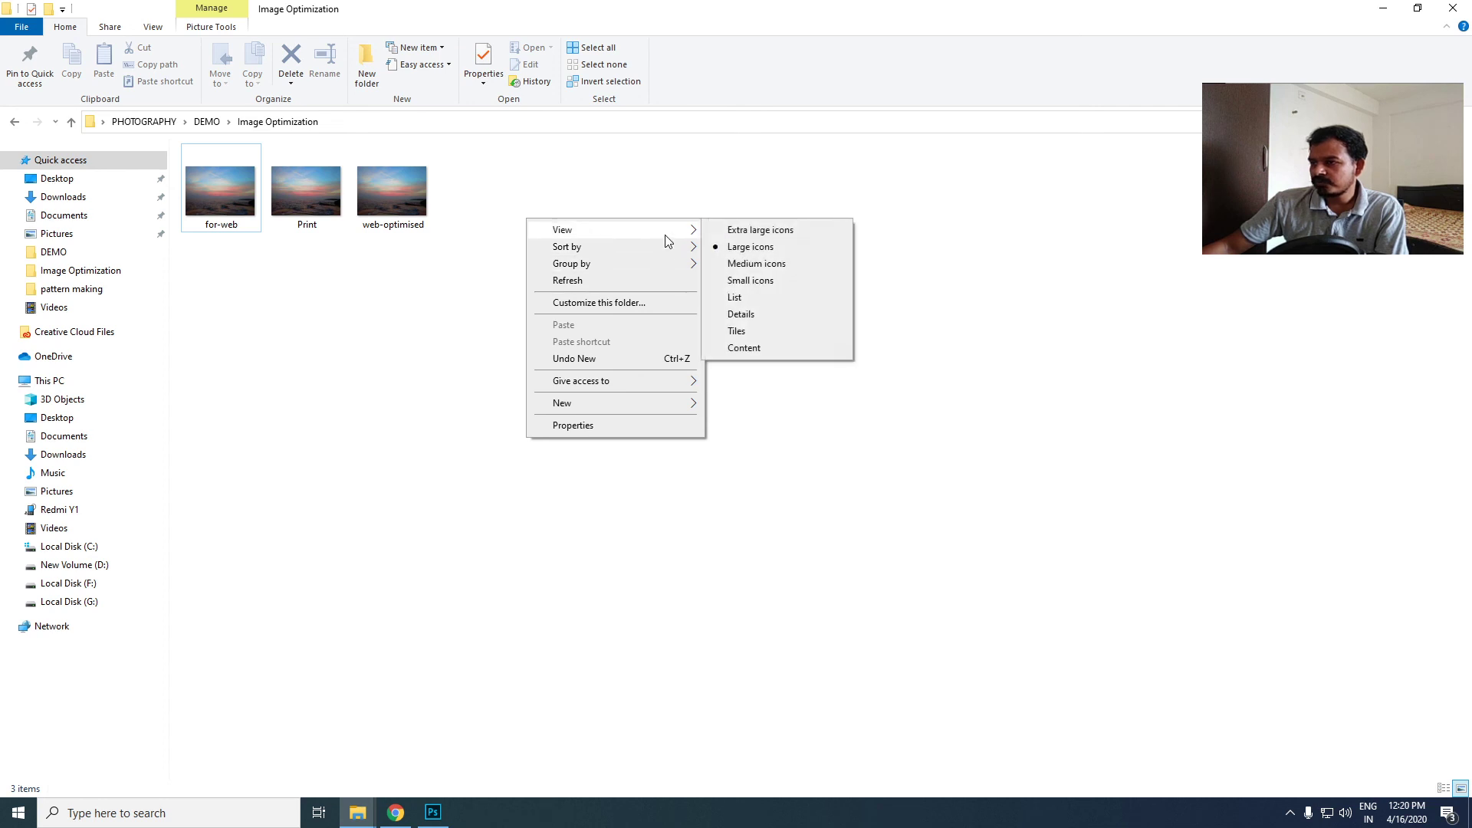
left_click(748, 318)
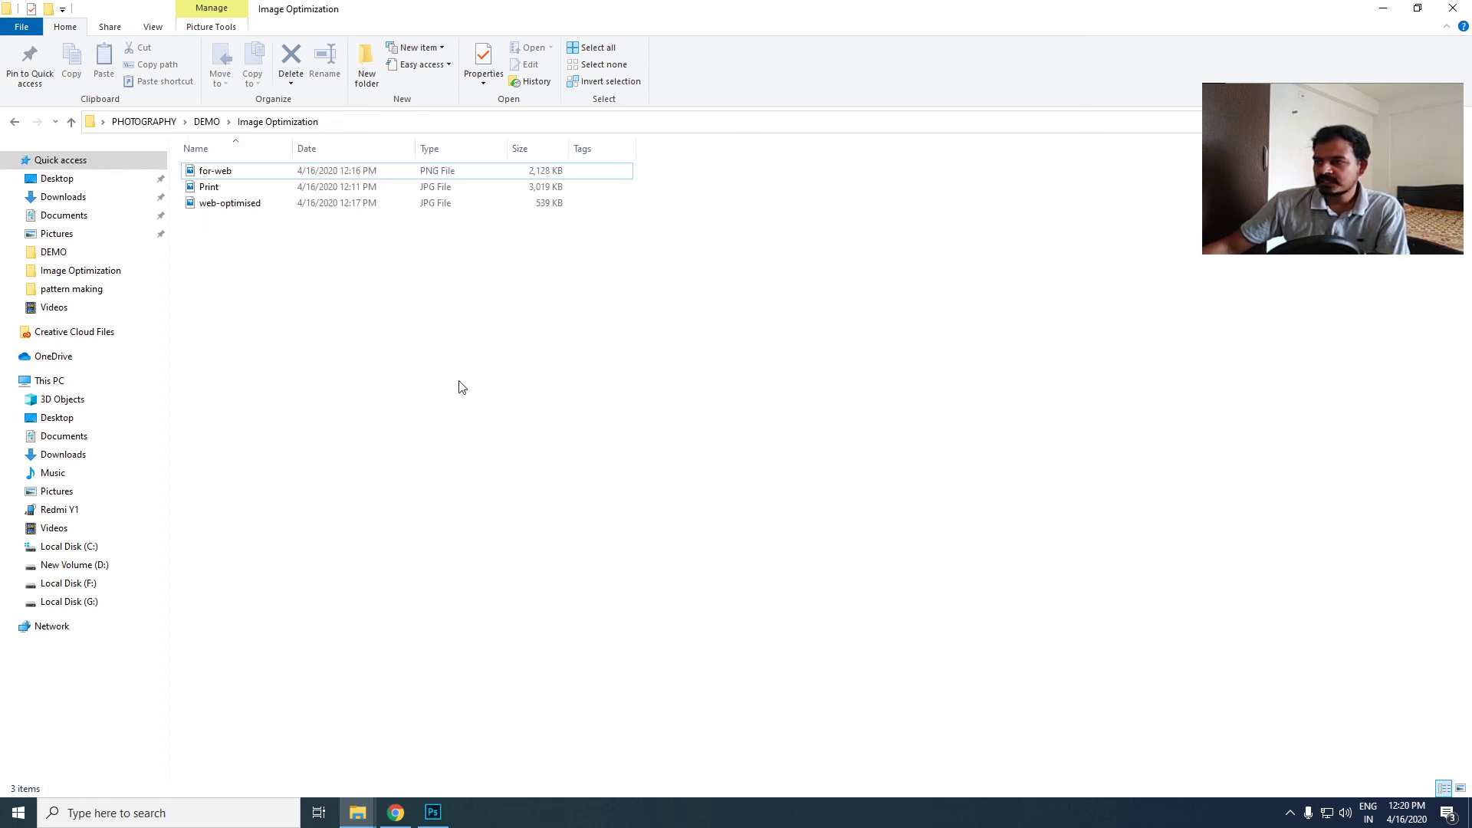
- Compare the file sizes of the Print, for-web and web-optimised images in the file list, and clear the selection
left_click_drag(605, 263, 375, 180)
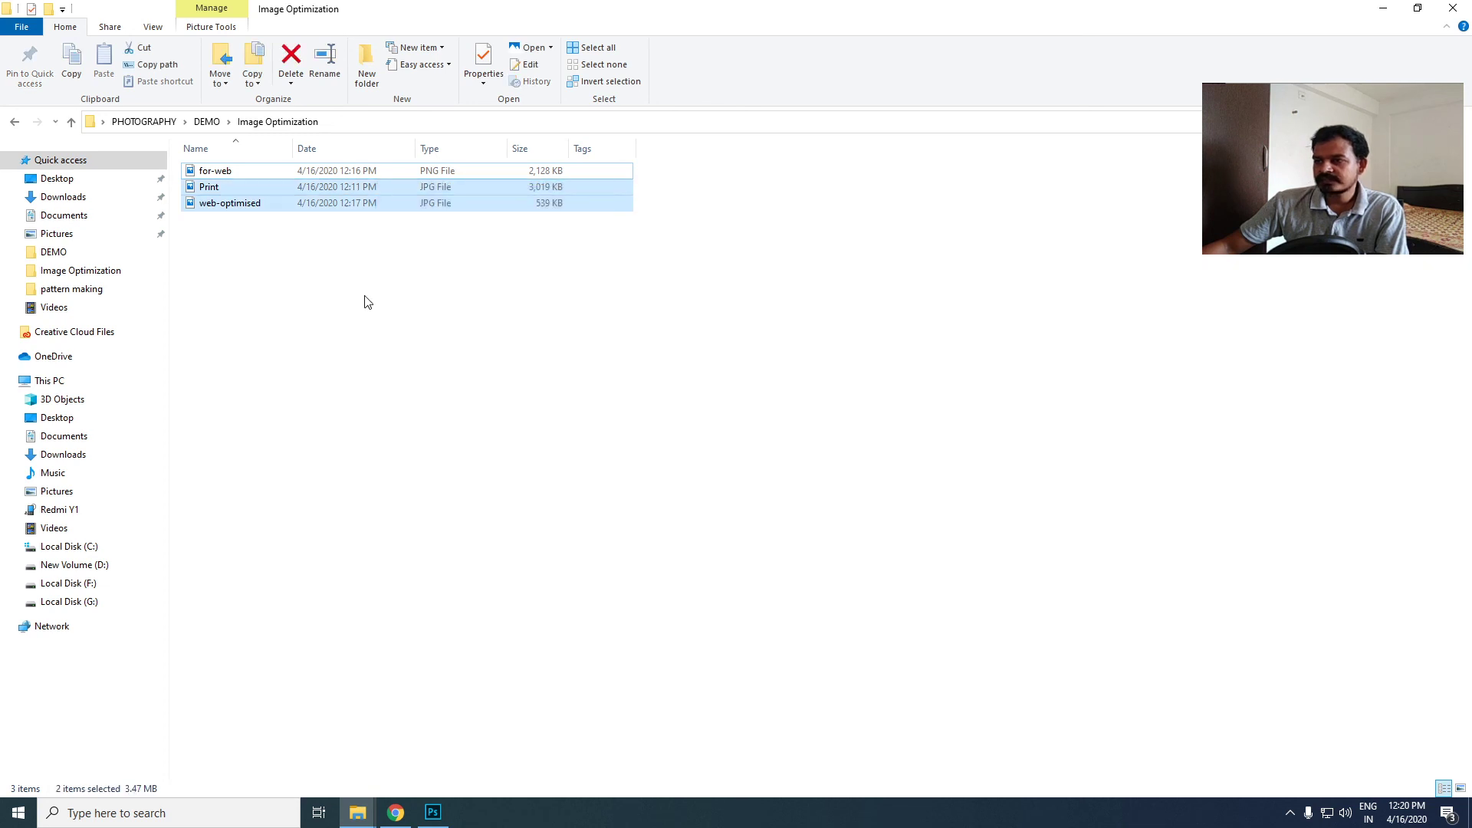
left_click(213, 187)
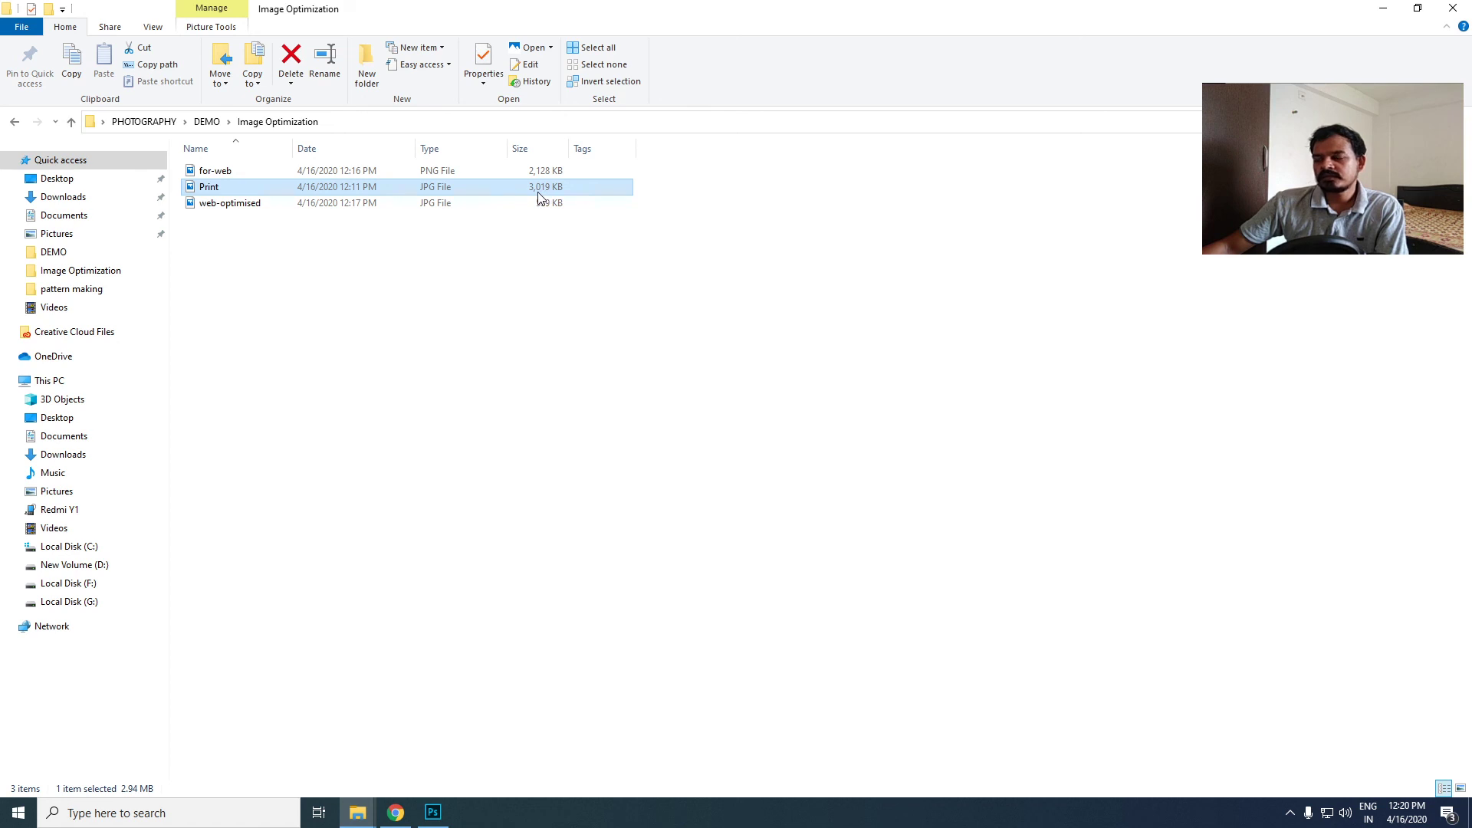
left_click(237, 170)
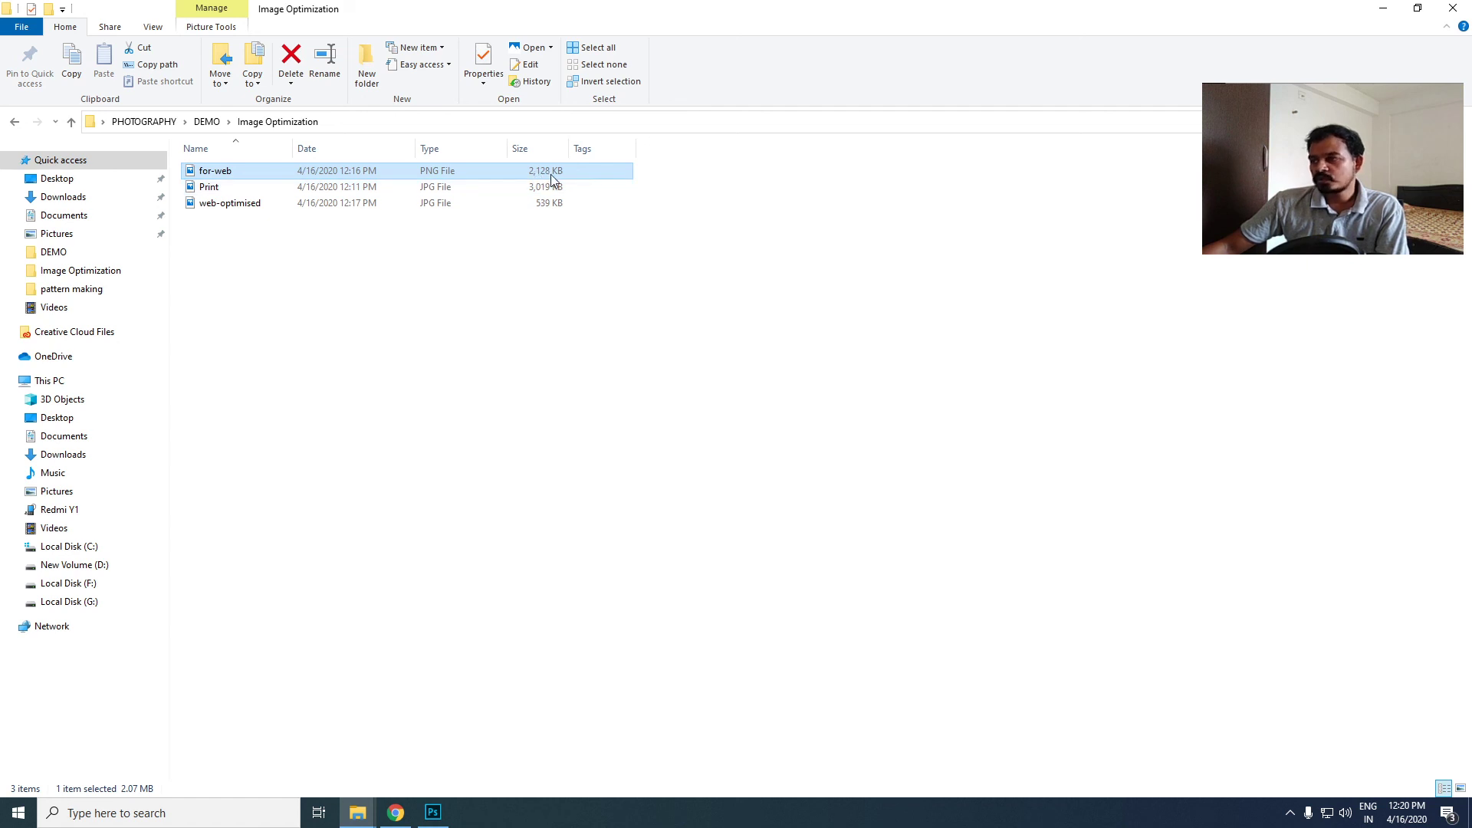
left_click(293, 203)
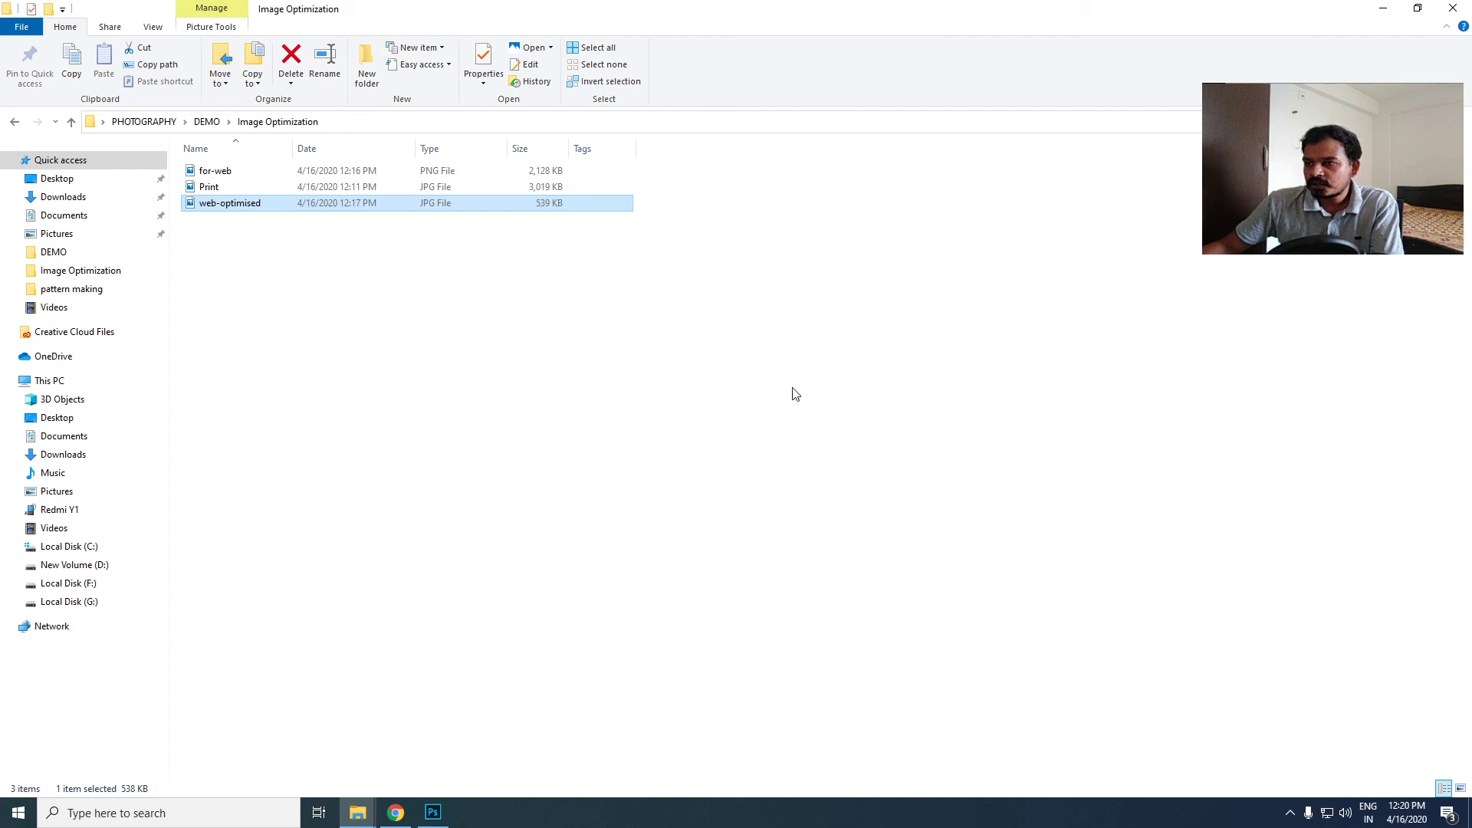
left_click_drag(829, 392, 394, 458)
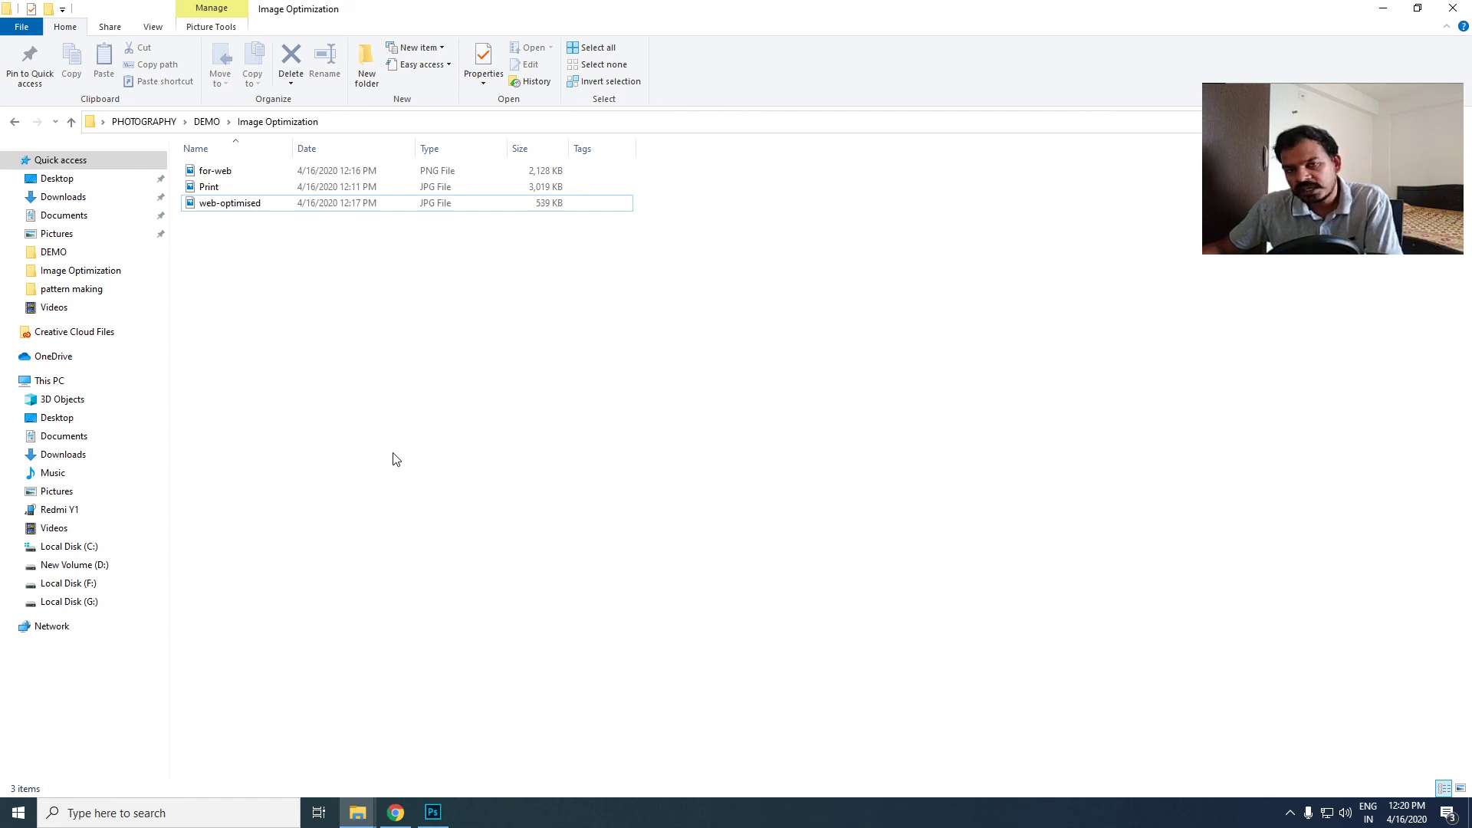
- Switch to Chrome and review the posts in the PG MVED SEM 02 class stream in Google Classroom
left_click(395, 812)
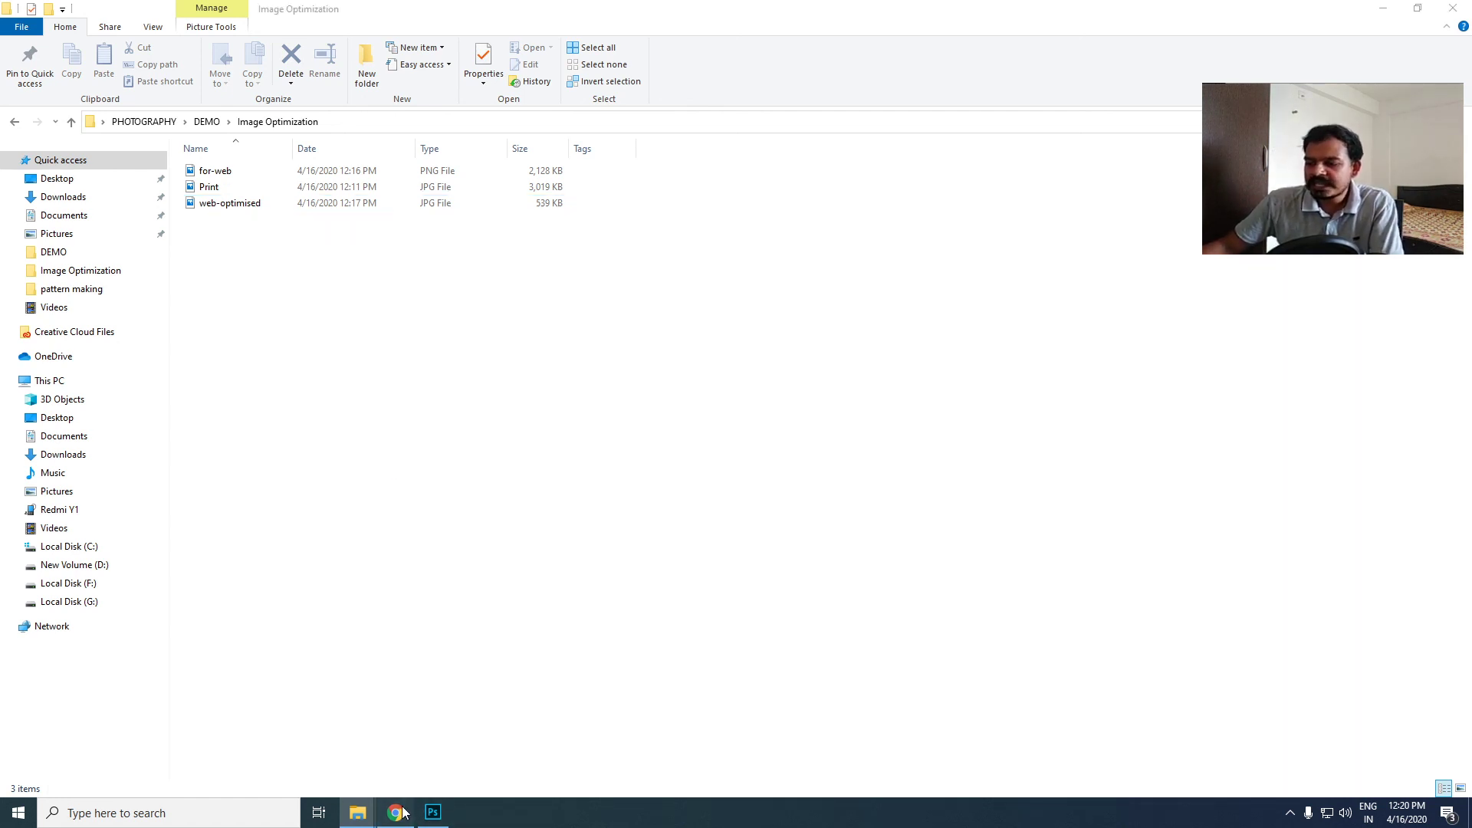
scroll(680, 401, "down", 3)
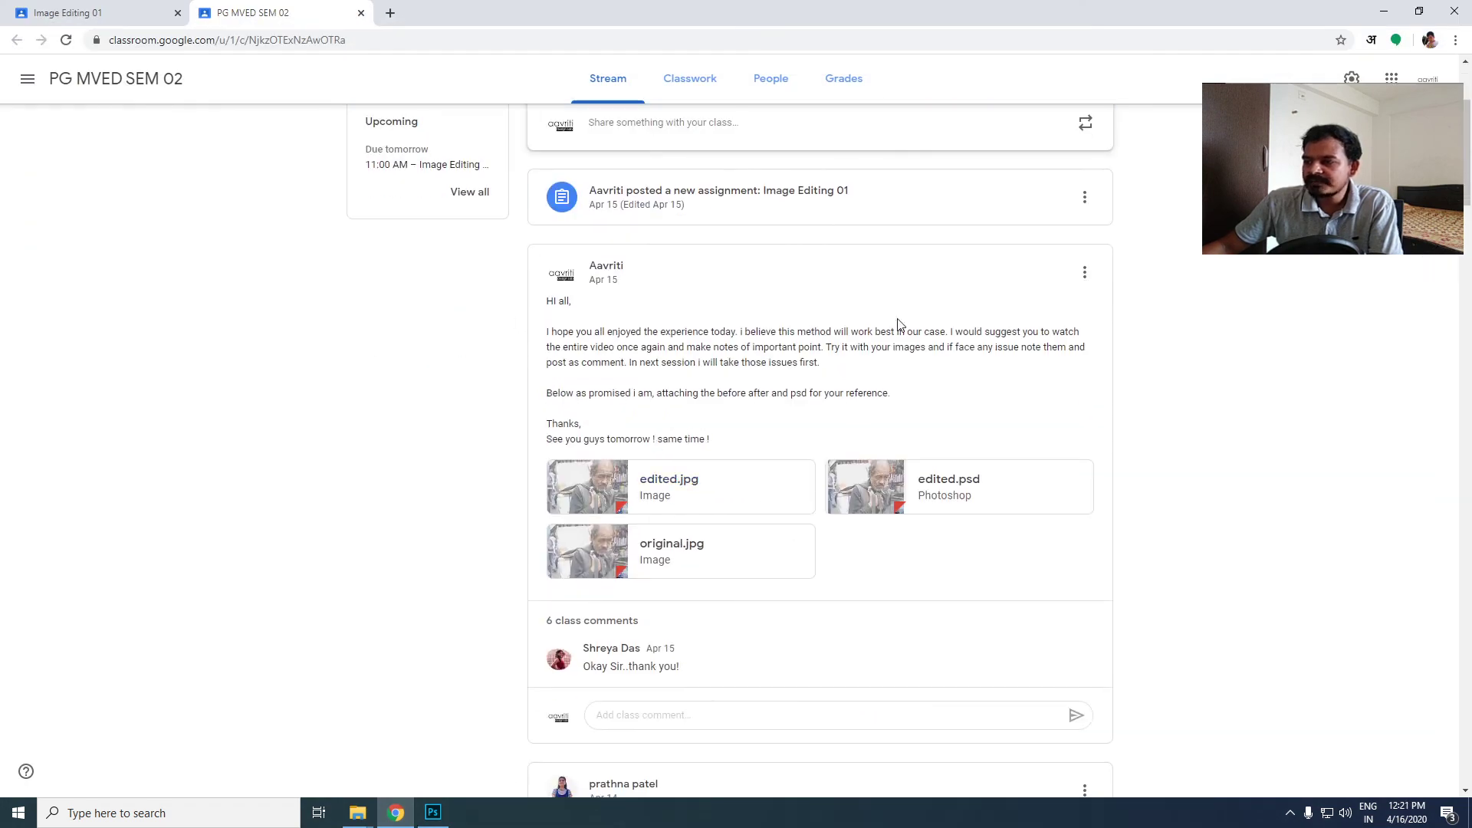
scroll(724, 371, "up", 3)
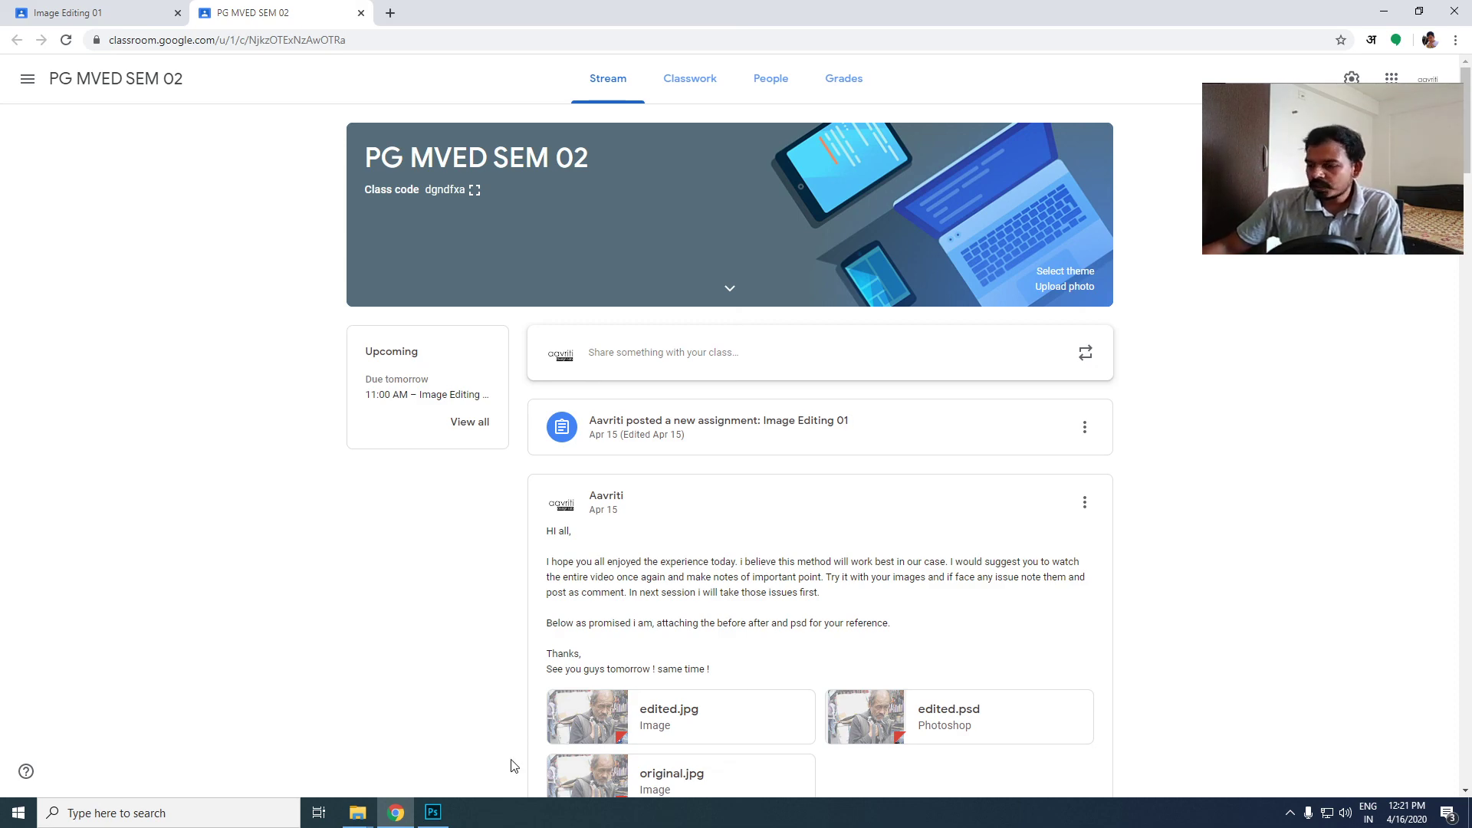
- Switch to Photoshop and compare the photo before and after correction by hiding and showing Group 1
left_click(433, 812)
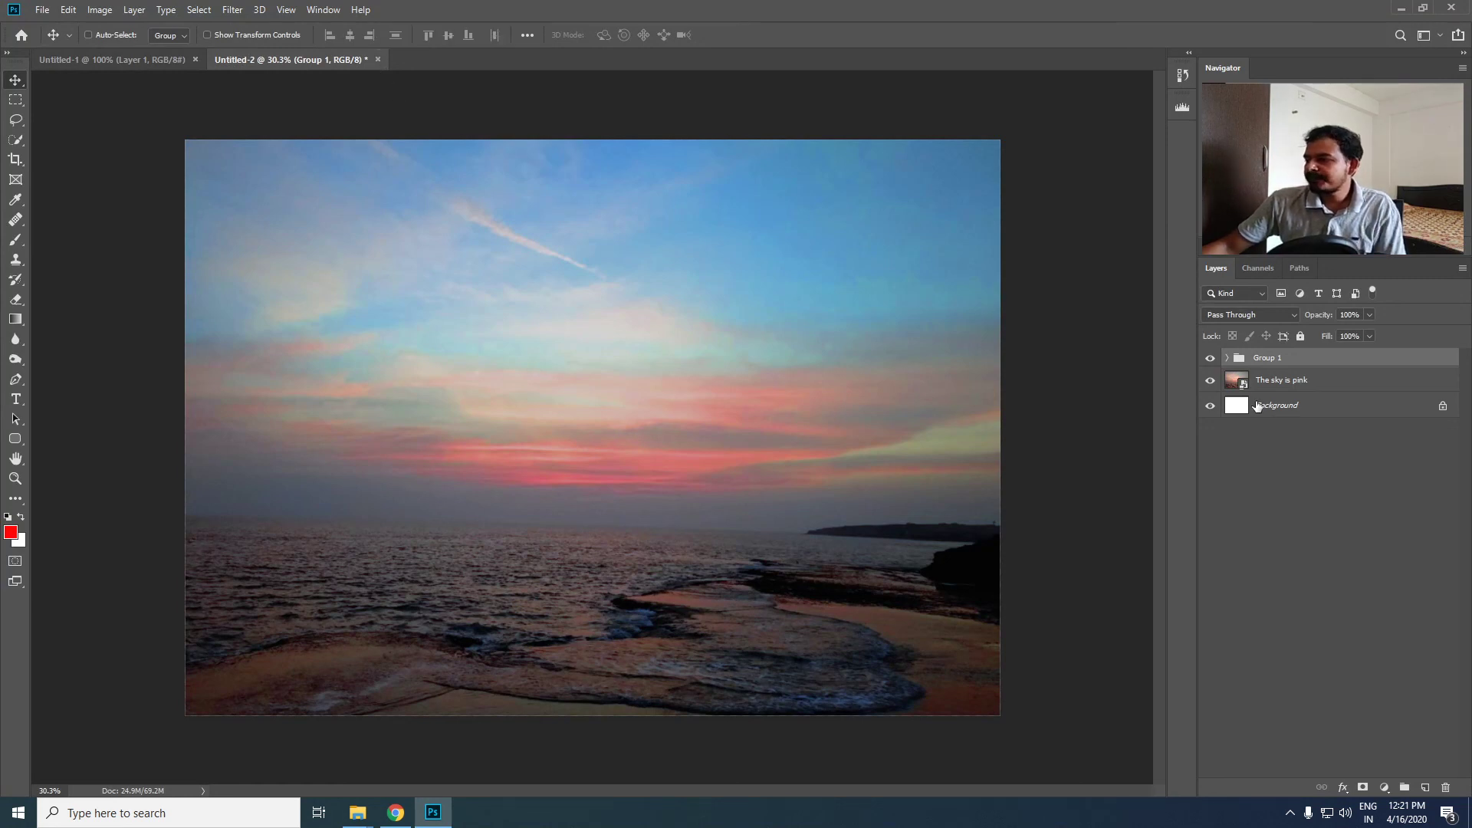
key("ctrl")
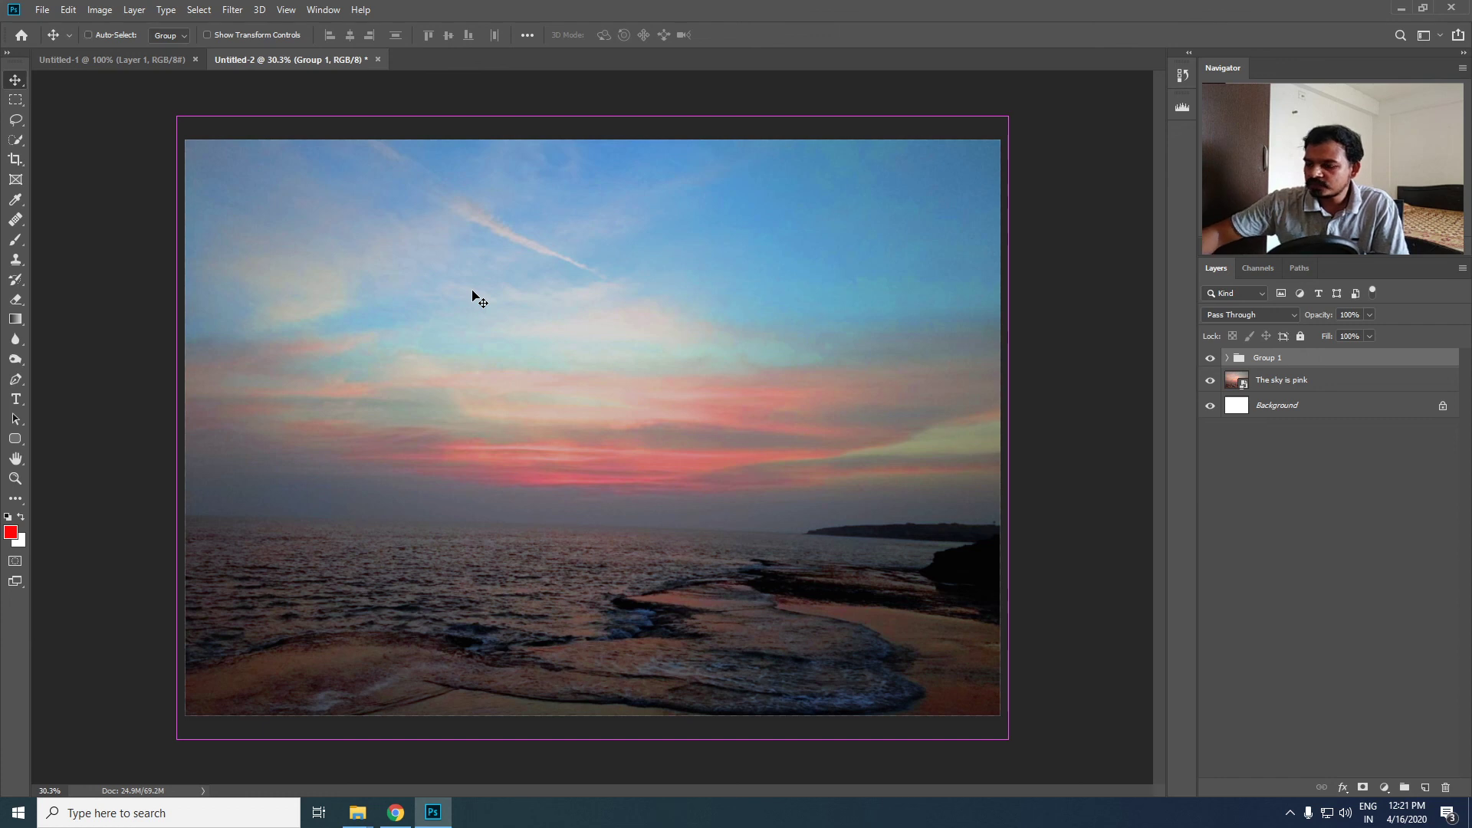
left_click(1209, 360)
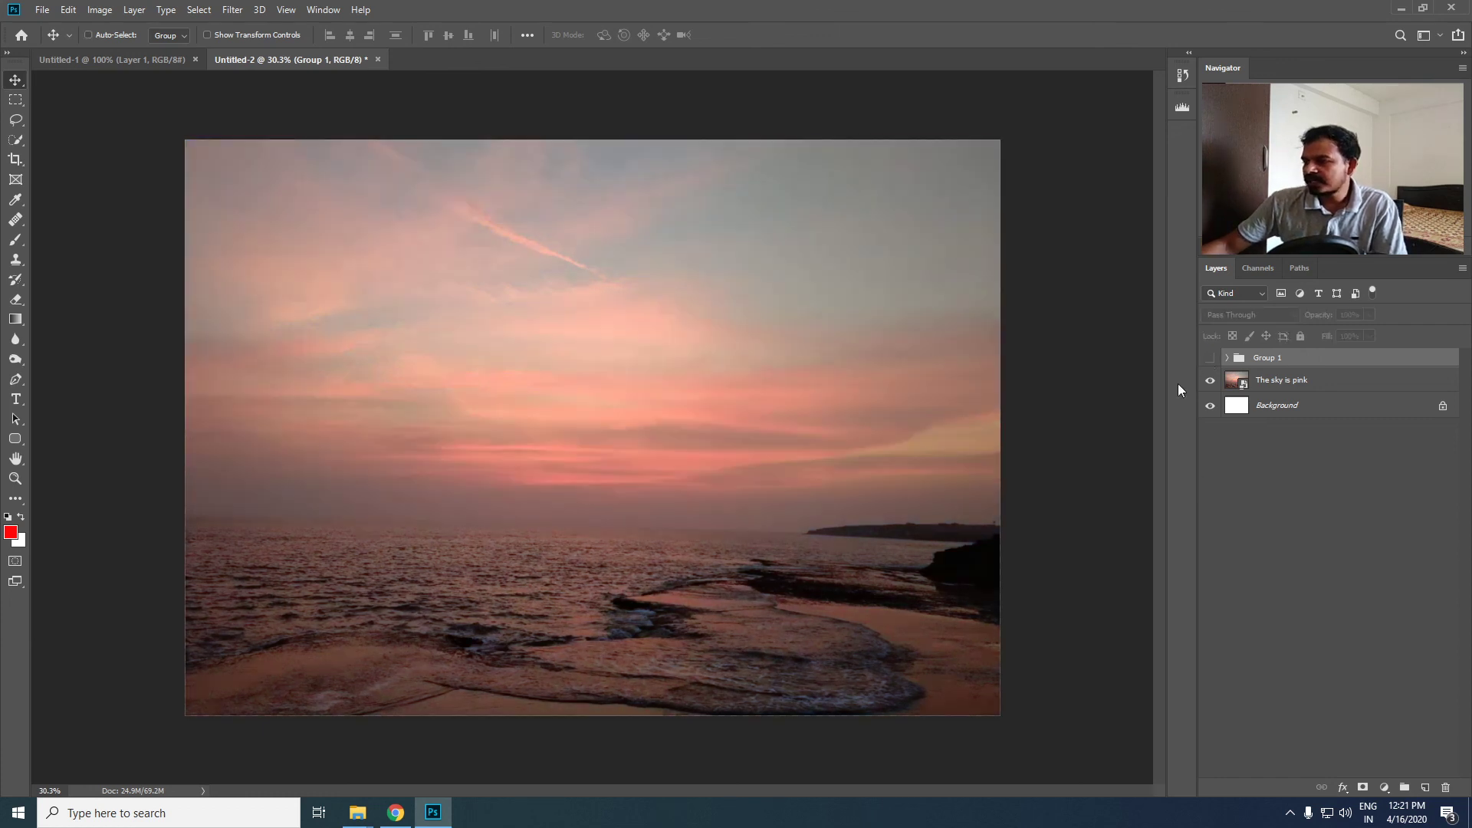
left_click(1210, 358)
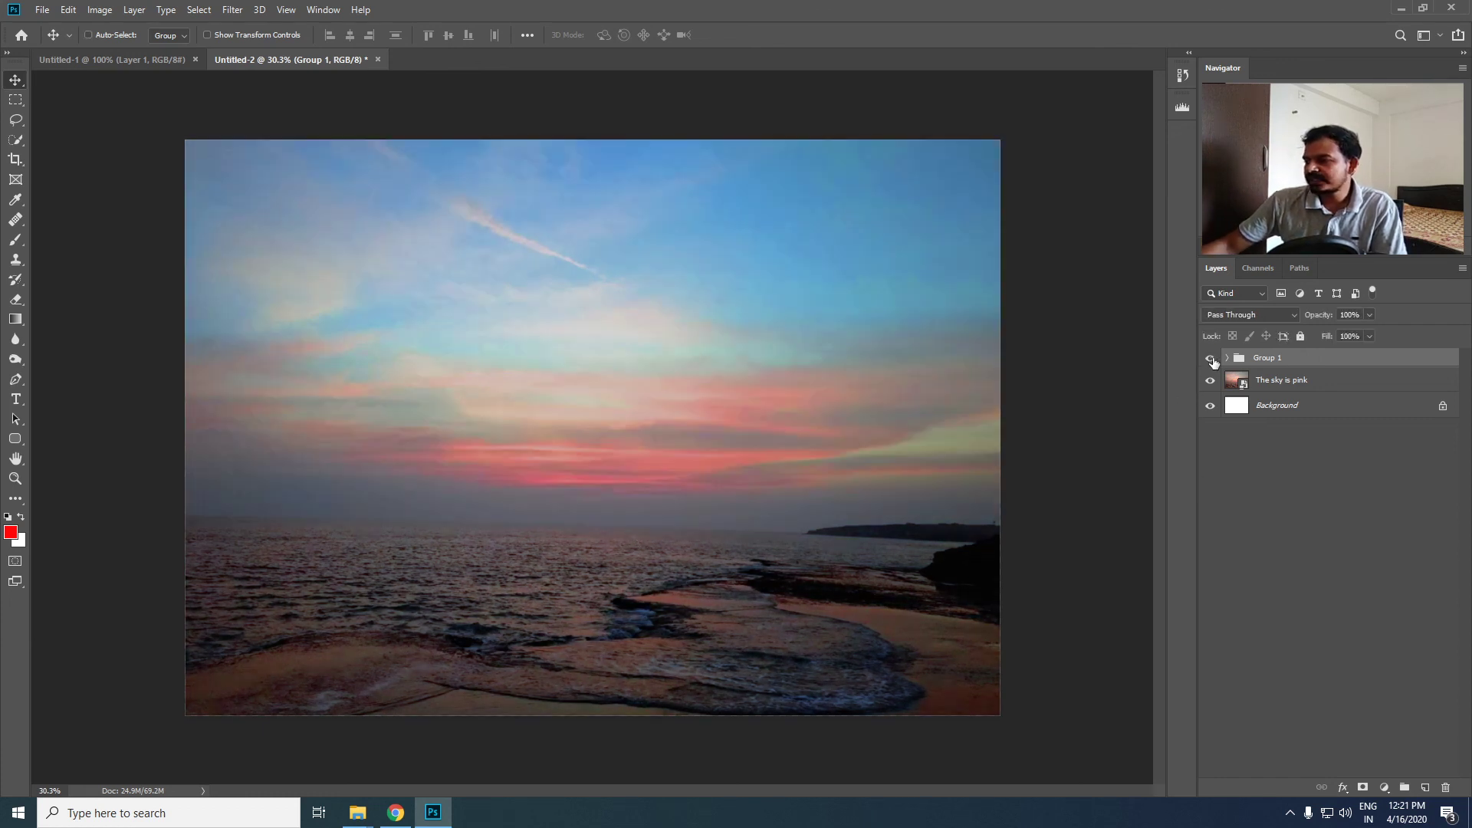
- Expand Group 1 and review its Hue/Saturation, Selective Color, Levels and Curves adjustment layers one by one
left_click(1227, 358)
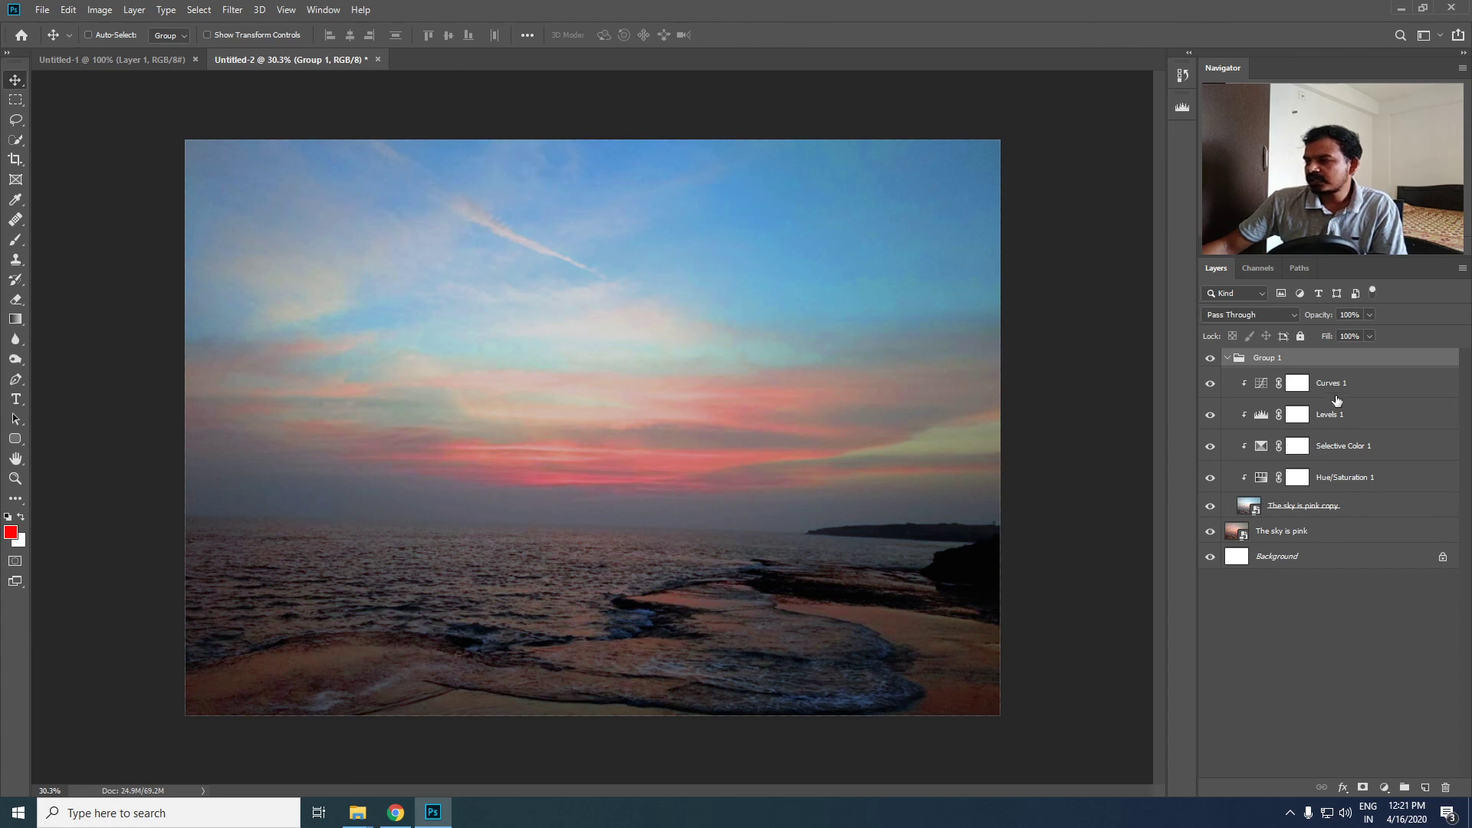
left_click(1430, 481)
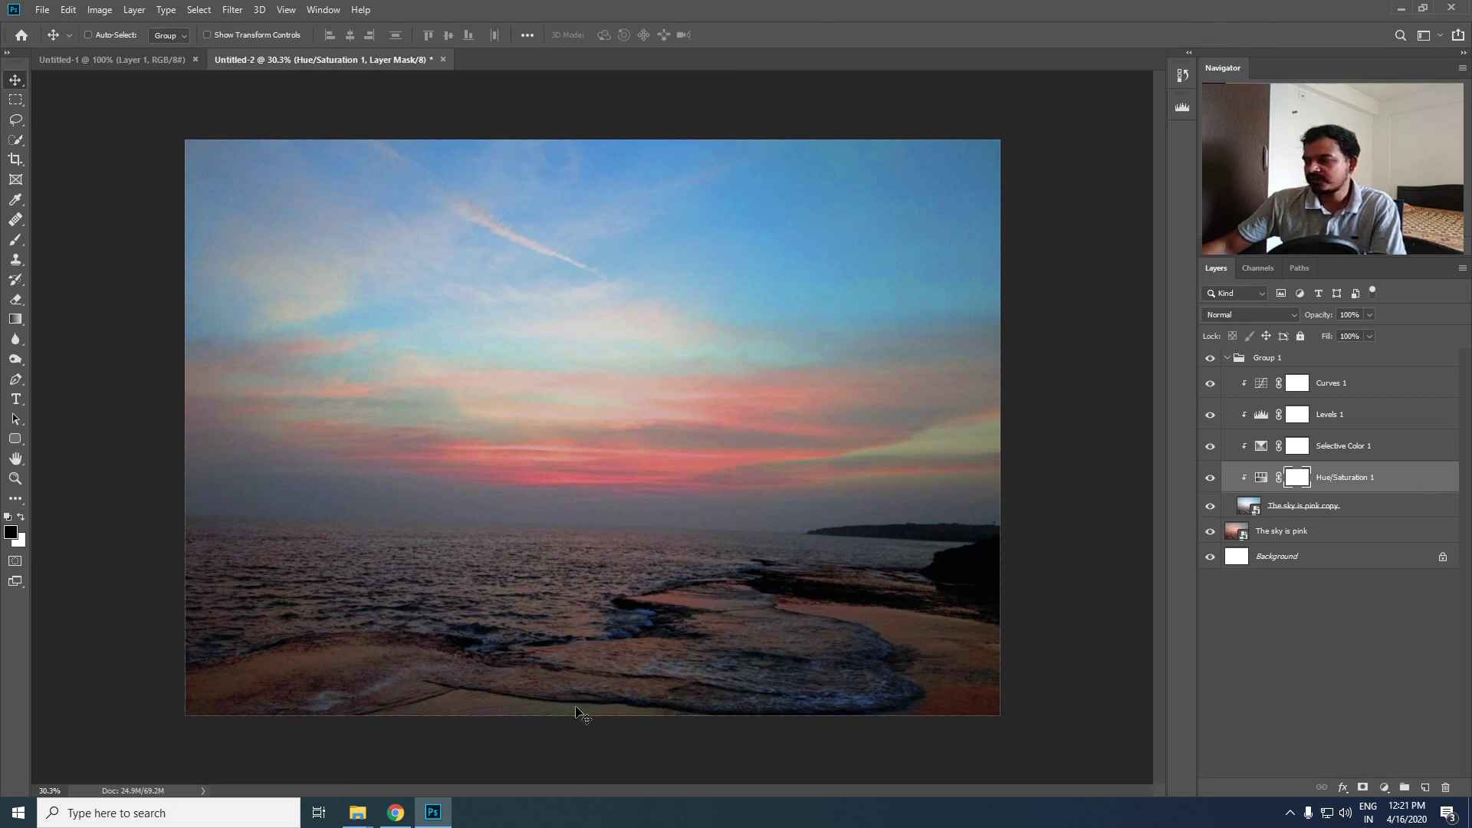
left_click(1384, 452)
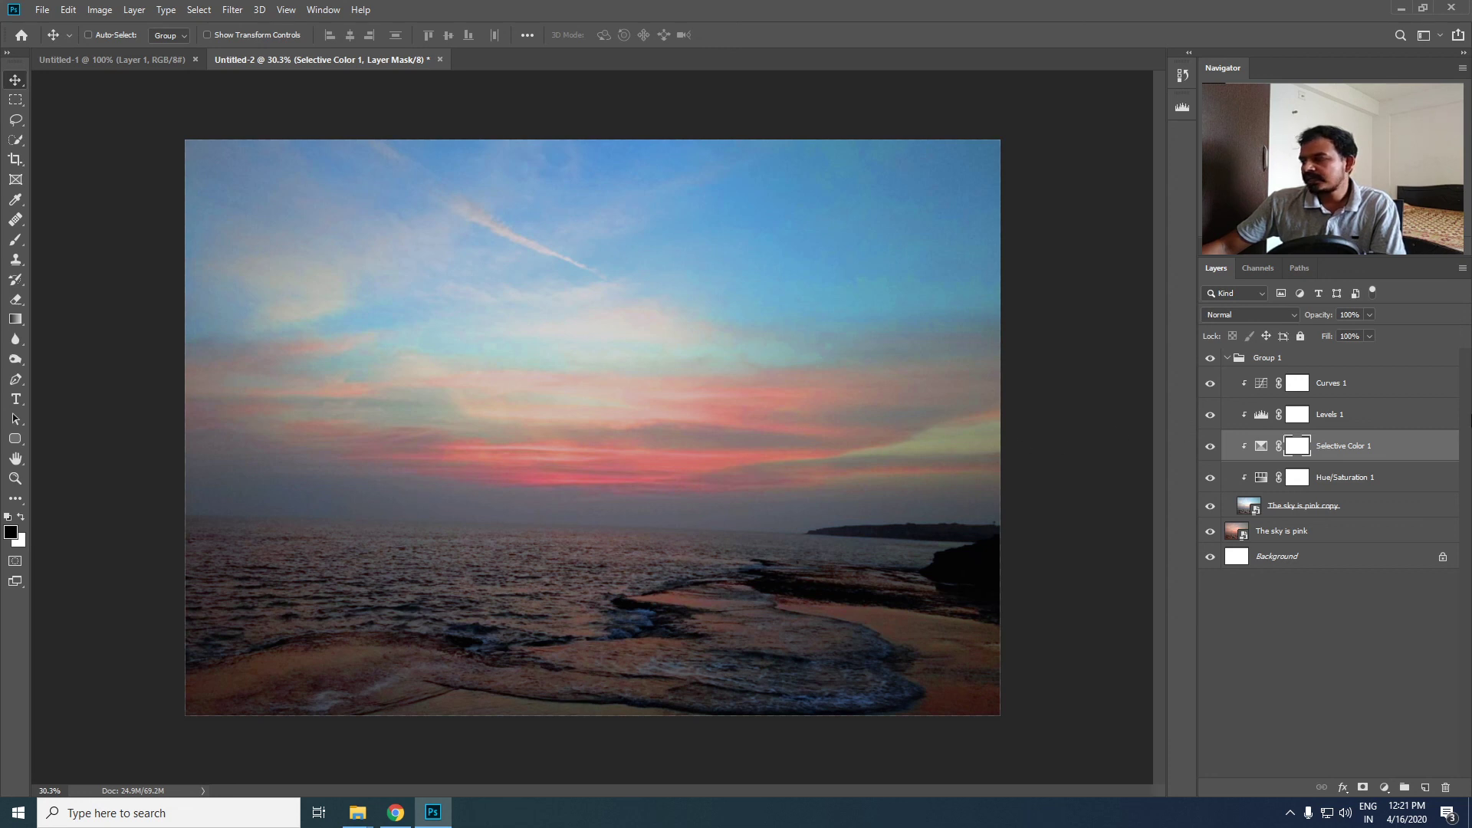
left_click(1407, 420)
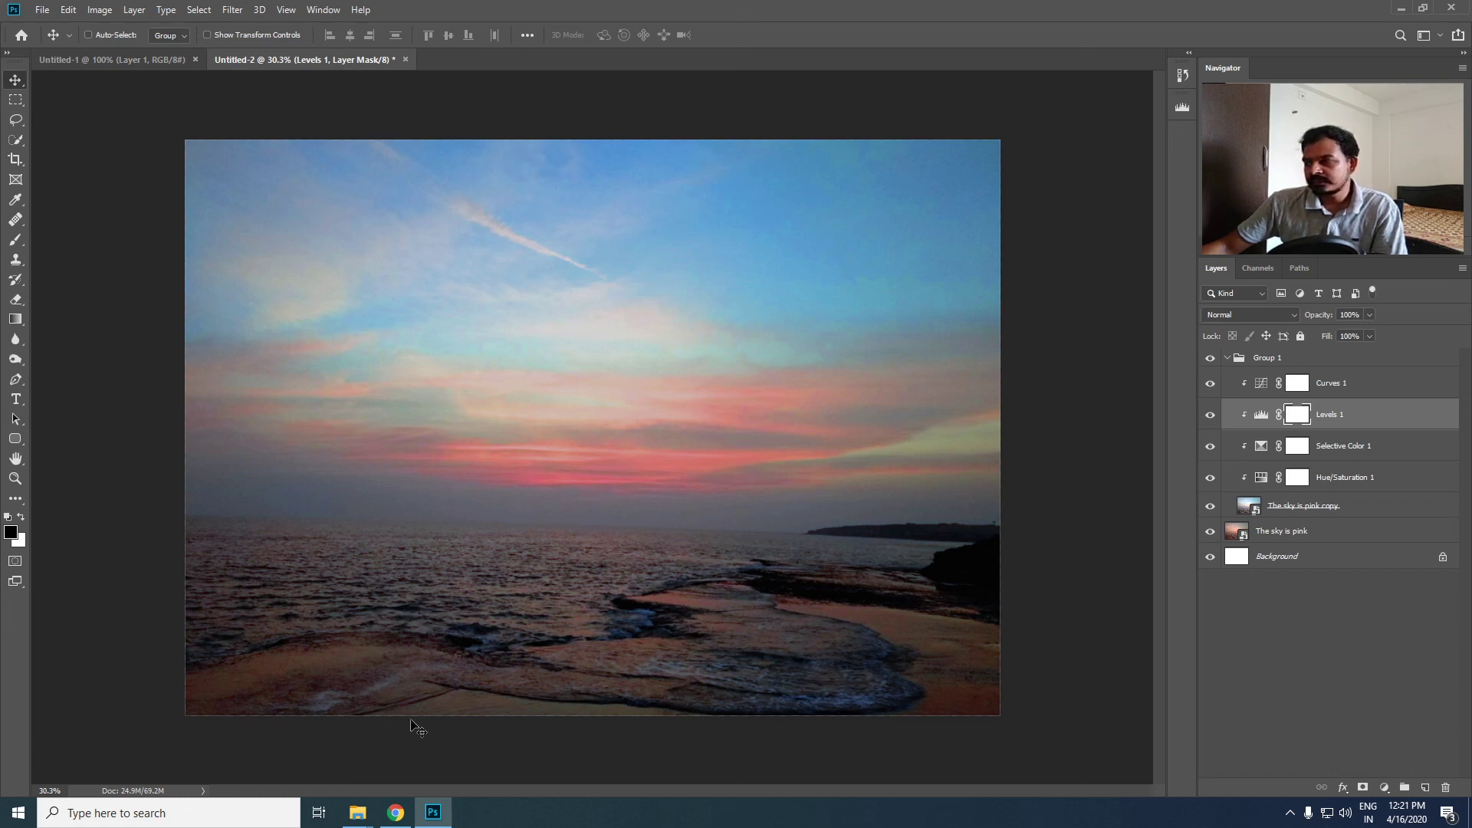
left_click(1399, 384)
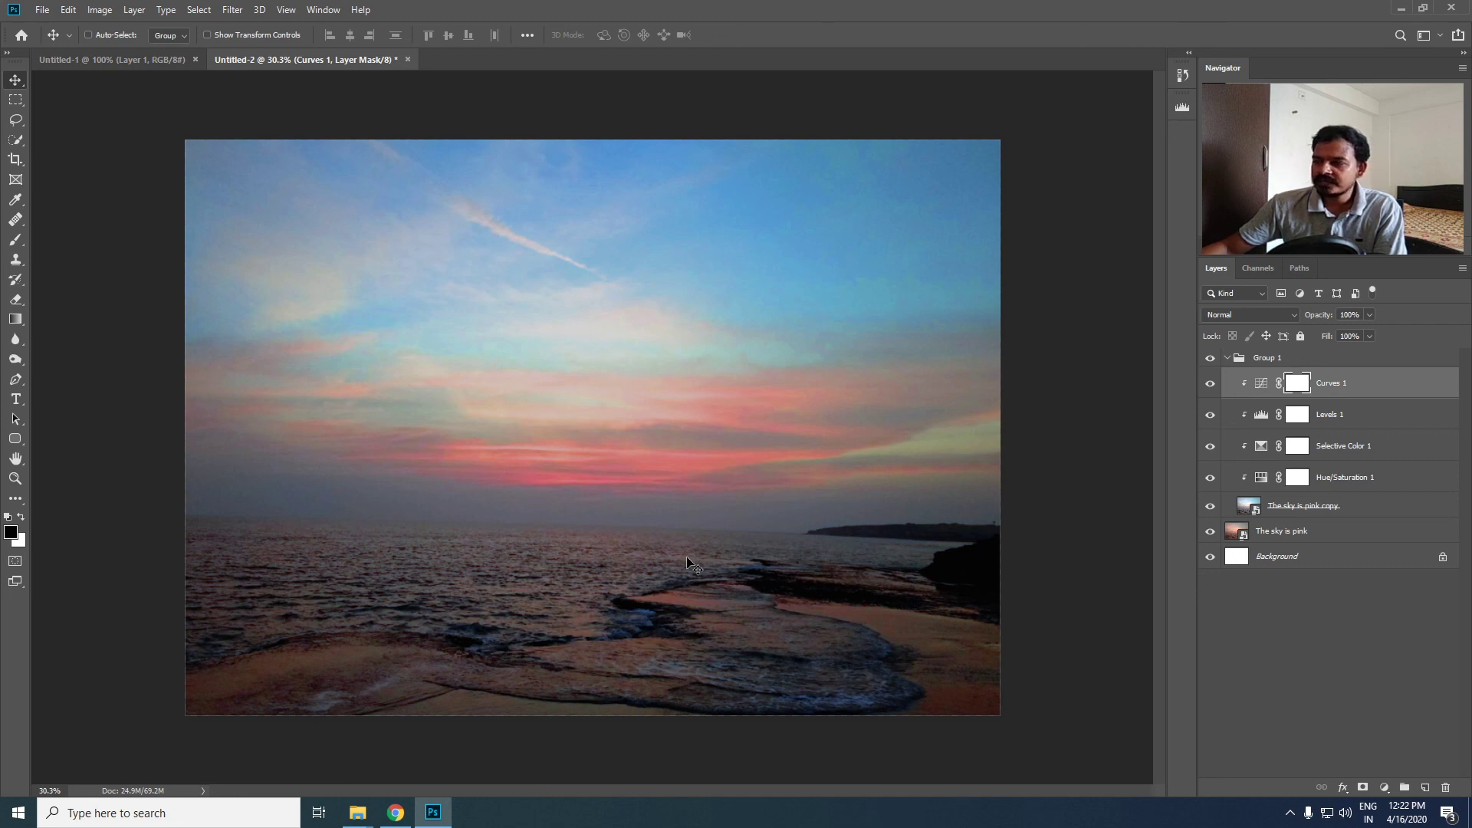
- Collapse Group 1 and toggle its visibility off and on to show the original against the corrected image
left_click(1228, 358)
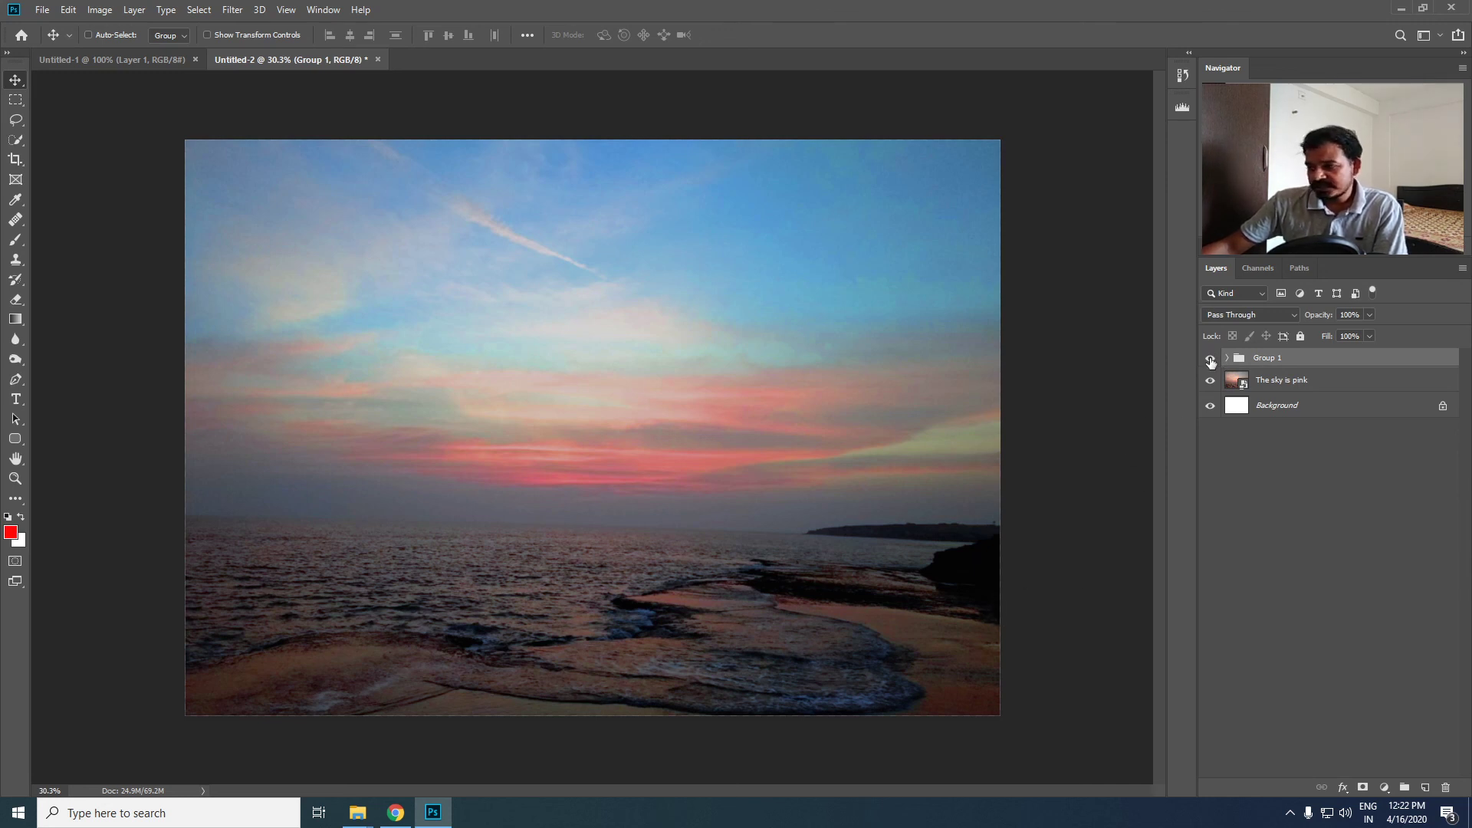
left_click(1211, 359)
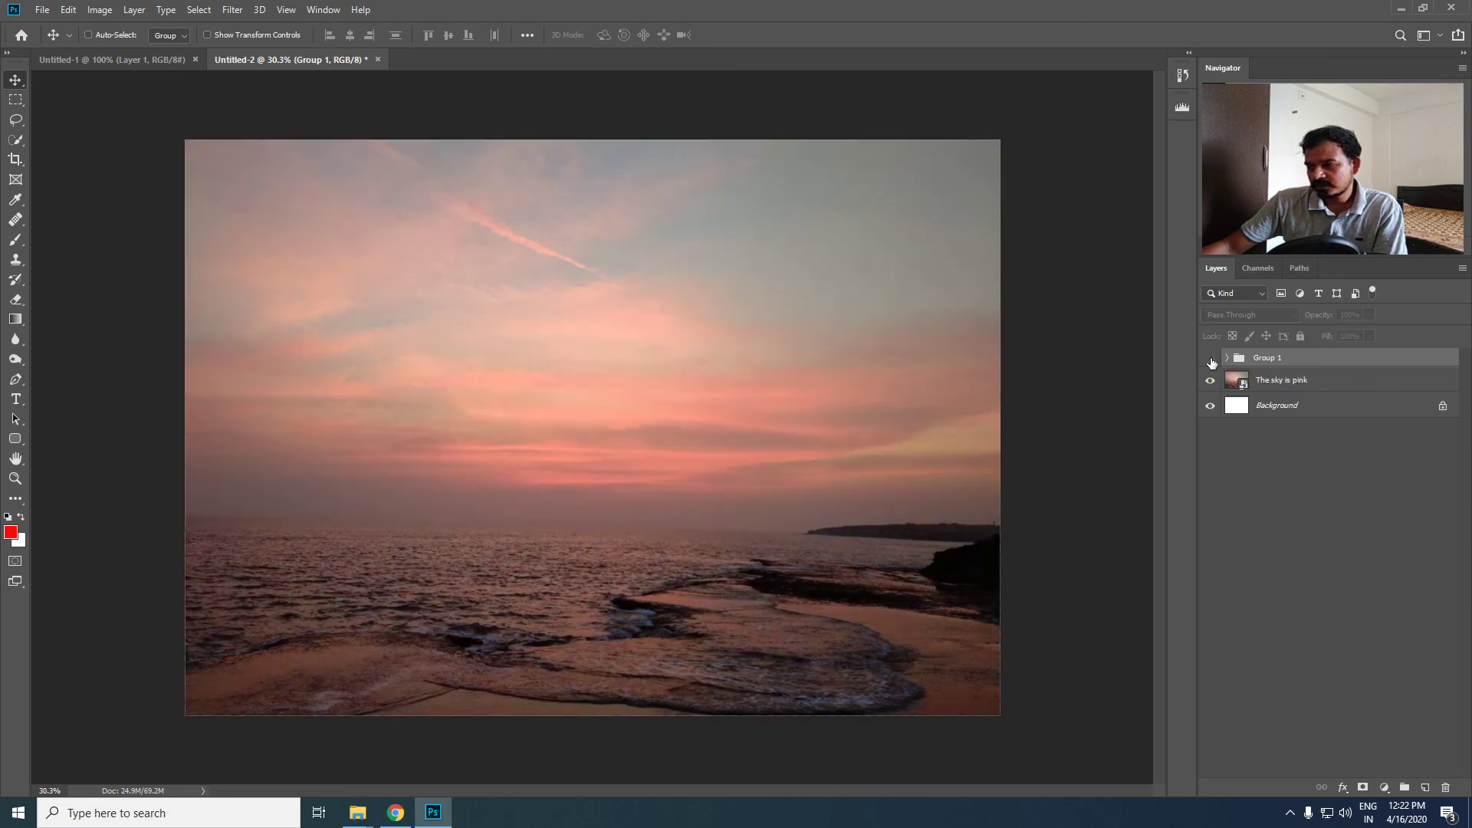
left_click(1210, 360)
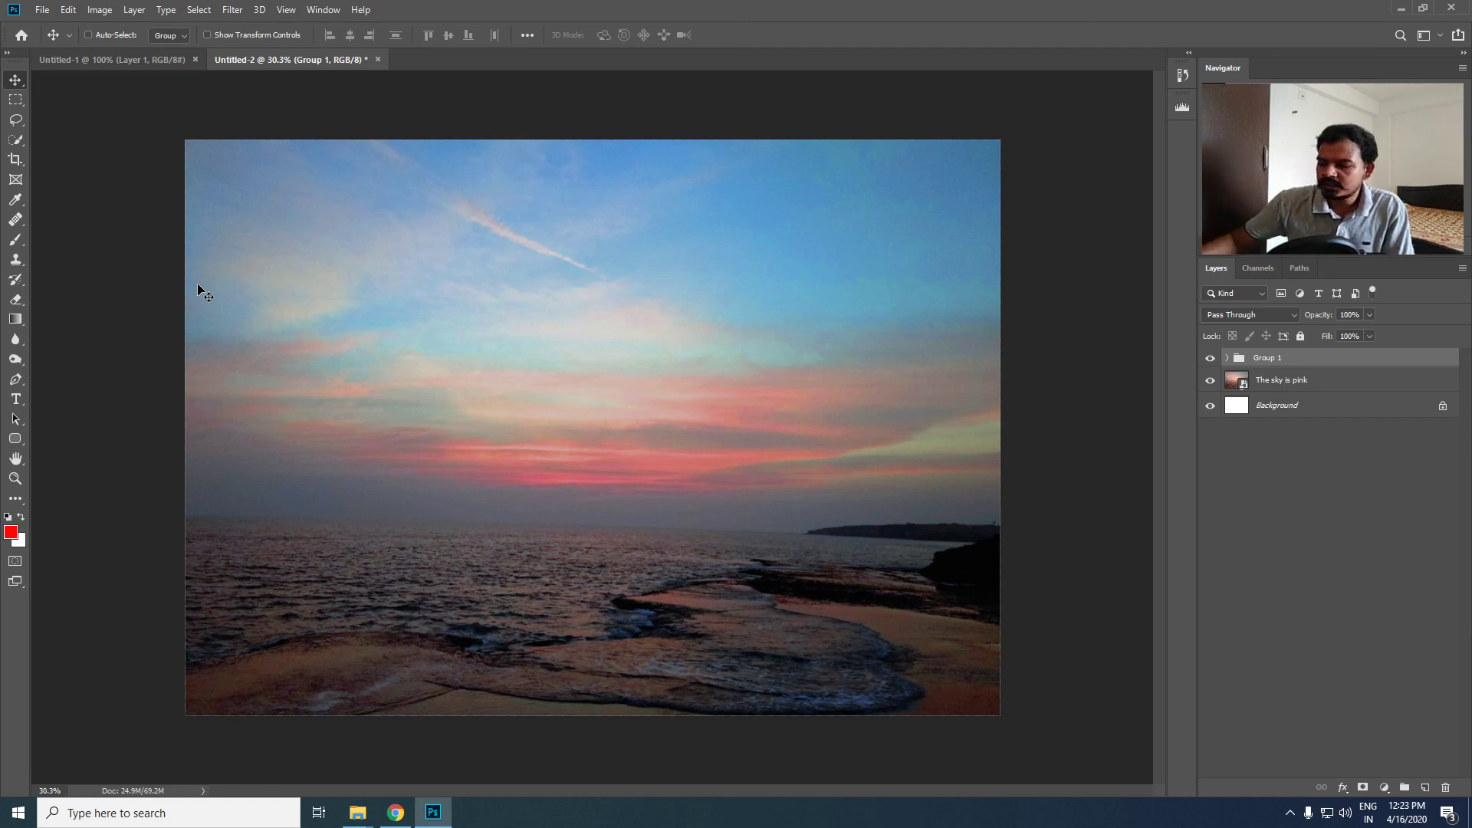
- Switch to Google Classroom in Chrome, open the Image Editing 01 assignment, and review the student submissions
left_click(395, 812)
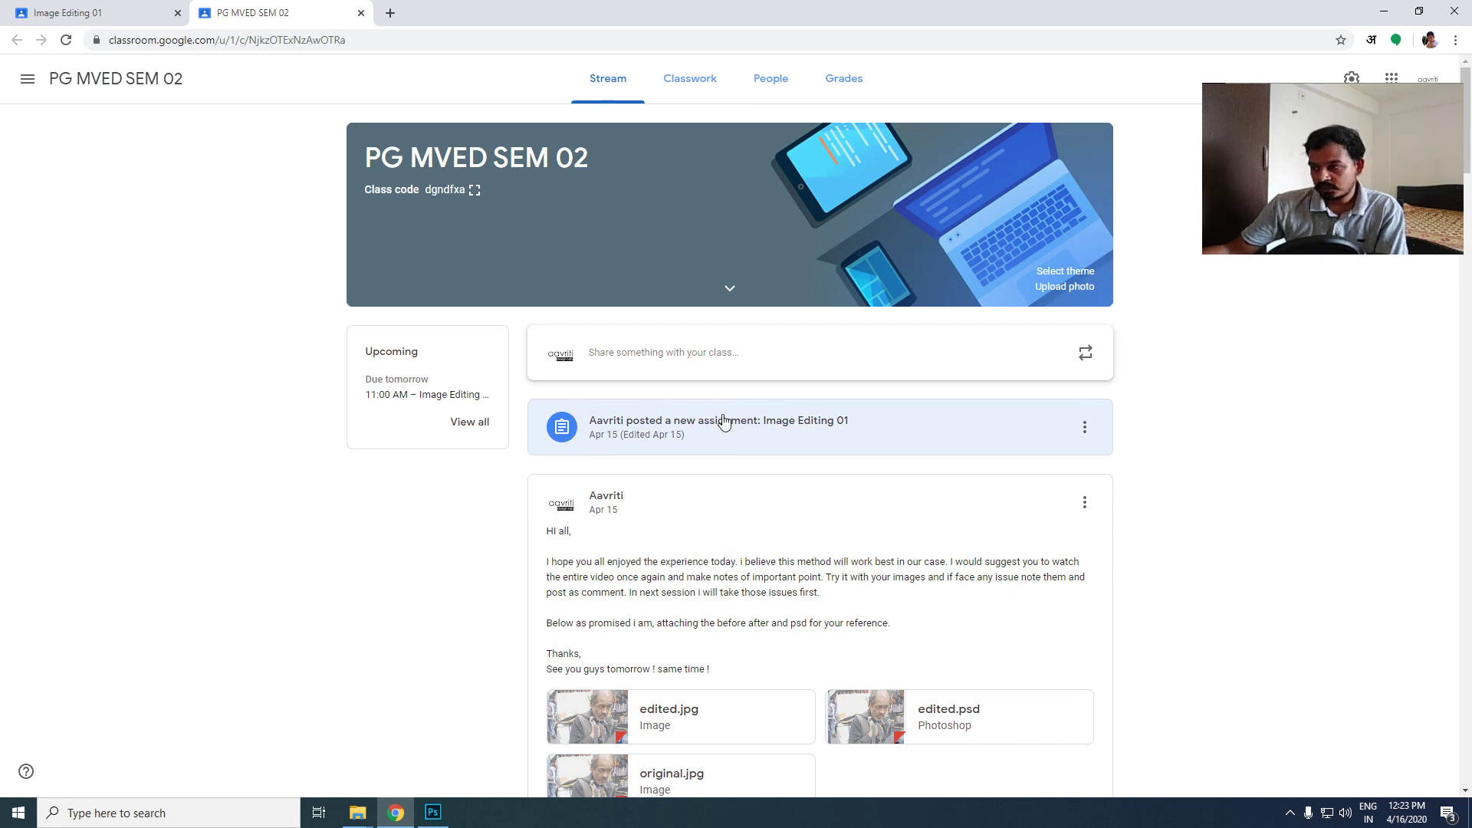
left_click(934, 437)
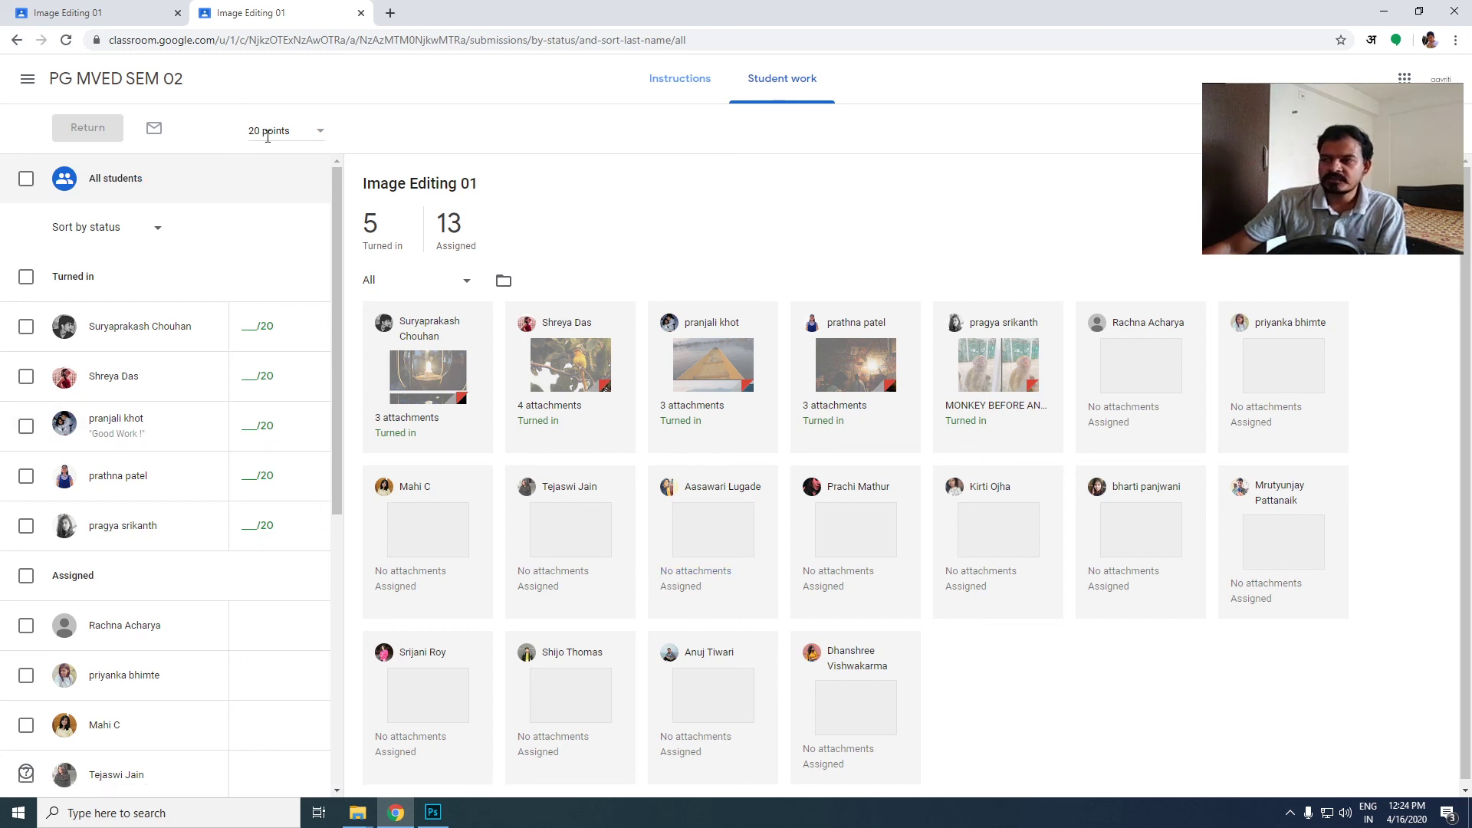
scroll(222, 499, "down", 3)
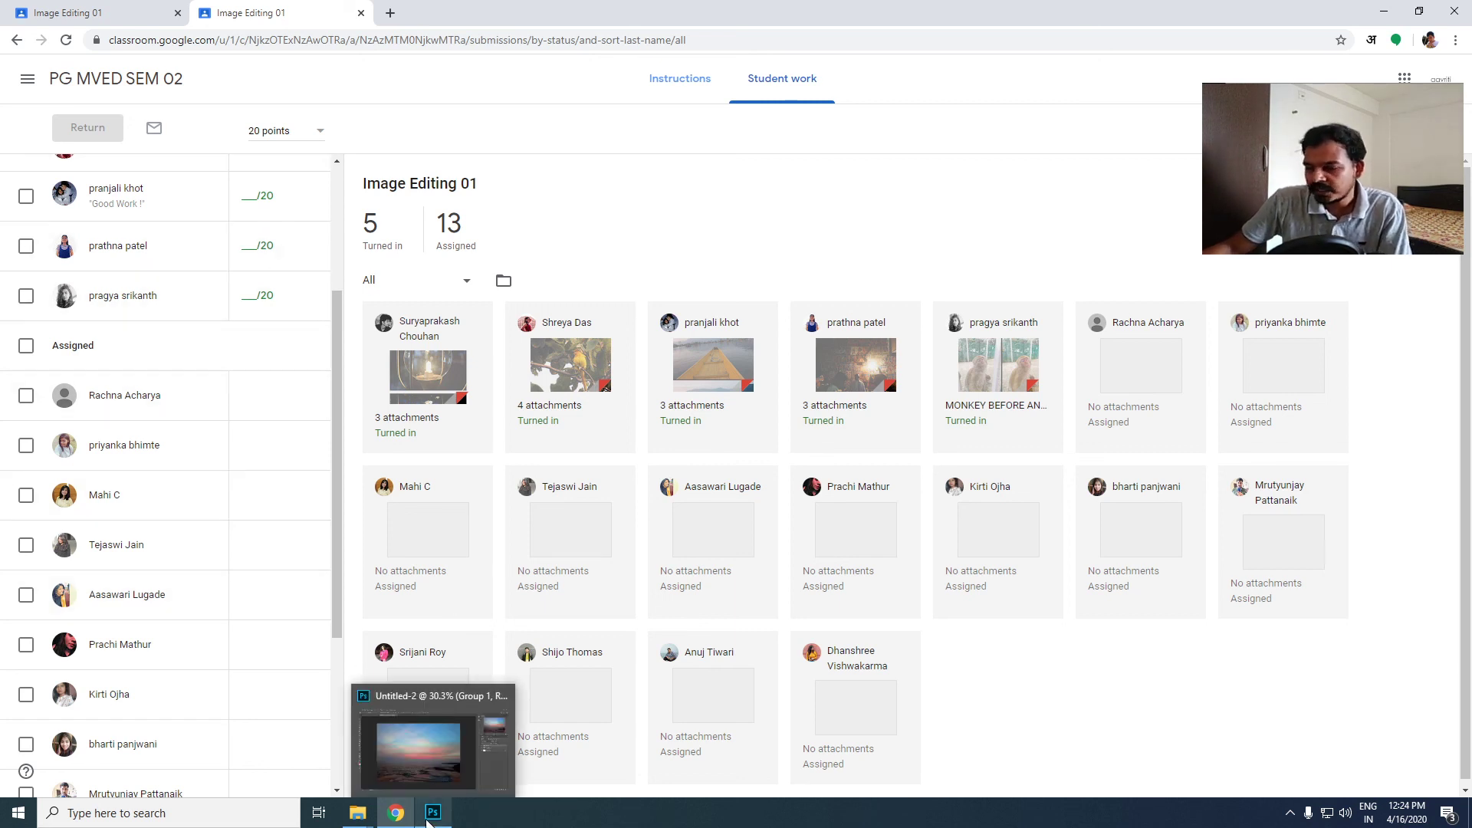
- Leave the class page, switch to the YouTube Studio live dashboard, and end the stream
left_click(432, 814)
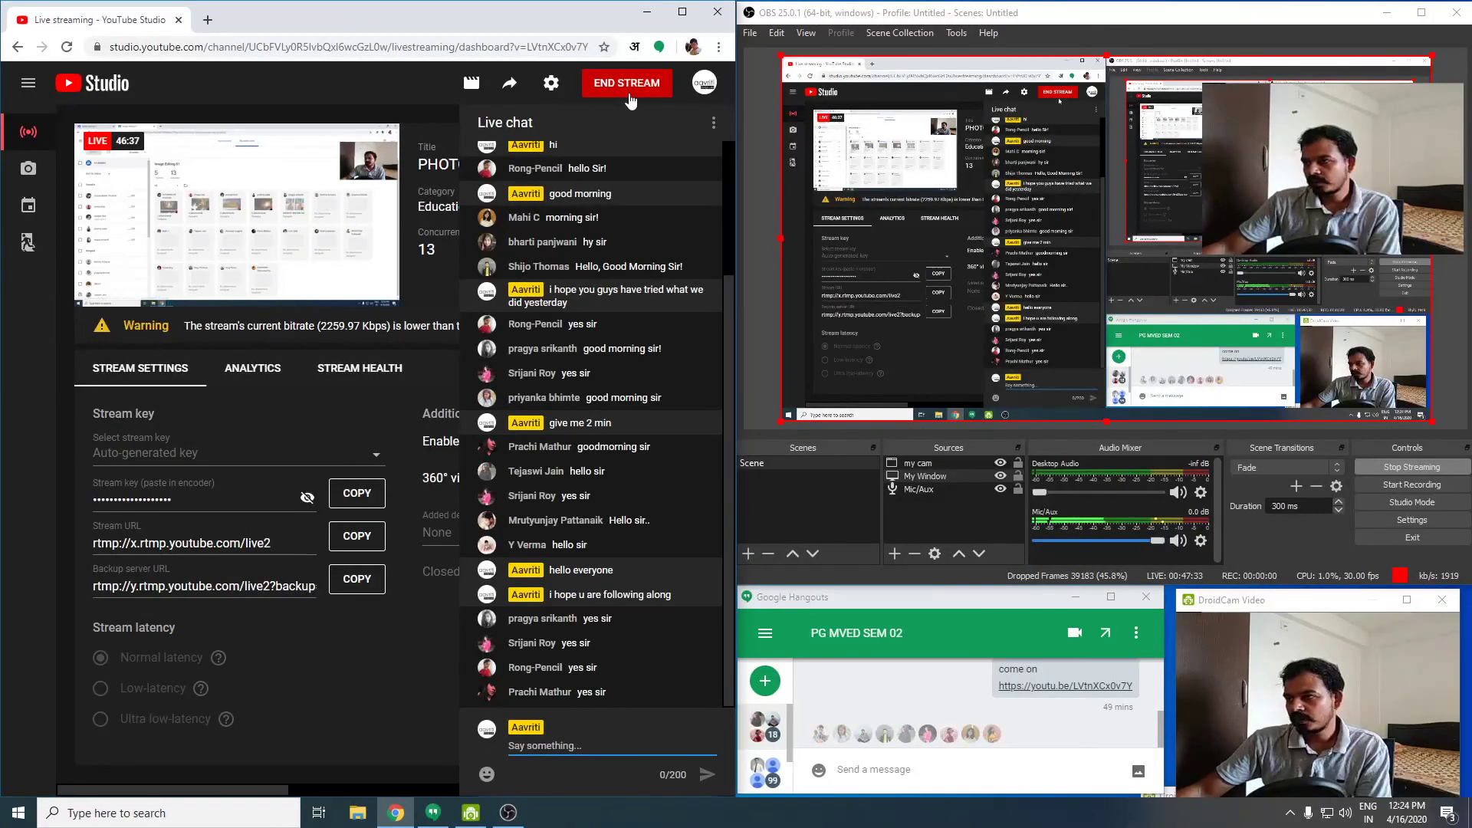
left_click(630, 91)
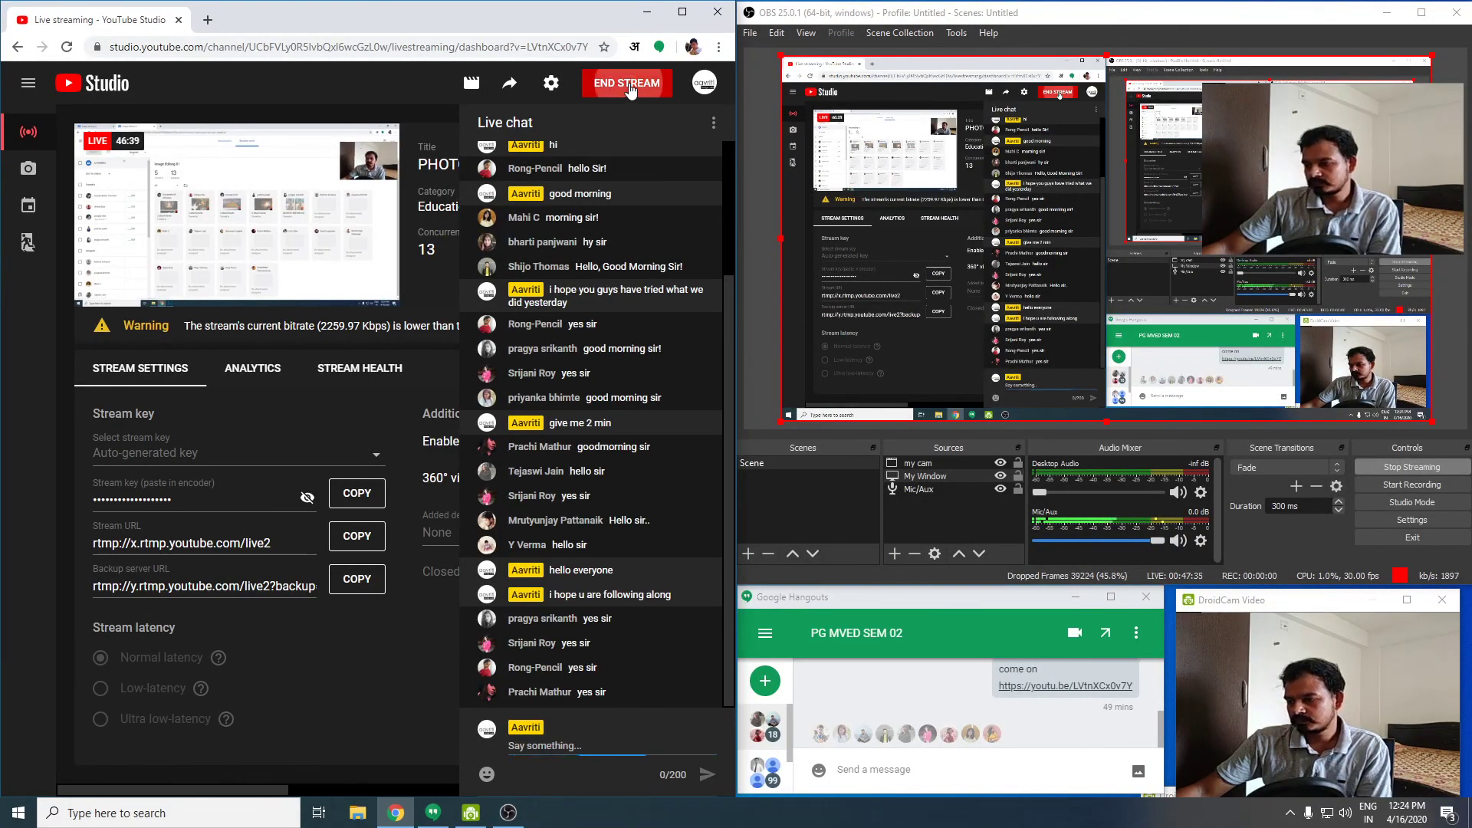